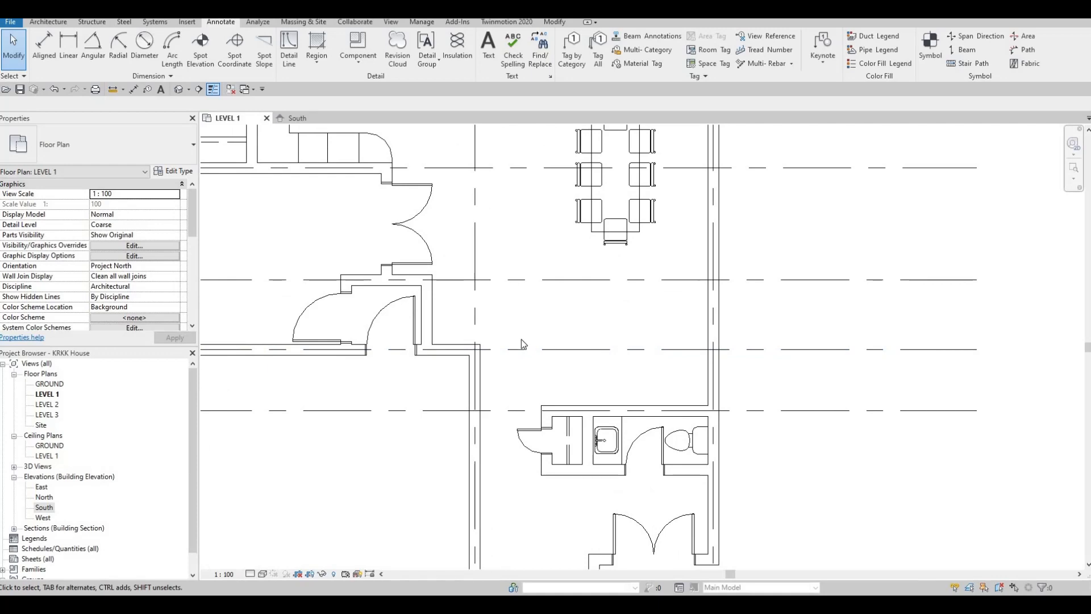
- Start a stair from LEVEL 1 to LEVEL 2 with 14 desired risers, accepting the riser height warning
left_click(48, 23)
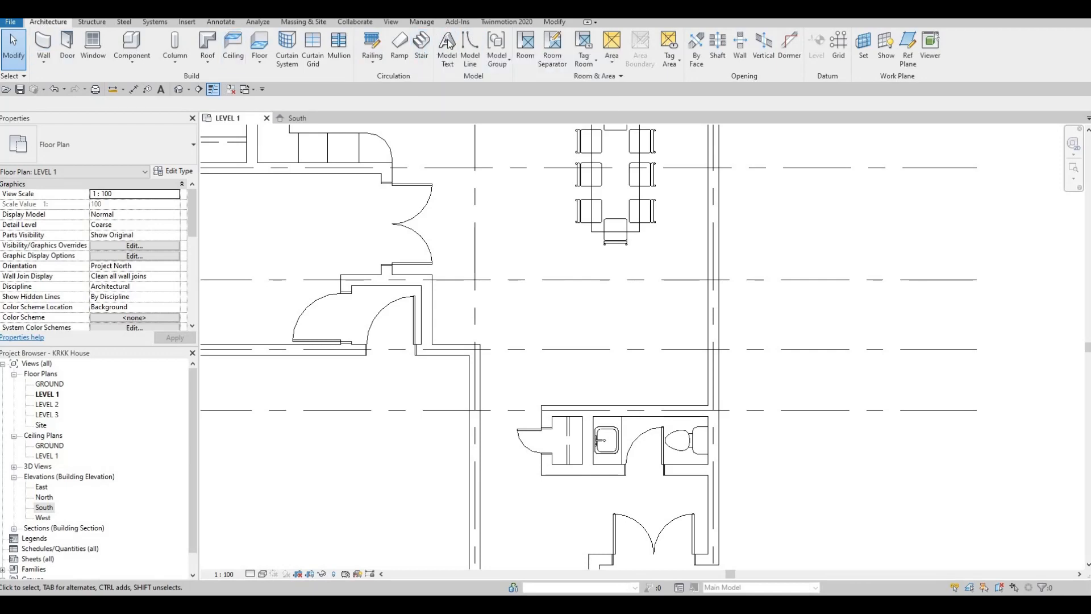
left_click(421, 57)
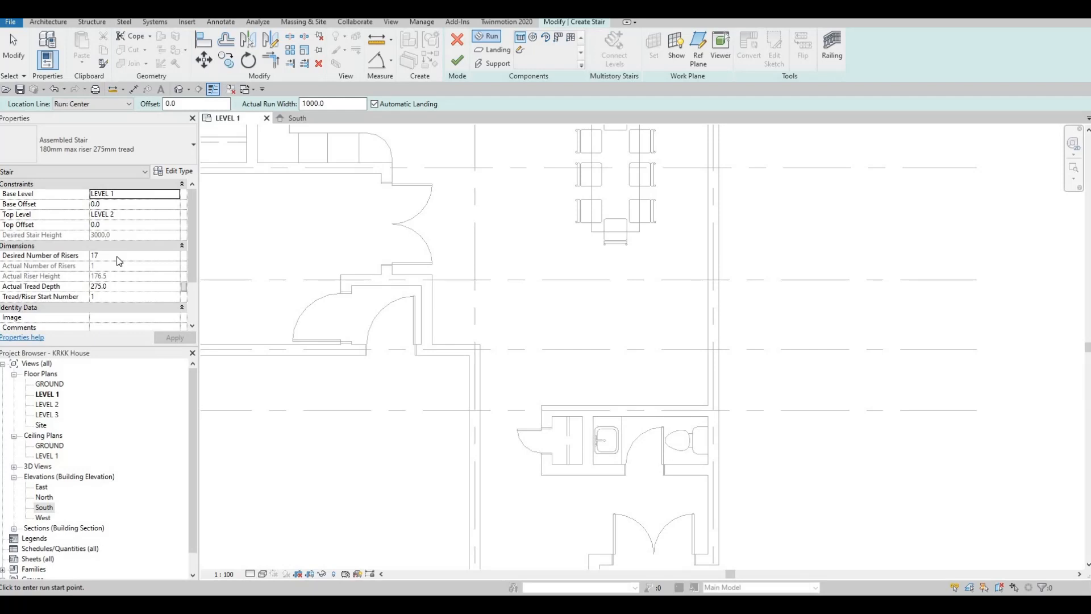
left_click(185, 259)
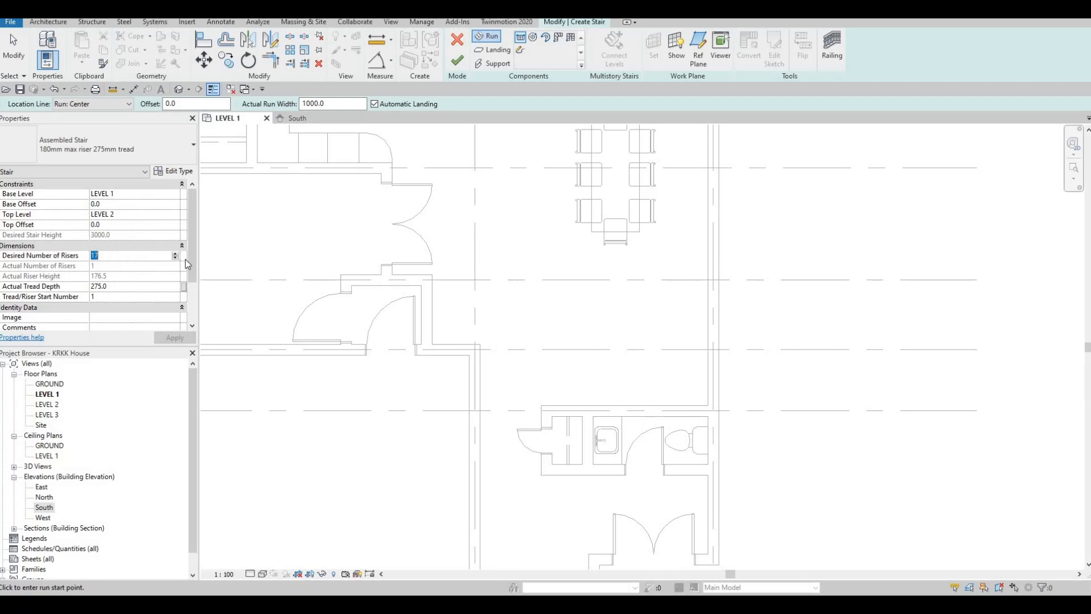
key("F1")
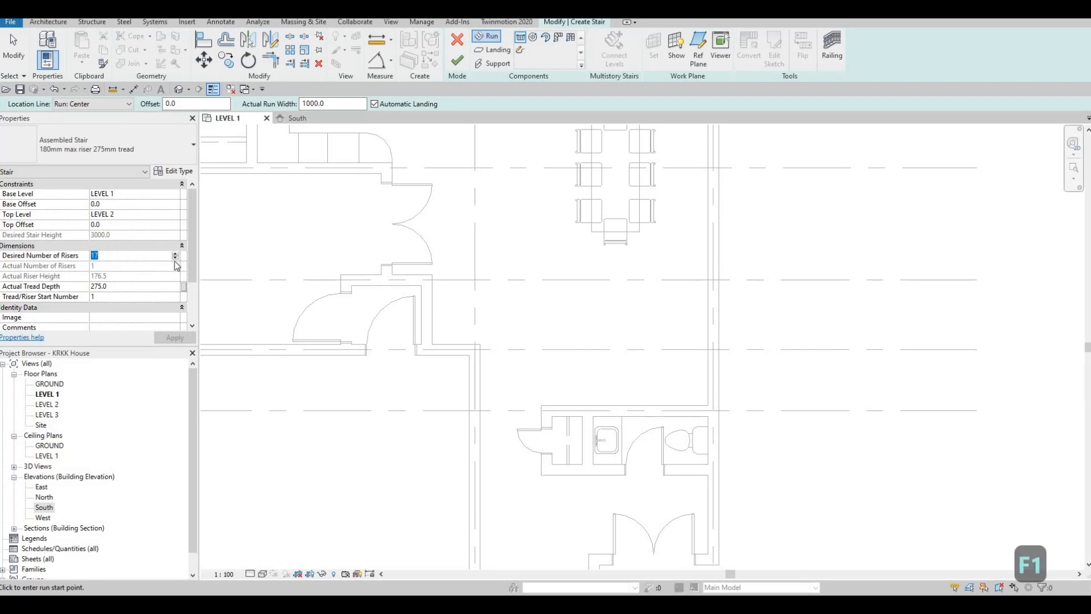
type("14")
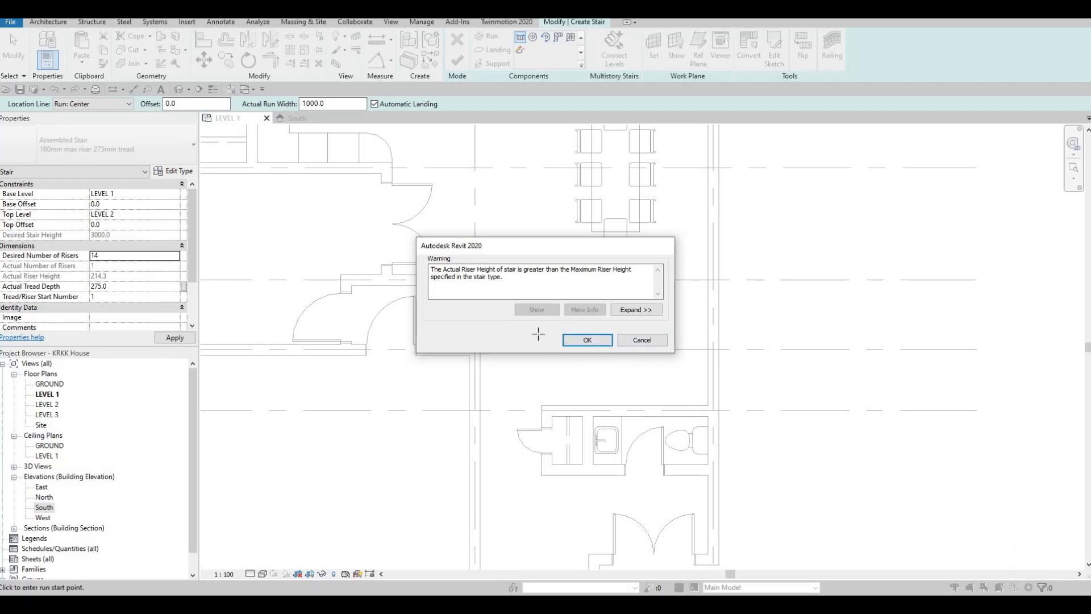
key("Return")
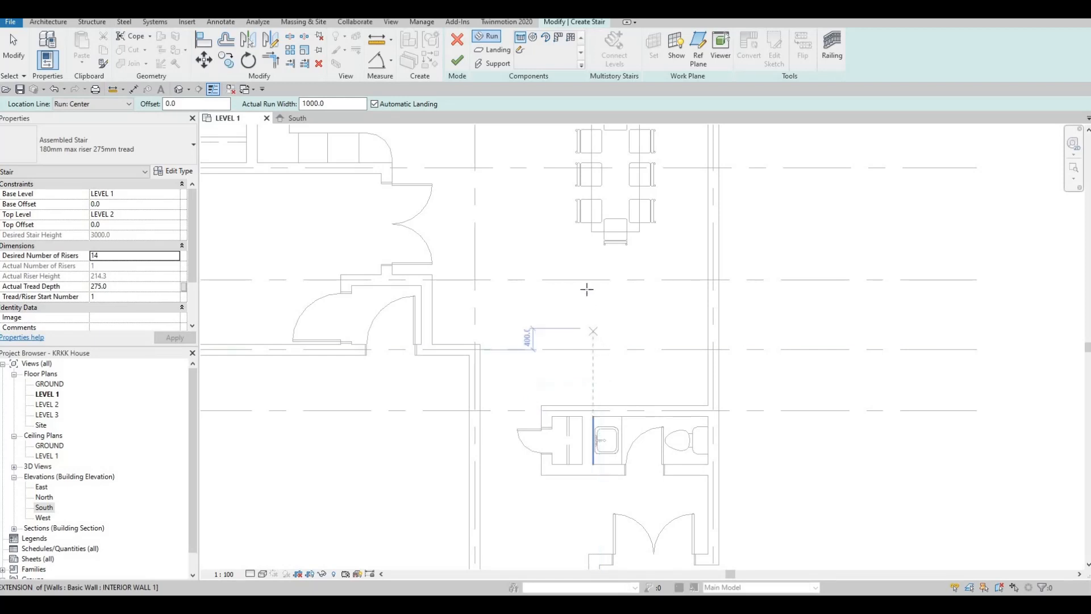
- Draw the first horizontal stair run of 7 risers, about 1650 mm long, between the dining table and the toilet room
scroll(562, 291, "up", 2)
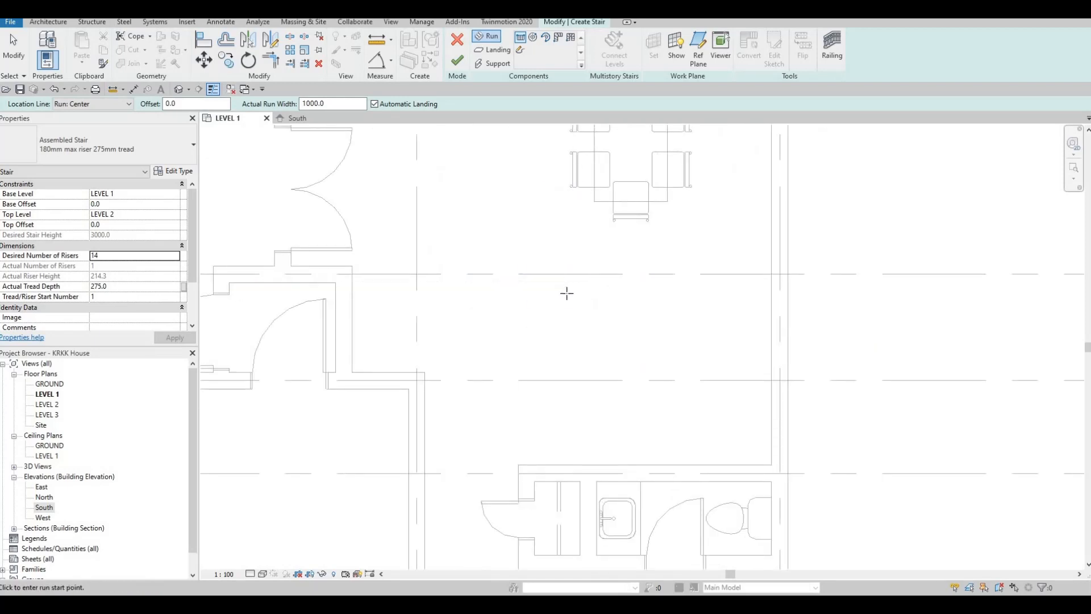
left_click(566, 293)
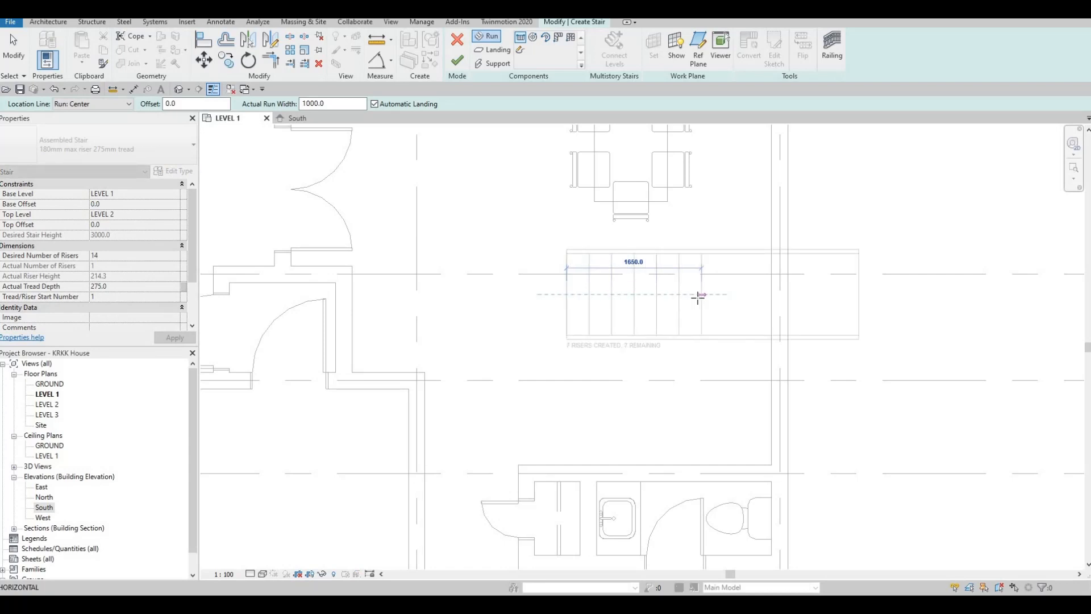
scroll(698, 296, "up", 2)
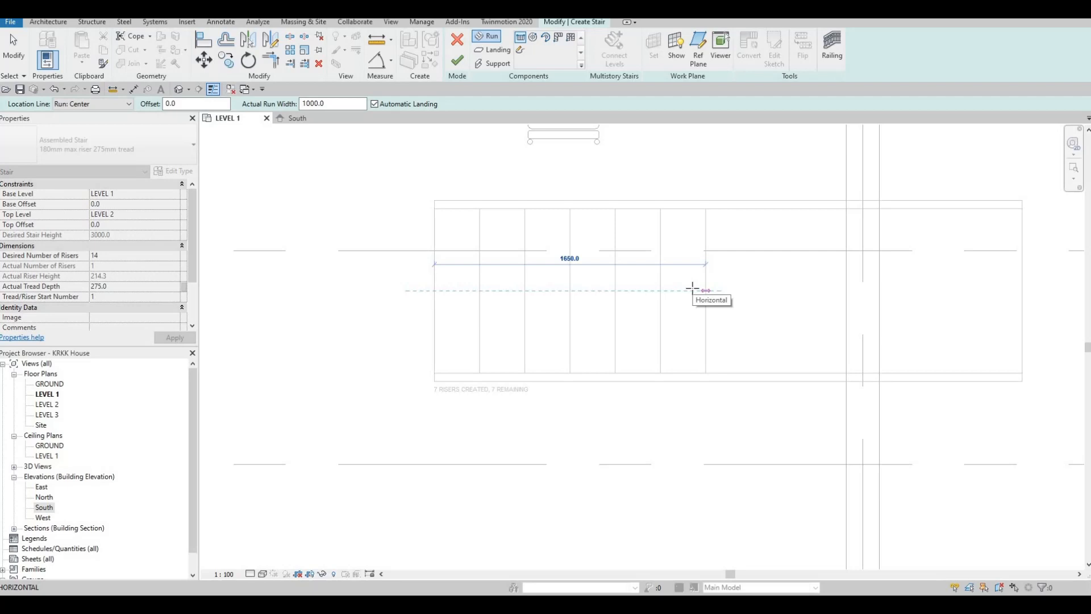
left_click(697, 417)
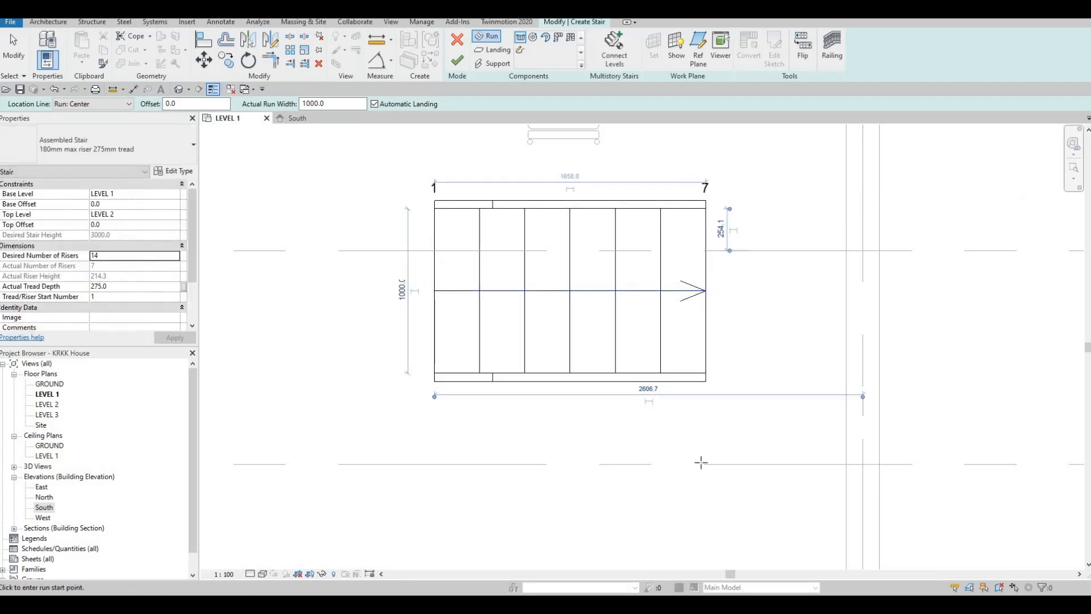
- Draw the second run with the remaining 7 risers, parallel to the first and returning in the opposite direction on the toilet room side
scroll(722, 345, "down", 2)
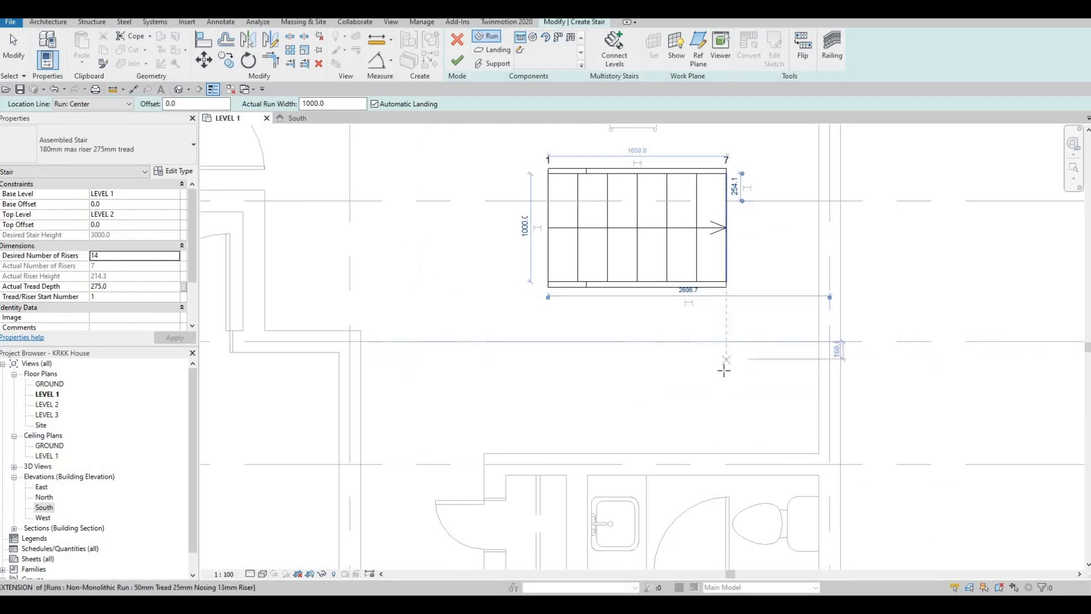
left_click(726, 371)
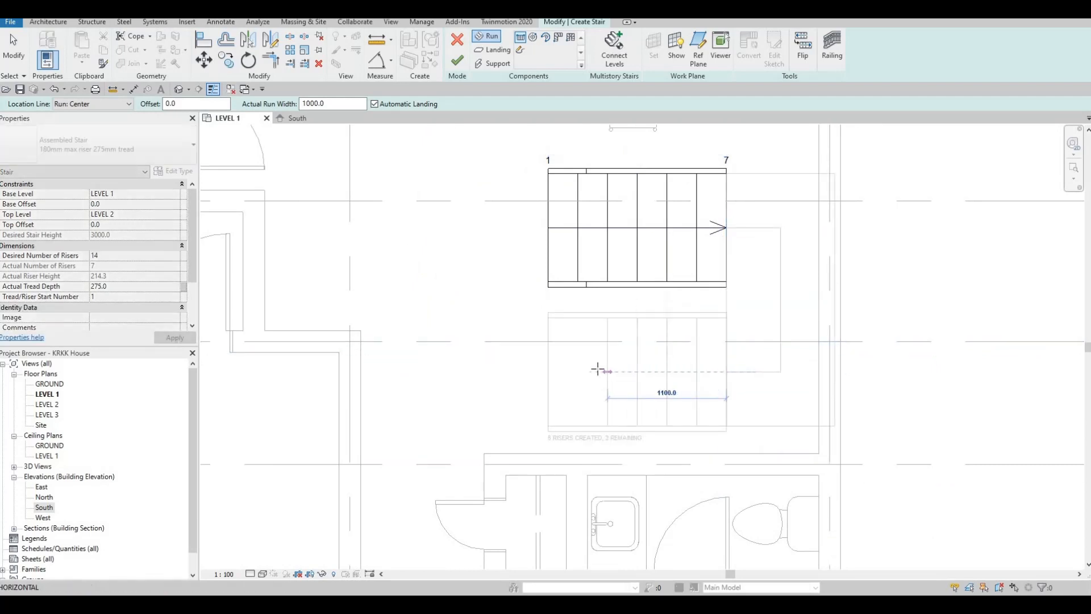
left_click(544, 373)
key("Escape")
- Finish the stair sketch and save the project
key("Escape")
scroll(779, 345, "down", 2)
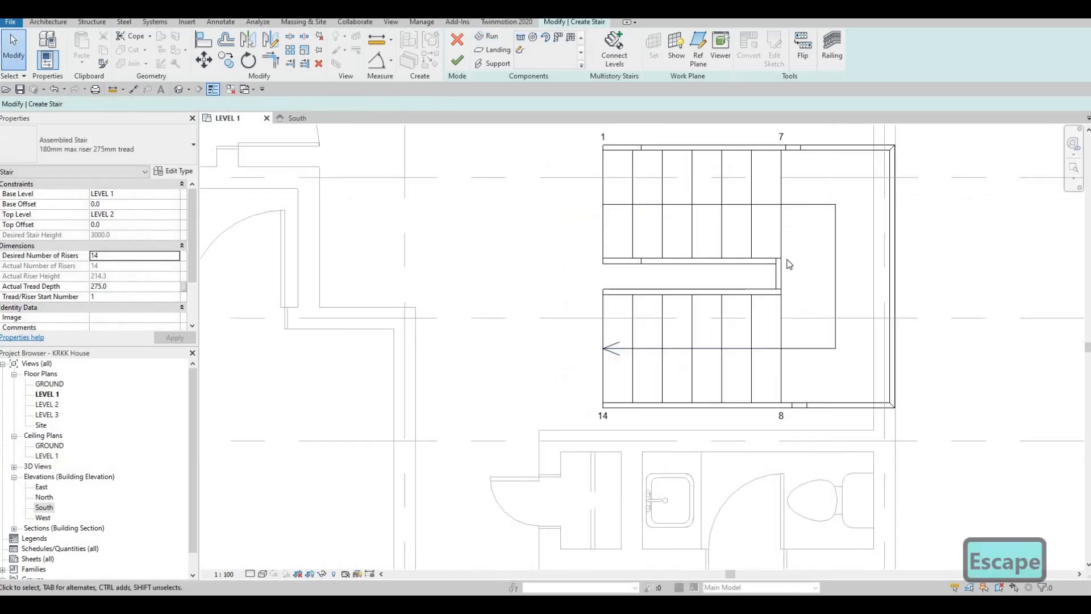
key("Escape")
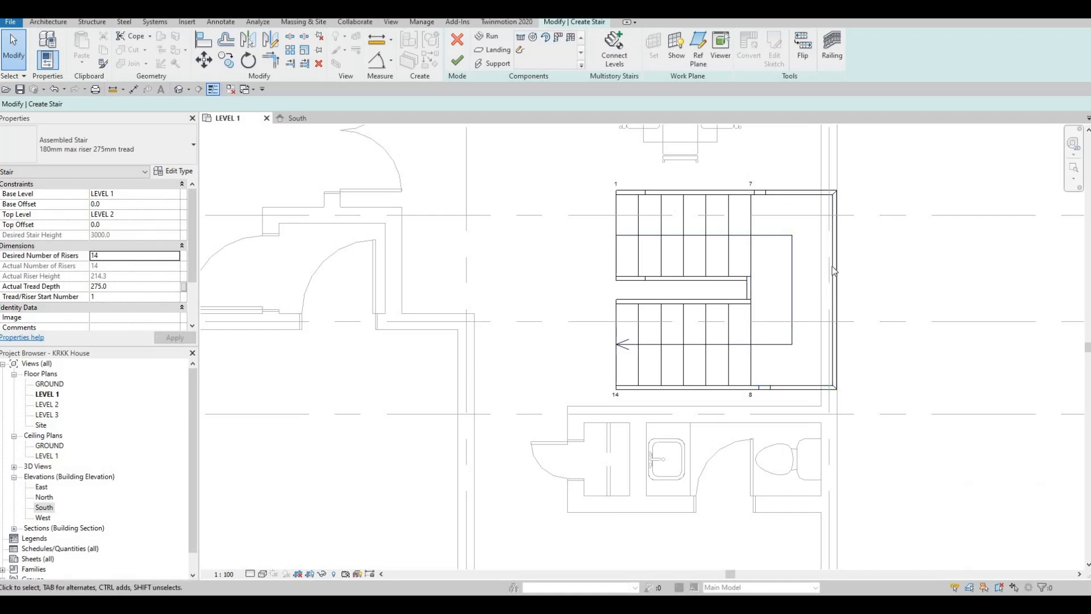
left_click(458, 62)
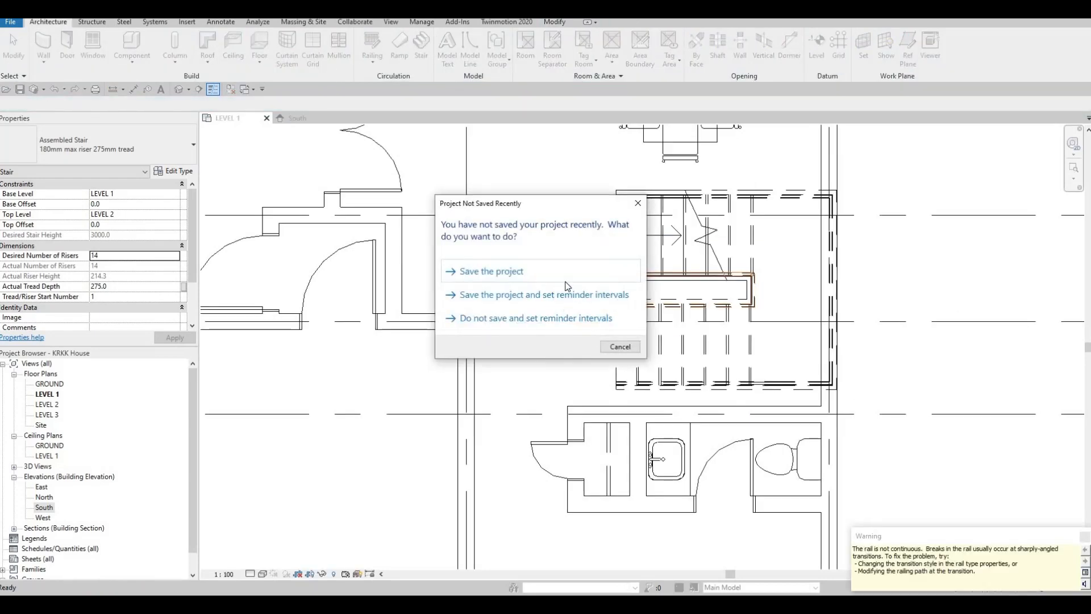
left_click(553, 275)
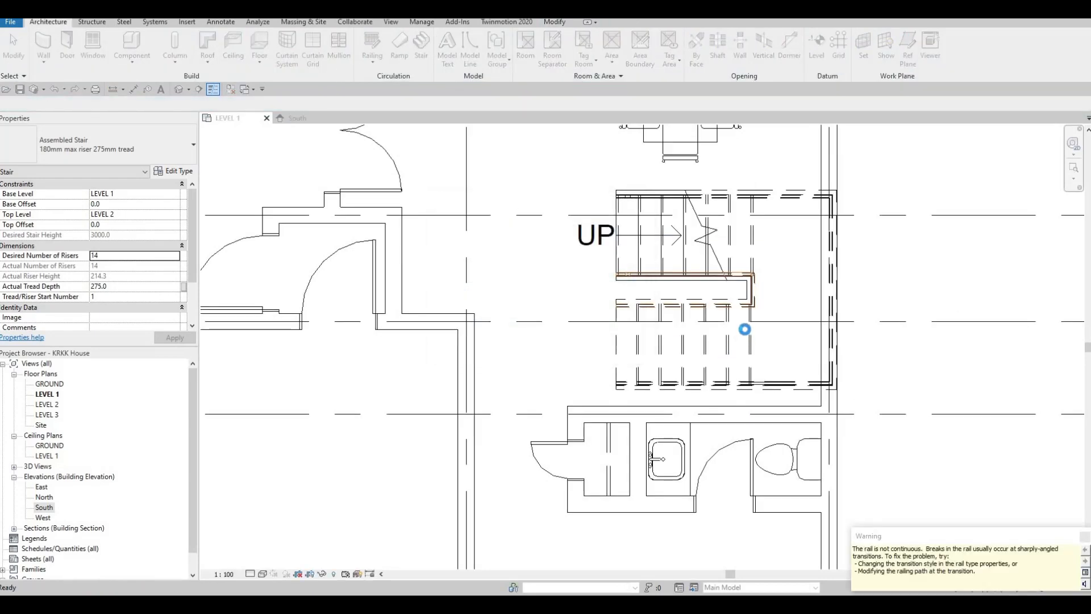
- Nudge the stair away from the exterior wall and down against the toilet room wall
left_click(753, 245)
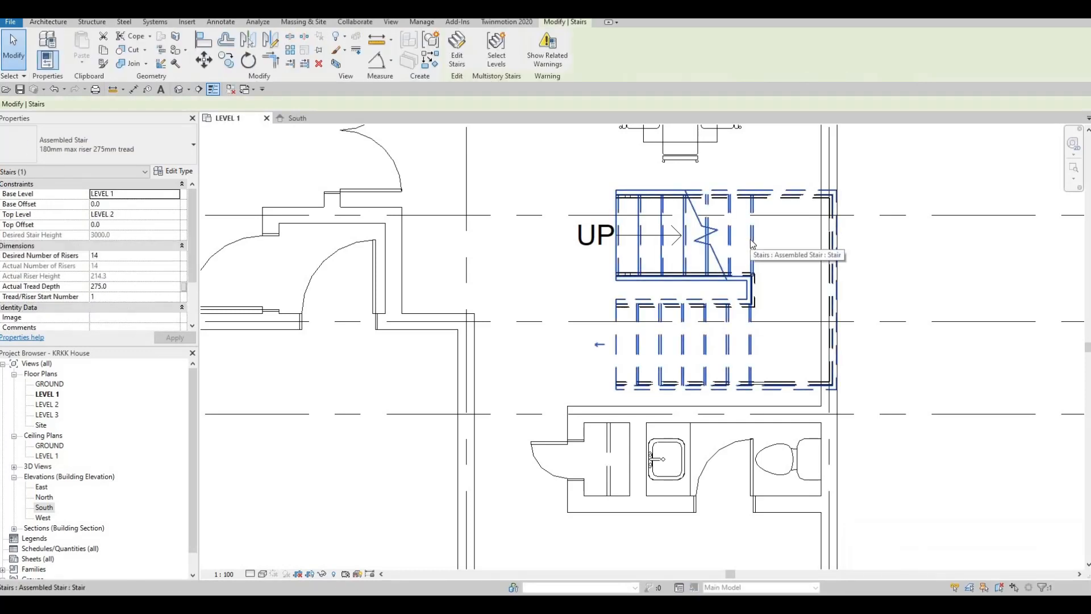
key("Left")
key("Left")
key("Left")
key("Left")
key("Left")
key("Left")
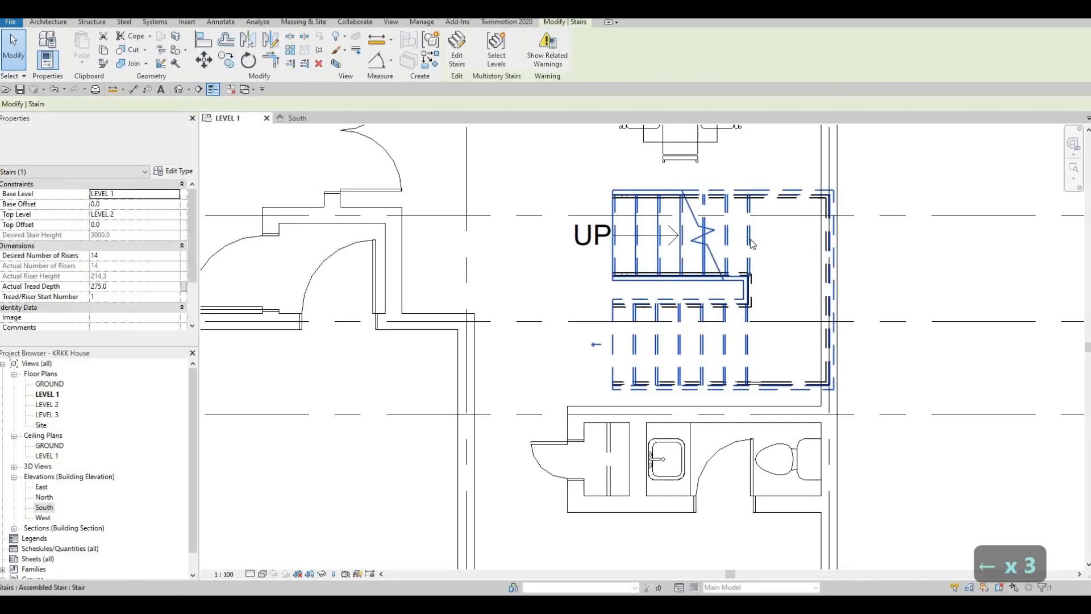
key("Left")
key("Left")
key("Left")
key("Left")
key("Left")
key("Left")
key("Left")
key("Left")
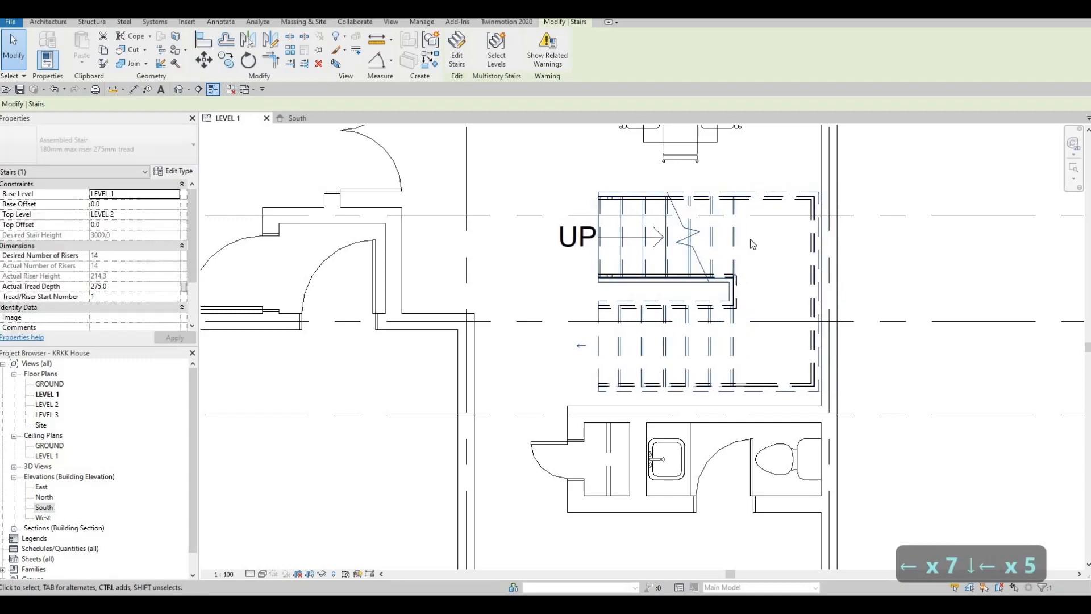
key("Left")
key("Left")
key("Left")
key("Down")
key("Down")
key("Down")
key("Down")
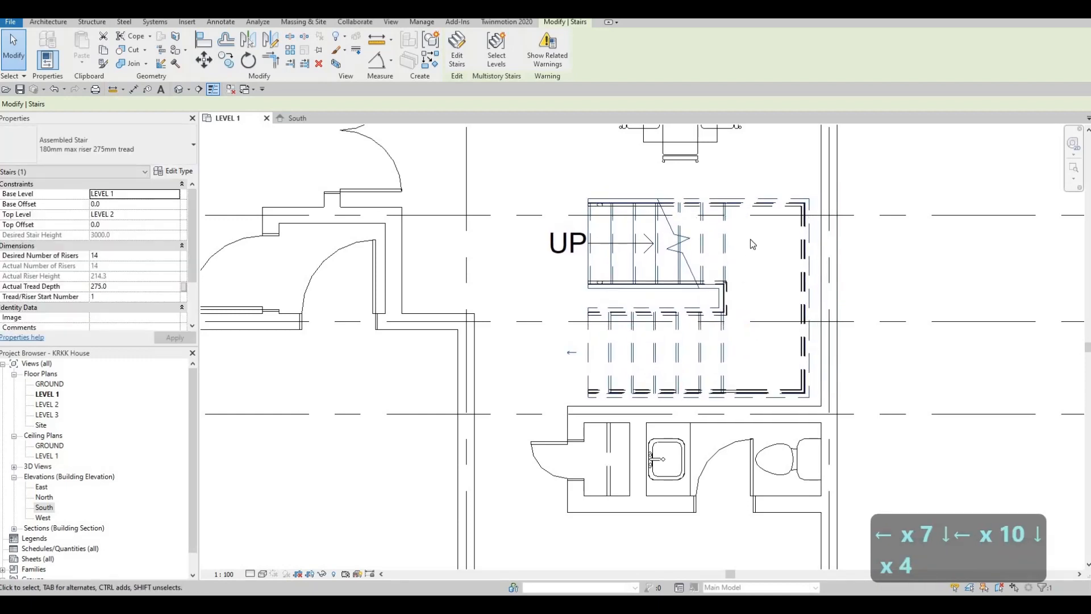
key("Left")
key("Left")
key("Left")
key("Left")
key("Down")
key("Left")
key("Left")
key("Left")
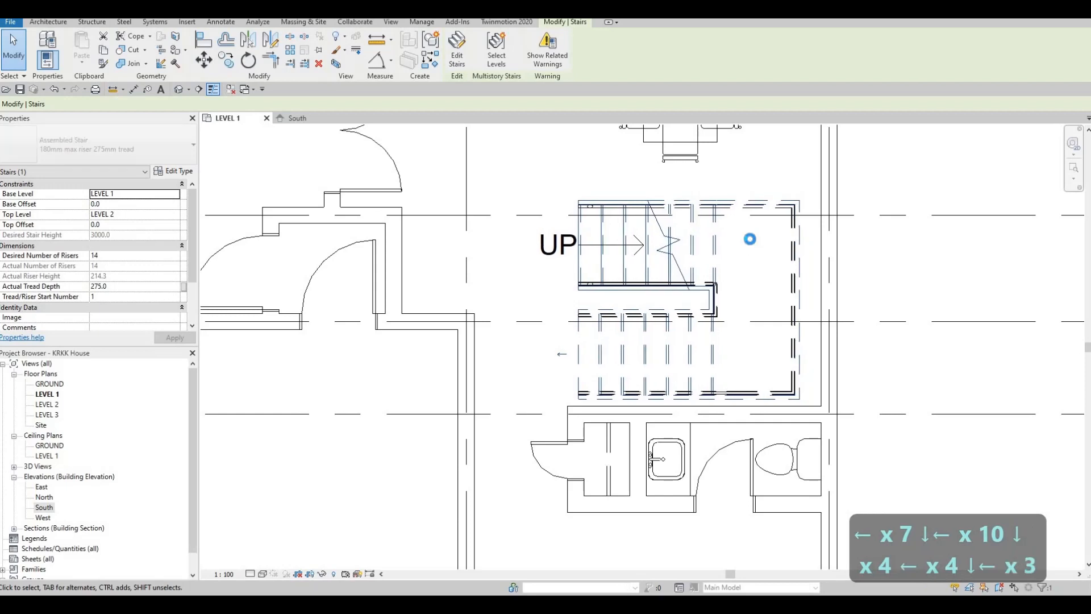
key("Down")
key("Down")
key("Down")
key("Down")
key("Left")
key("Left")
key("Left")
key("Left")
key("Left")
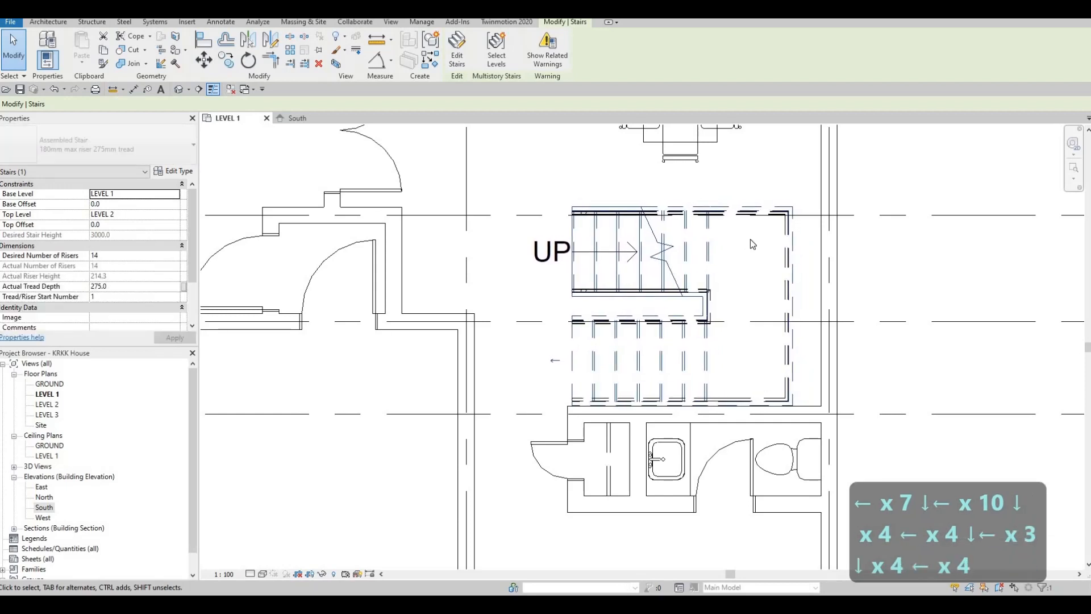
key("Escape")
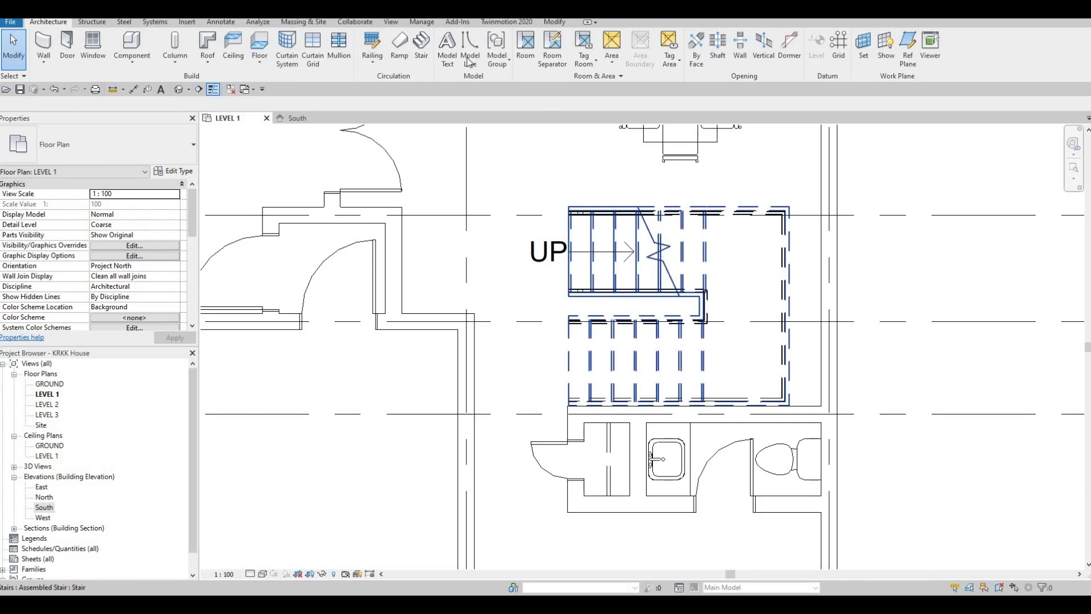
- Edit the stair to extend its landing toward the exterior wall to a depth of about 1240 mm, and finish the edit
left_click(793, 292)
double_click(808, 294)
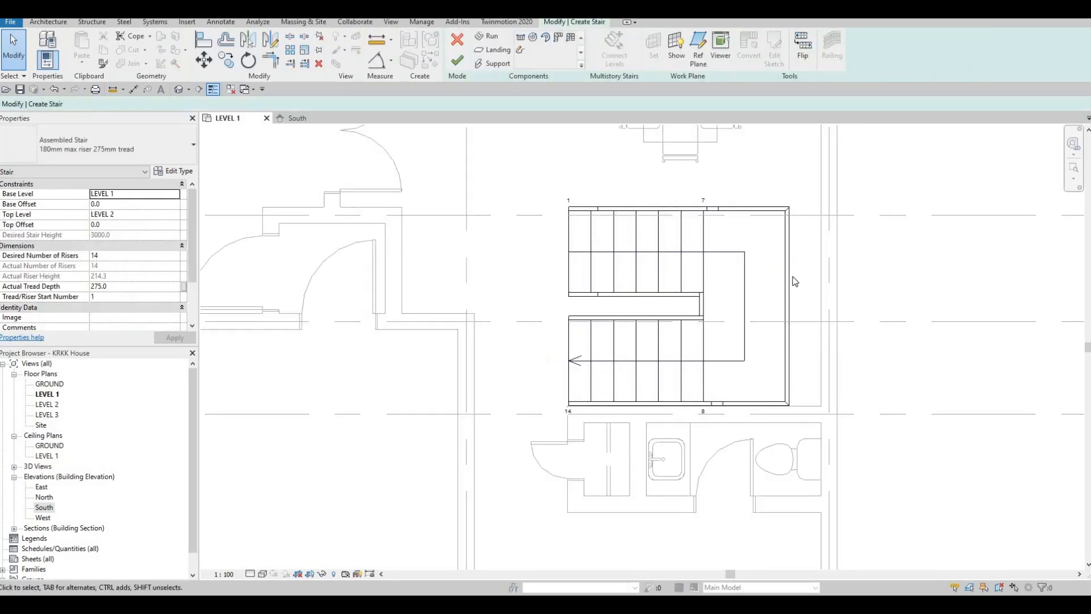
left_click(785, 293)
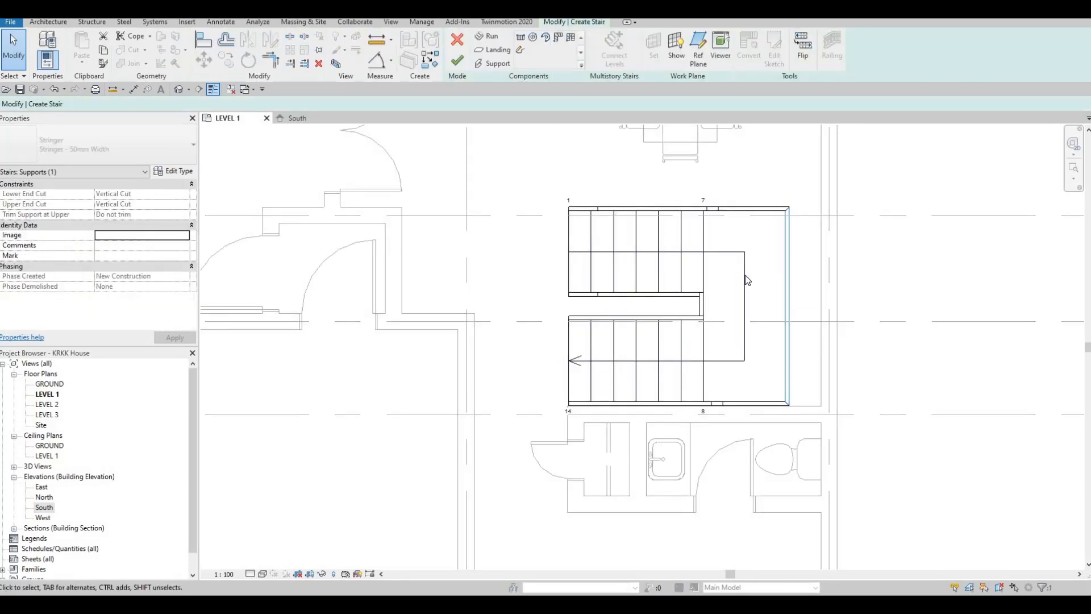
left_click(793, 305)
left_click_drag(790, 307, 810, 307)
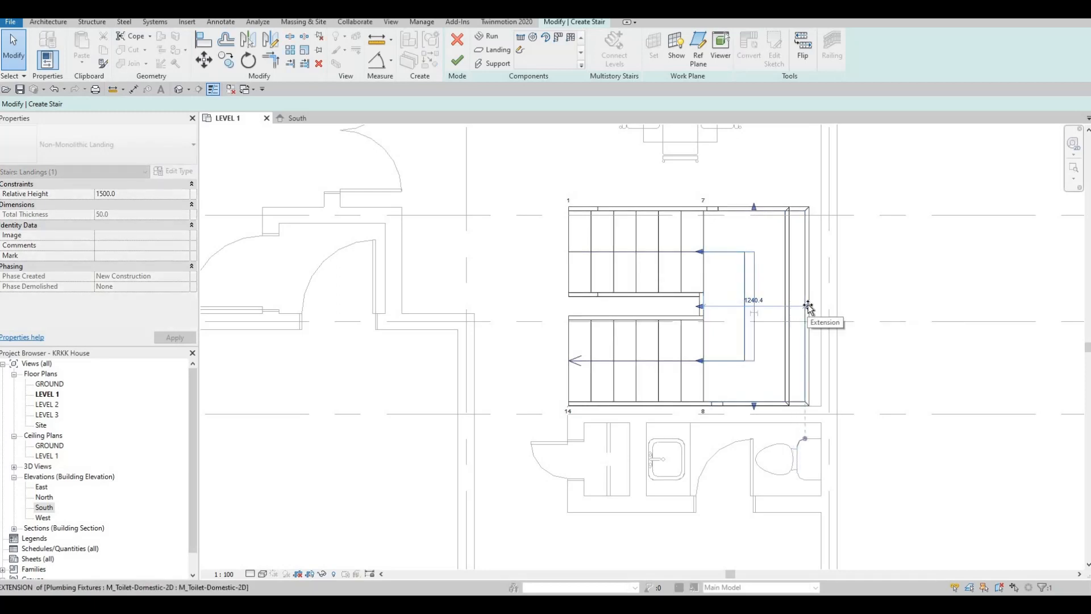
left_click_drag(738, 420, 737, 419)
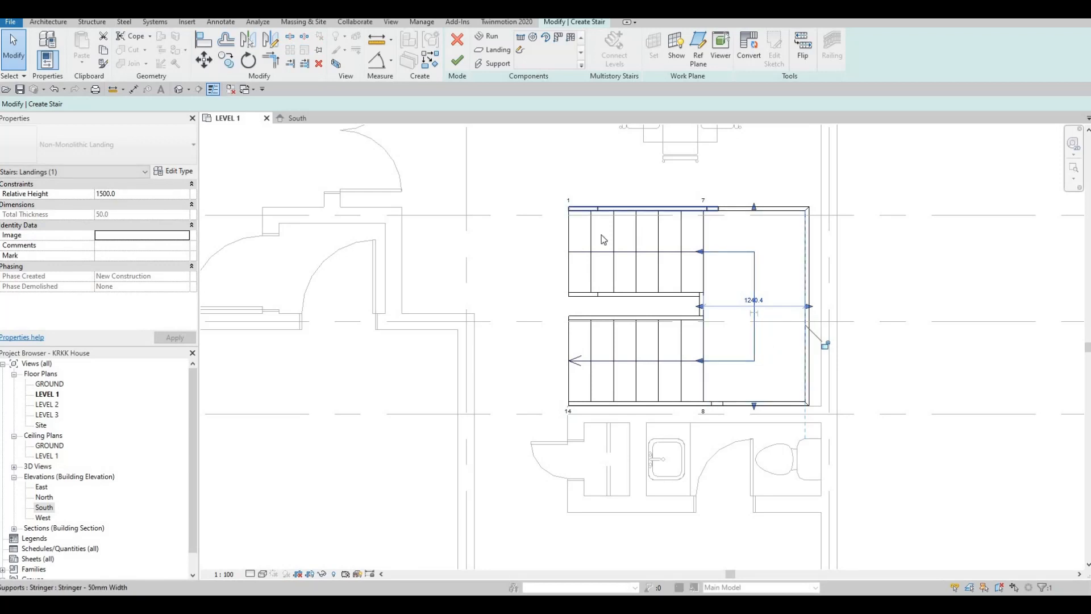
left_click(628, 214)
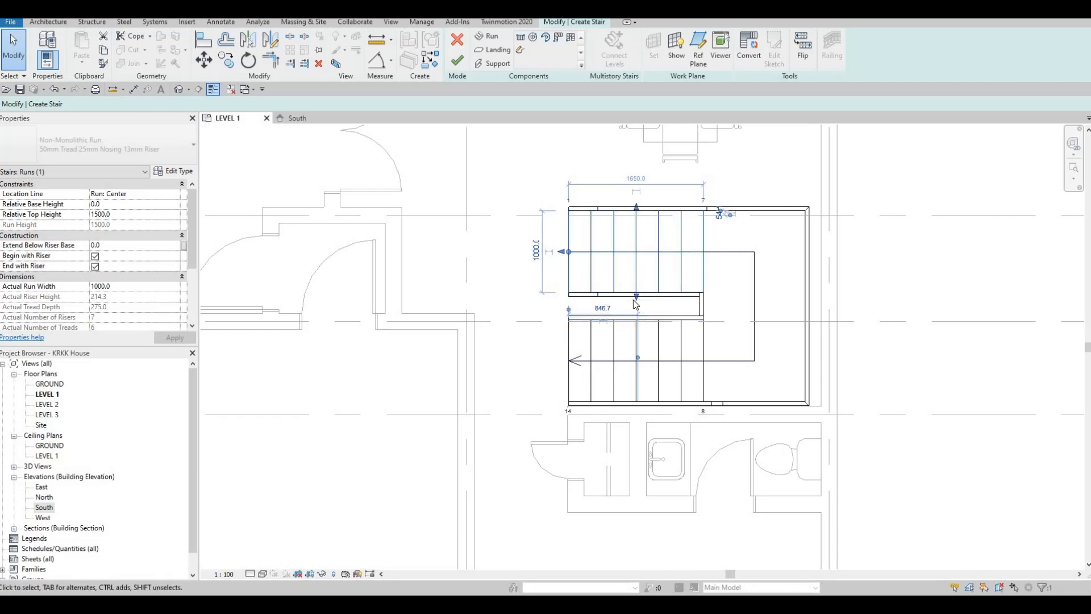
left_click(458, 59)
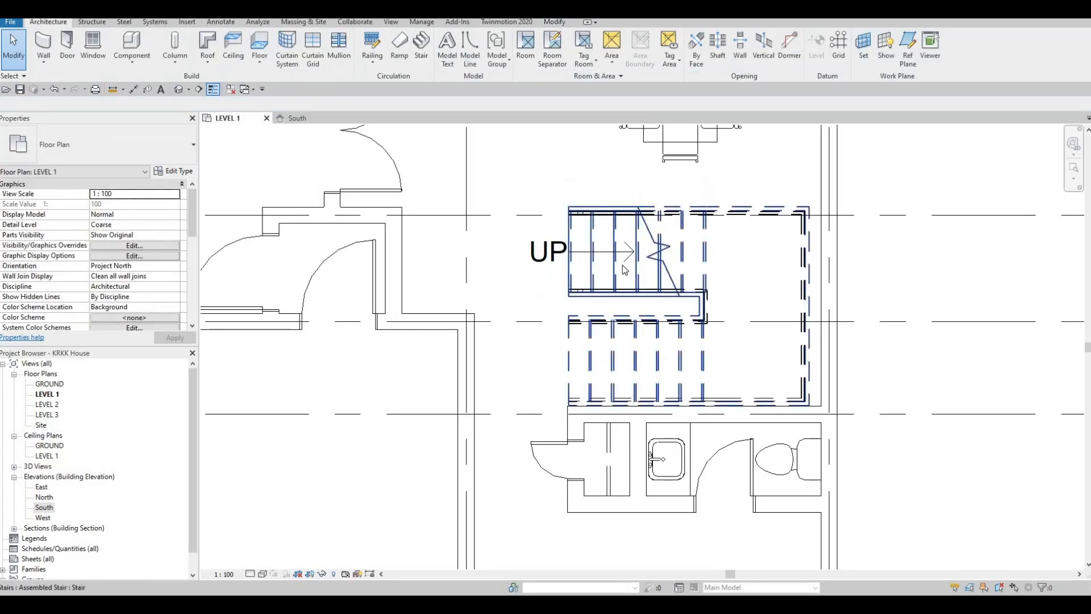
- Nudge the stair sideways until its landing sits against the inner face of the exterior wall
left_click(616, 271)
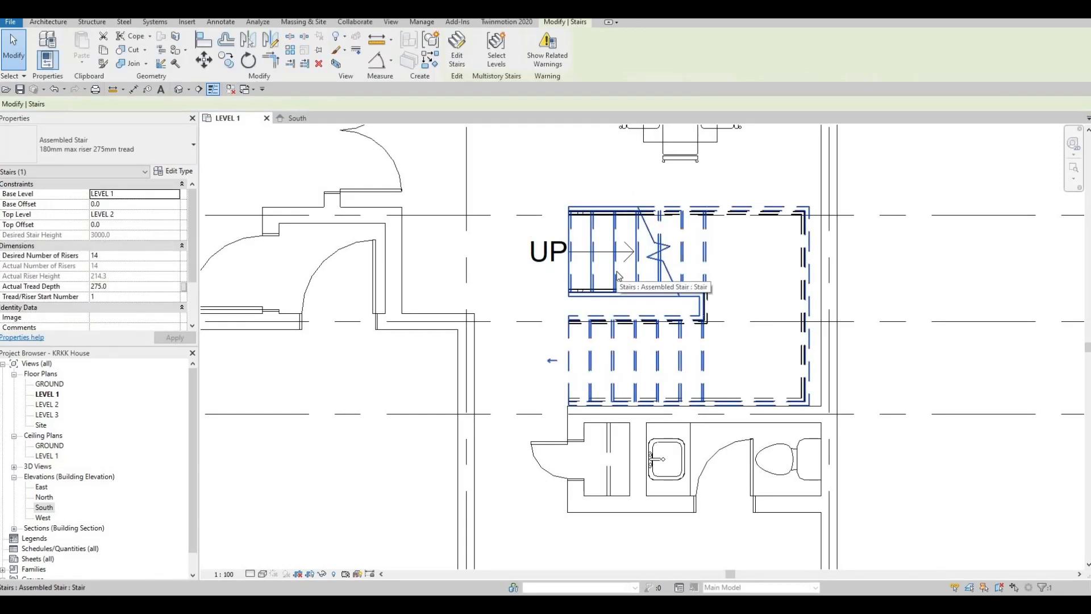
key("Right")
key("Right")
key("Right")
key("Right")
key("Right")
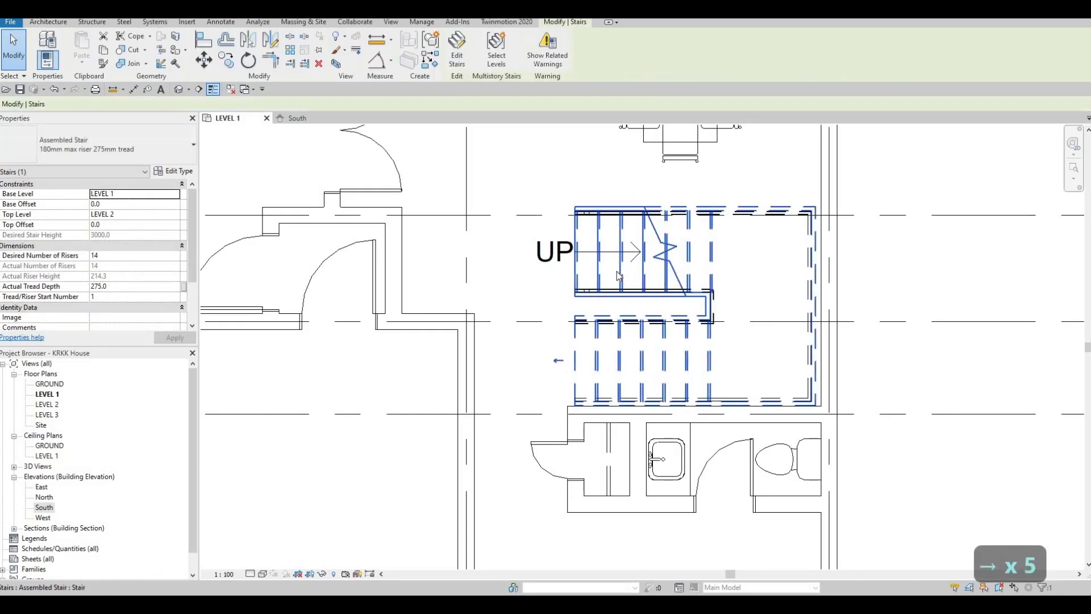
key("Right")
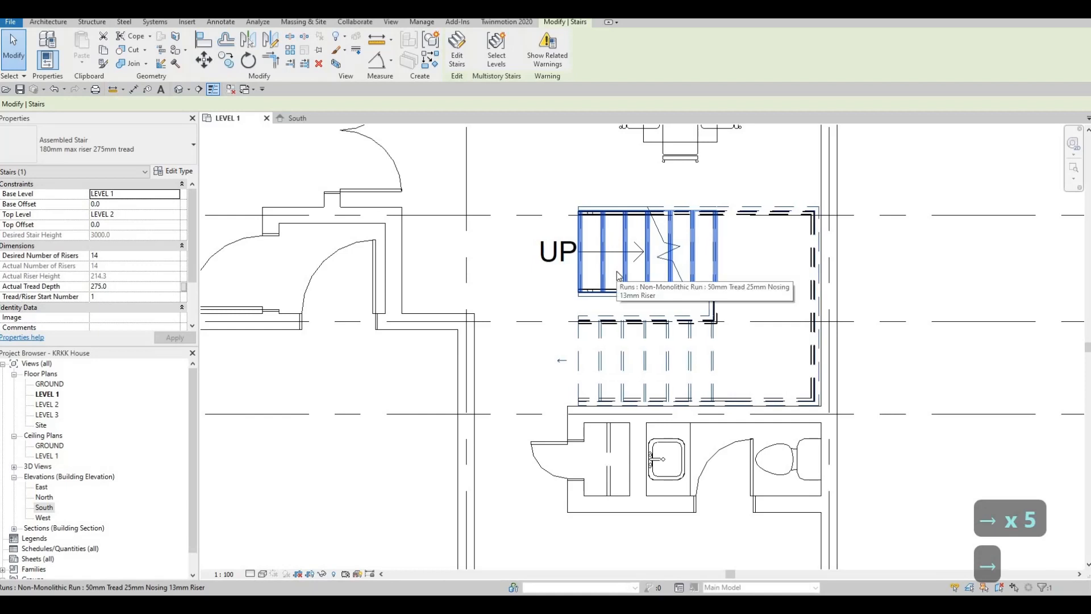
key("Right")
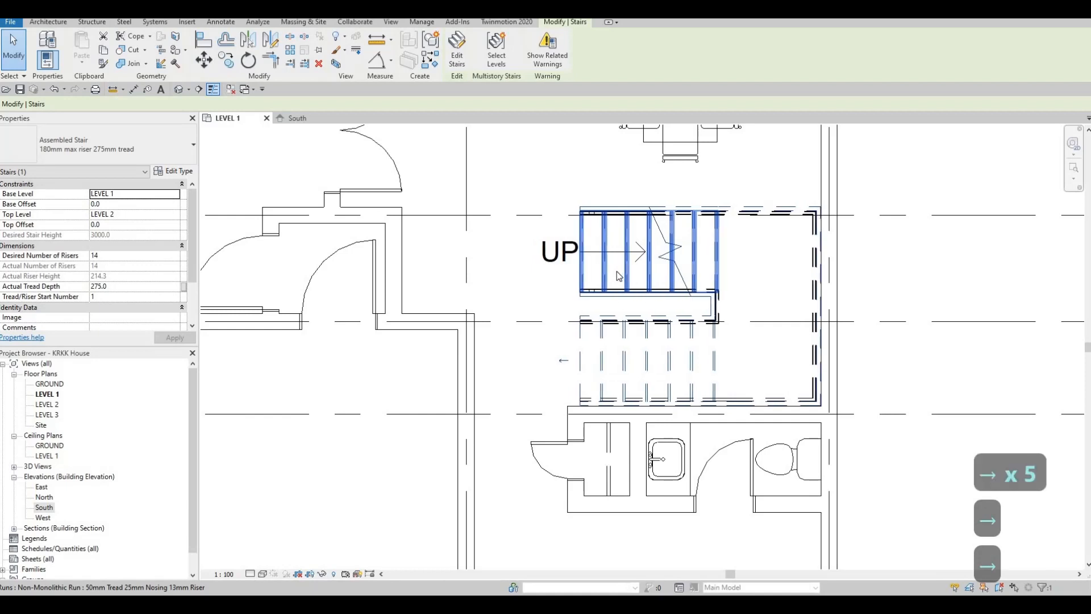
key("Escape")
key("Escape")
key("Escape")
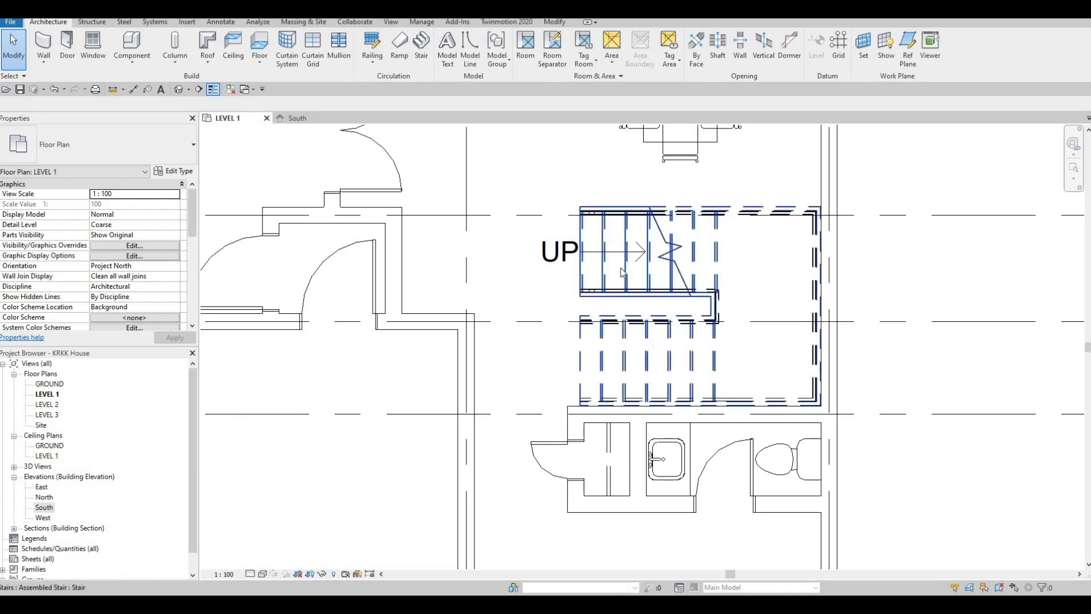
- Flip the stair's up direction so it starts on the flight beside the toilet room
left_click(603, 279)
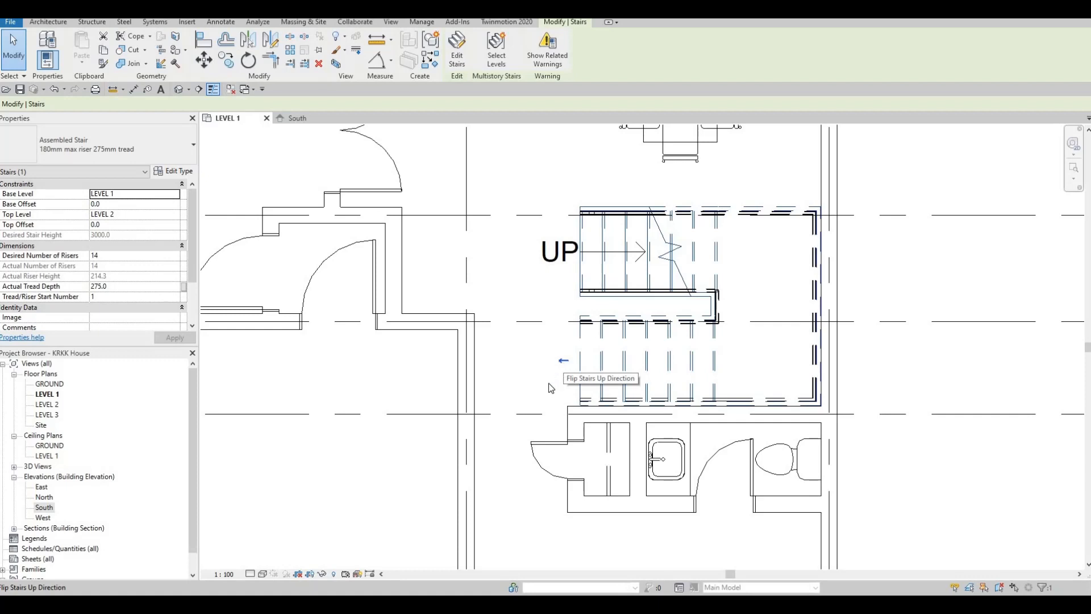
left_click(563, 360)
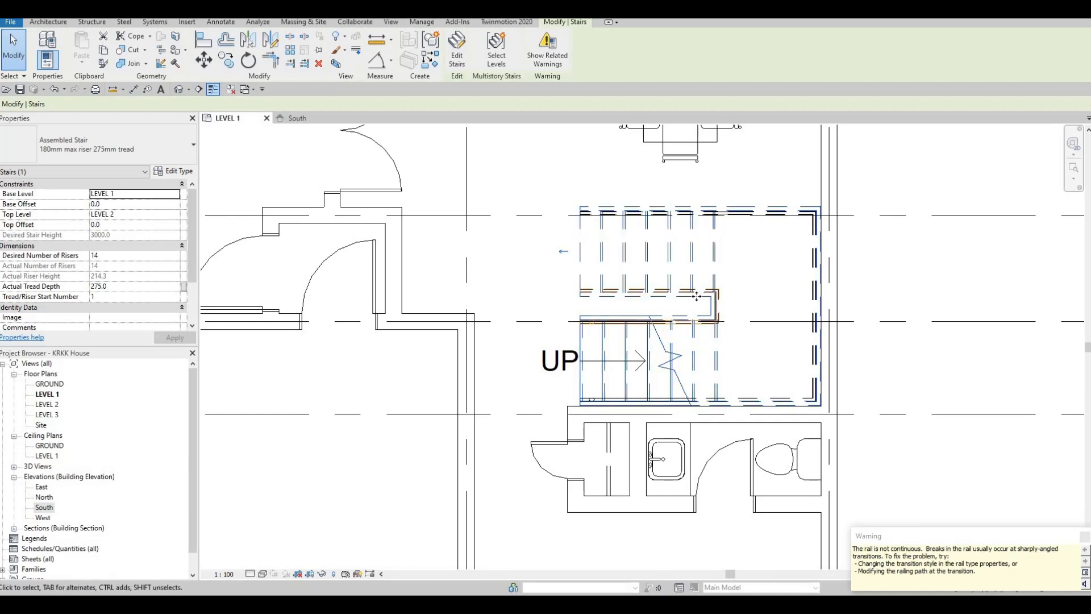
scroll(703, 329, "down", 2)
middle_click_drag(644, 372, 648, 400)
key("Escape")
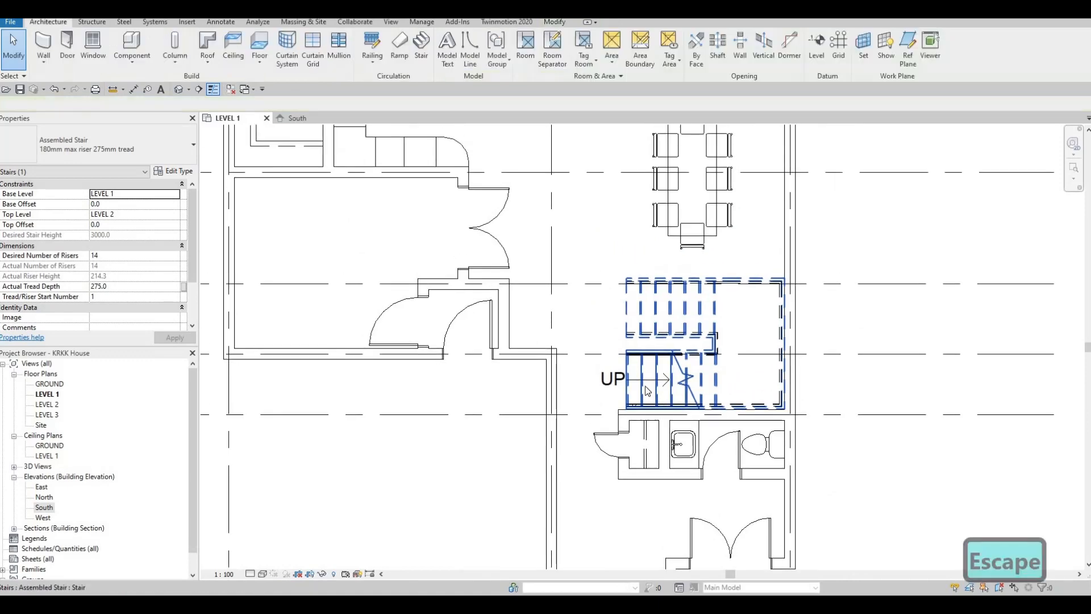
key("Escape")
middle_click_drag(600, 351, 652, 371)
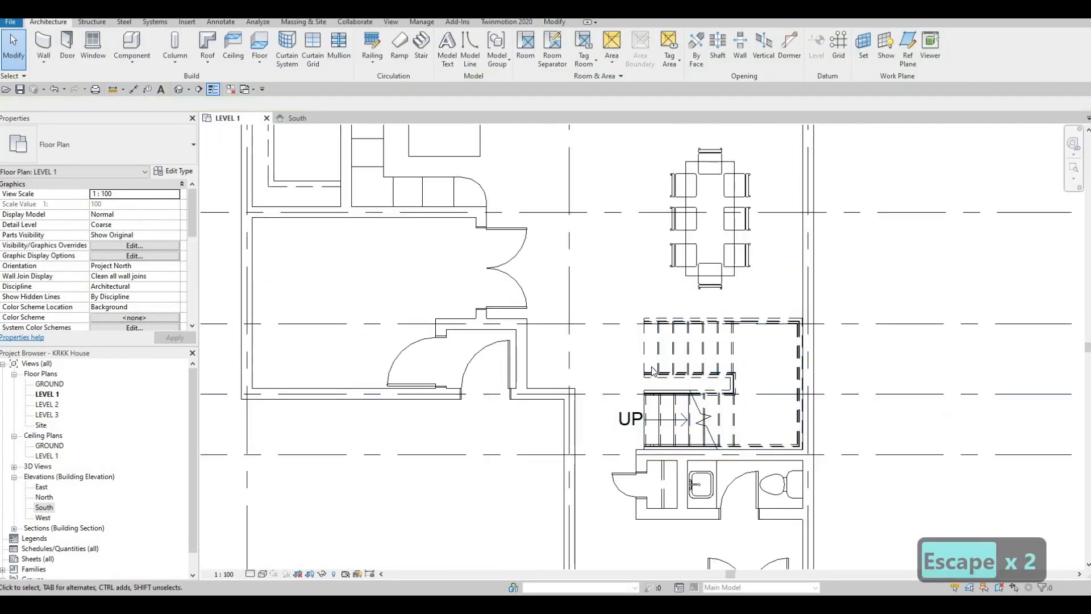
key("w")
middle_click_drag(656, 256, 703, 353)
key("Escape")
scroll(660, 355, "down", 5)
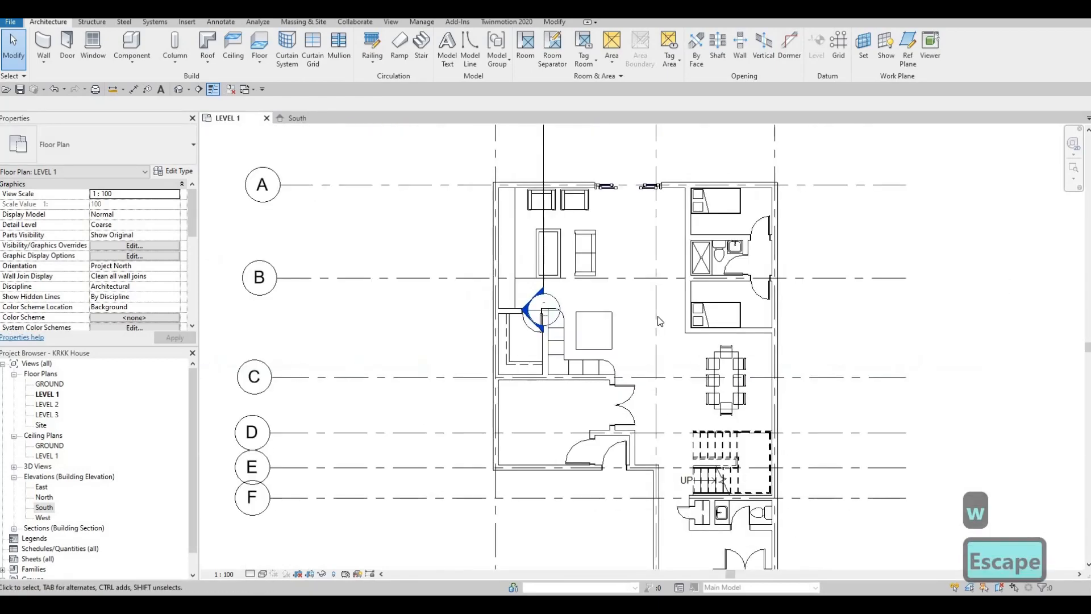
middle_click_drag(631, 319, 593, 331)
scroll(592, 325, "down", 1)
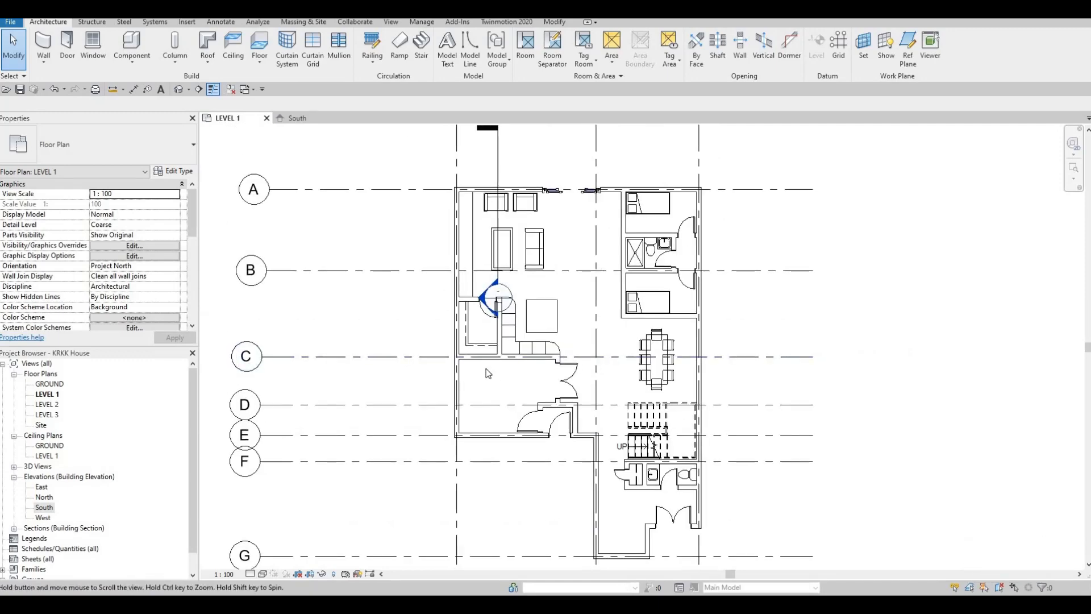
middle_click_drag(486, 369, 497, 276)
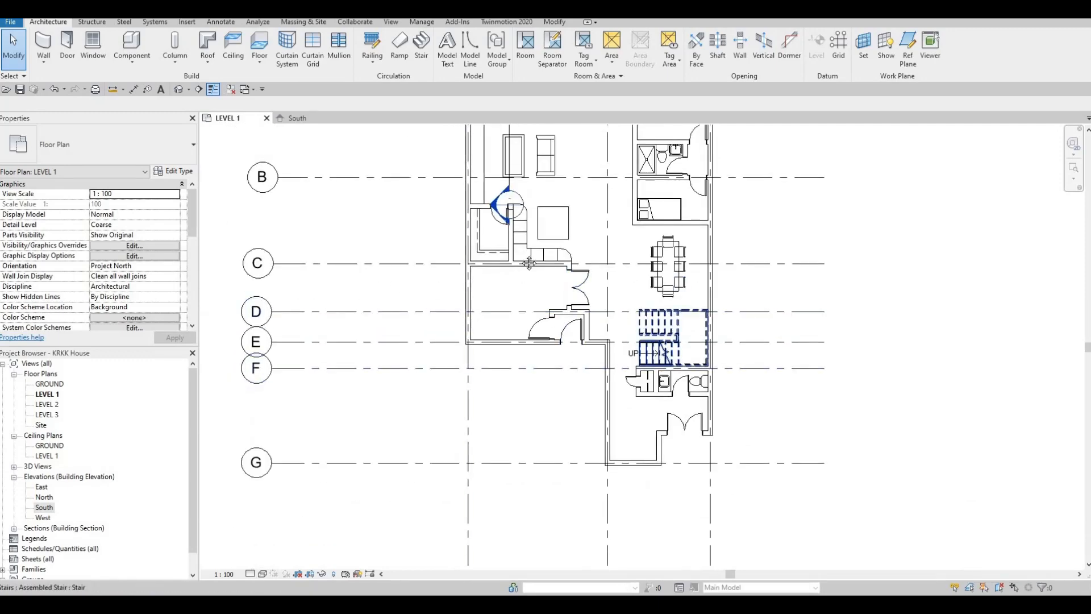
middle_click_drag(524, 225, 504, 325)
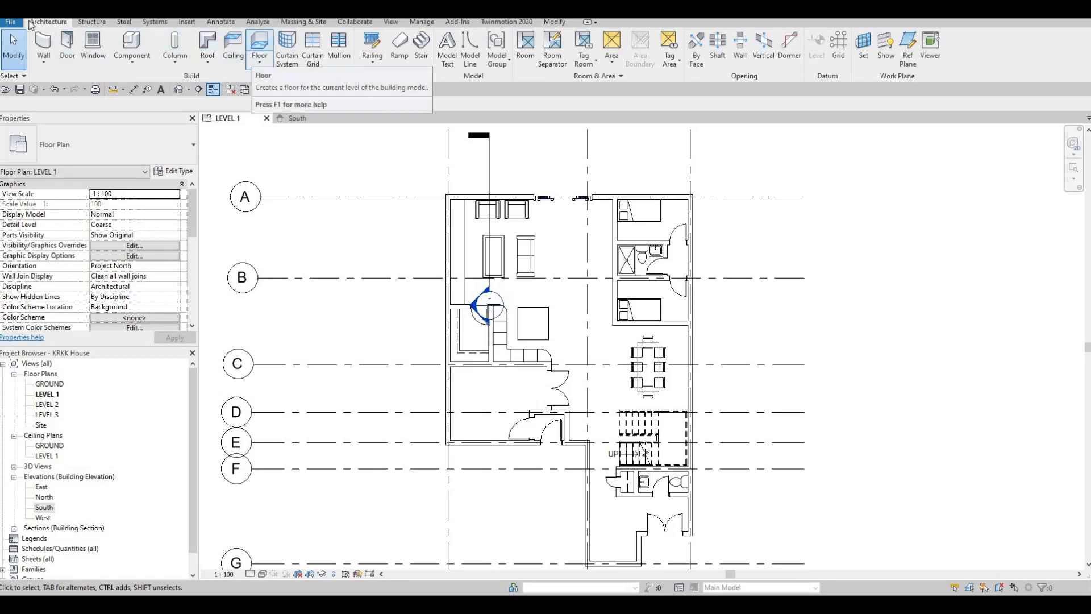
- Start a floor on Level 1 and duplicate the Generic Floor - 400mm type as FLOOR 1
left_click(260, 43)
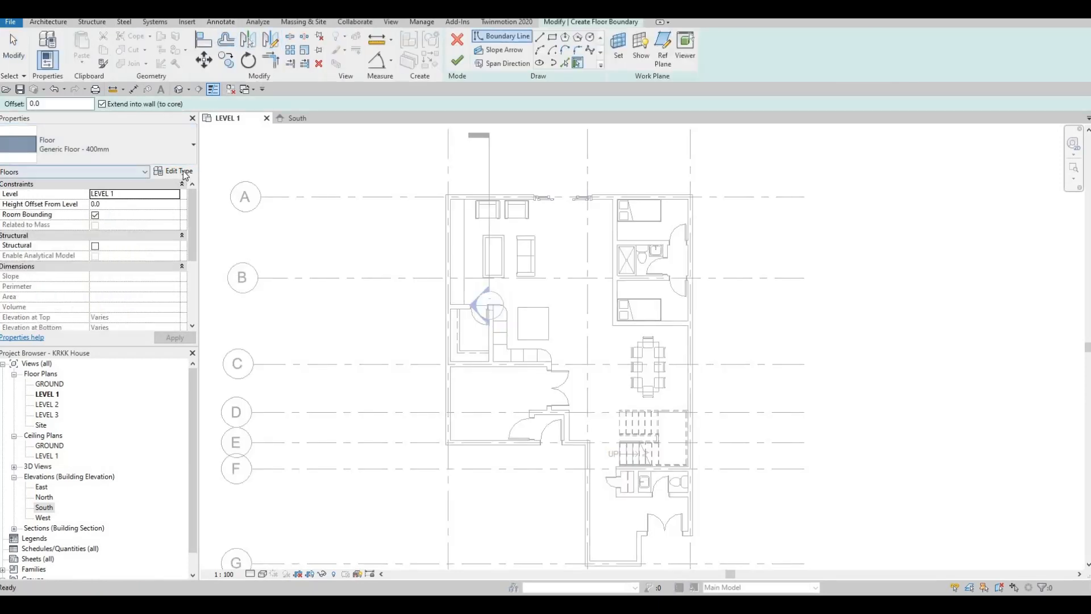
left_click(174, 171)
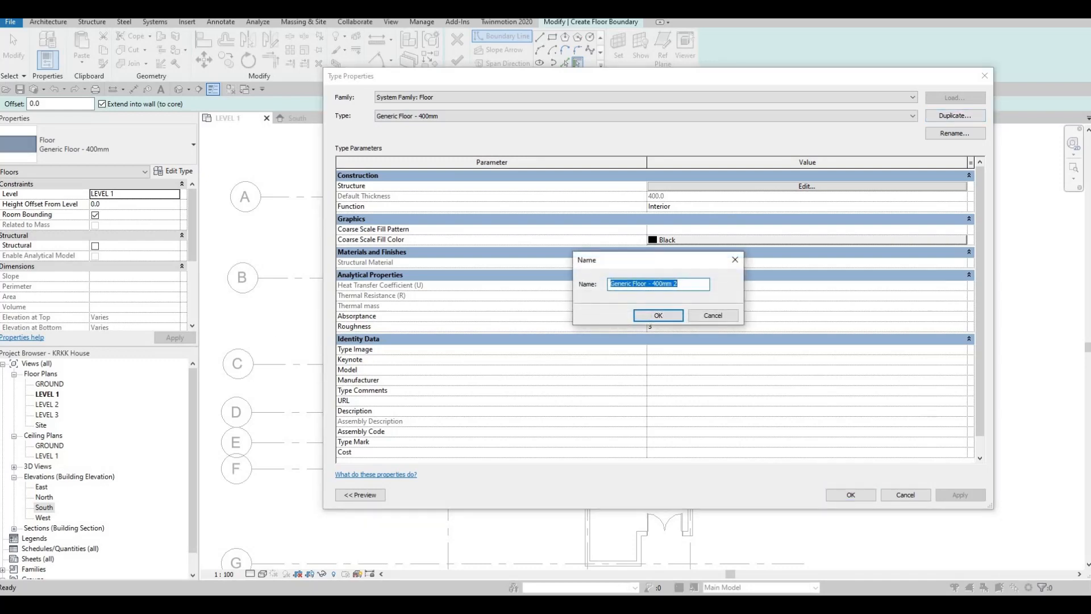
type("FLOOR 1")
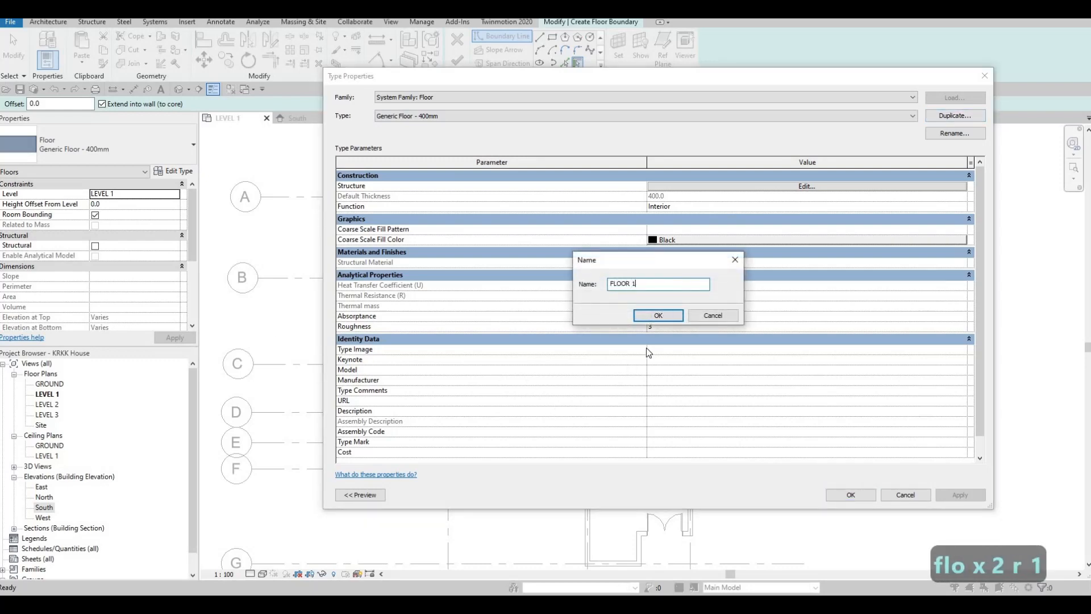
left_click(654, 315)
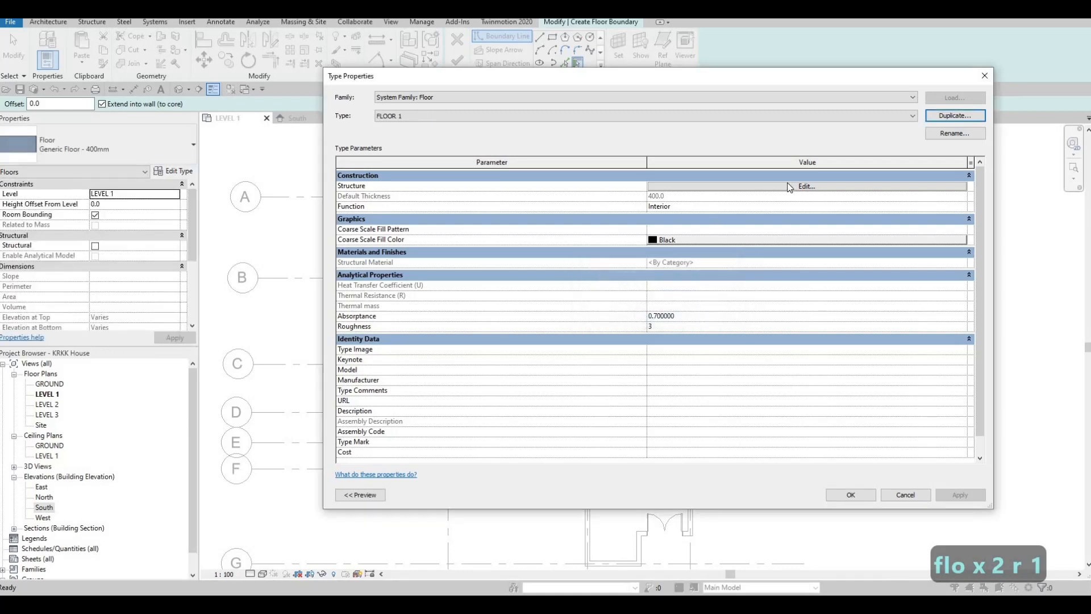
- Set the thickness of FLOOR 1's structure layer to 200 mm
left_click(673, 186)
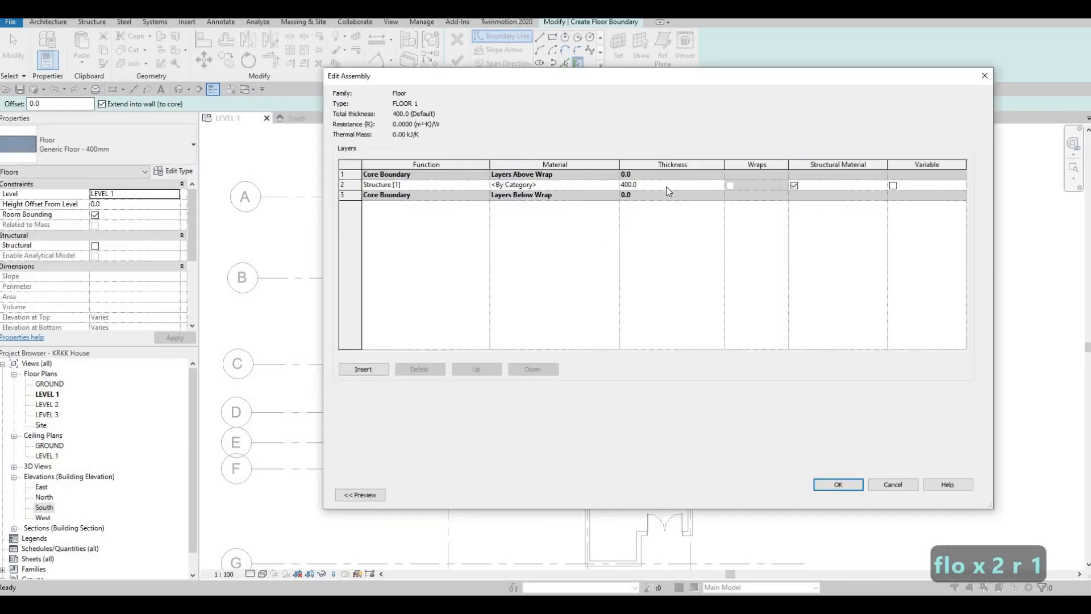
left_click(639, 185)
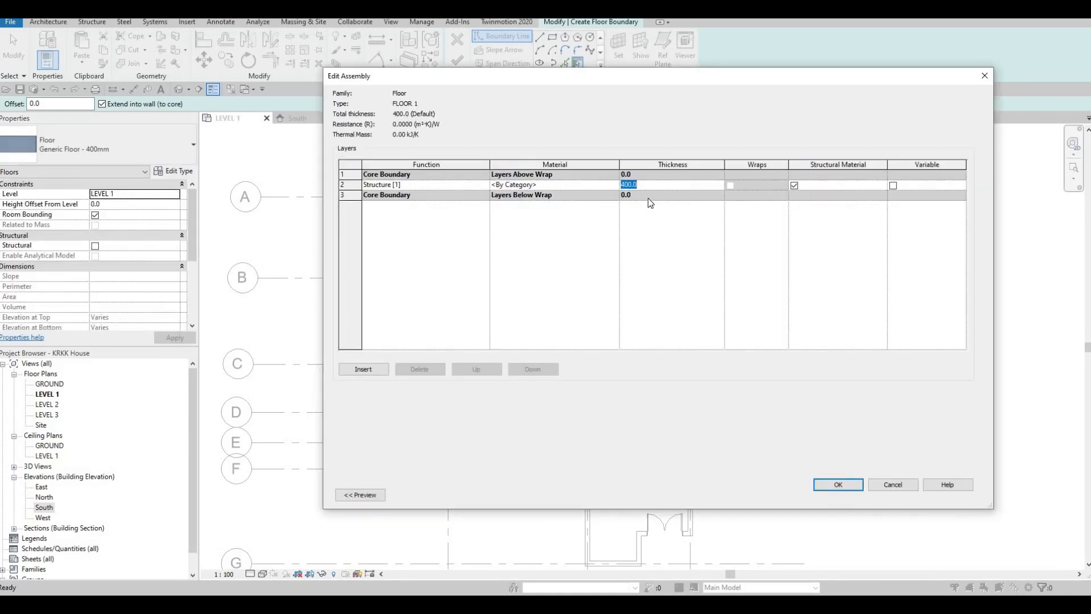
type("200")
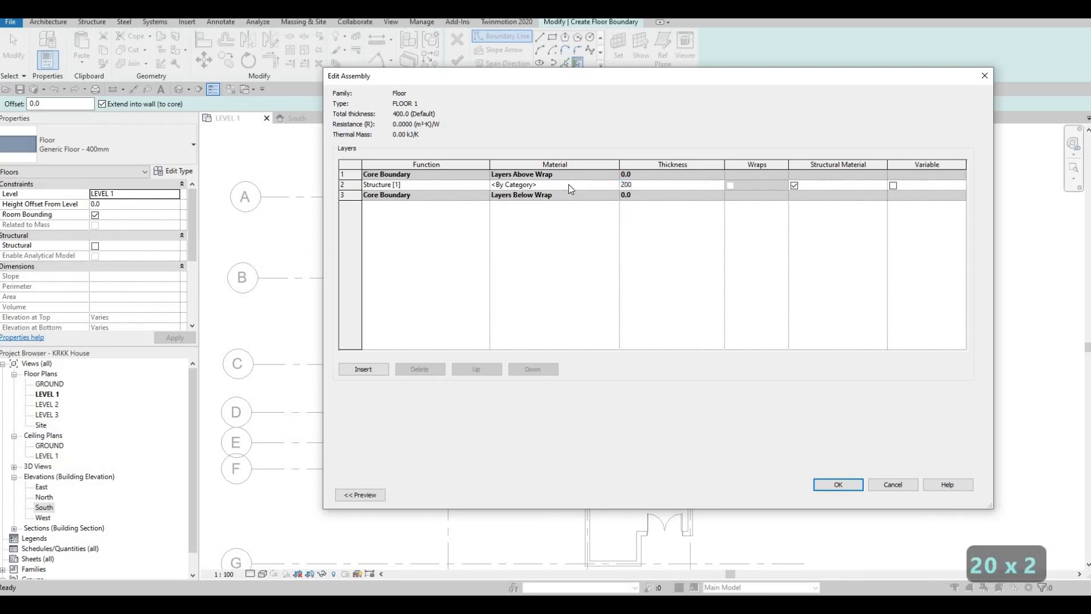
- Assign Fieldstone from the AEC Stone materials to FLOOR 1's structure layer and accept the type settings
left_click(617, 186)
left_click(615, 185)
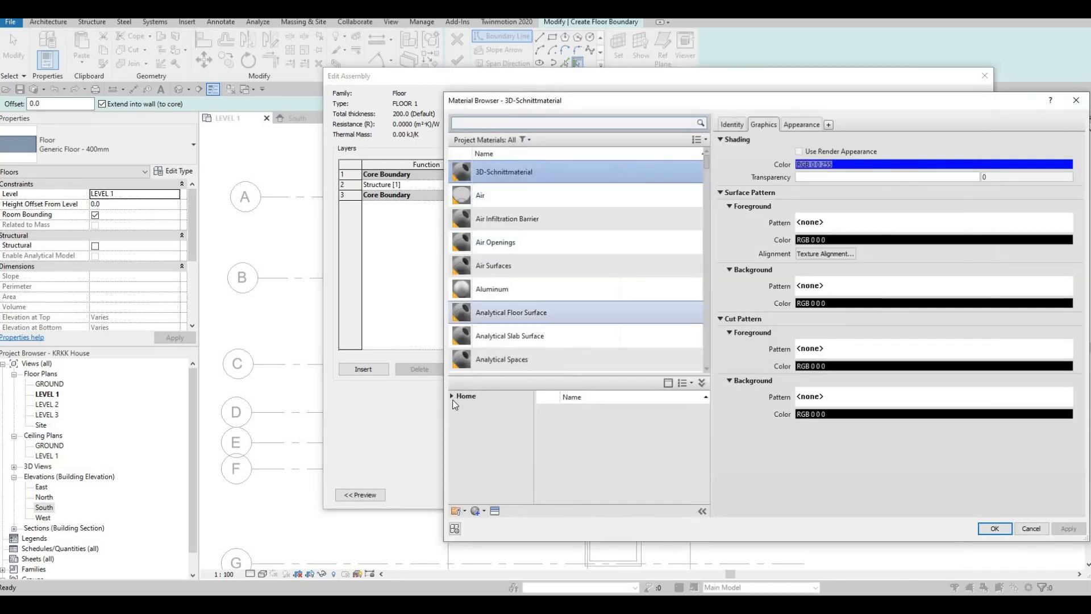
left_click(457, 398)
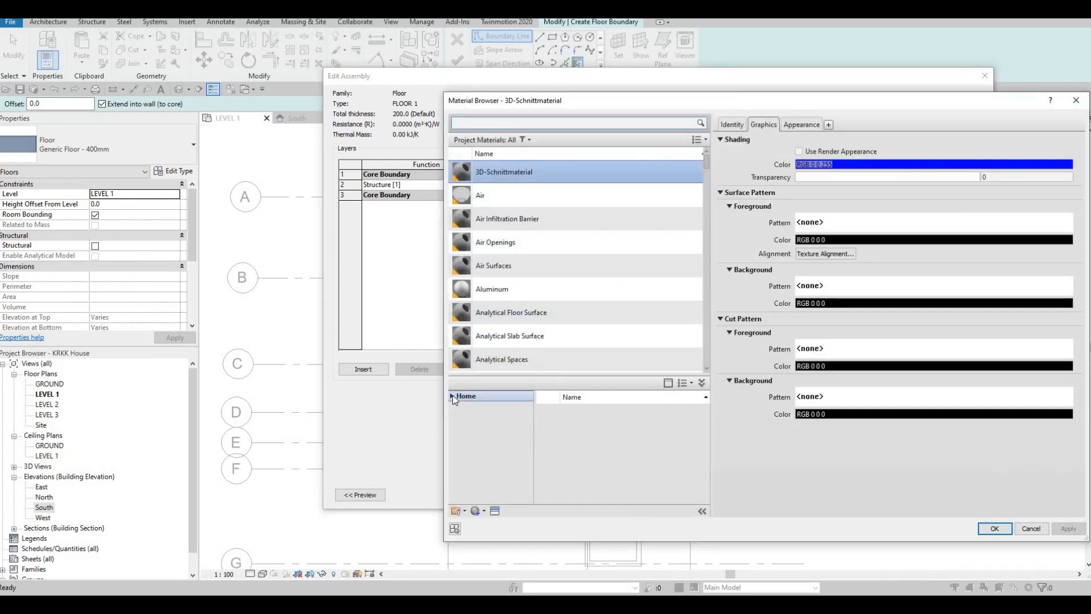
left_click(453, 396)
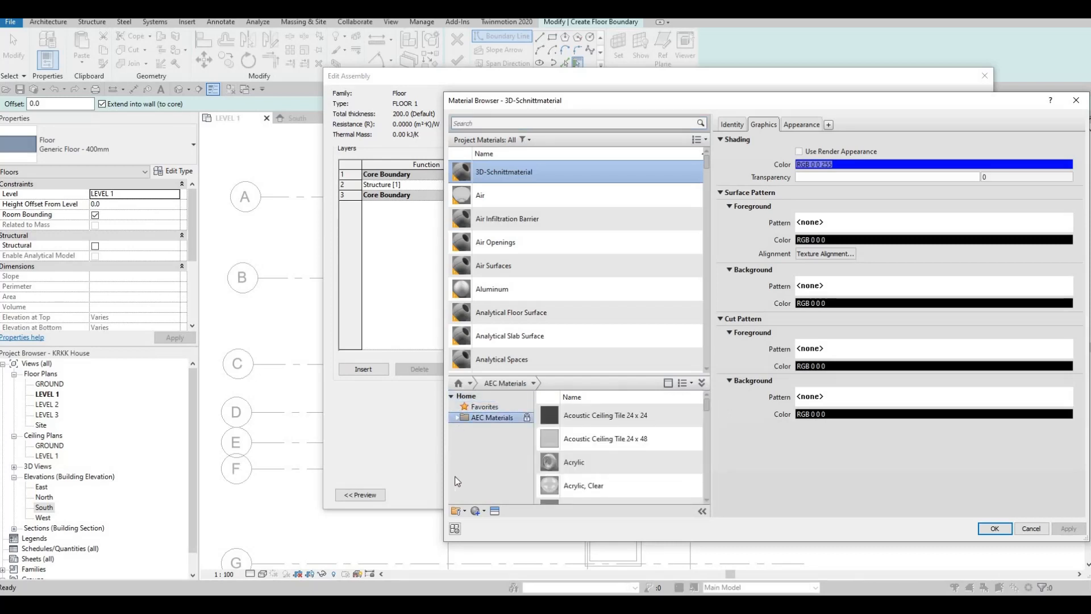
double_click(464, 419)
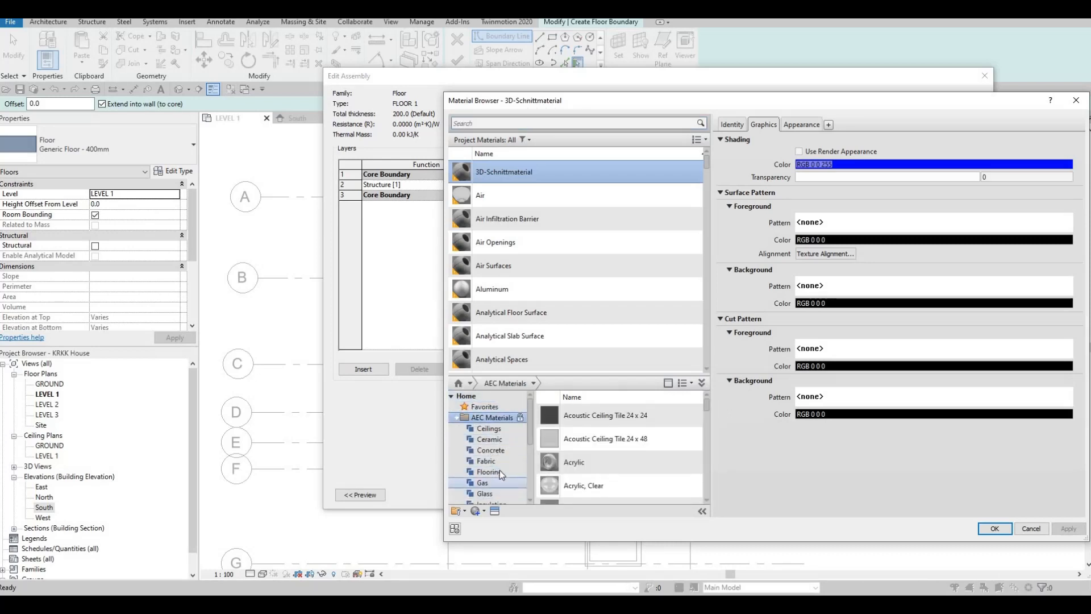
scroll(496, 470, "down", 4)
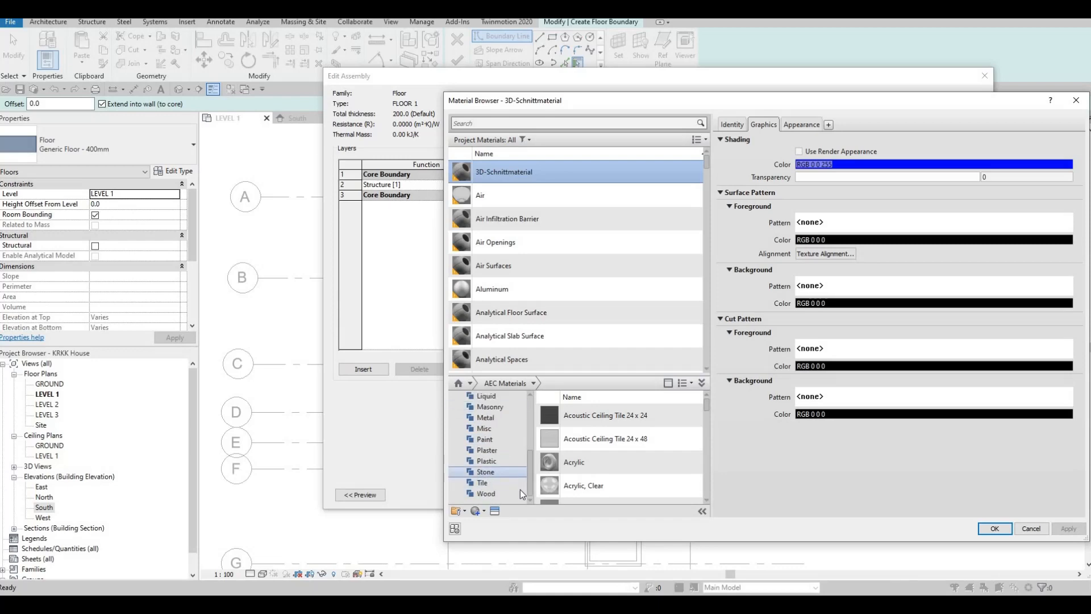
left_click(486, 473)
scroll(624, 466, "up", 1)
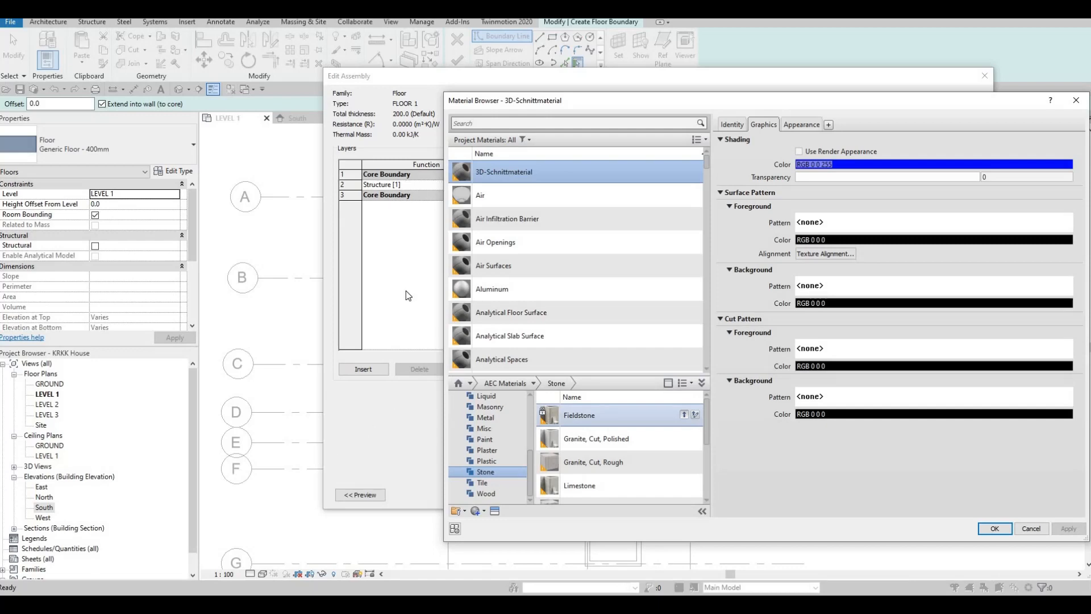
left_click(684, 415)
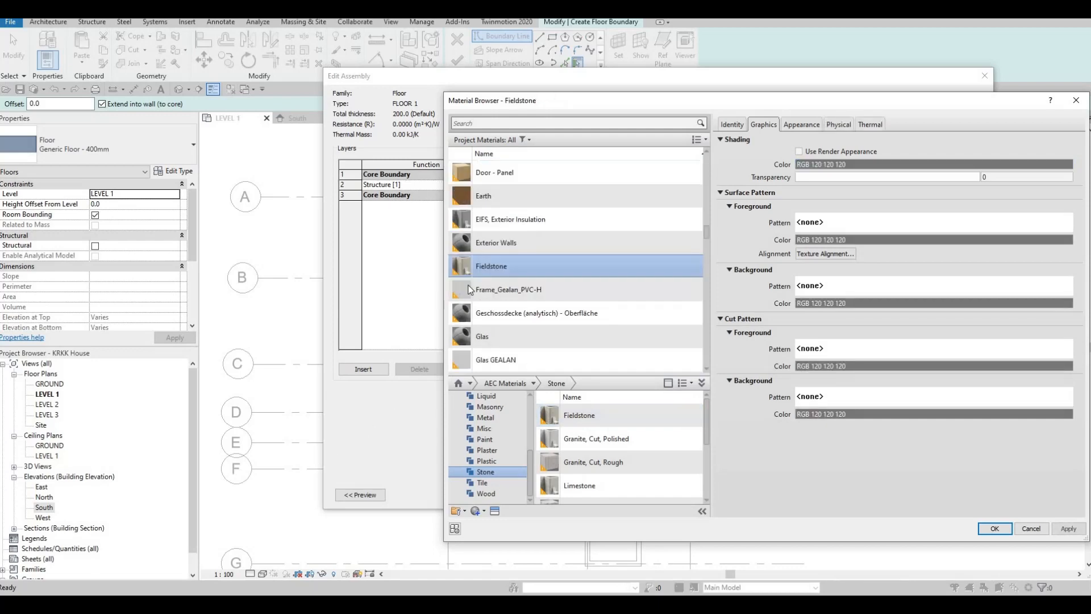
left_click(996, 529)
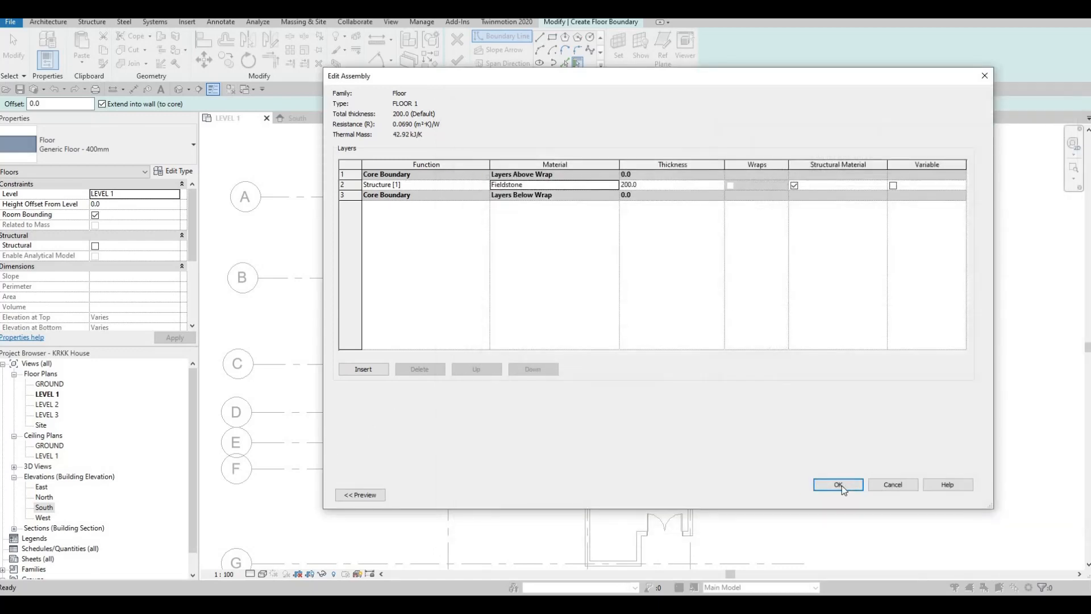
left_click(841, 487)
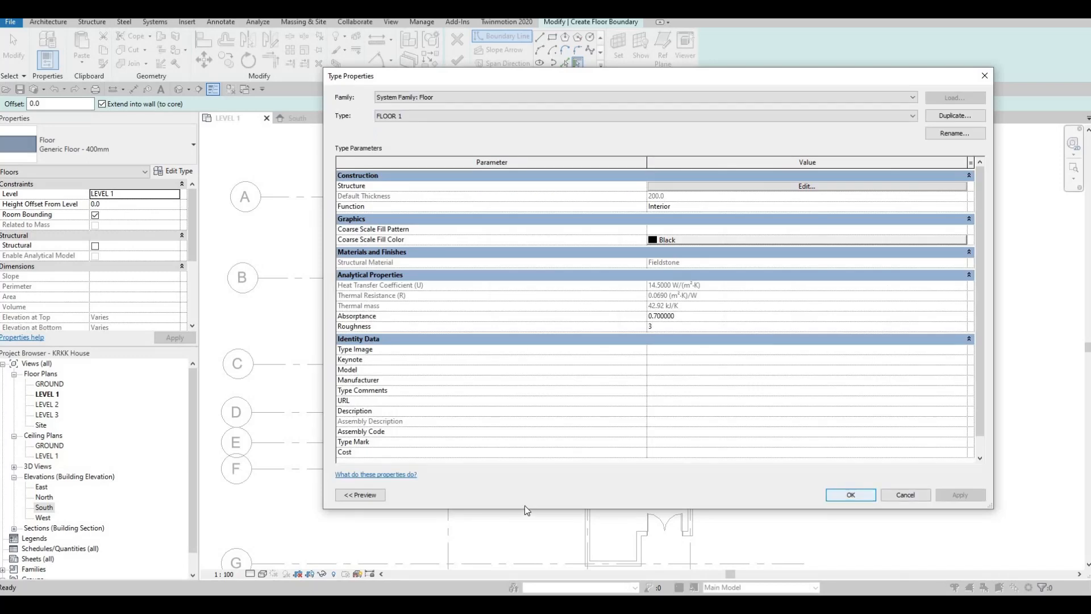
left_click(836, 496)
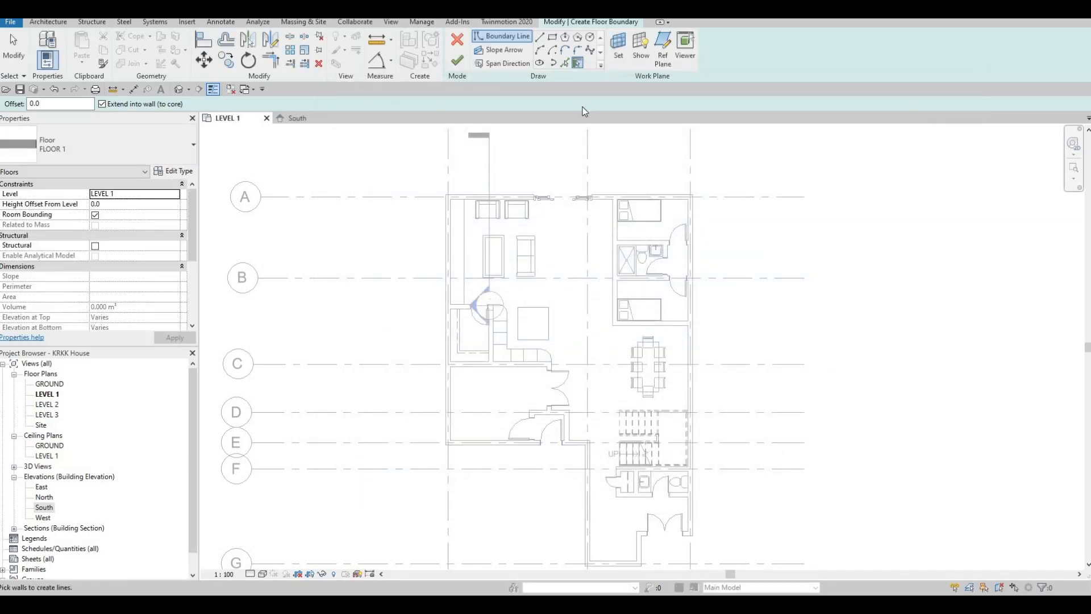
- Use Pick Lines to create floor boundary lines on the inner faces of the grid A wall and the west exterior wall
left_click(565, 63)
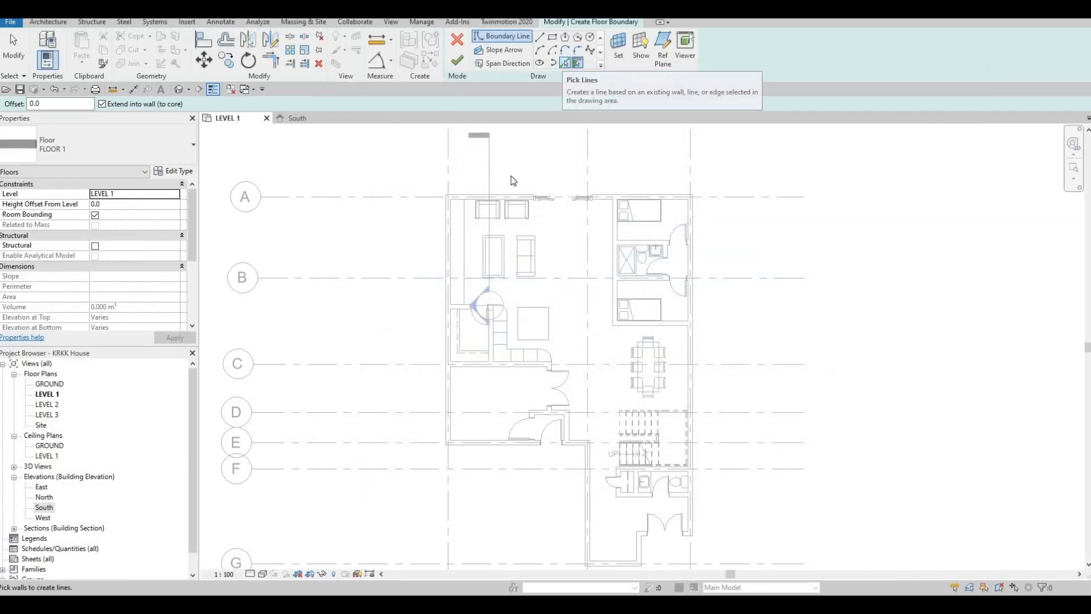
scroll(477, 187, "up", 2)
scroll(486, 182, "up", 2)
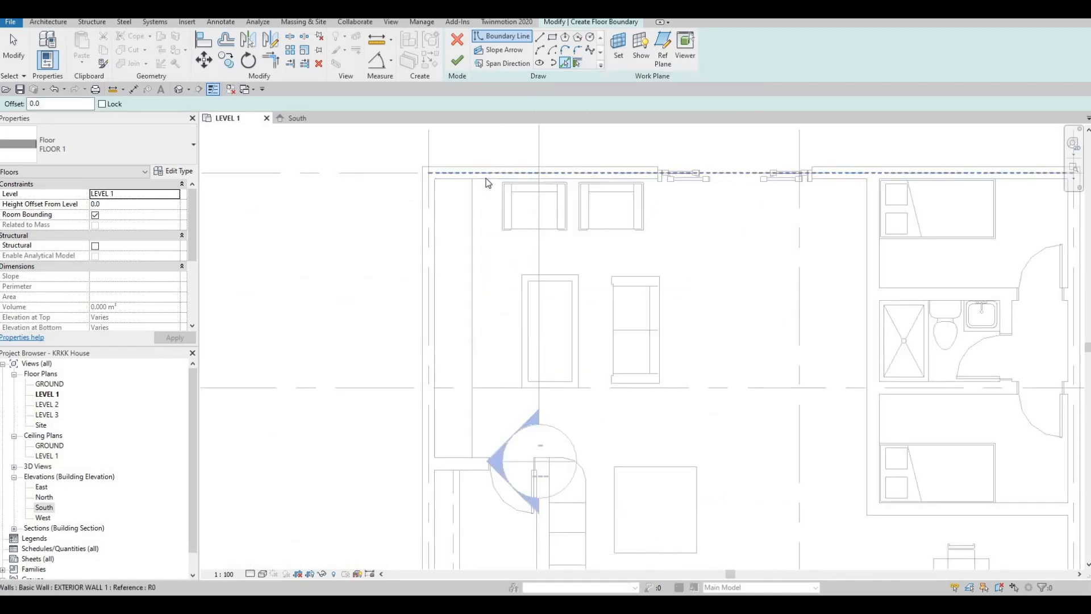
left_click(487, 183)
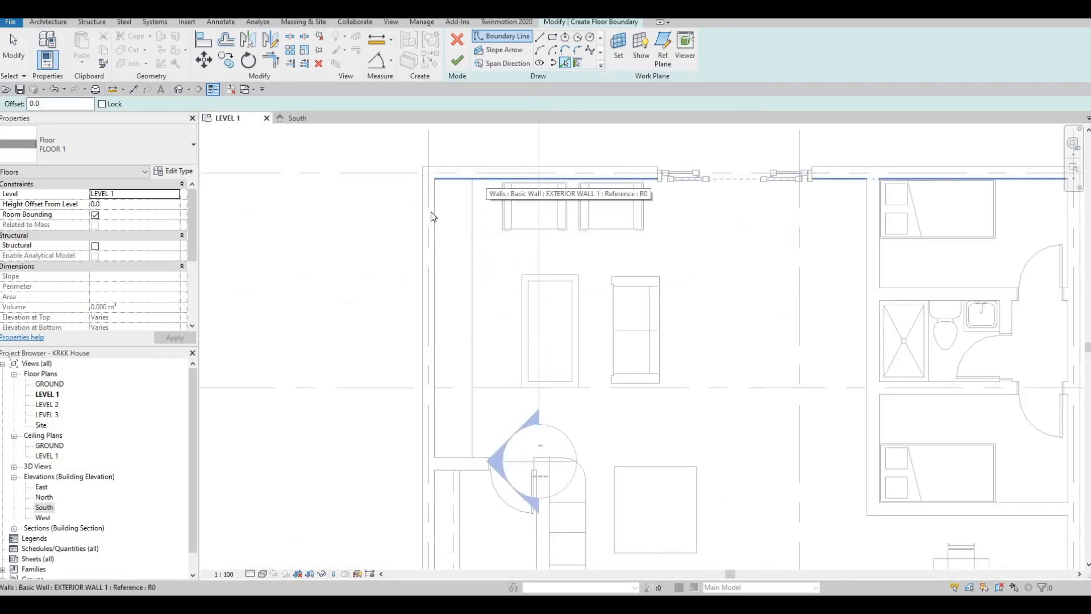
middle_click_drag(438, 377, 438, 167)
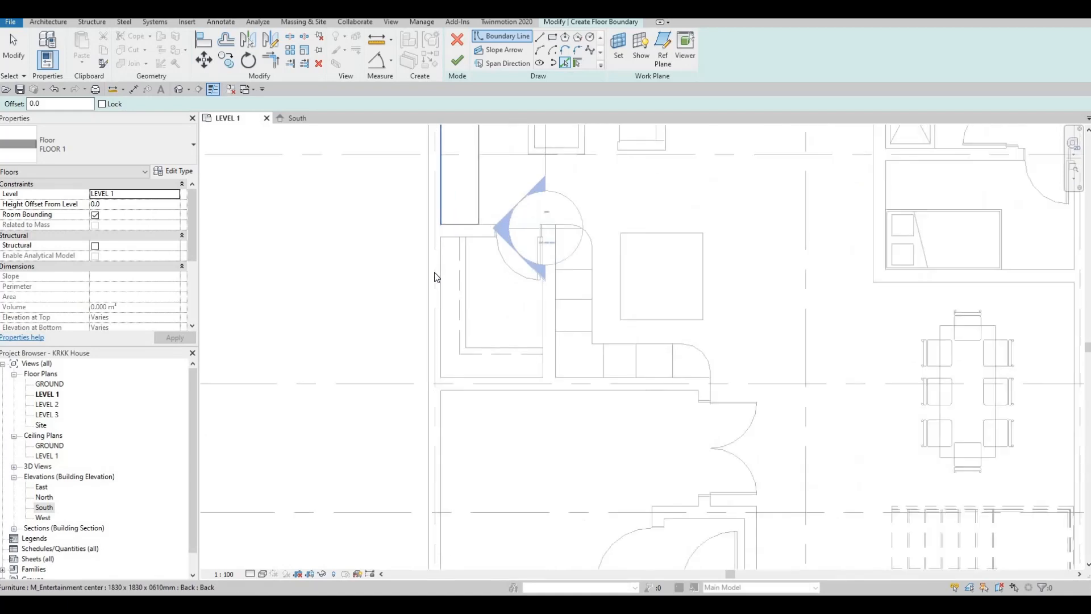
scroll(438, 273, "up", 2)
middle_click_drag(440, 222, 441, 279)
left_click(441, 279)
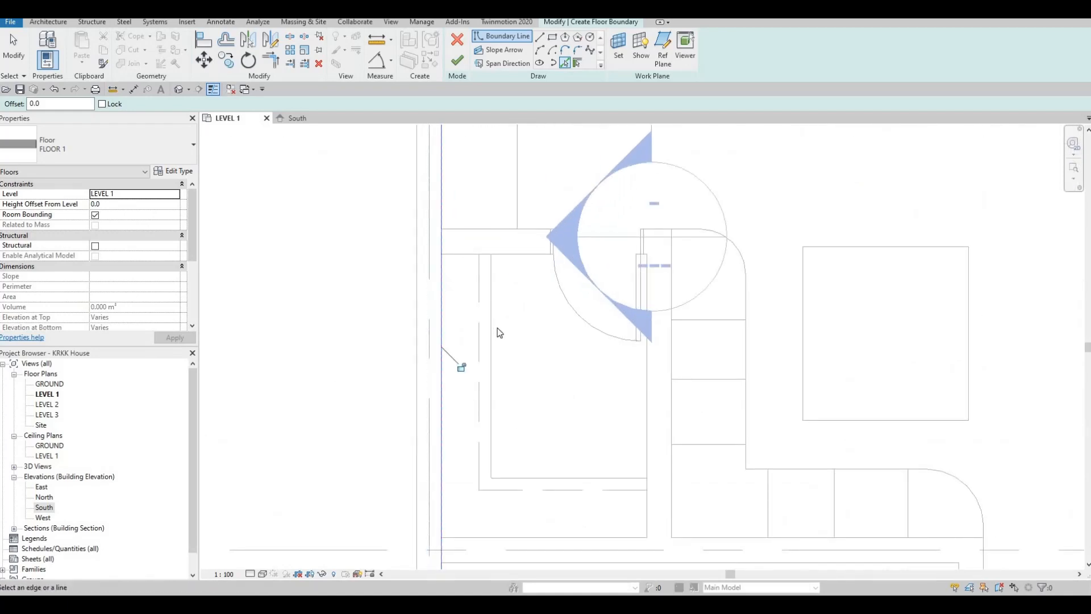
- Add boundary lines along the inner faces of the grid E exterior wall and the adjoining wall running toward grid G
scroll(499, 329, "down", 3)
left_click(517, 412)
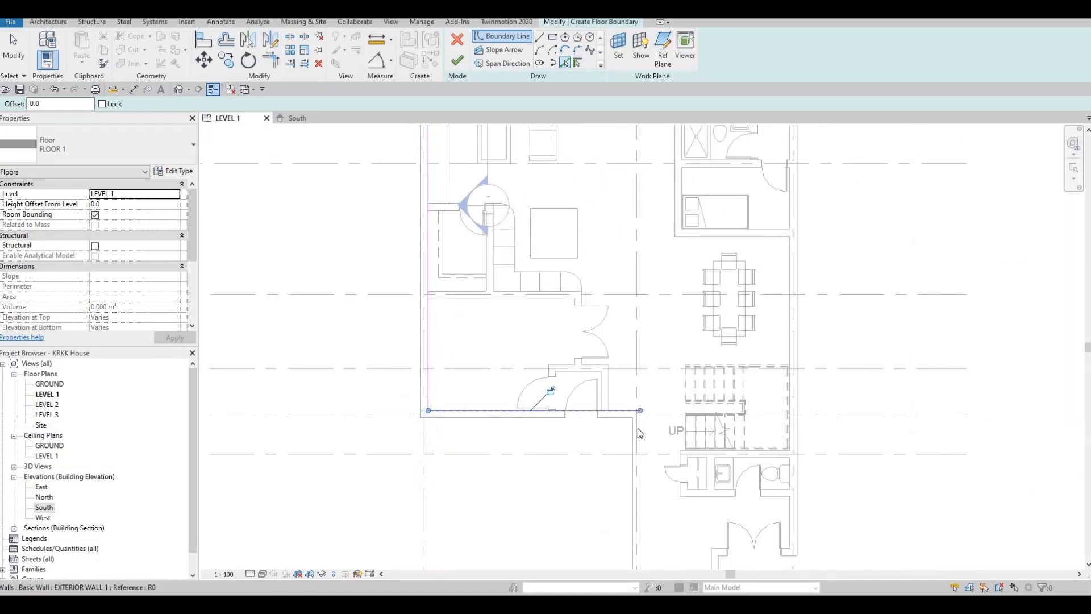
left_click(638, 429)
- Add boundary lines along the inner faces of the grid G wall, its short return wall and the double-door entrance wall
middle_click_drag(713, 495, 547, 209)
scroll(547, 210, "down", 1)
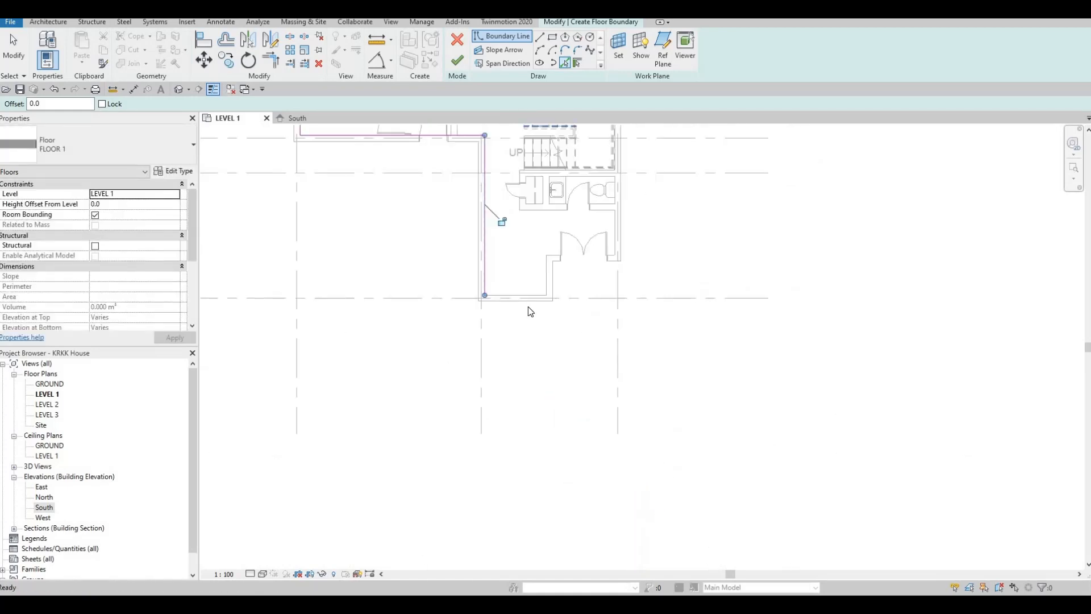
scroll(526, 298, "up", 3)
middle_click_drag(526, 299, 518, 338)
left_click(517, 337)
left_click(545, 305)
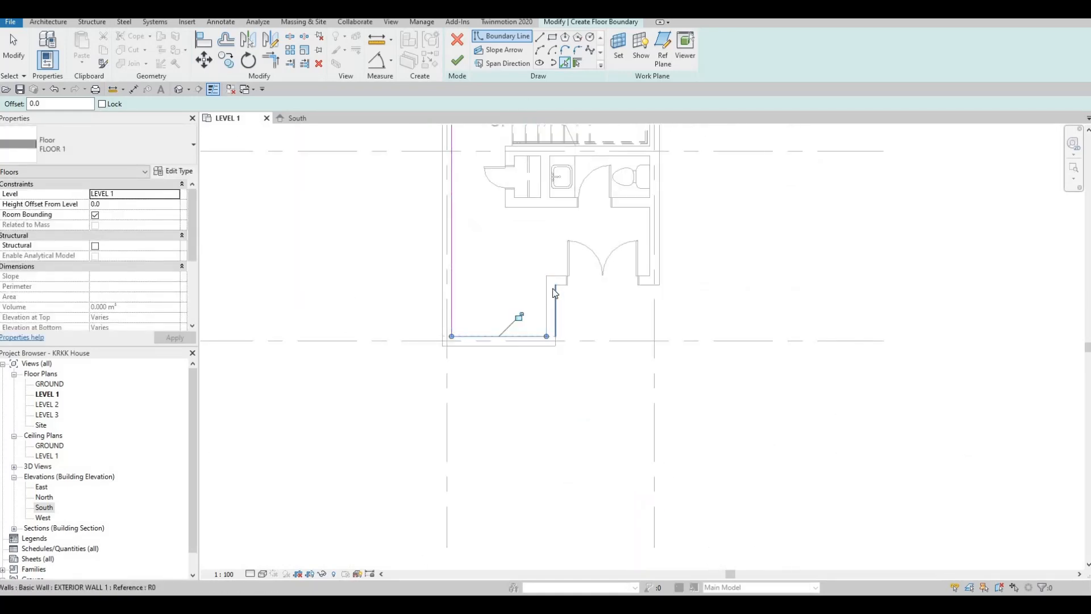
scroll(556, 282, "up", 1)
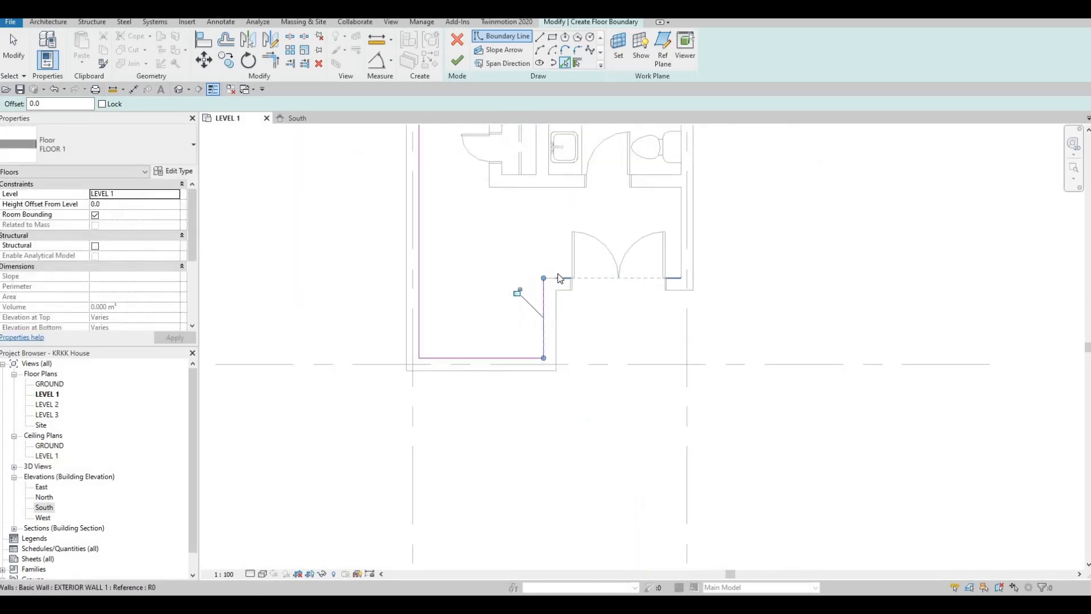
scroll(556, 276, "up", 2)
left_click(555, 278)
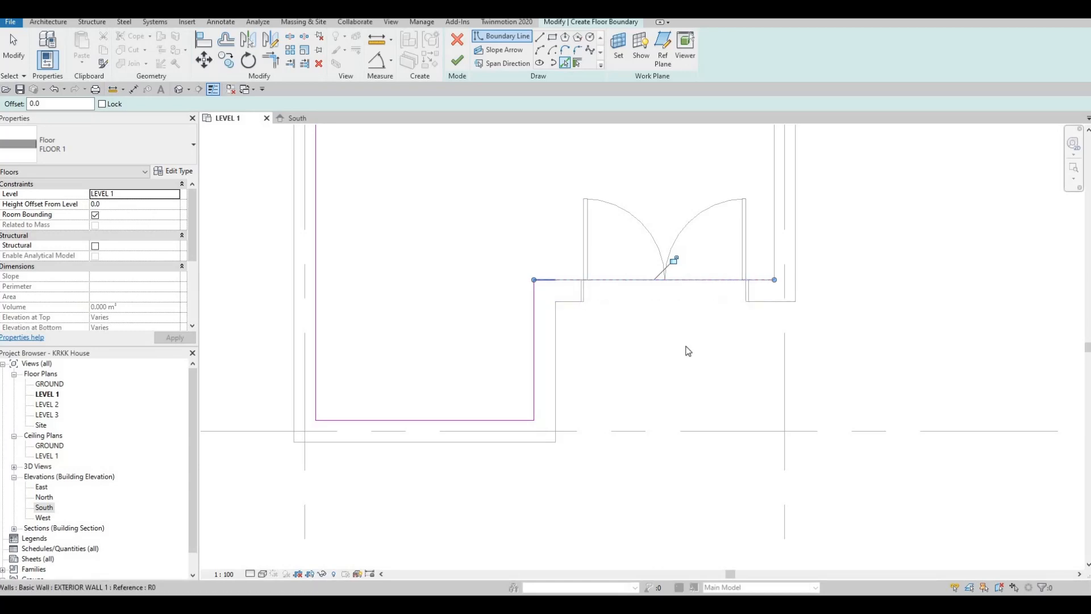
- Add a floor boundary line along the inner face of the east exterior wall beside the double-door entrance
middle_click_drag(712, 256, 710, 259)
scroll(708, 259, "down", 2)
middle_click_drag(787, 270, 701, 355)
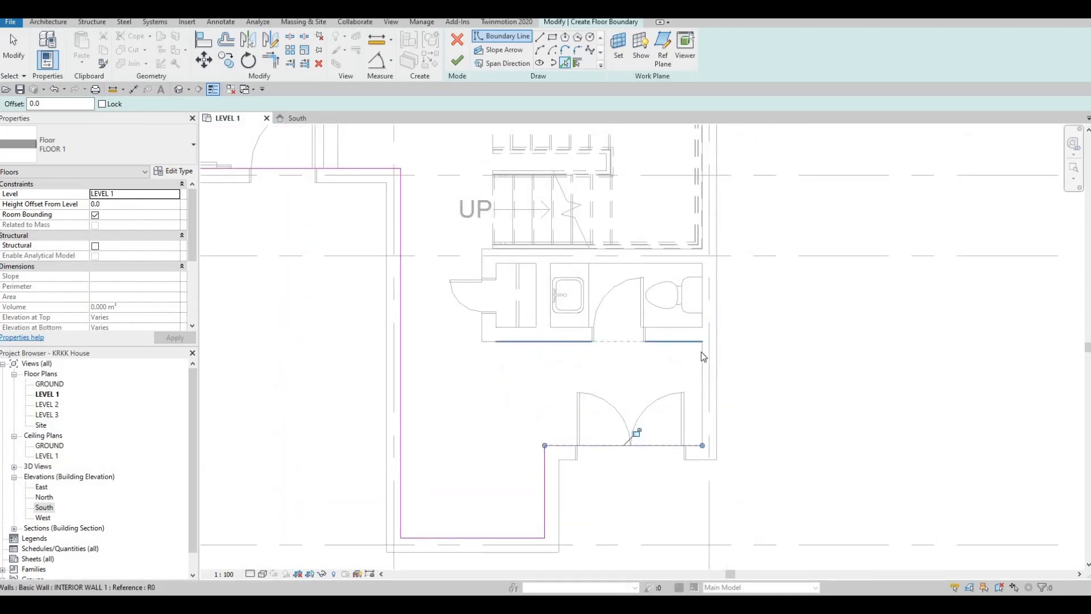
left_click(701, 353)
- Check the boundary line along the east exterior wall from the entrance up to grid A, and end line picking
scroll(583, 341, "up", 1)
middle_click_drag(584, 342, 572, 439)
scroll(571, 439, "down", 3)
middle_click_drag(621, 235, 614, 369)
scroll(607, 265, "up", 1)
middle_click_drag(607, 281, 606, 353)
scroll(606, 352, "down", 3)
middle_click_drag(585, 193, 589, 307)
scroll(589, 307, "down", 2)
key("F1")
key("F1")
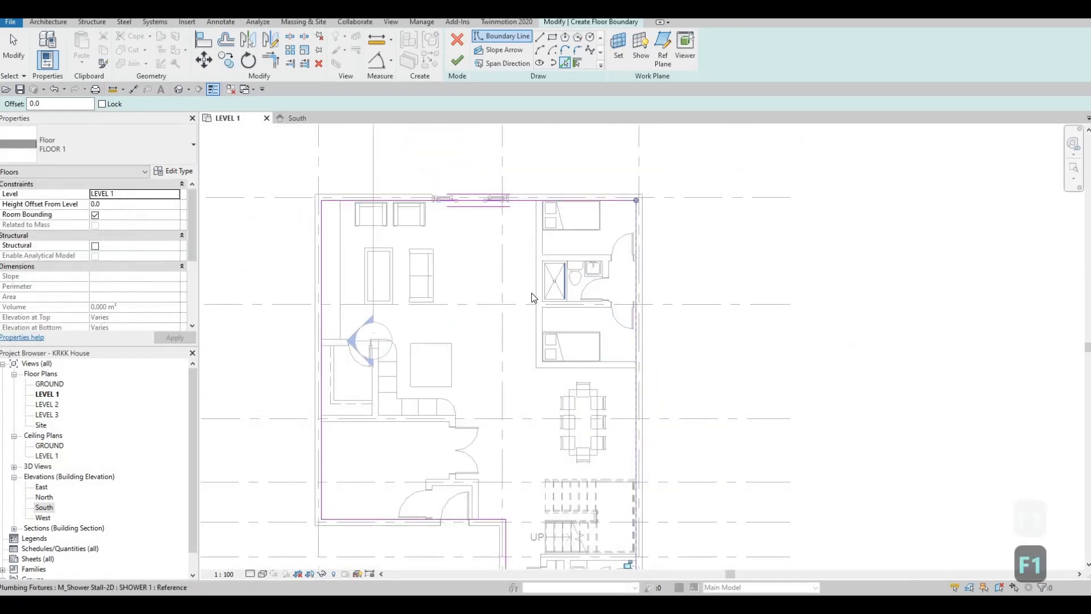
middle_click_drag(511, 270, 572, 168)
scroll(571, 288, "down", 1)
scroll(570, 289, "down", 1)
middle_click_drag(546, 433, 587, 377)
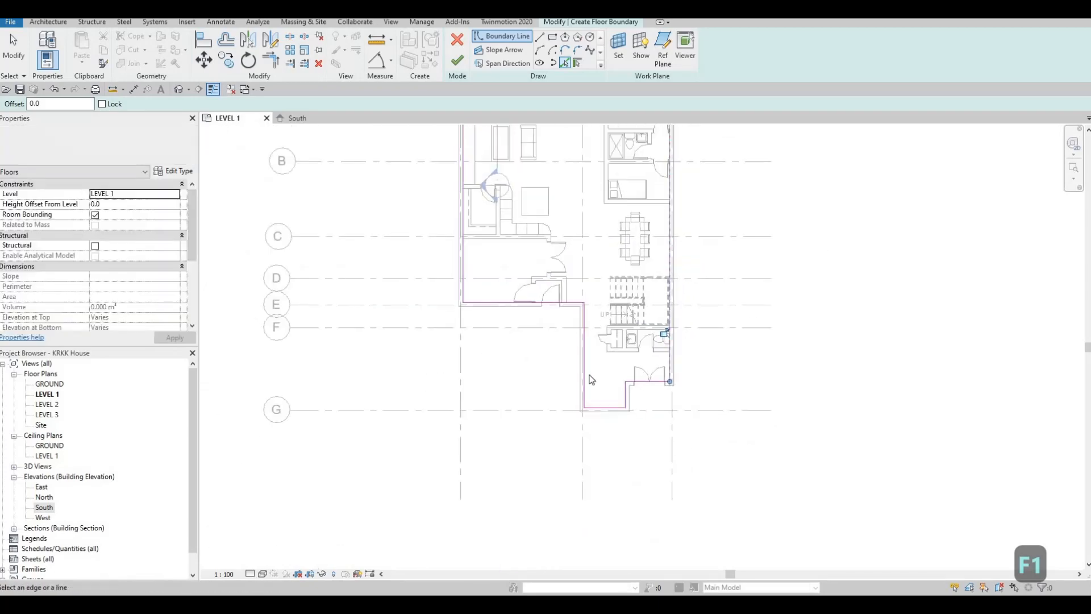
scroll(607, 340, "up", 4)
scroll(659, 408, "up", 5)
key("Escape")
key("Escape")
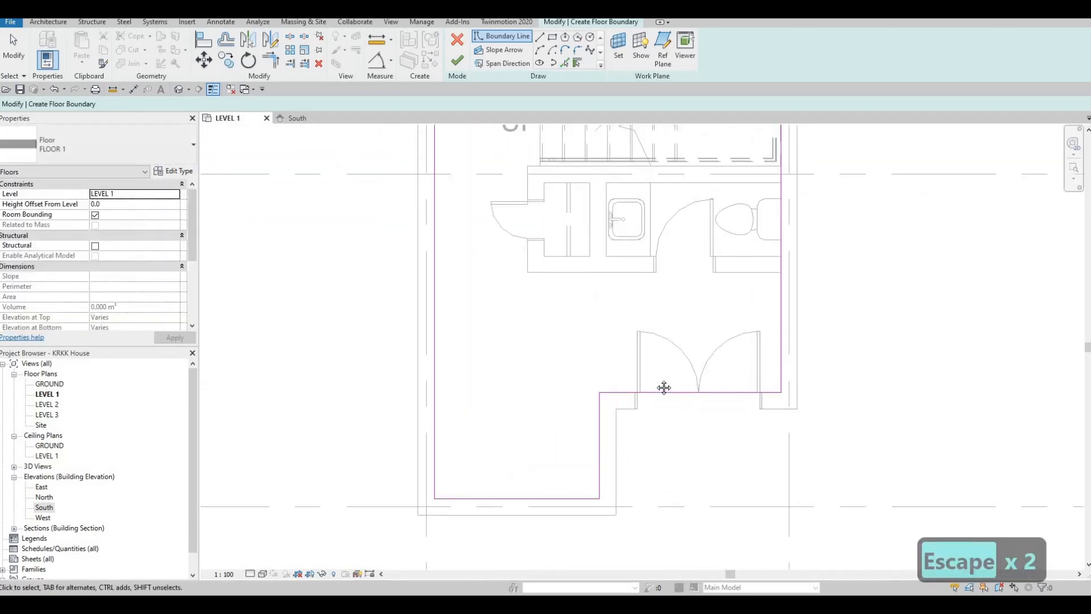
key("Escape")
- Inspect the whole sketched floor boundary along the grid E, west, grid A and entrance walls for a closed loop
middle_click_drag(655, 516, 682, 464)
scroll(682, 464, "down", 1)
middle_click_drag(599, 419, 613, 561)
middle_click_drag(595, 380, 675, 477)
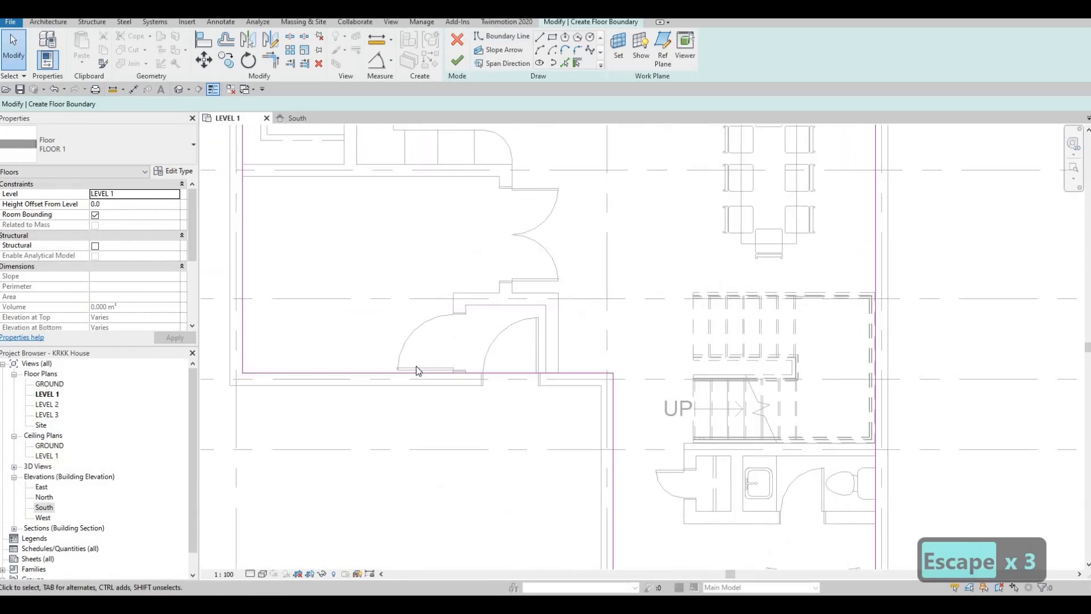
middle_click_drag(417, 370, 549, 391)
scroll(550, 390, "down", 1)
scroll(397, 333, "up", 1)
scroll(411, 306, "up", 5)
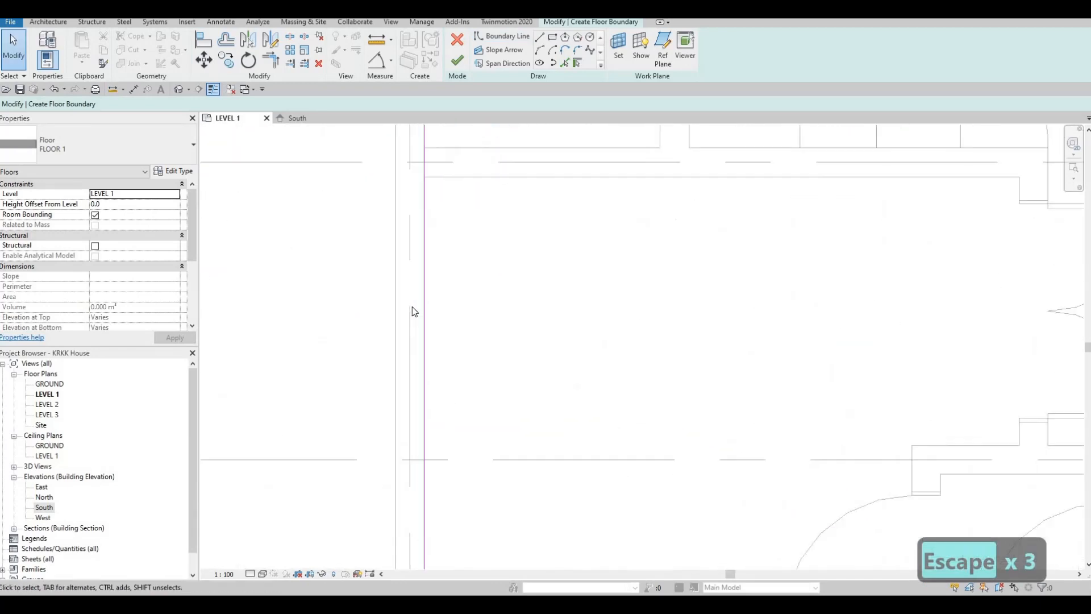
scroll(412, 318, "down", 4)
scroll(335, 248, "down", 1)
middle_click_drag(390, 131, 332, 232)
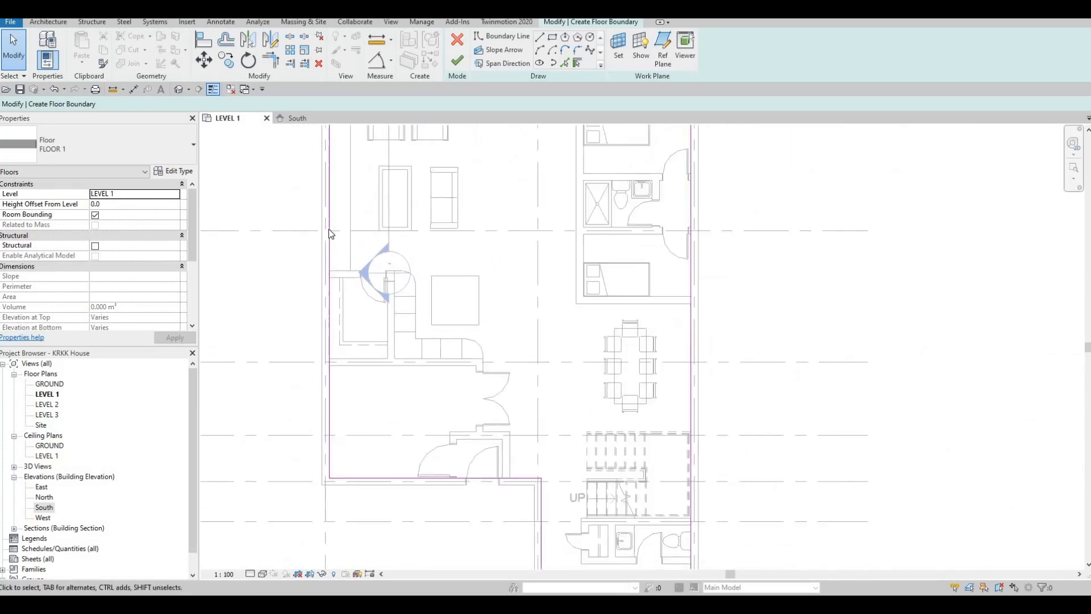
scroll(331, 232, "up", 2)
scroll(321, 225, "up", 1)
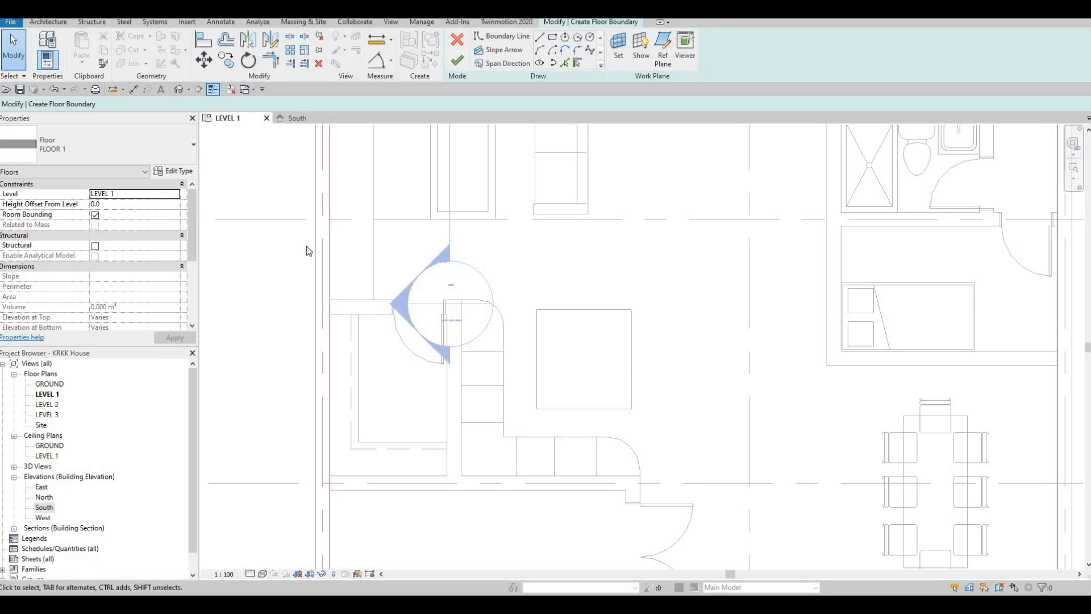
scroll(360, 404, "down", 4)
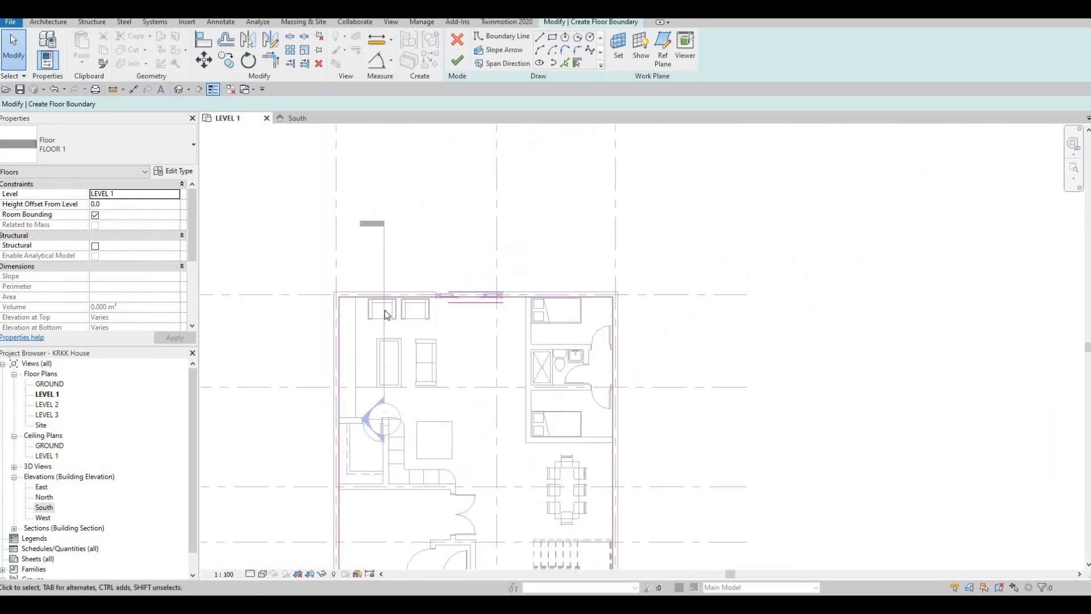
scroll(384, 313, "up", 5)
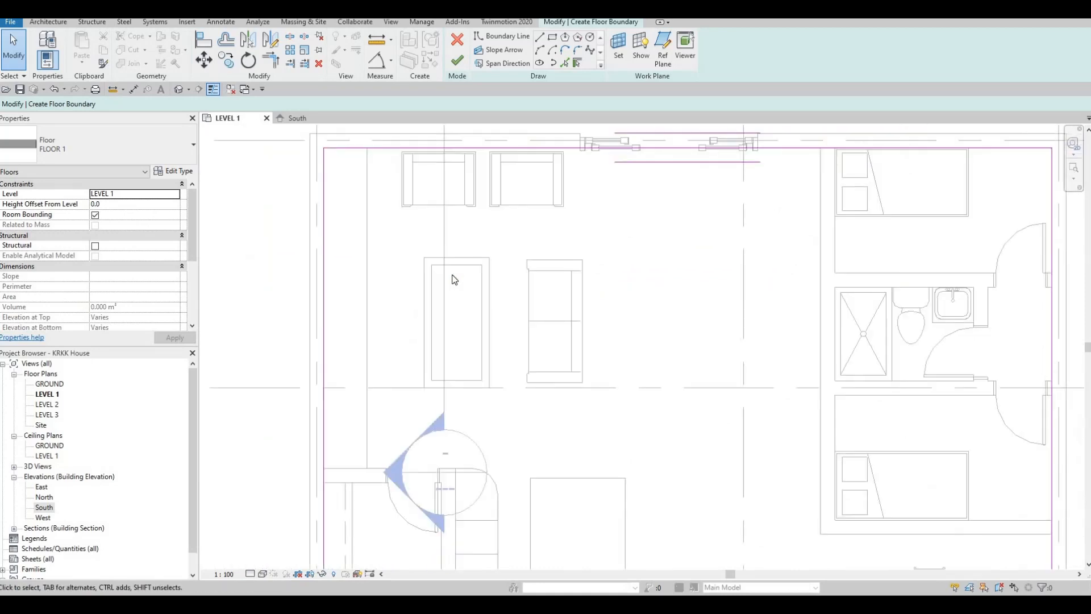
scroll(454, 279, "down", 1)
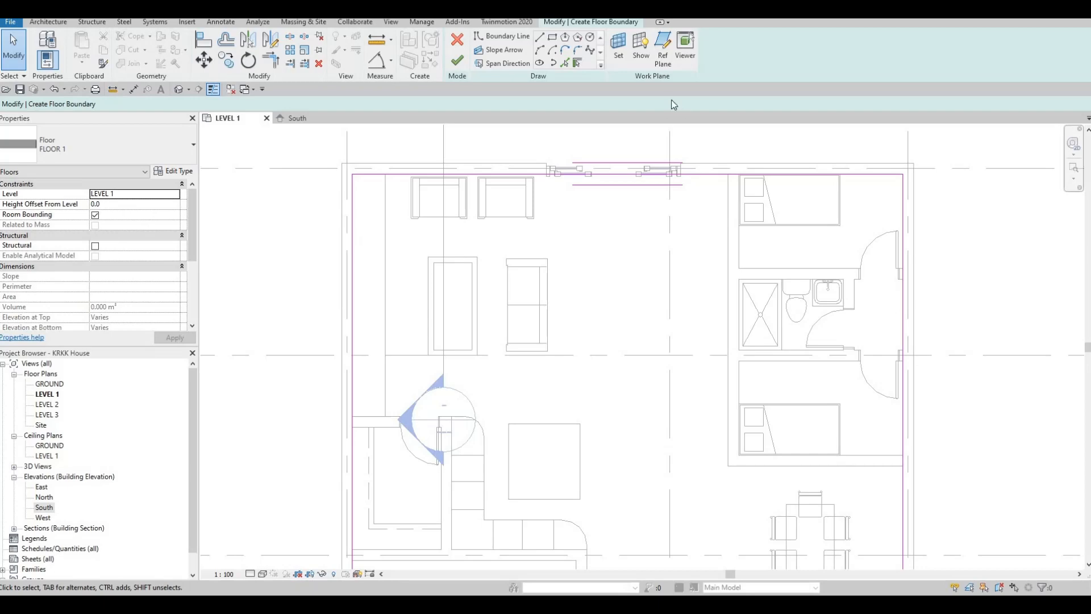
scroll(630, 279, "down", 6)
key("Escape")
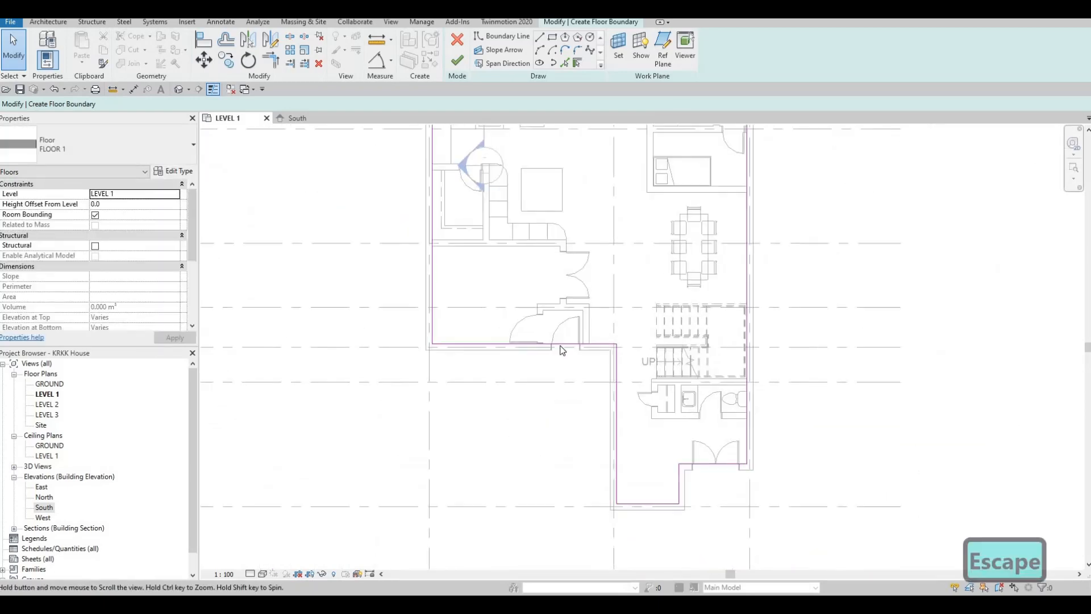
scroll(551, 375, "up", 3)
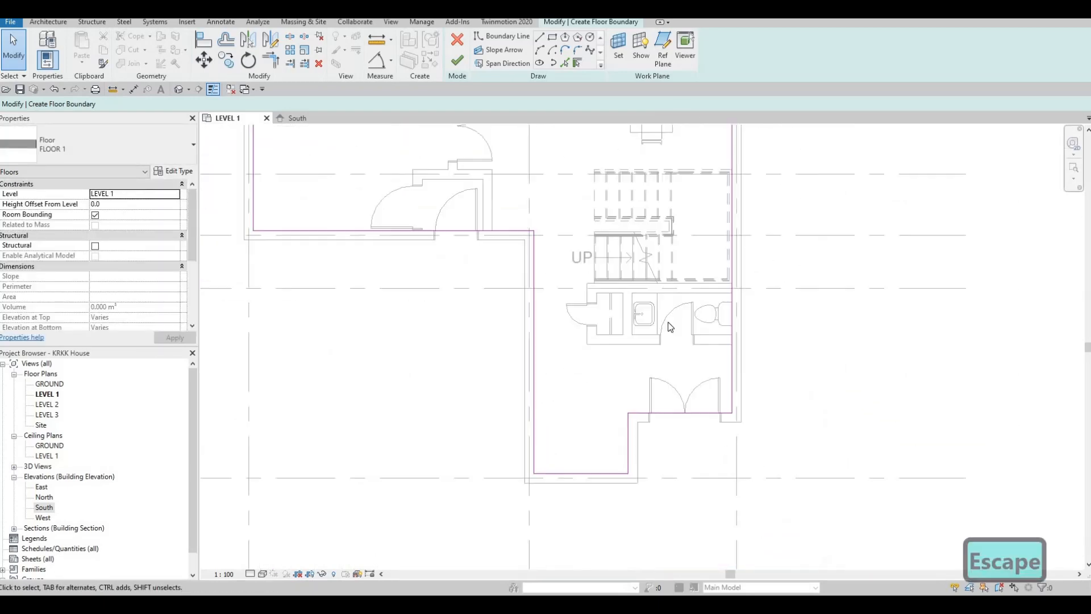
scroll(636, 416, "up", 5)
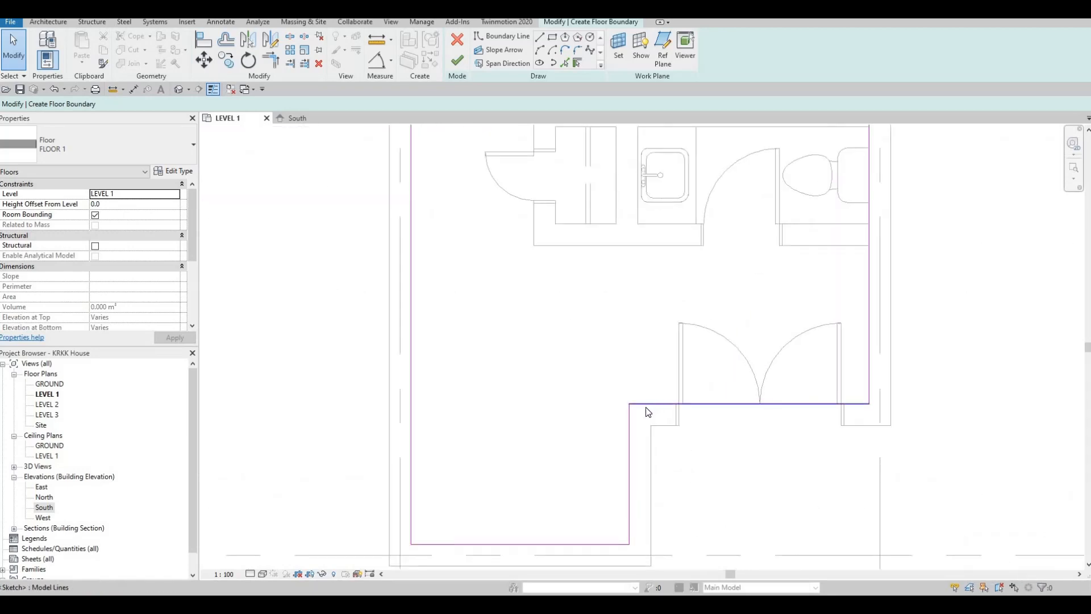
scroll(438, 277, "down", 4)
middle_click_drag(529, 239, 556, 333)
scroll(546, 318, "down", 2)
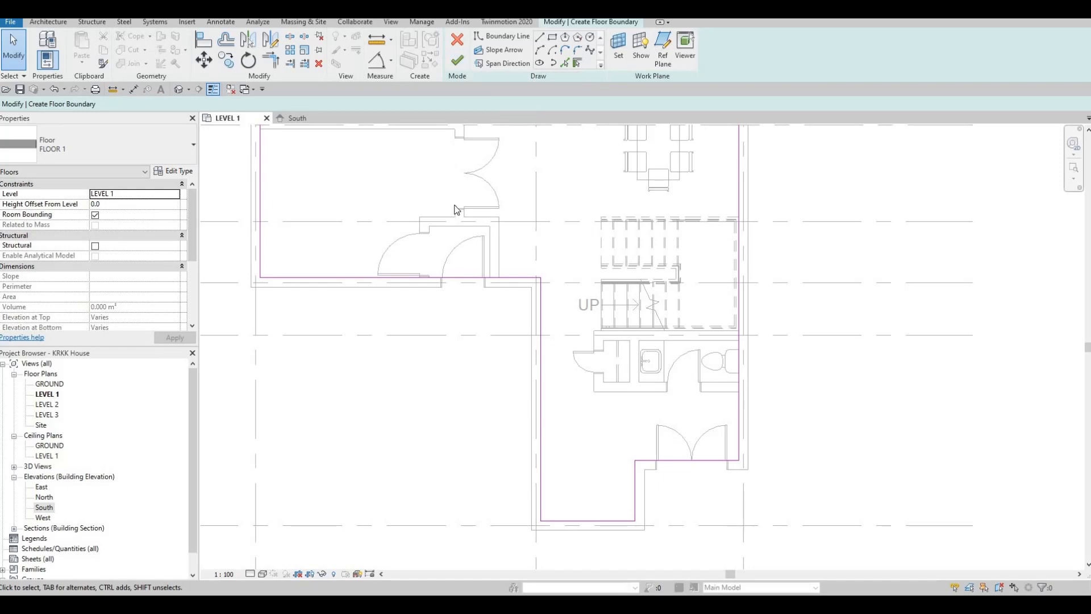
- Finish the boundary sketch to create the Level 1 floor from type FLOOR 1
left_click(458, 60)
scroll(566, 437, "down", 2)
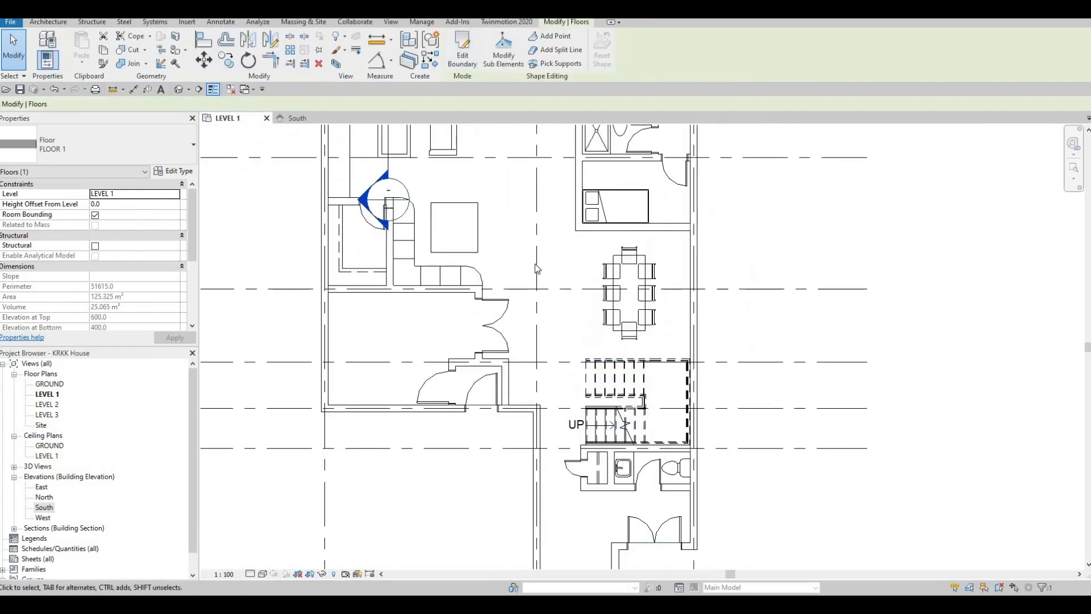
scroll(534, 264, "down", 2)
scroll(492, 179, "up", 2)
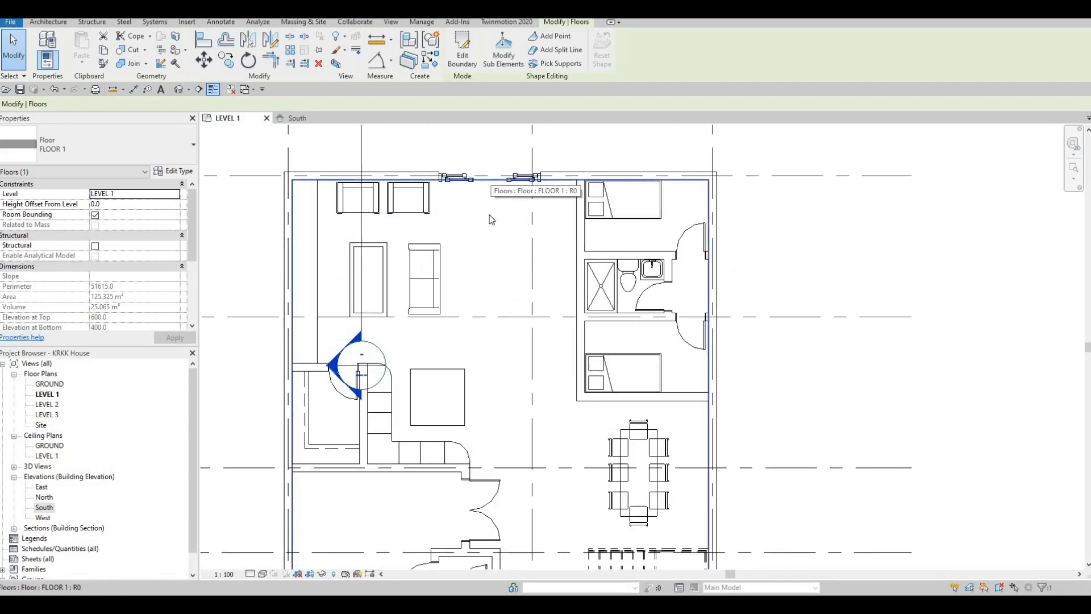
scroll(533, 354, "down", 2)
middle_click_drag(506, 341, 511, 239)
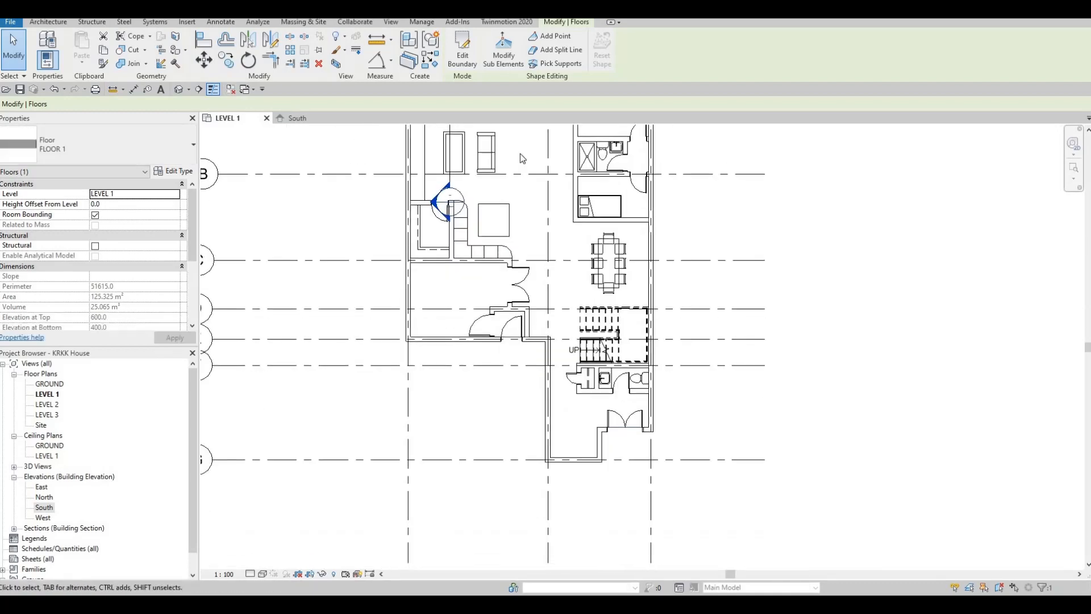
middle_click_drag(512, 149, 503, 170)
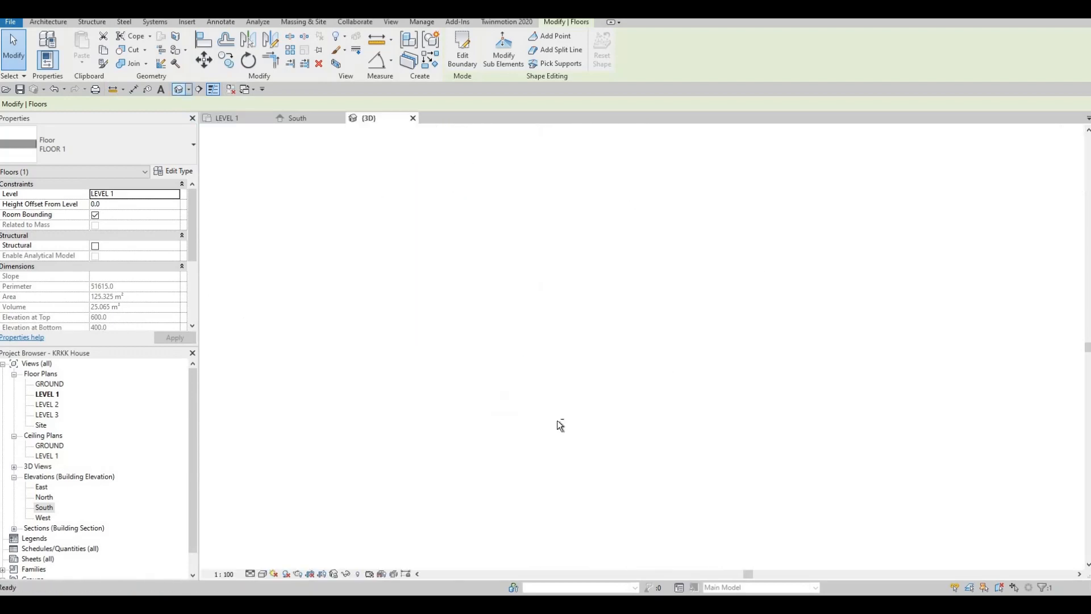
- Open the 3D view and select the new floor to examine how it sits within the exterior walls
middle_click_drag(623, 412, 679, 408, "shift")
scroll(615, 369, "up", 4)
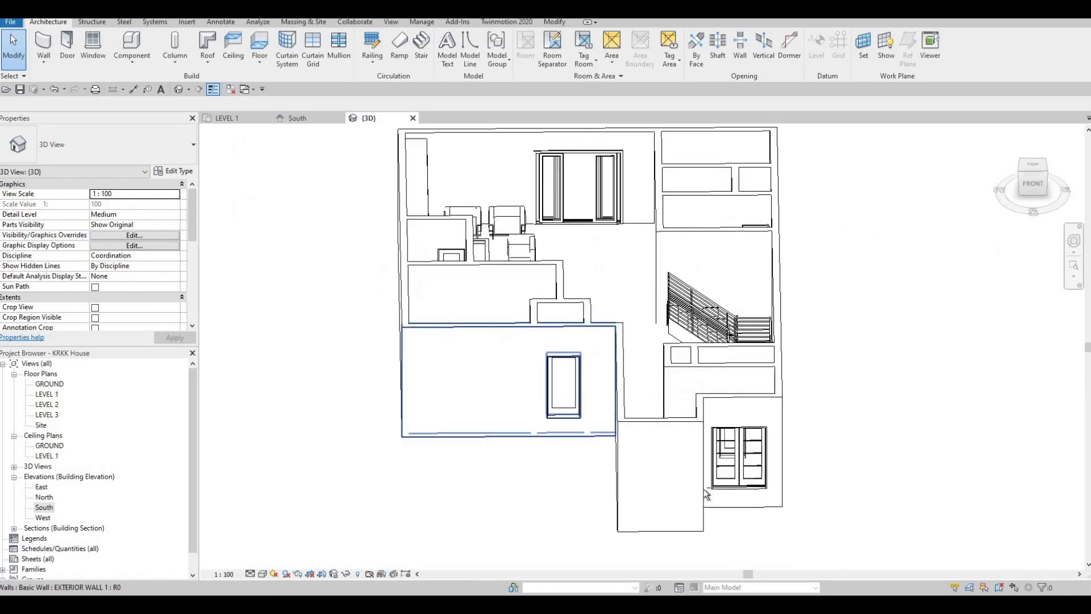
middle_click_drag(615, 368, 514, 159, "shift")
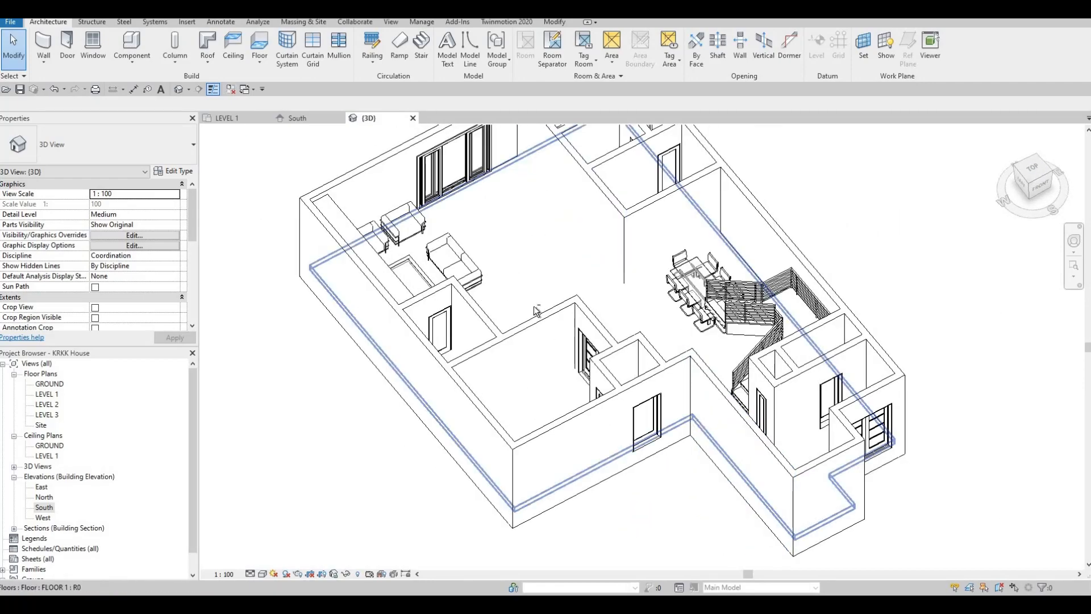
left_click(575, 212)
middle_click_drag(687, 393, 601, 372, "shift")
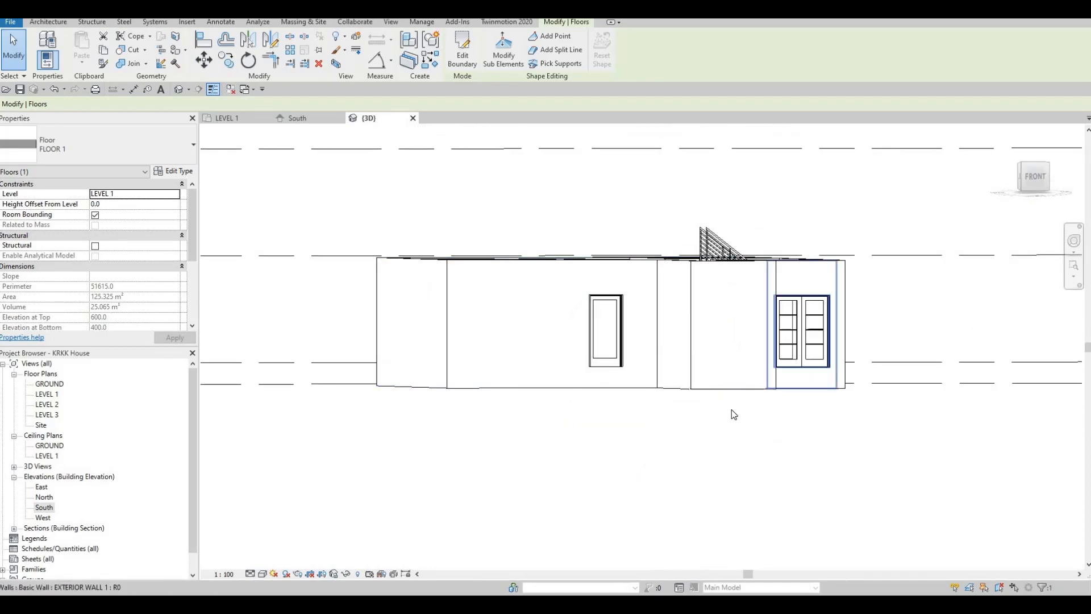
middle_click_drag(731, 410, 708, 459, "shift")
middle_click_drag(761, 414, 687, 514, "shift")
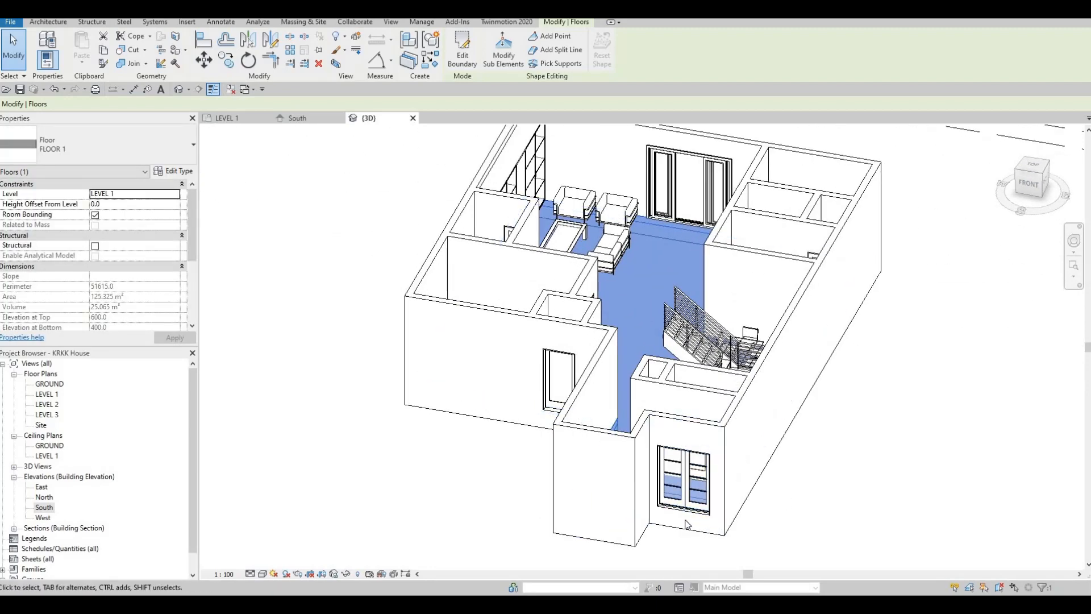
middle_click_drag(778, 445, 869, 406)
scroll(852, 396, "down", 1)
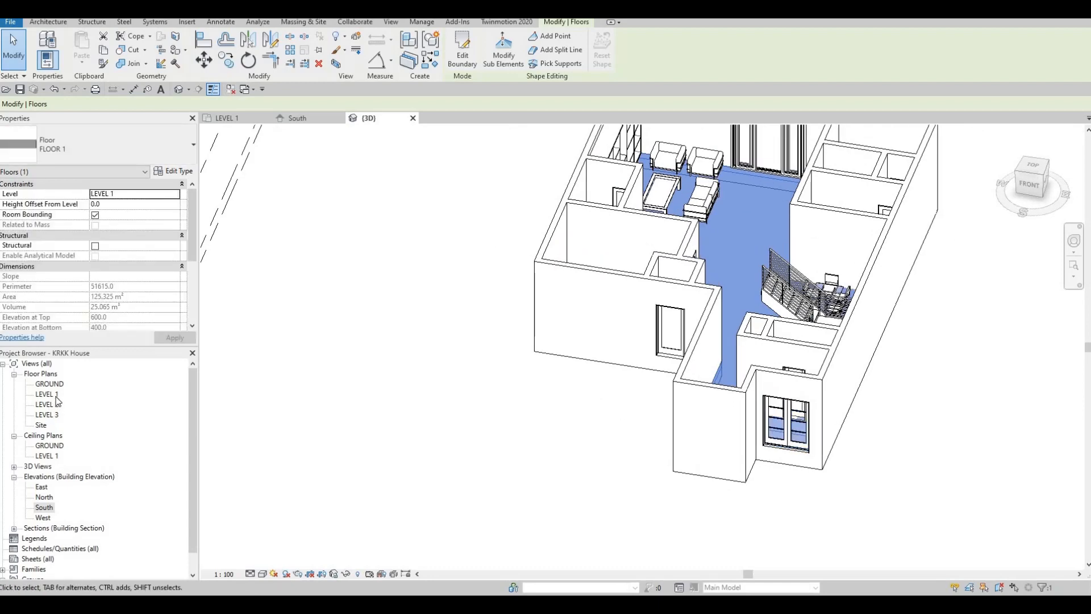
- In the LEVEL 1 plan, place a matching 700 x 2000 mm interior door in the east wall, about 600 mm from grid B, between the bedroom doors
double_click(47, 395)
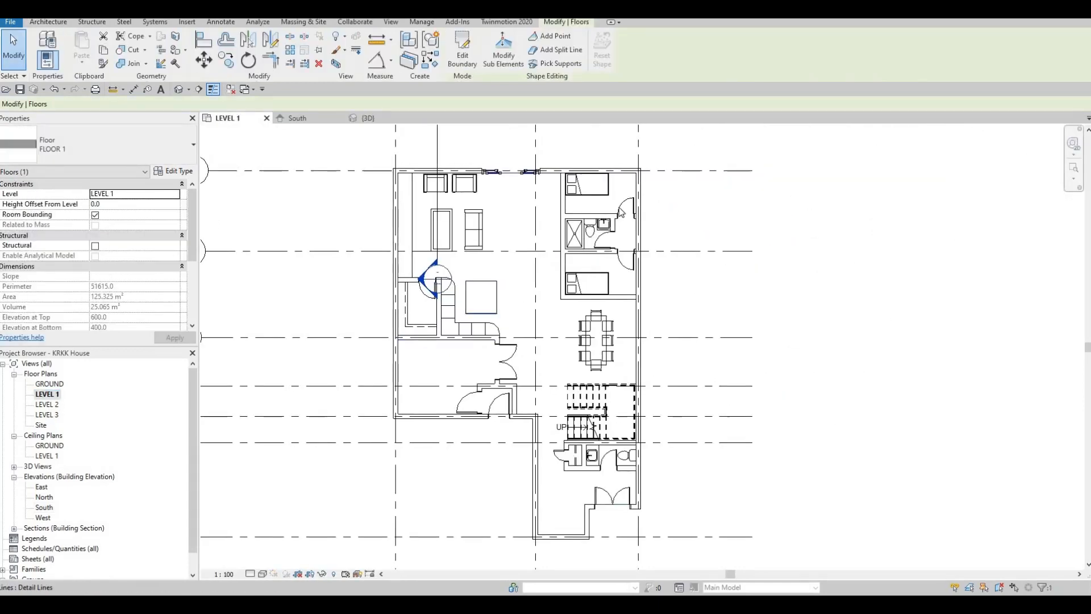
scroll(665, 246, "up", 2)
scroll(665, 246, "up", 2)
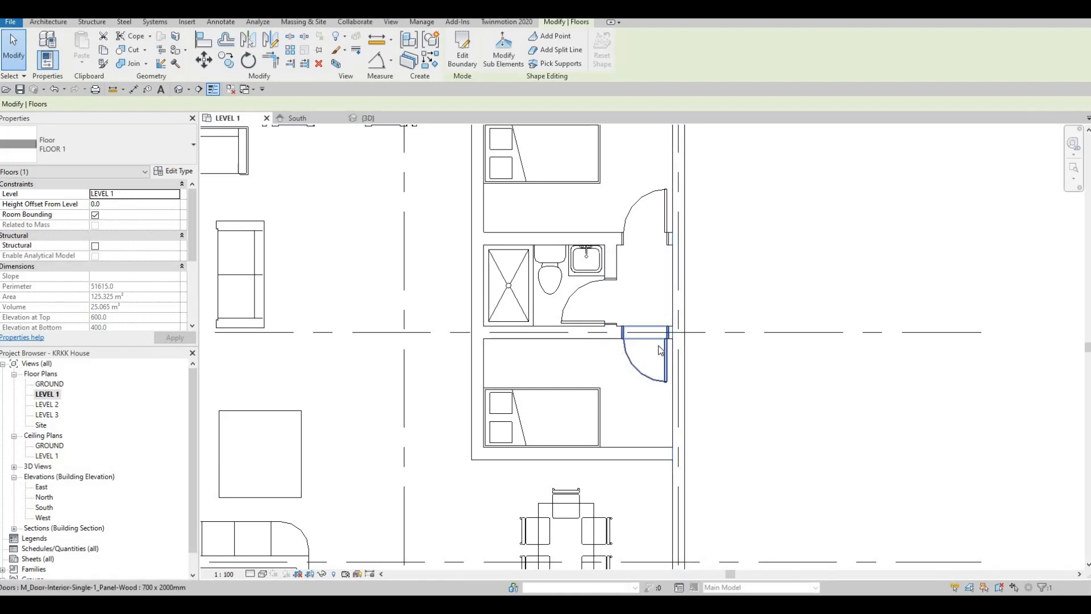
left_click(648, 361)
key("c")
key("s")
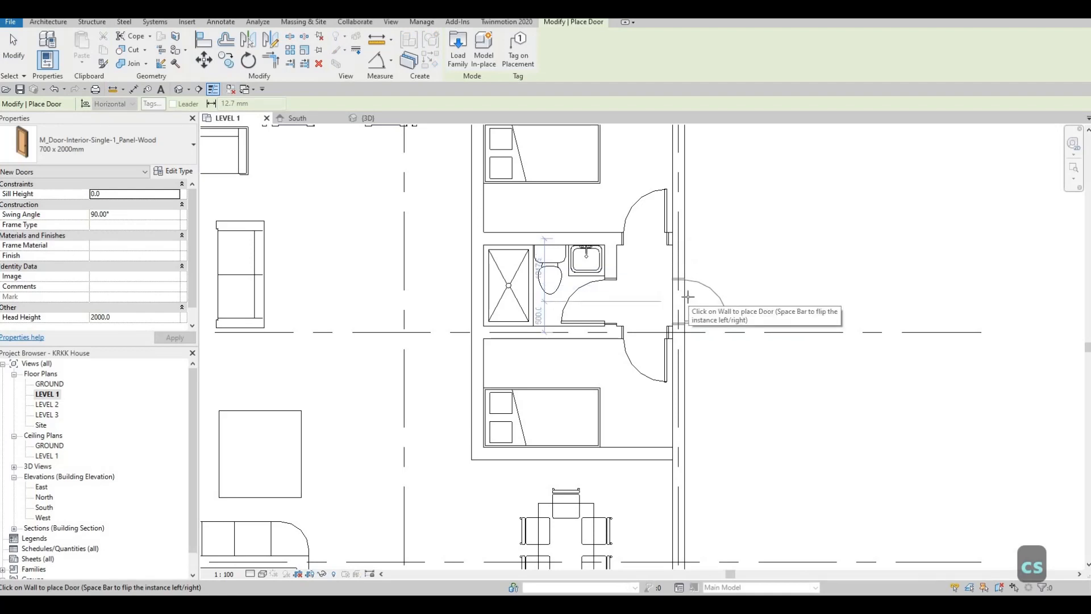
left_click(686, 297)
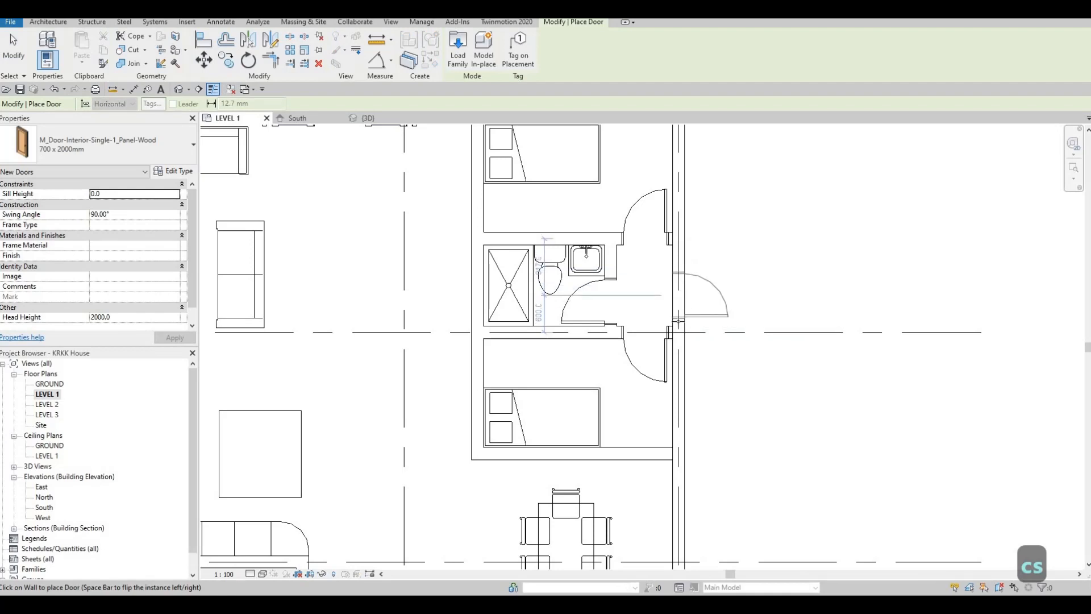
key("Escape")
key("Escape")
key("Escape")
scroll(593, 172, "down", 2)
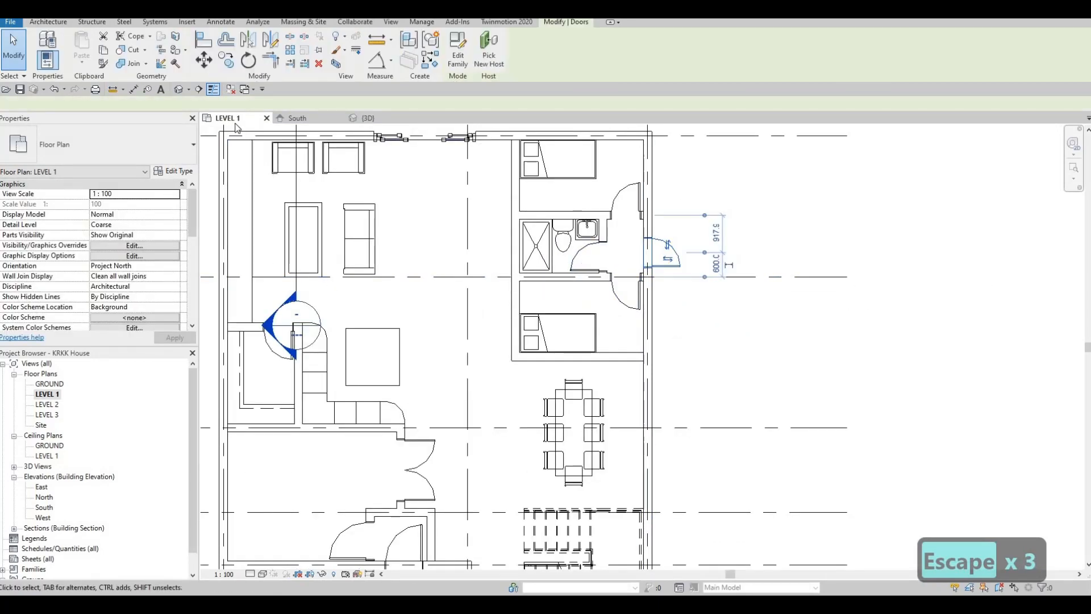
scroll(559, 337, "down", 5)
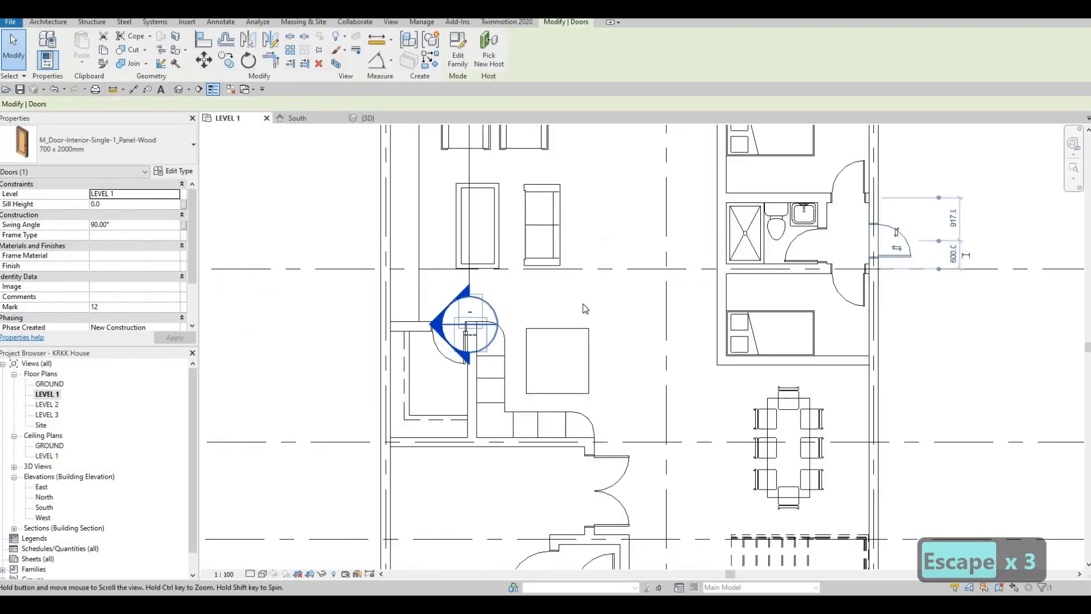
key("Escape")
- Open the GROUND floor plan and bring the area south of grid E, beside the entrance, into view
scroll(543, 369, "down", 1)
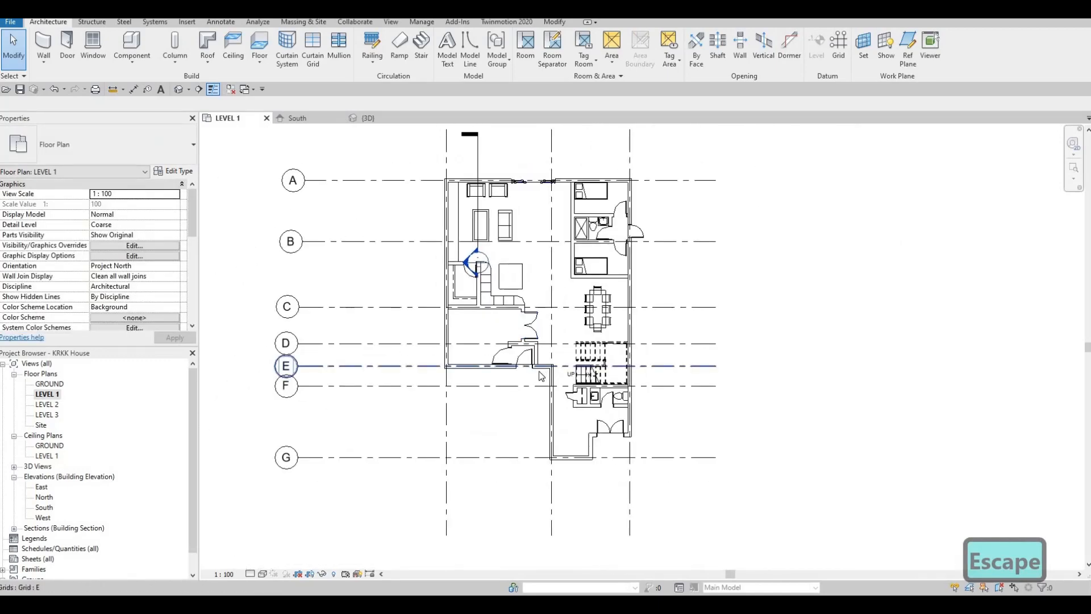
scroll(517, 399, "up", 3)
middle_click_drag(477, 317, 482, 285)
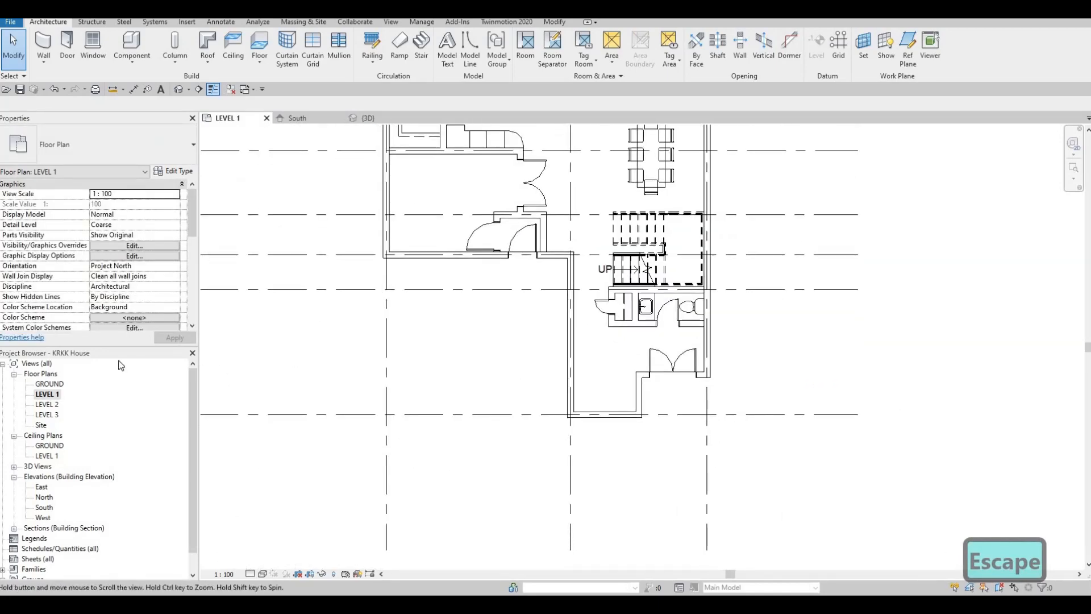
double_click(50, 384)
middle_click_drag(507, 359, 492, 400)
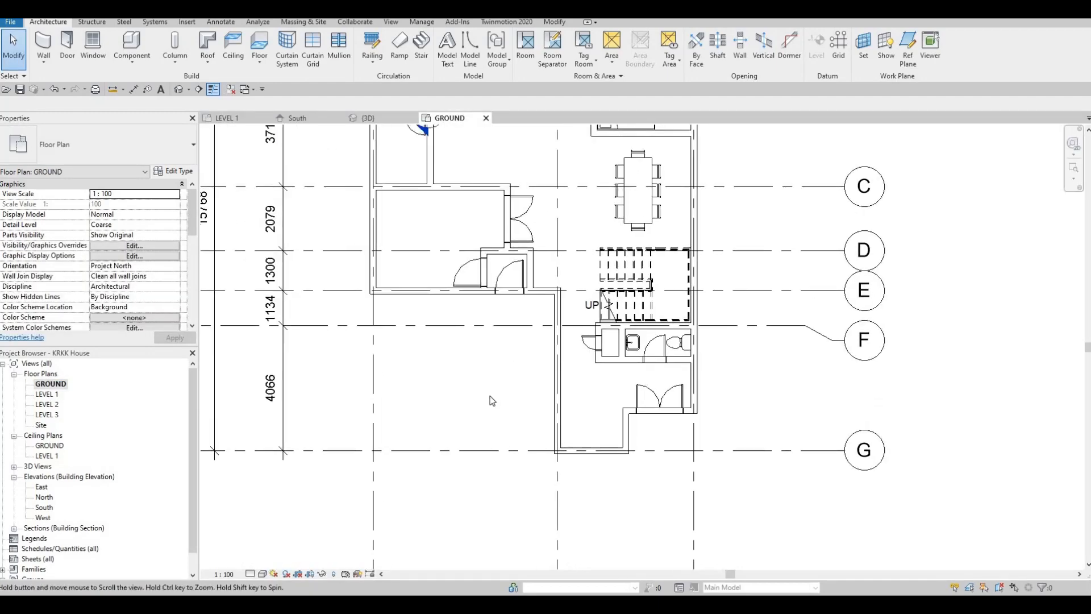
scroll(492, 401, "down", 3)
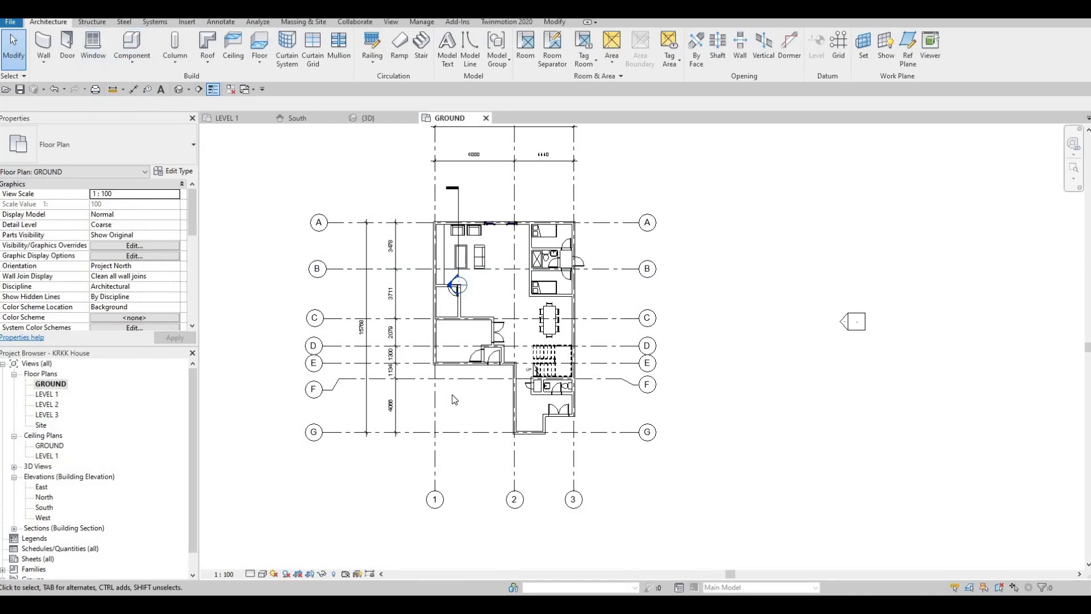
- Start a new floor on the GROUND level and duplicate floor type FLOOR 1 as FLOOR 2
scroll(455, 398, "up", 4)
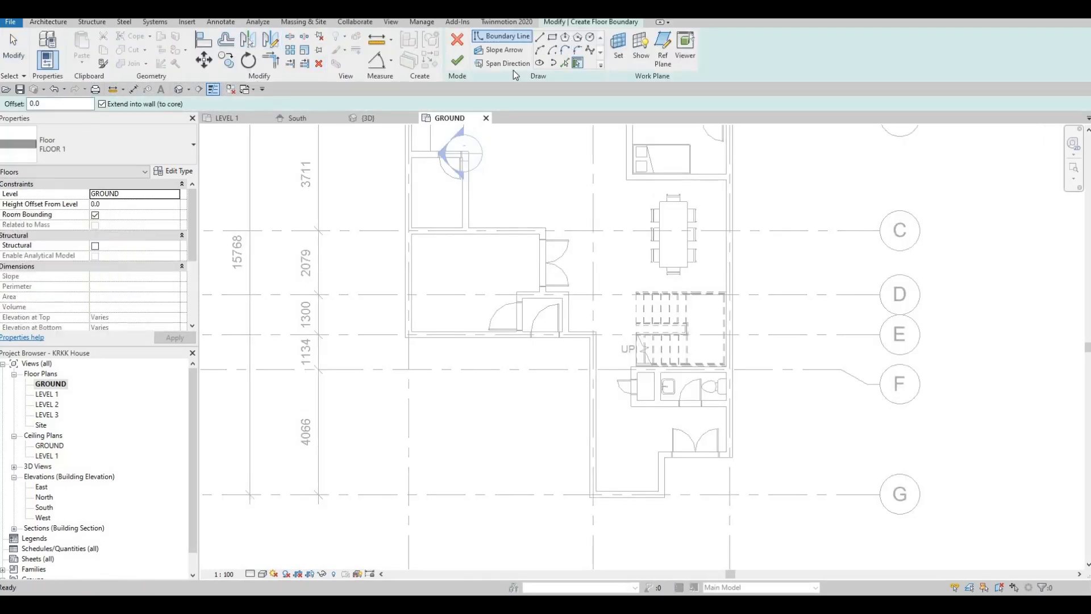
left_click(174, 171)
left_click(954, 115)
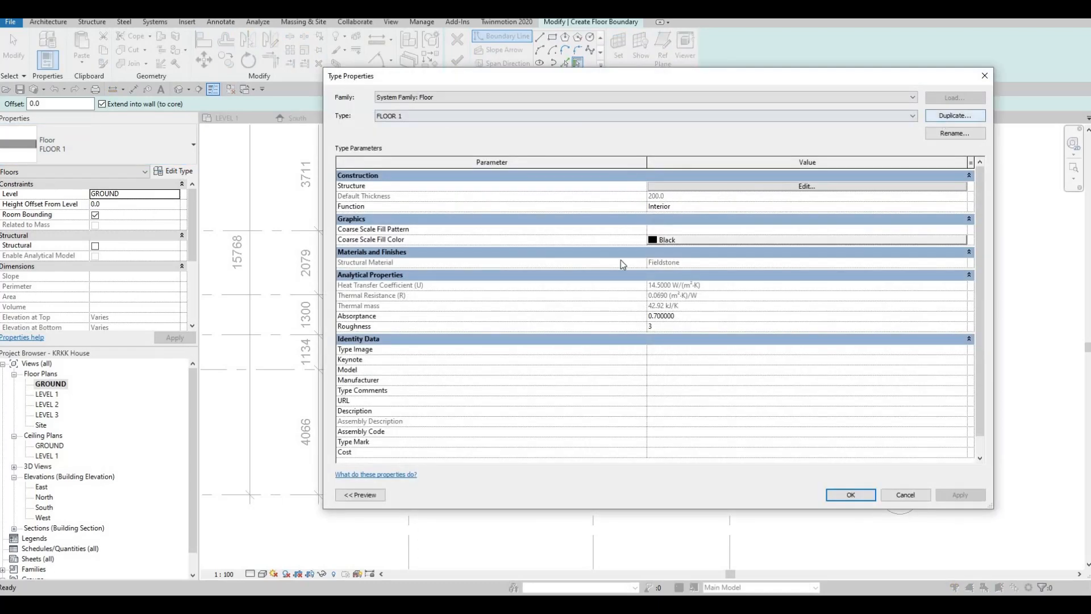
left_click(645, 318)
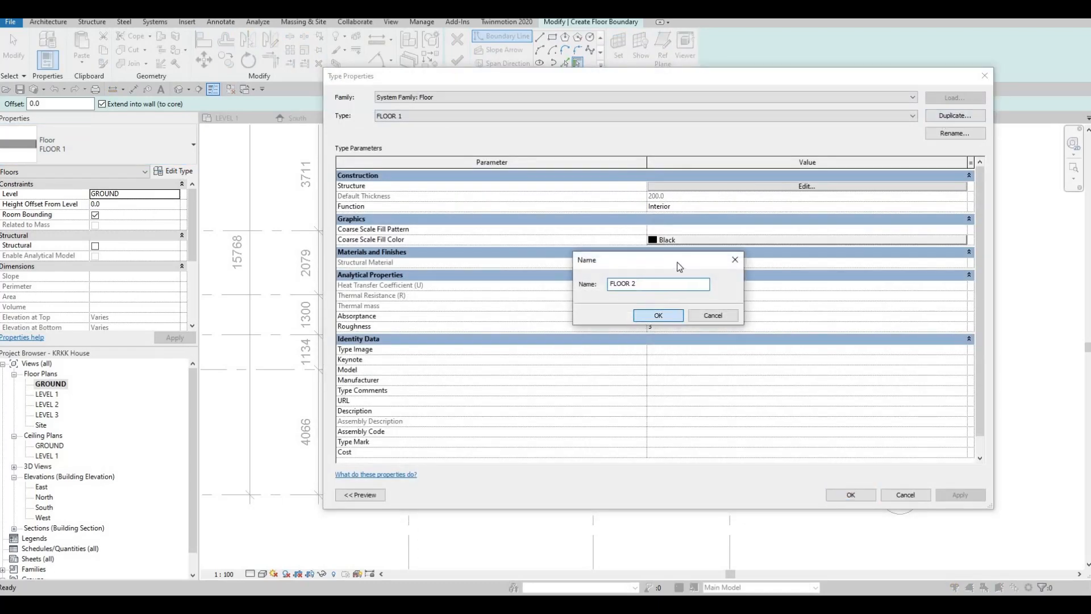
- Set the structure layer material of FLOOR 2 to Concrete, Precast and apply the type
left_click(759, 186)
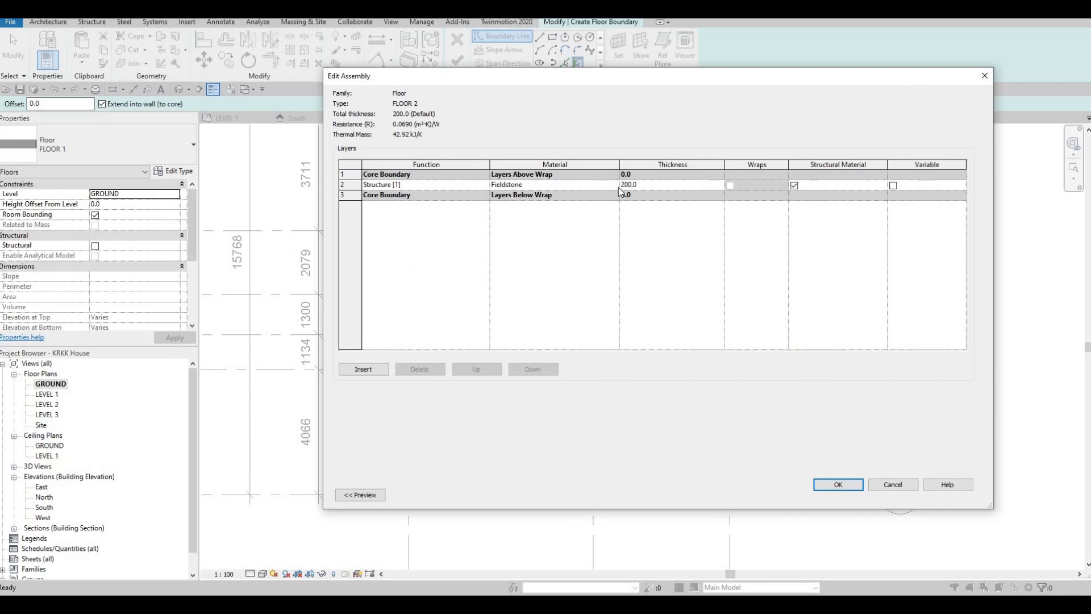
left_click(617, 185)
left_click(616, 186)
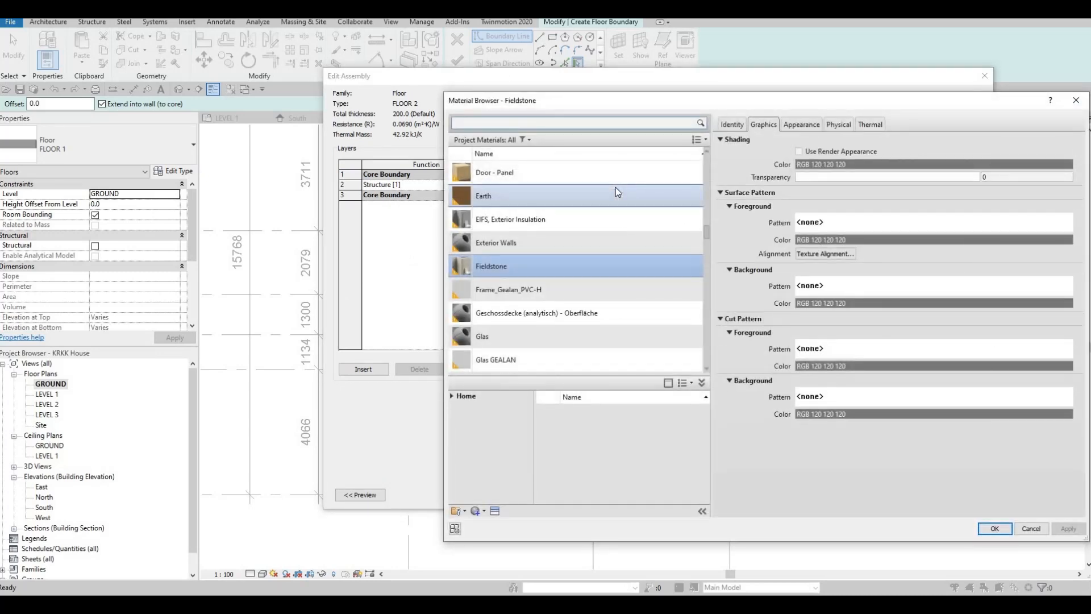
type("C")
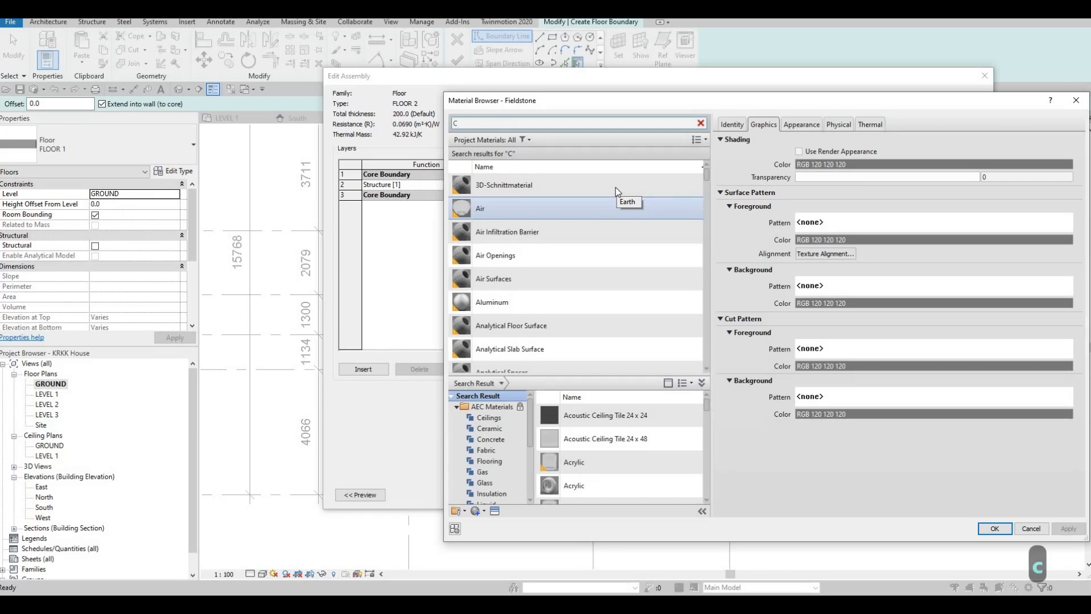
type("ON")
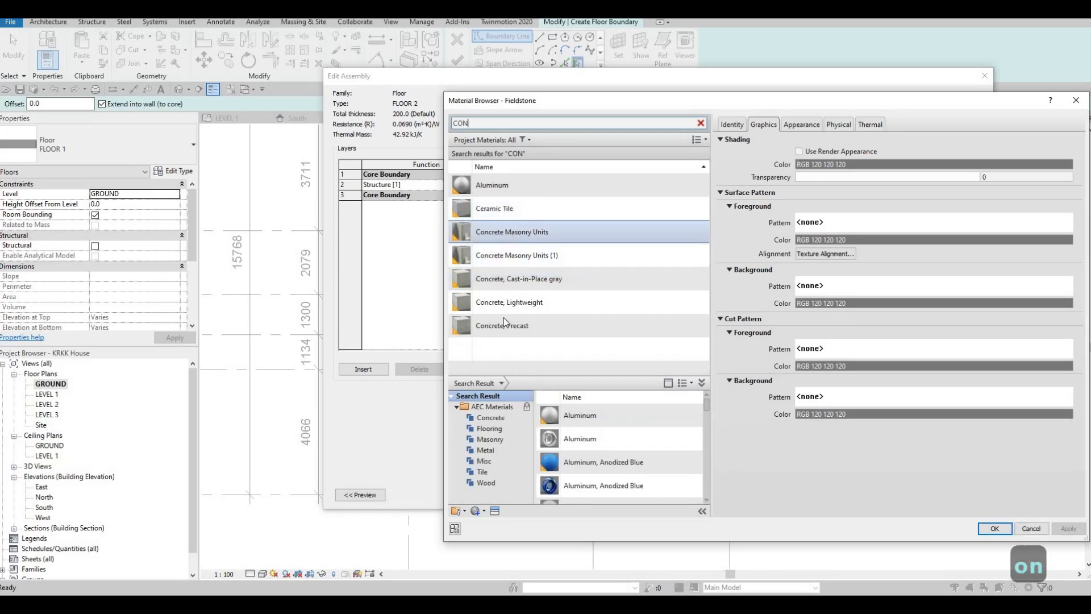
left_click(560, 304)
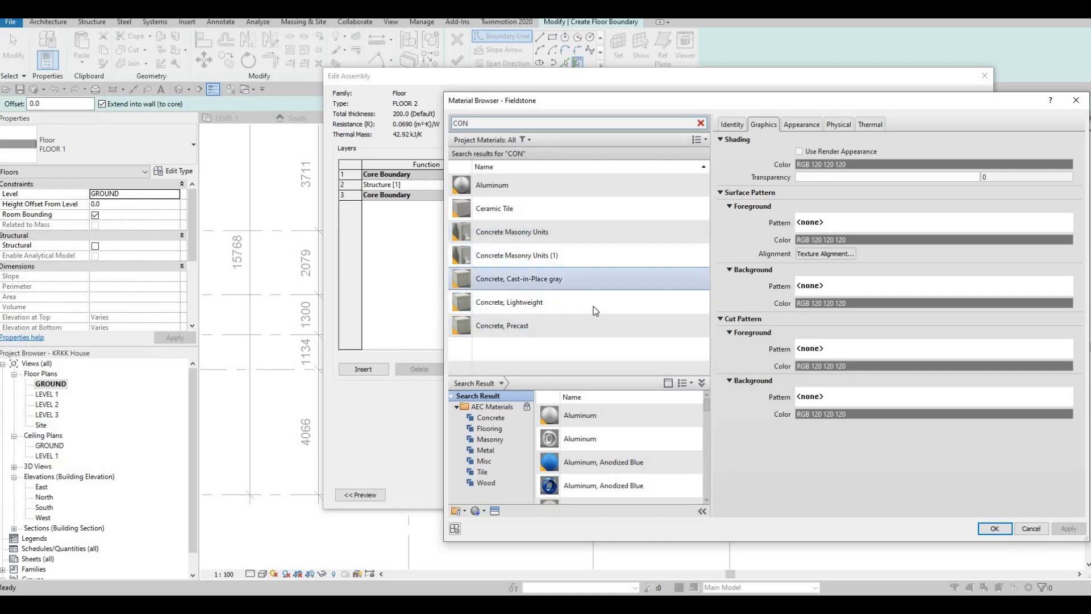
left_click(677, 326)
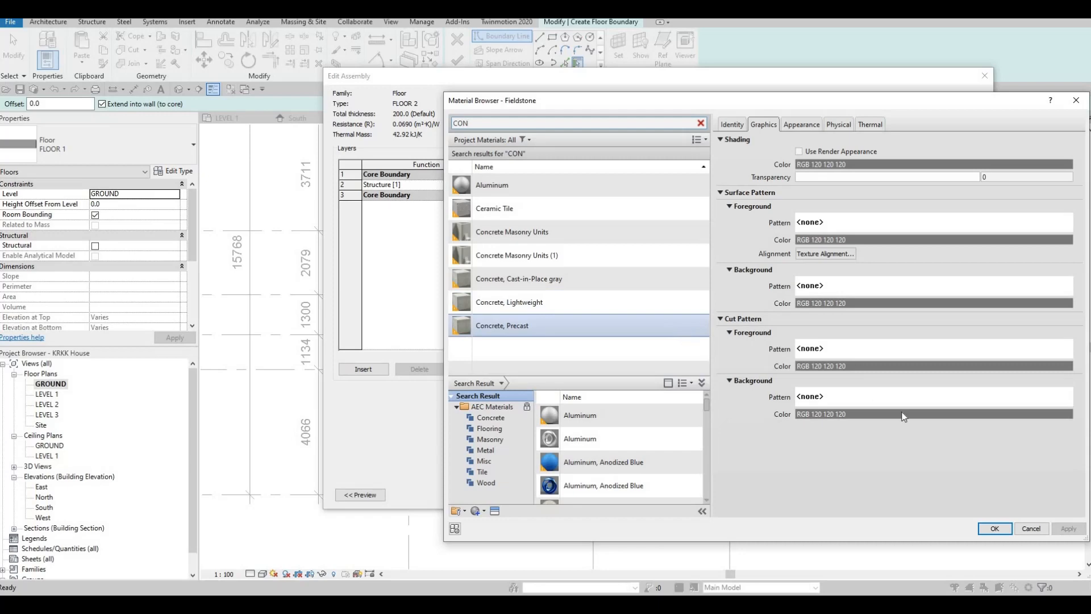
key("Return")
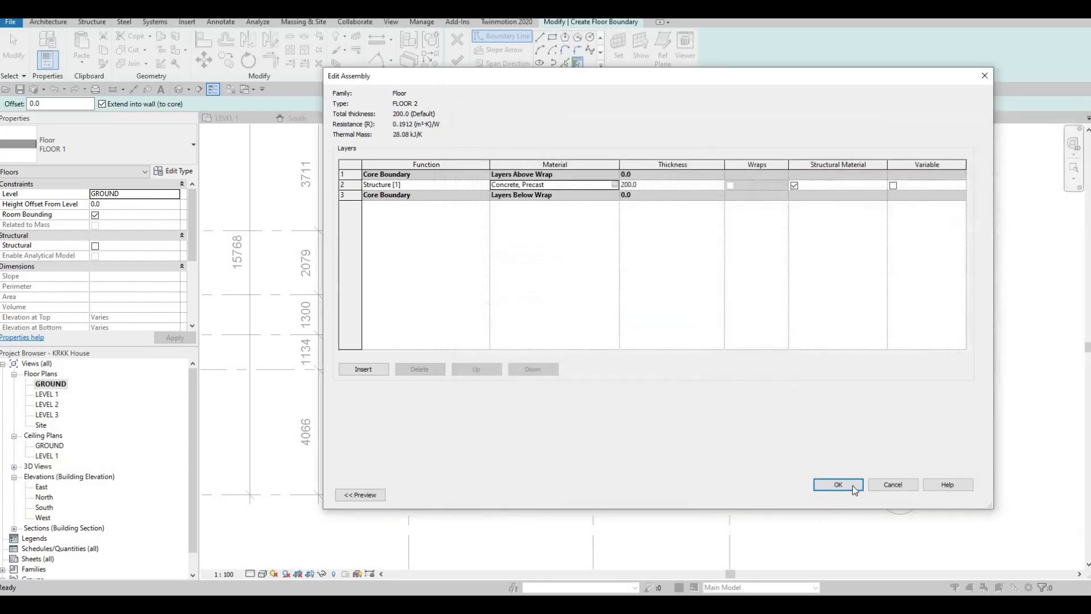
left_click(840, 485)
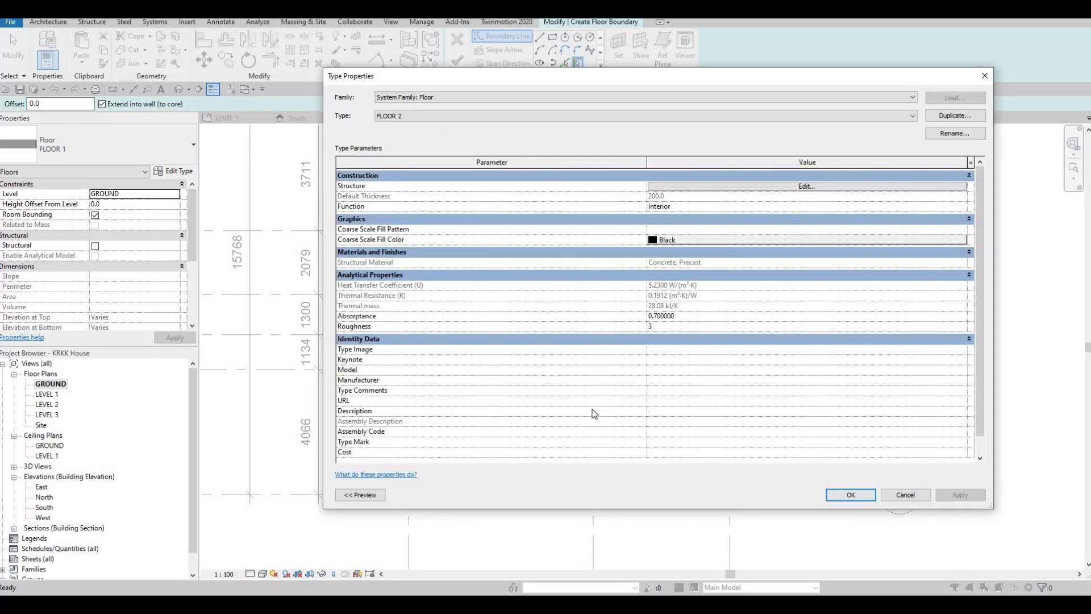
key("Return")
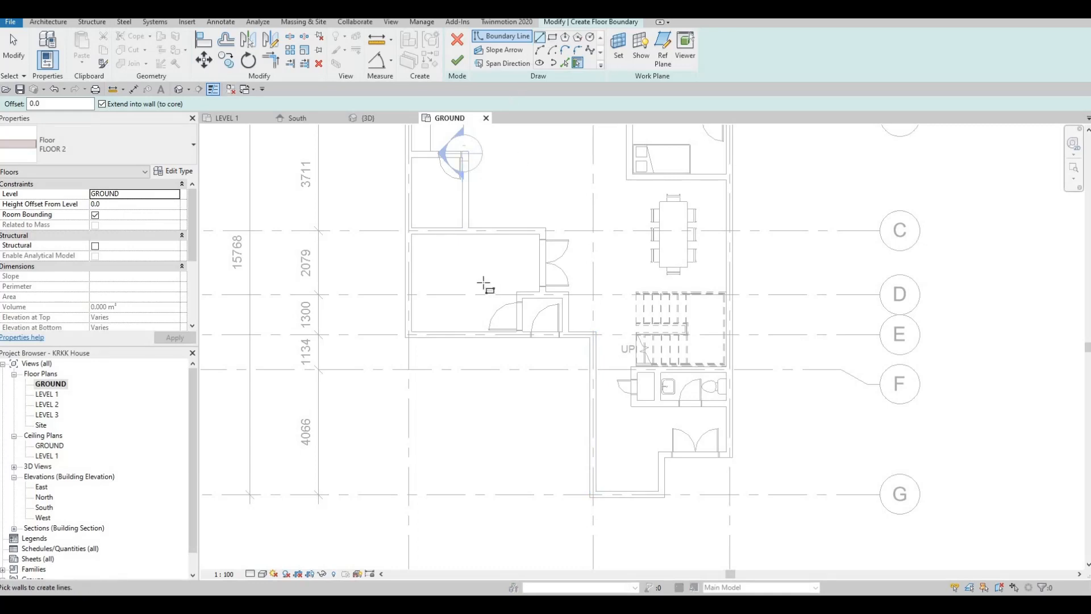
- Sketch a rectangular floor boundary about 6000 x 5200 mm from the outer wall corner at grids 1 and E to the corner at 2 and G
key("l")
key("i")
scroll(414, 349, "up", 4)
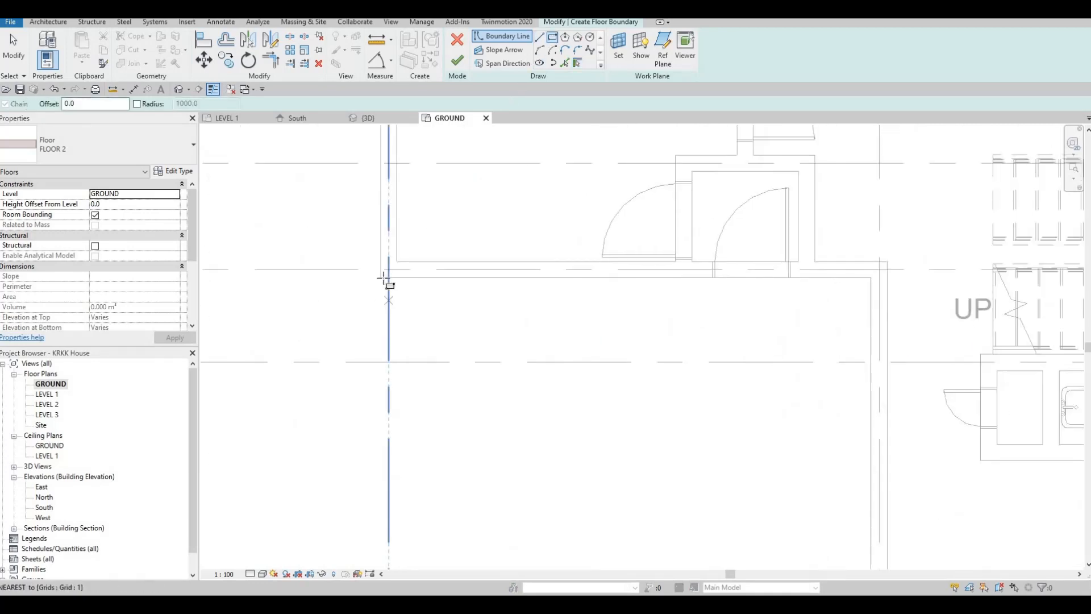
left_click(381, 277)
middle_click_drag(616, 521, 601, 245)
scroll(600, 245, "down", 2)
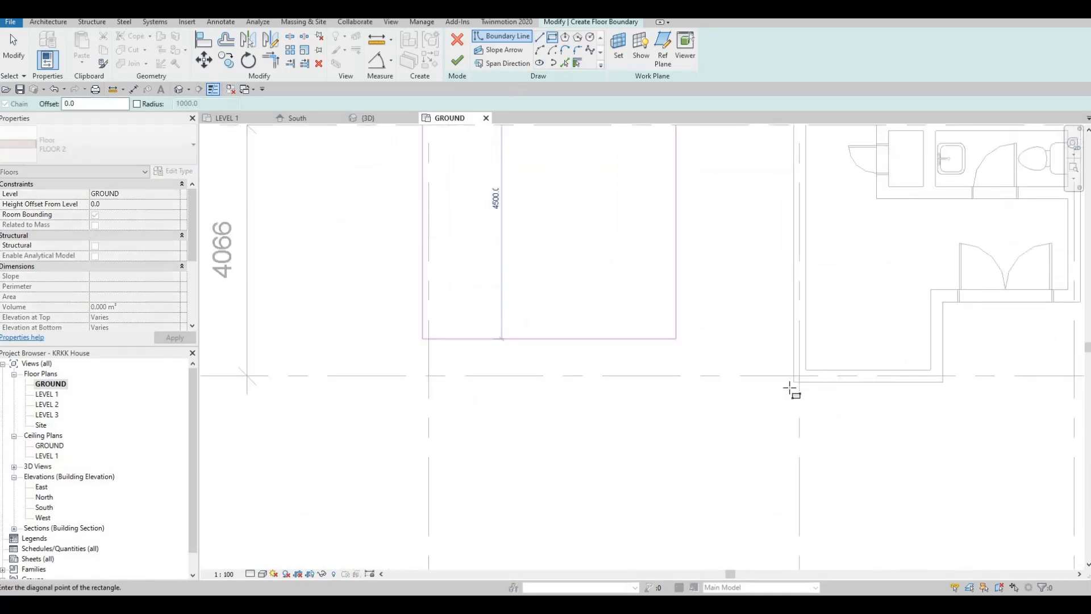
scroll(794, 379, "up", 3)
left_click(794, 379)
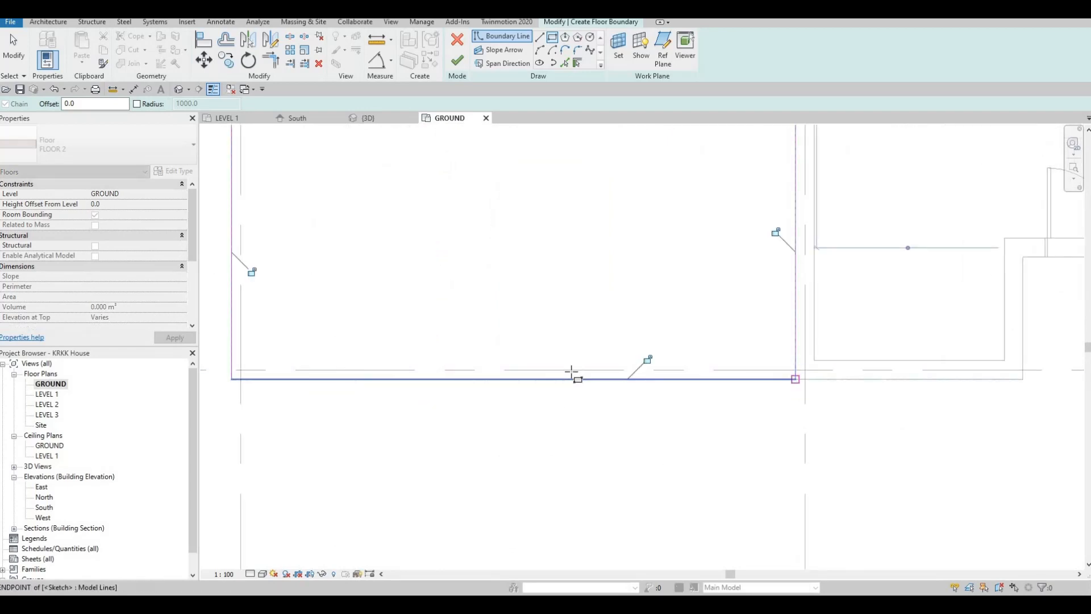
- Finish the boundary sketch to create the FLOOR 2 slab outside the entrance, leaving it deselected
scroll(562, 368, "down", 3)
scroll(515, 353, "down", 2)
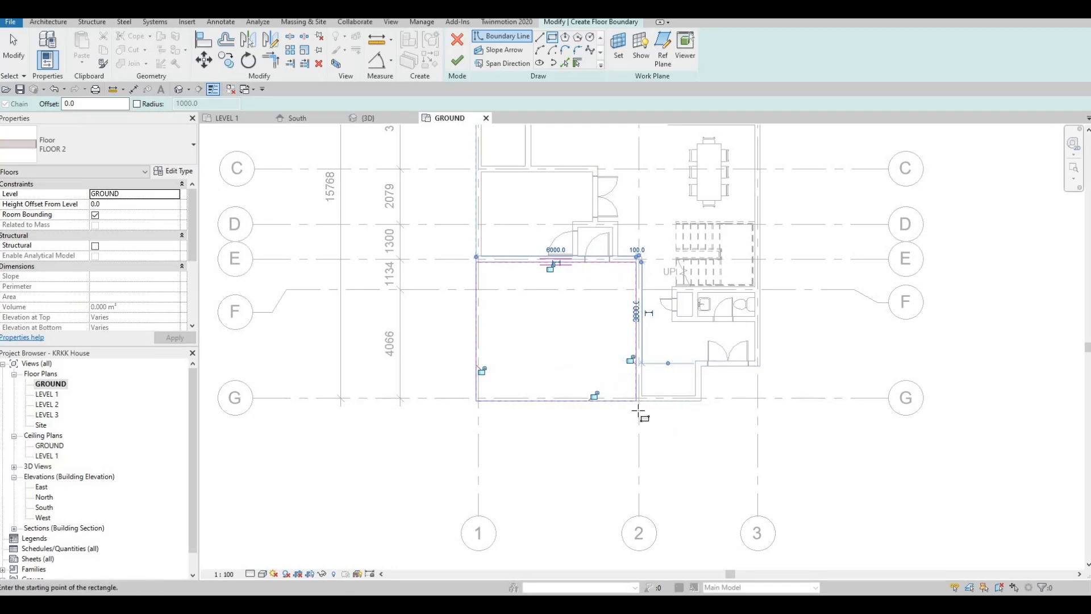
middle_click_drag(612, 323, 600, 336)
key("Escape")
scroll(453, 508, "down", 2)
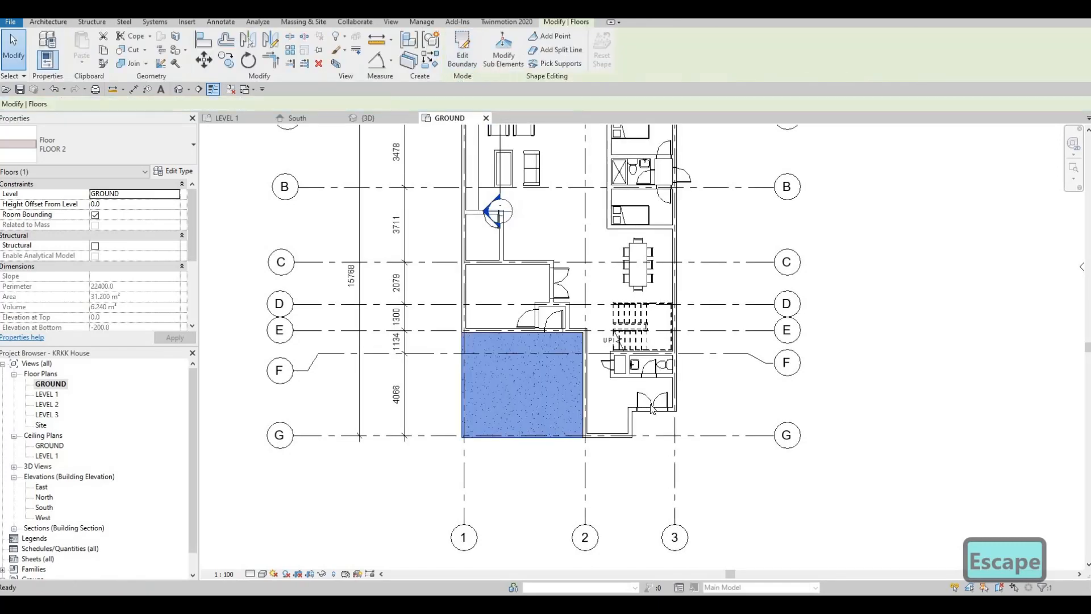
key("Escape")
key("Escape")
- Start another floor on the GROUND level and duplicate floor type FLOOR 2 as FLOOR 3
middle_click_drag(700, 261, 692, 386)
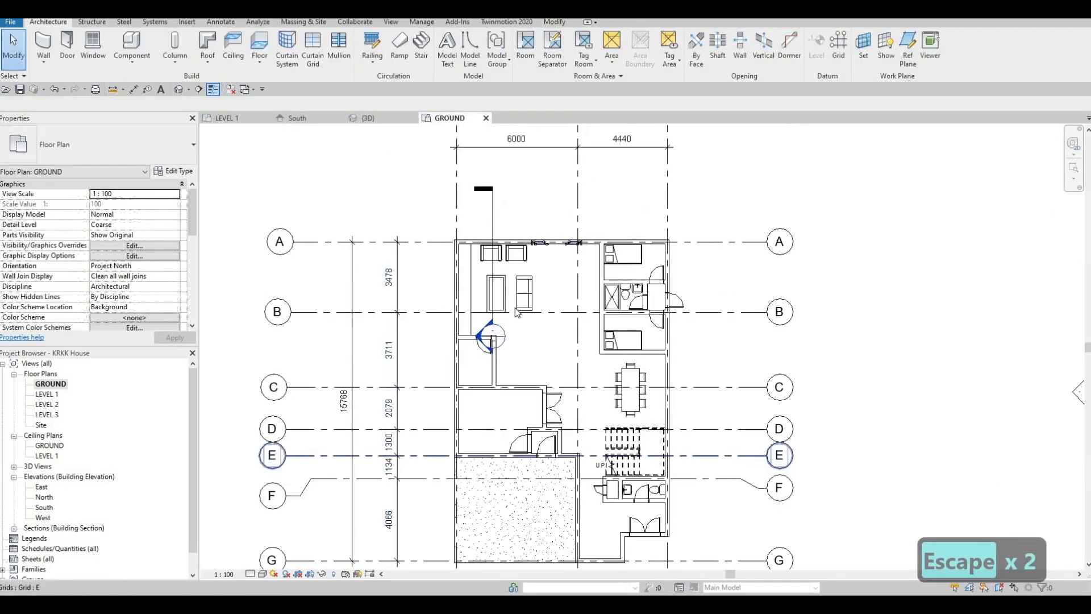
scroll(529, 338, "down", 3)
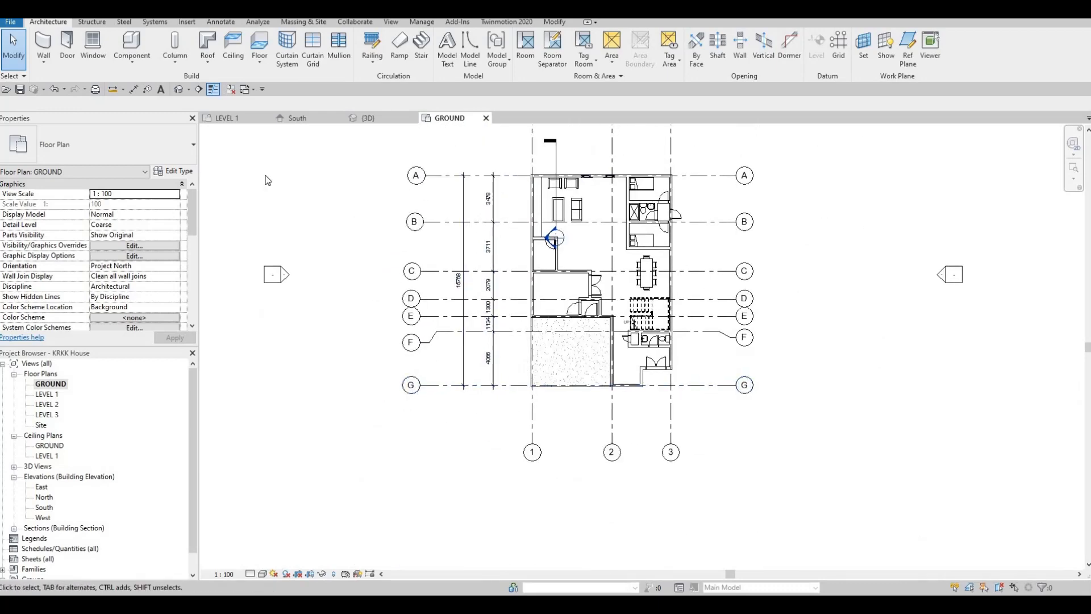
middle_click_drag(268, 180, 263, 204)
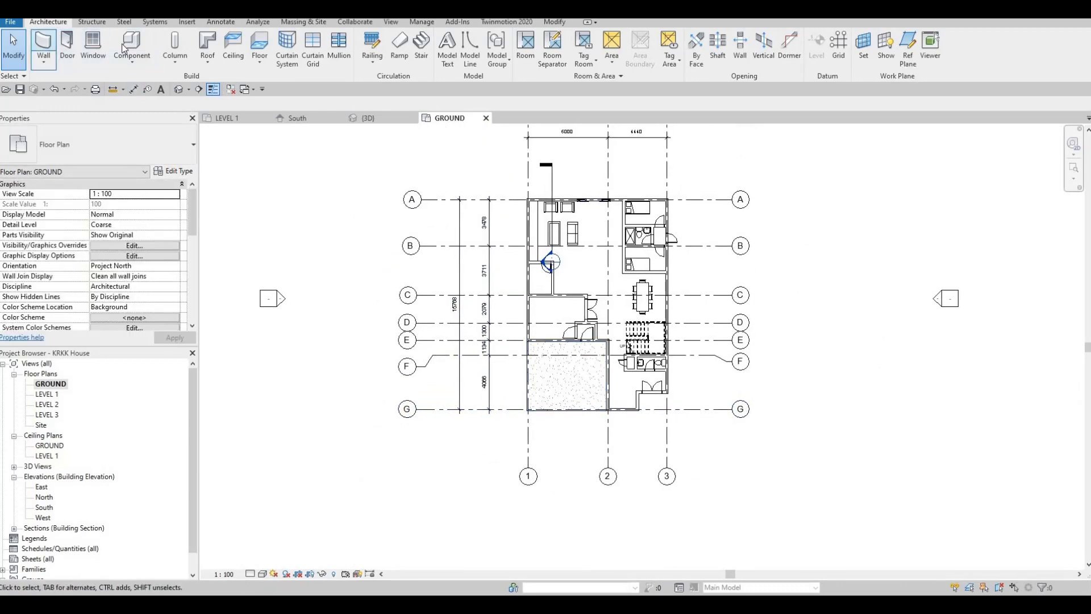
left_click(259, 44)
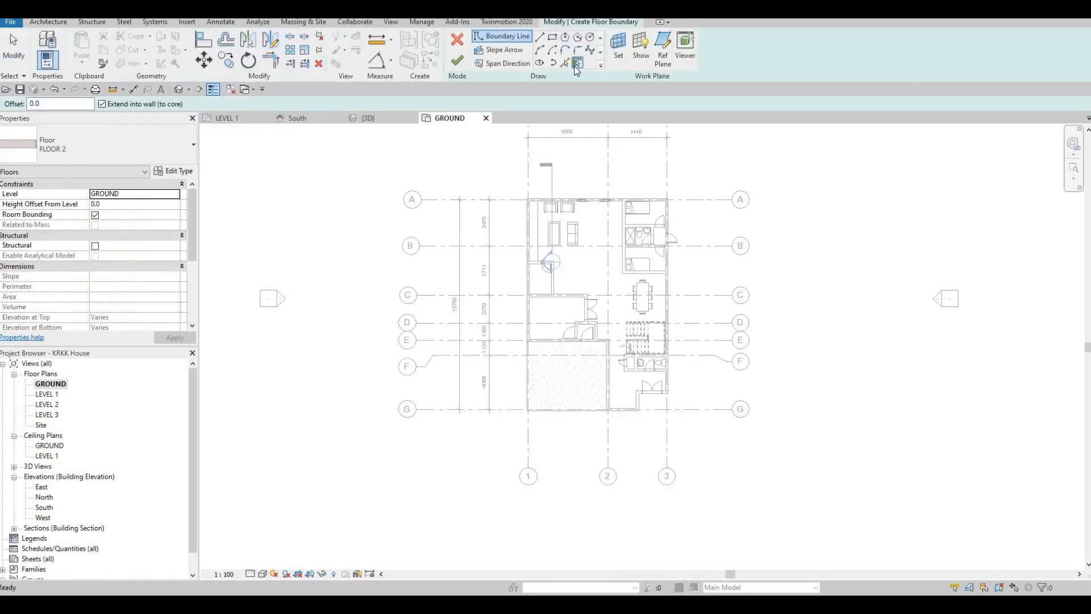
left_click(174, 173)
left_click(950, 116)
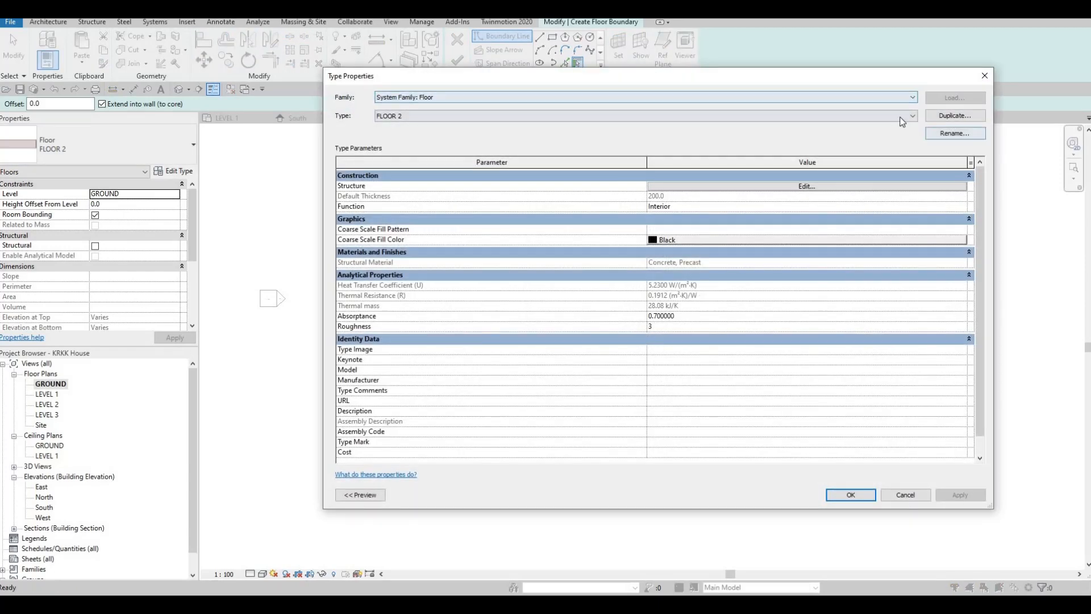
left_click(644, 318)
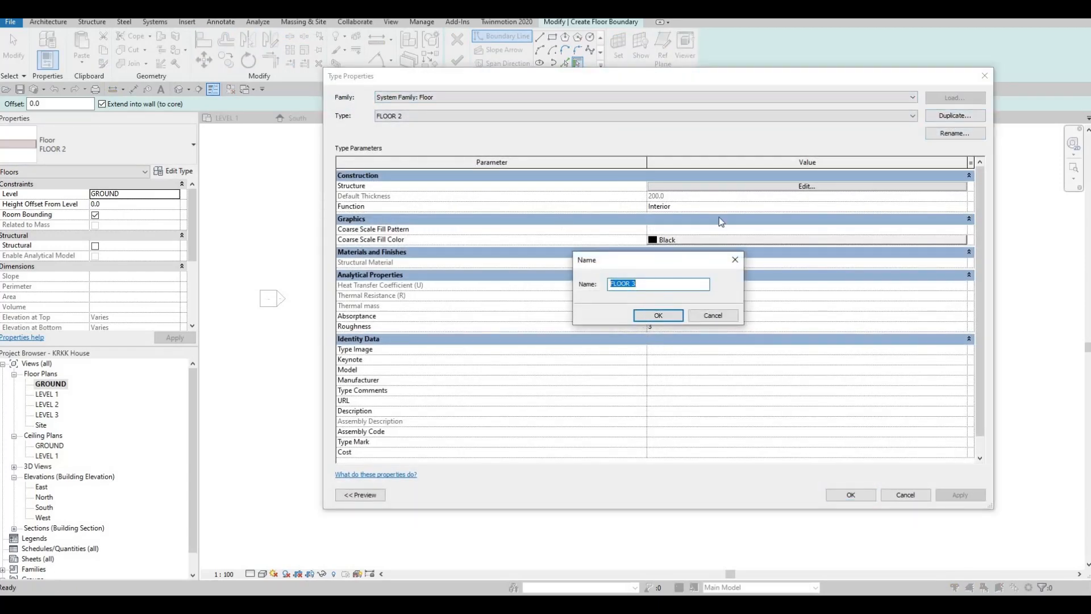
- Add the library material Grass to the project, assign it to FLOOR 3's structure layer, and apply the type
left_click(732, 188)
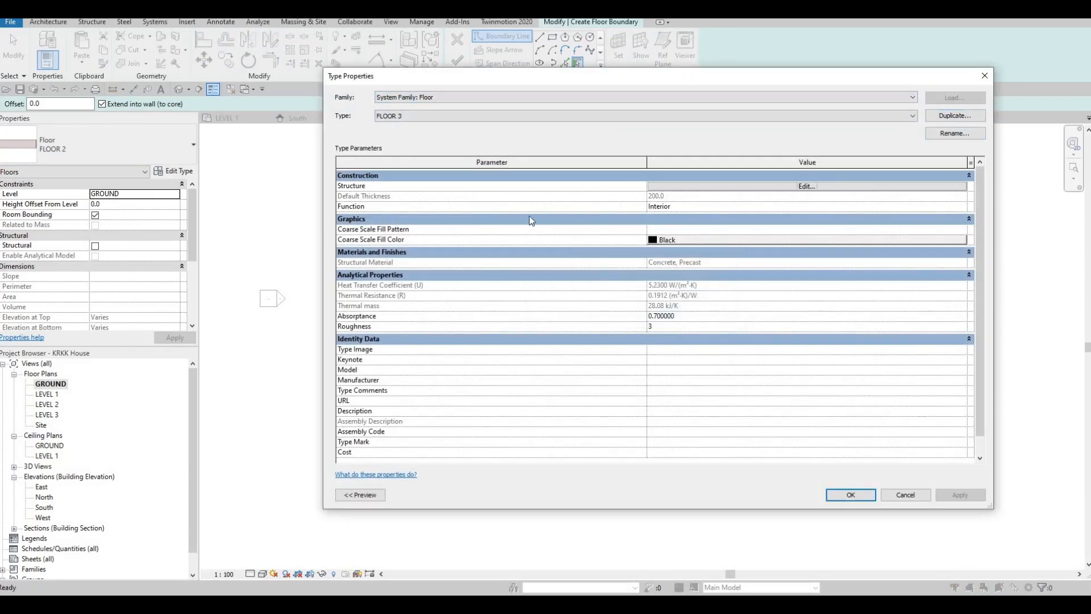
left_click(615, 185)
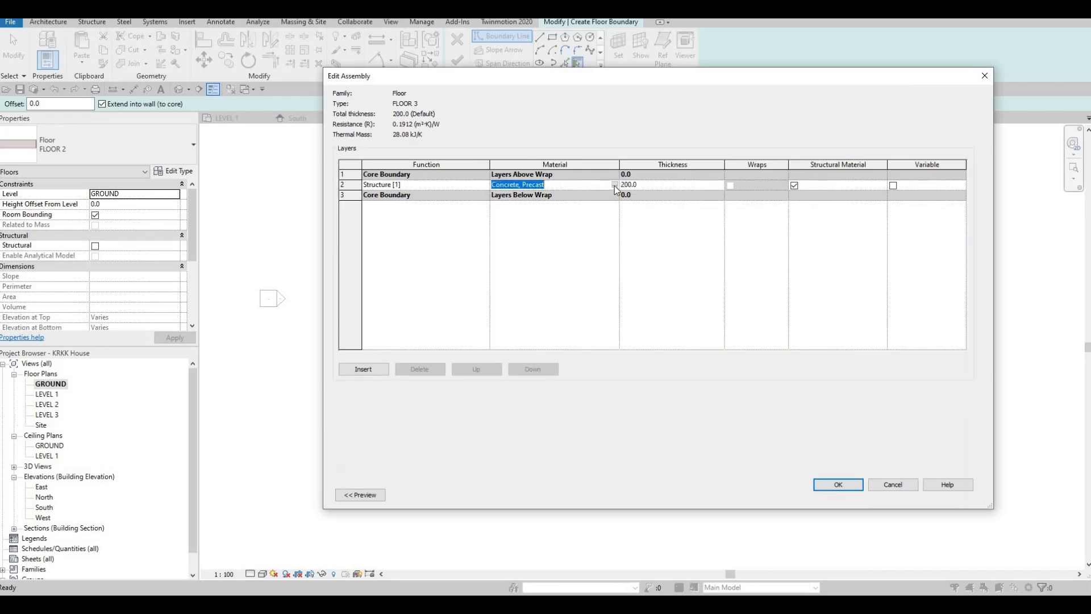
left_click(615, 186)
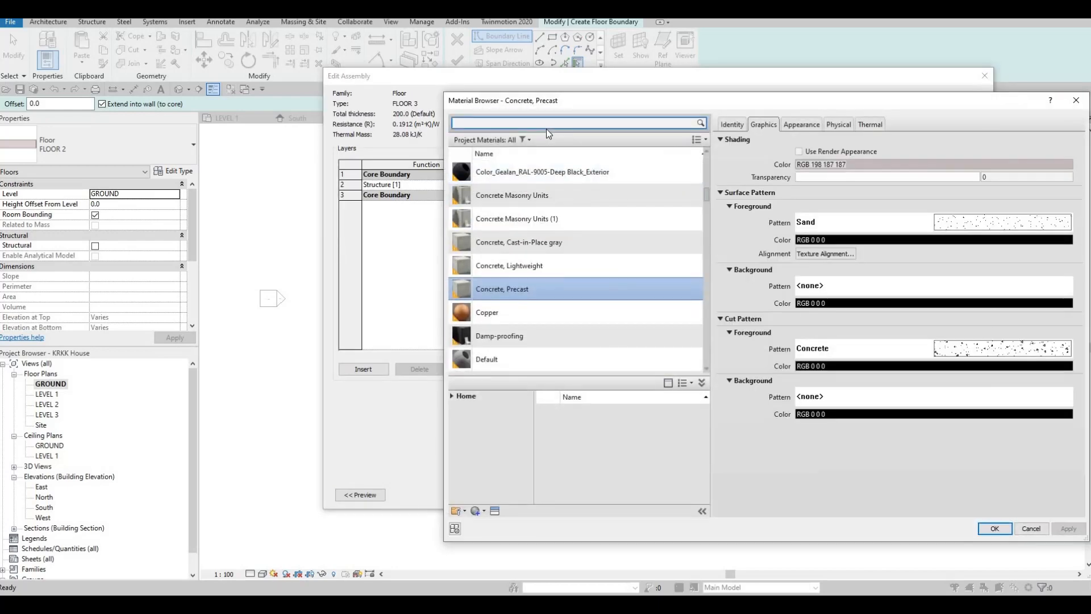
type("GRASS")
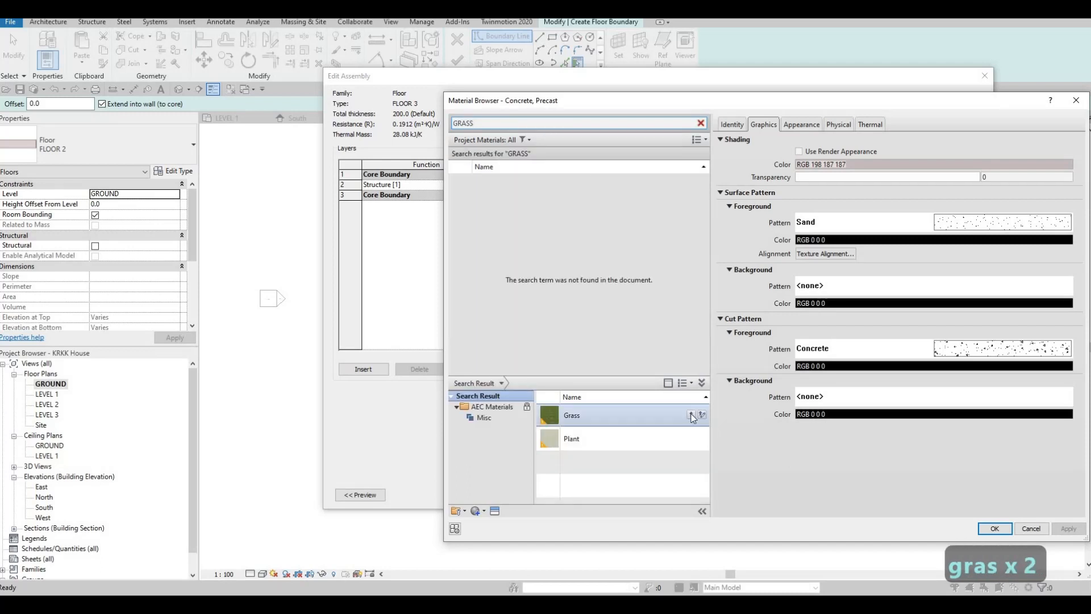
left_click(691, 414)
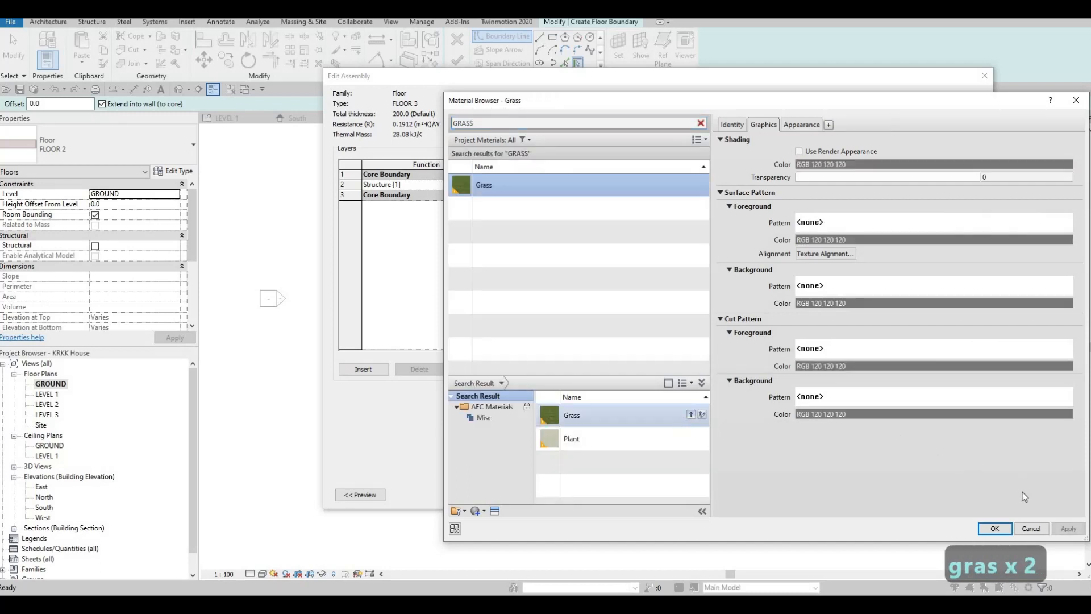
left_click(994, 529)
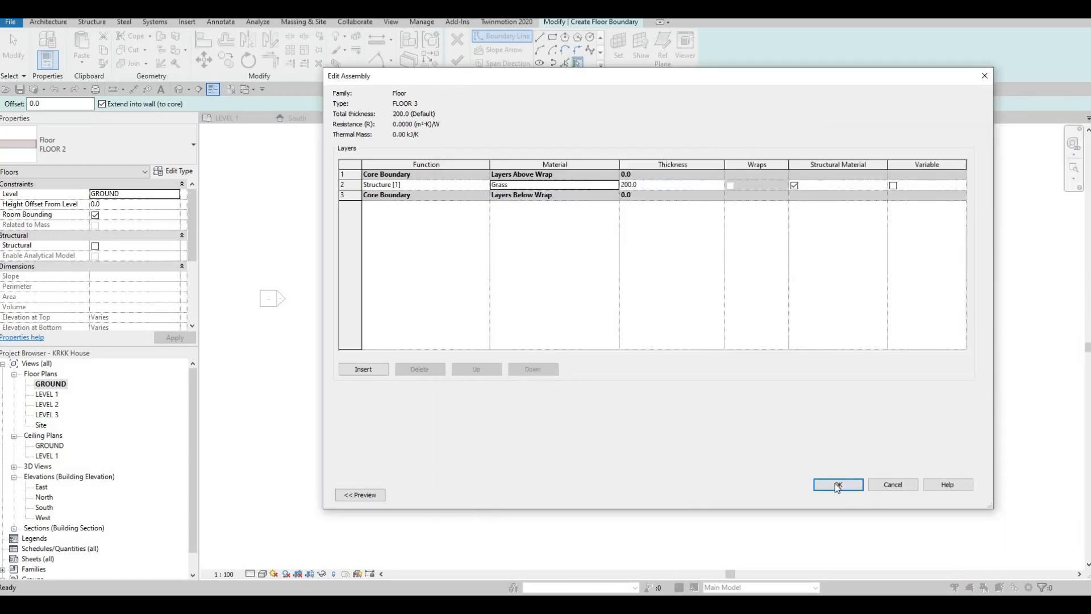
left_click(838, 486)
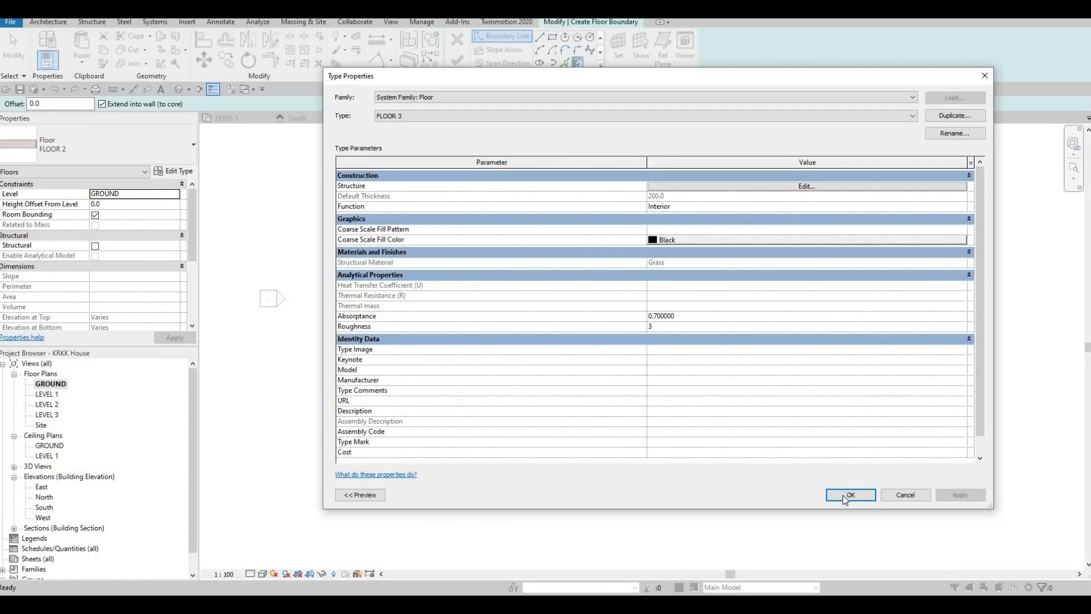
left_click(844, 496)
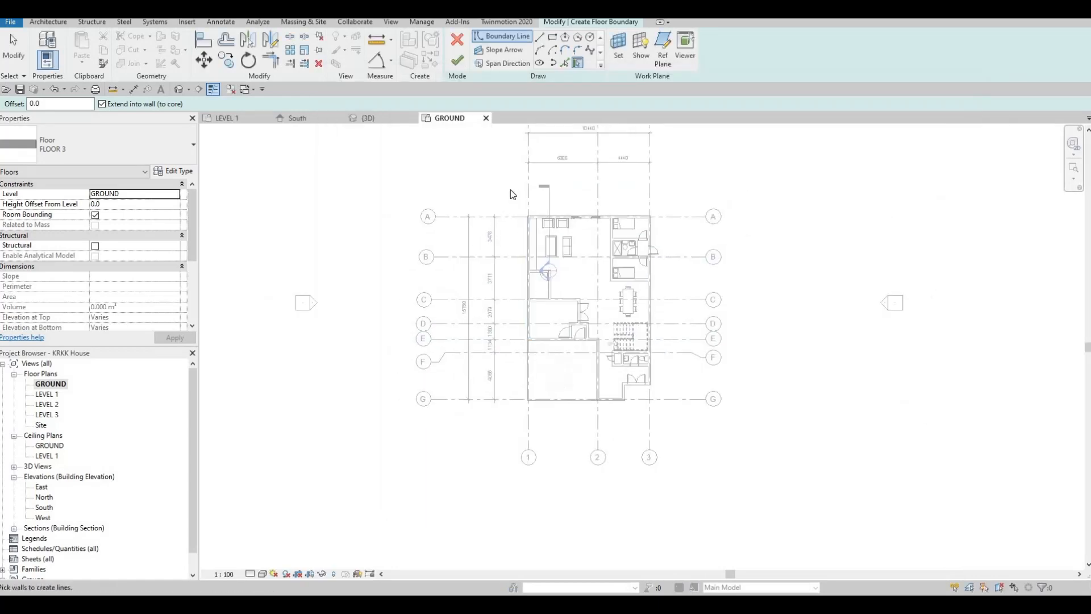
- Sketch a narrow rectangle about 18700 mm long outside the grid 1 wall, from the corner at grids 1 and G to beyond grid A
scroll(523, 254, "up", 2)
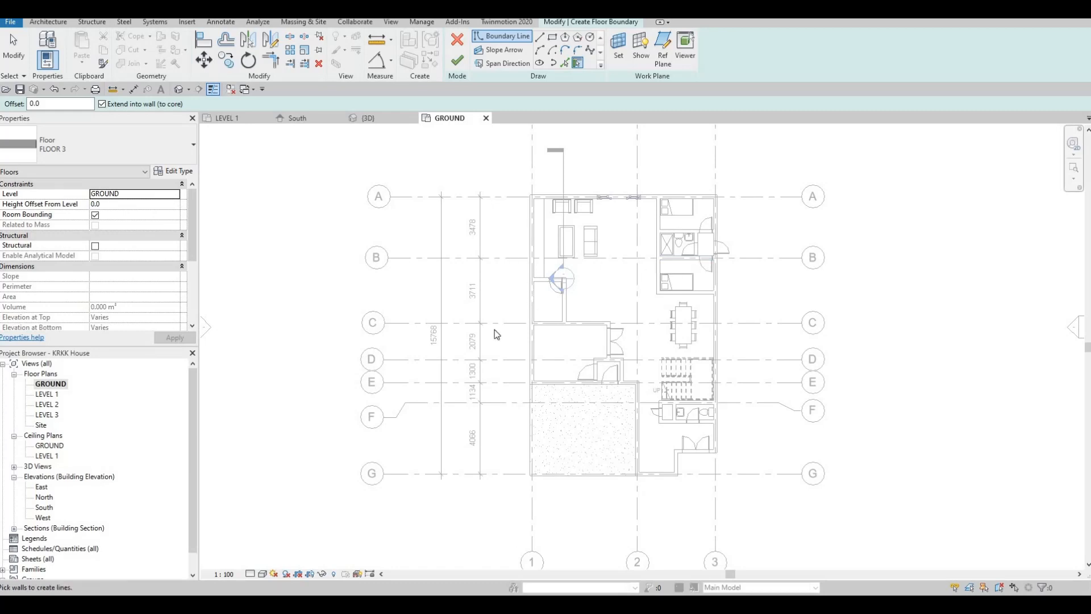
middle_click_drag(495, 263, 545, 236)
scroll(523, 193, "down", 1)
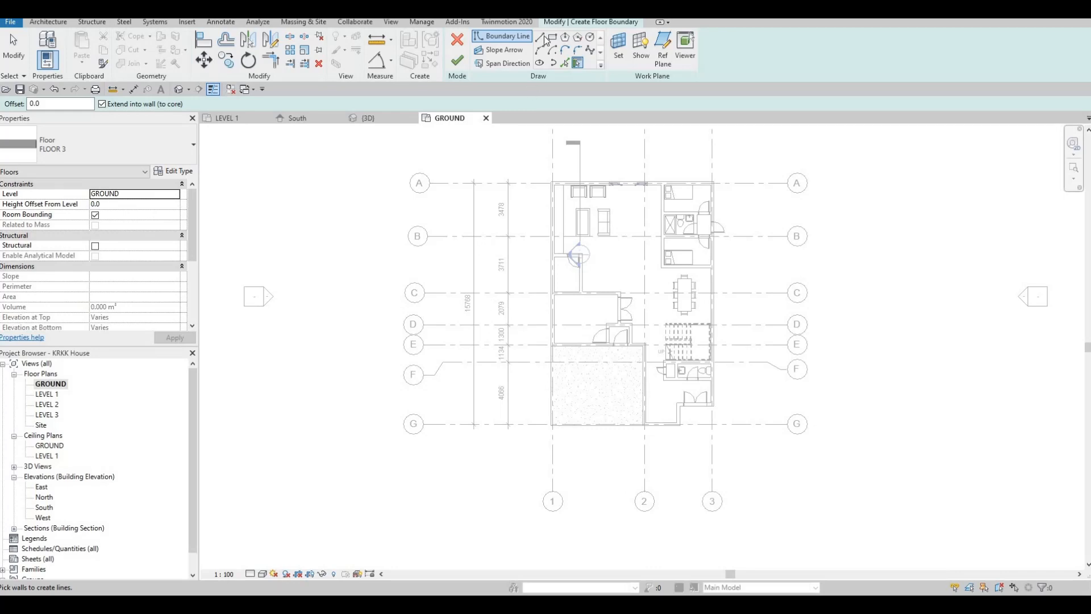
scroll(545, 431, "up", 6)
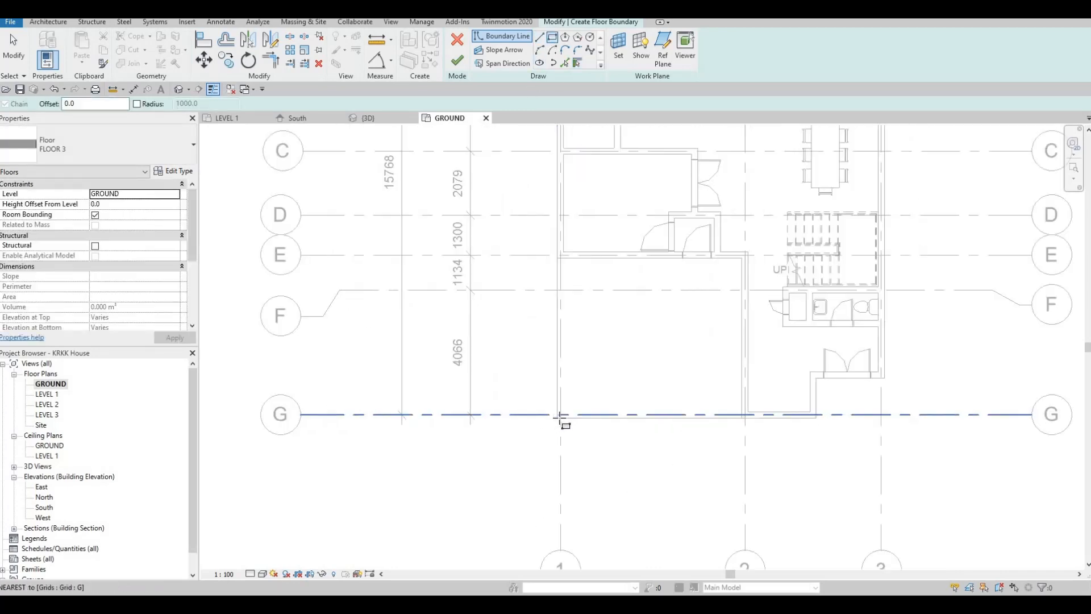
left_click(561, 418)
scroll(463, 348, "down", 4)
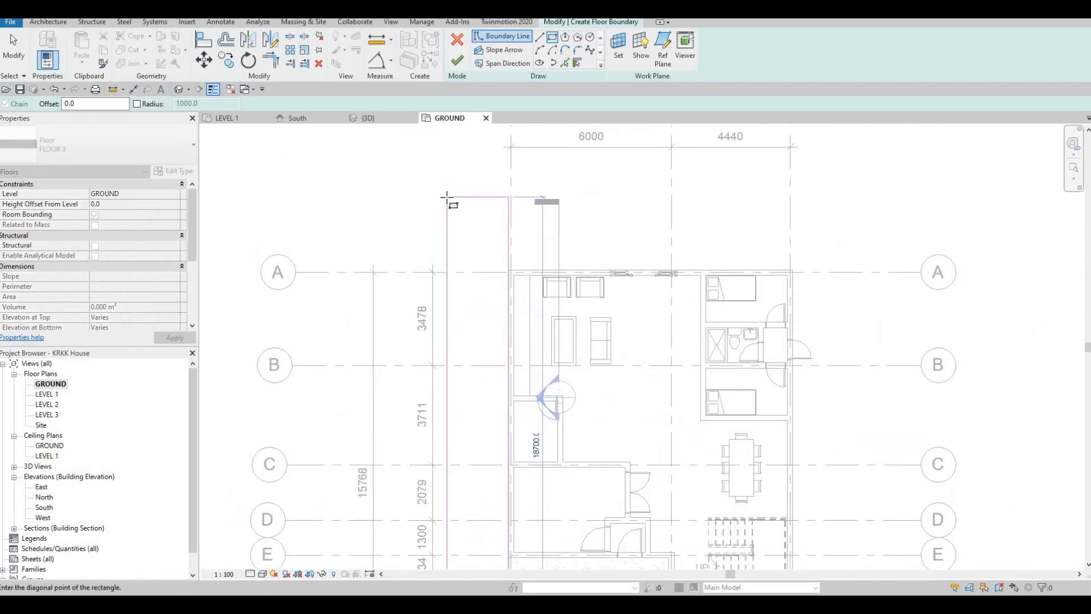
key("Escape")
- Sketch a second rectangle outside the grid 3 wall, from the outer corner by the entrance doors to level with the first rectangle's far end
middle_click_drag(794, 540, 695, 315)
scroll(695, 315, "down", 1)
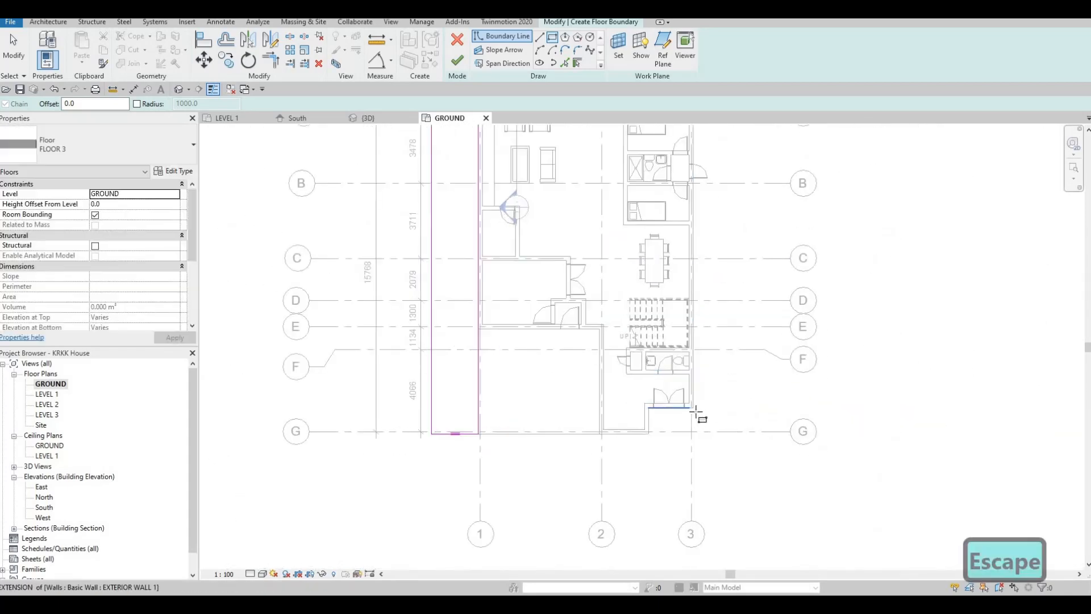
scroll(698, 414, "up", 1)
scroll(685, 409, "up", 1)
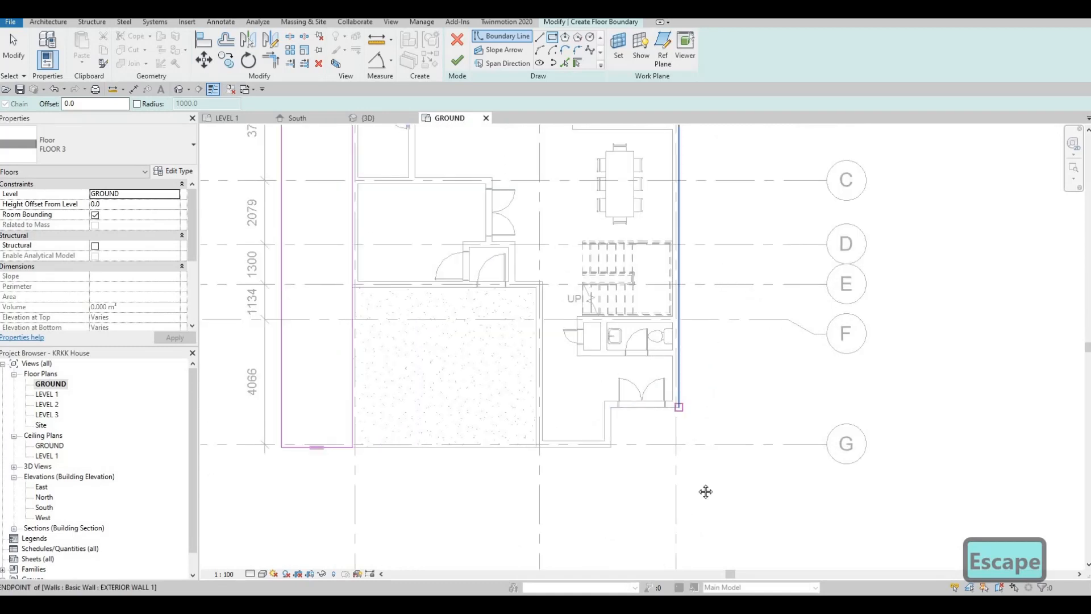
left_click(679, 407)
middle_click_drag(740, 182, 707, 418)
middle_click_drag(710, 208, 709, 337)
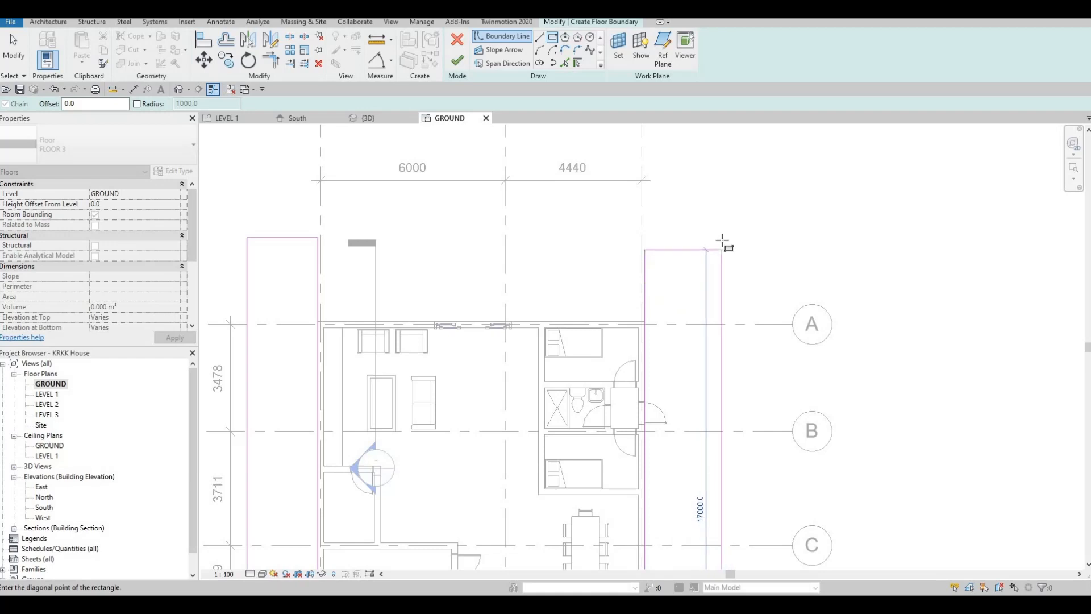
left_click(721, 242)
key("Escape")
key("Escape")
key("Escape")
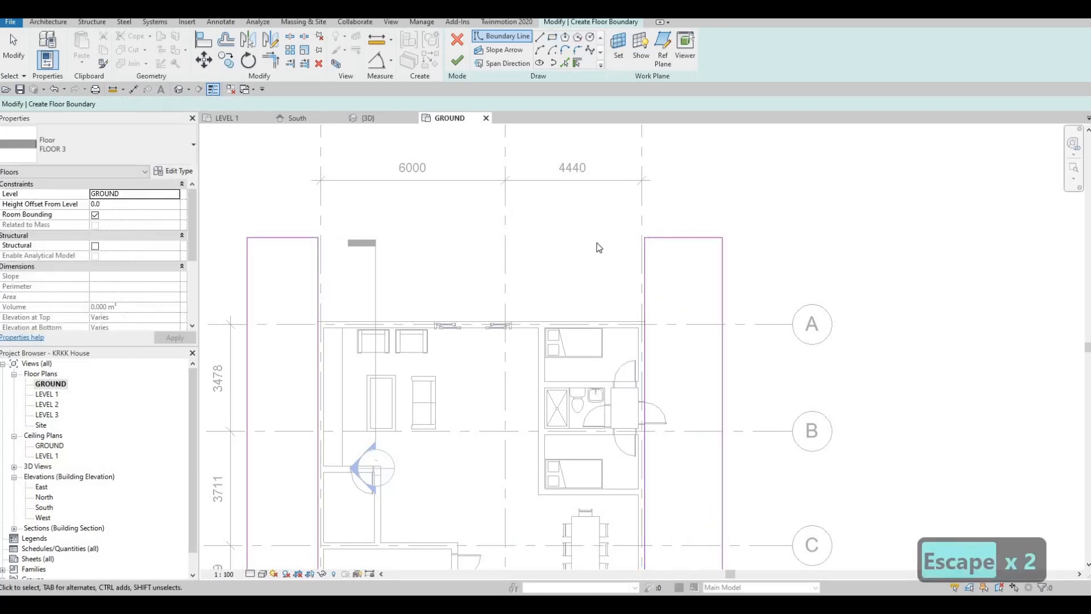
- Add a floor boundary line along the outer face of the grid A wall between the two rectangles
scroll(513, 269, "down", 1)
key("Escape")
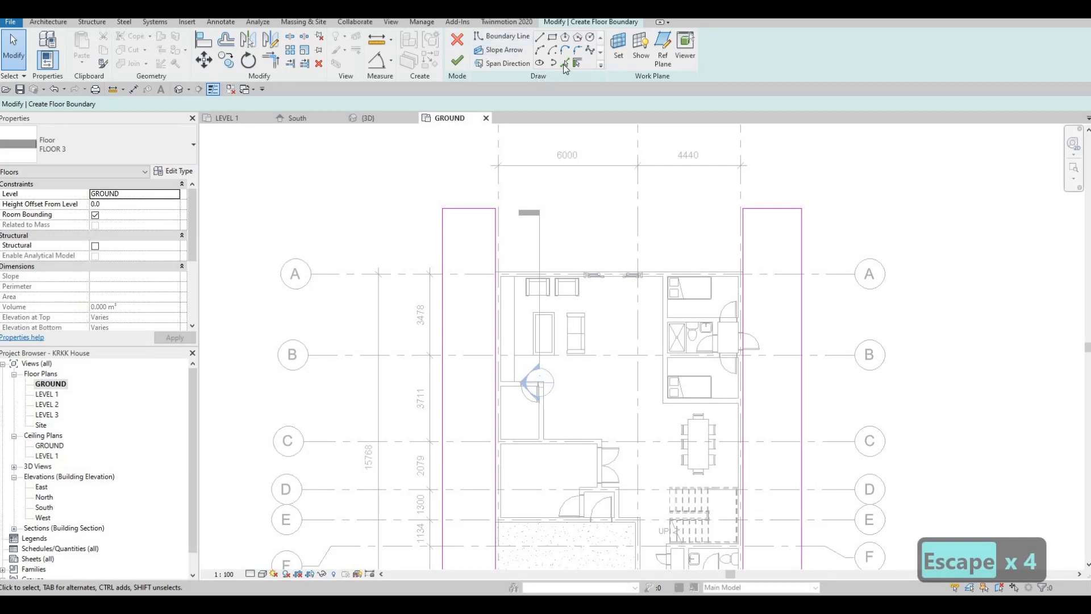
left_click(522, 272)
key("Escape")
key("Escape")
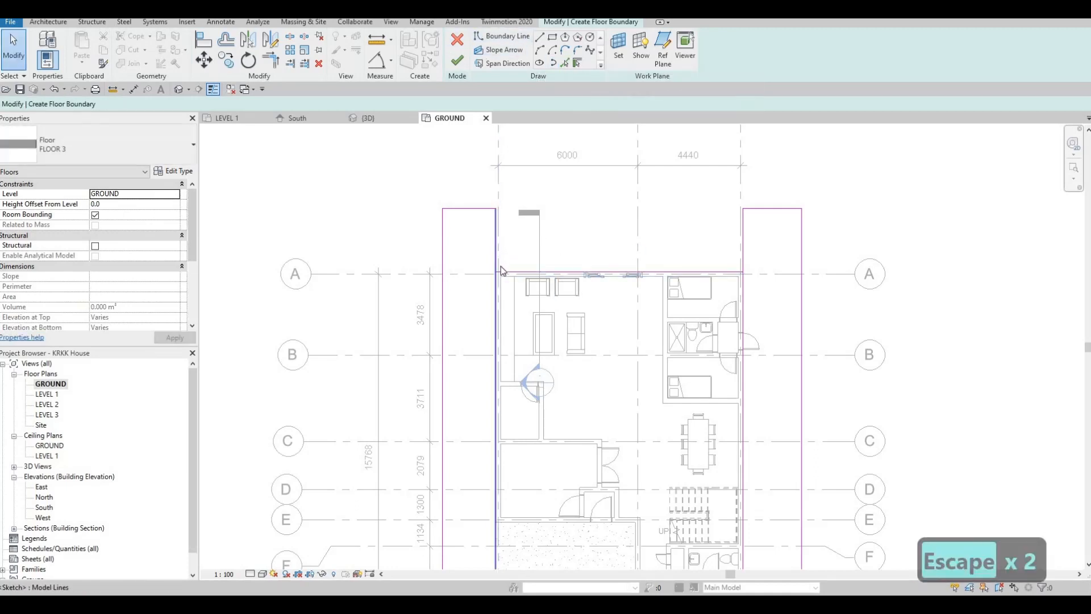
- Trim the inner long edges of both rectangles to corners with the boundary line along the grid A wall
key("t")
key("r")
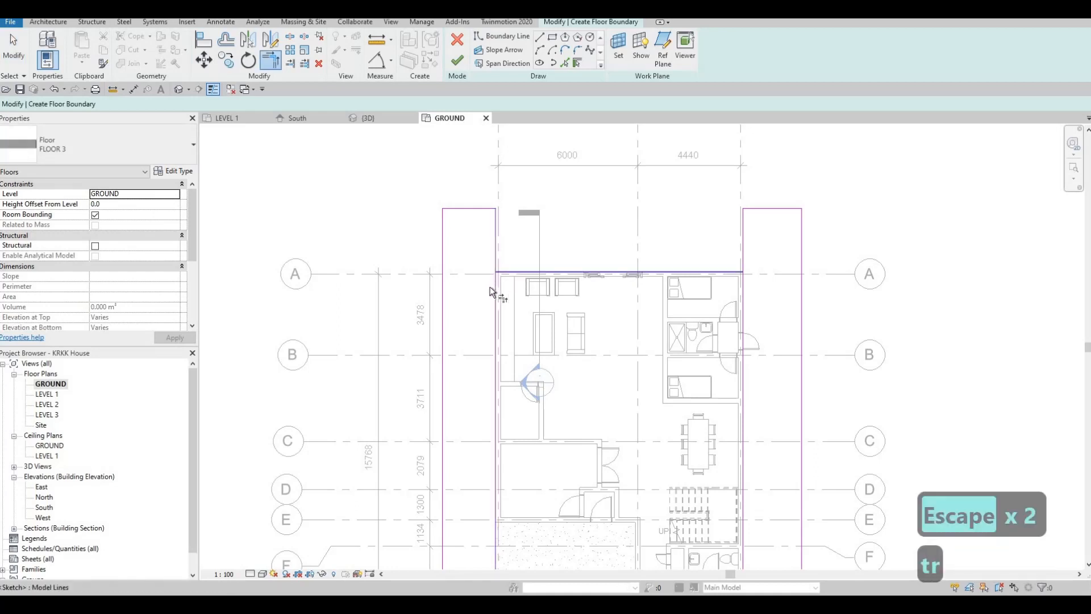
left_click(495, 289)
left_click(714, 273)
left_click(740, 289)
left_click(725, 275)
key("Escape")
key("Escape")
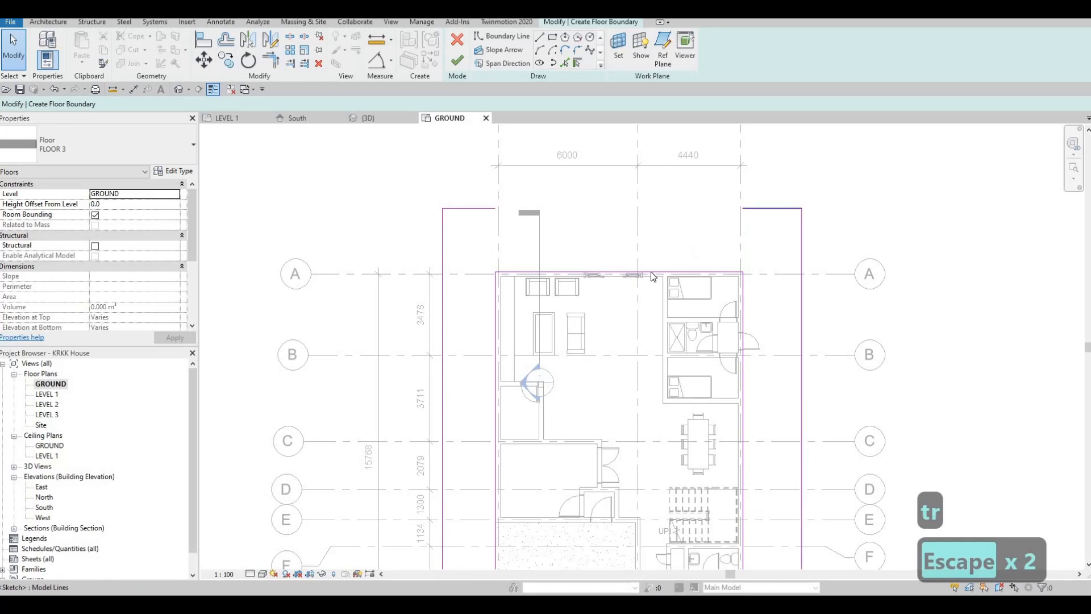
- Delete the grid 3 strip's short end line beyond grid A and extend the other strip's end line to meet its outer edge
key("Delete")
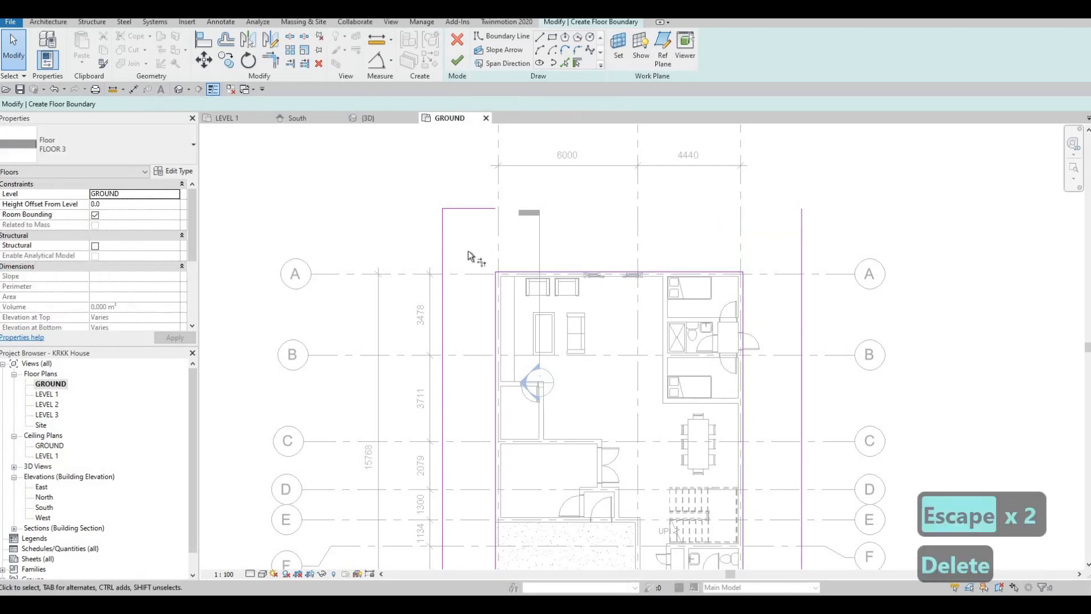
key("t")
key("r")
left_click(801, 241)
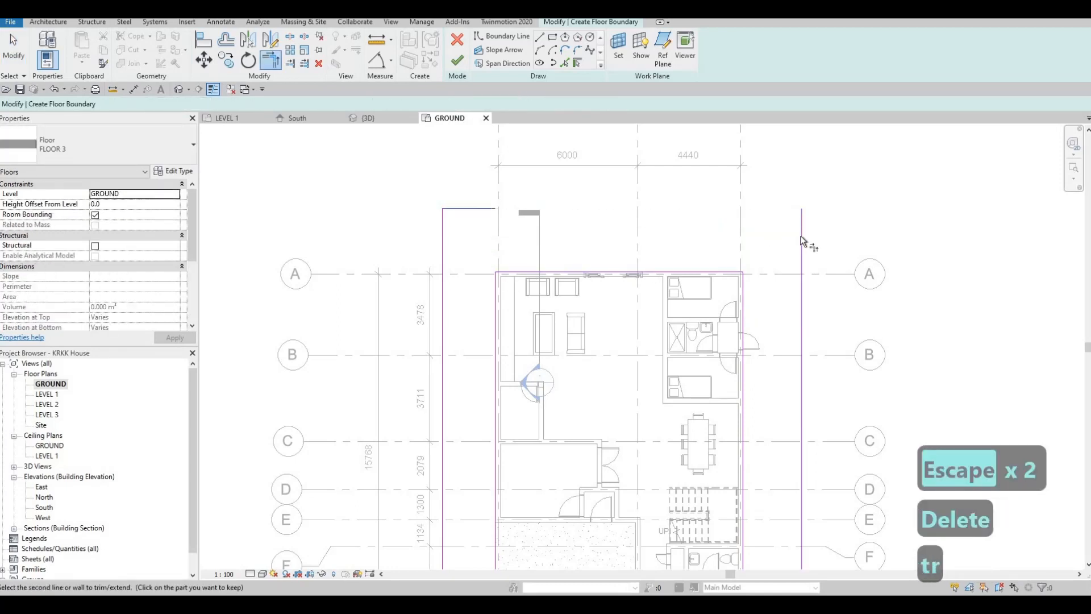
left_click(471, 209)
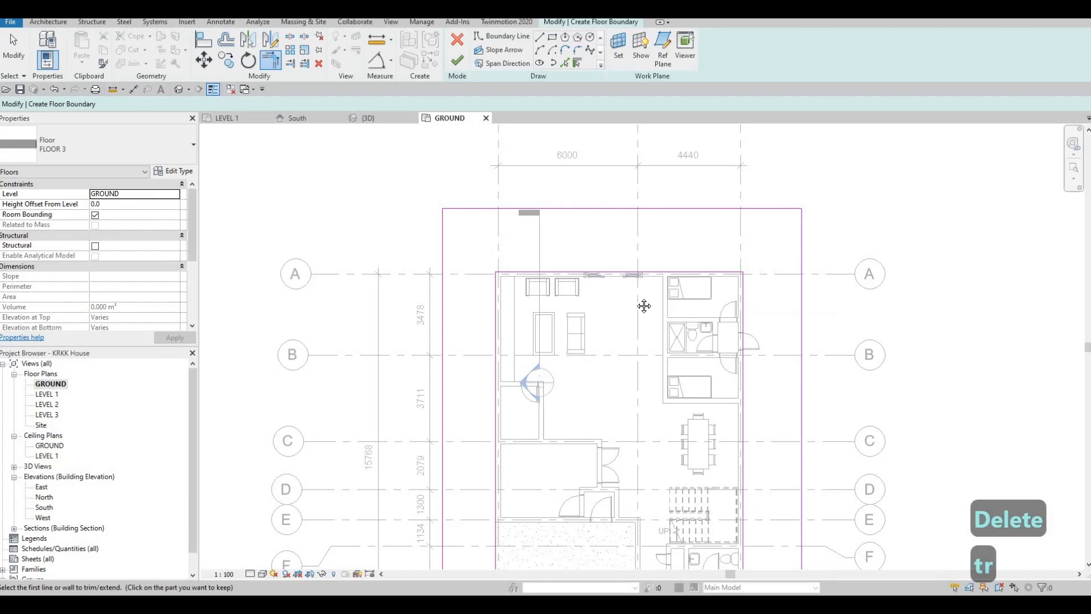
key("Escape")
key("Escape")
- Move the outer boundary line beyond grid A farther from the house, and shift the inner line off the wall to leave a narrow strip
scroll(568, 182, "down", 3)
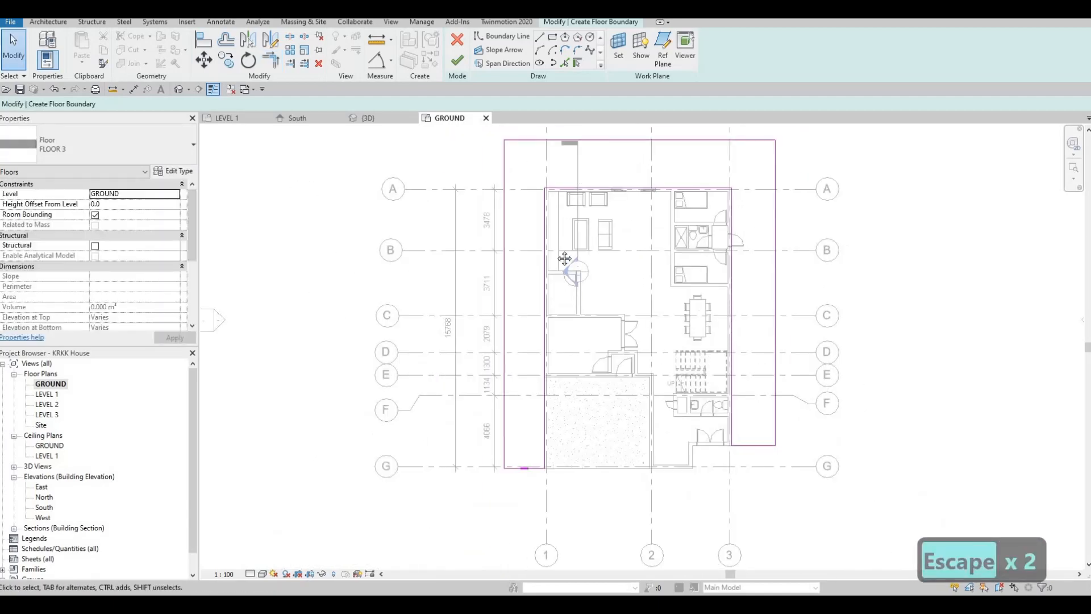
middle_click_drag(549, 266, 543, 357)
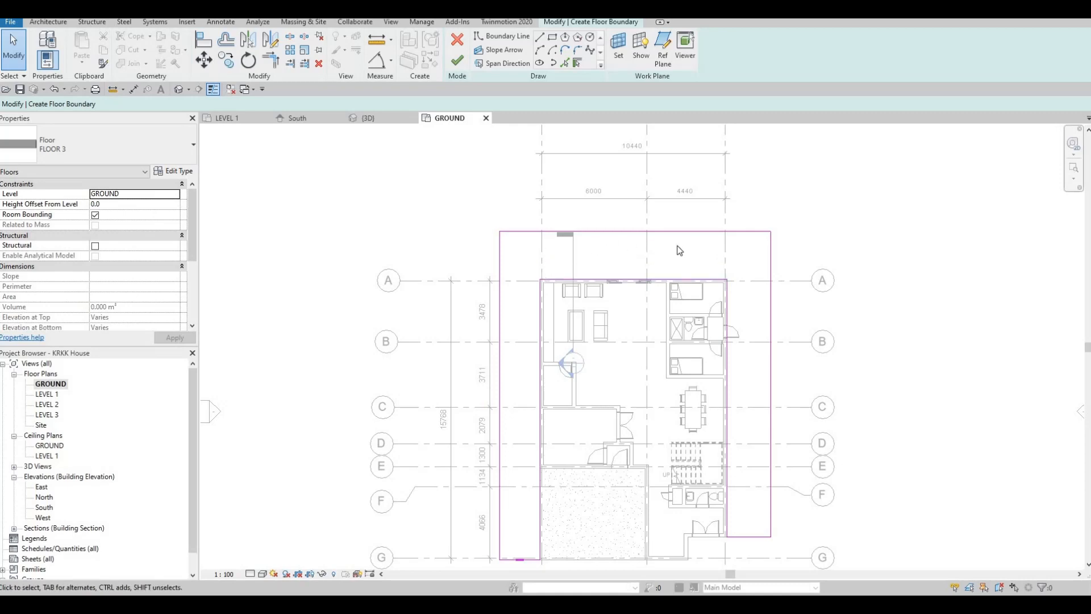
middle_click_drag(650, 269, 647, 285)
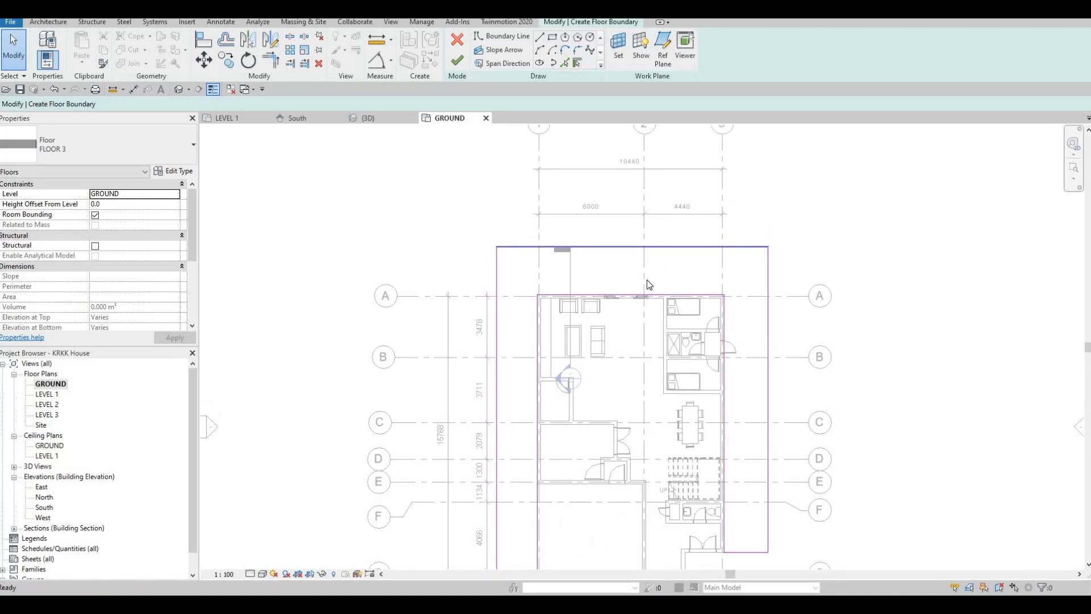
middle_click_drag(735, 256, 734, 282)
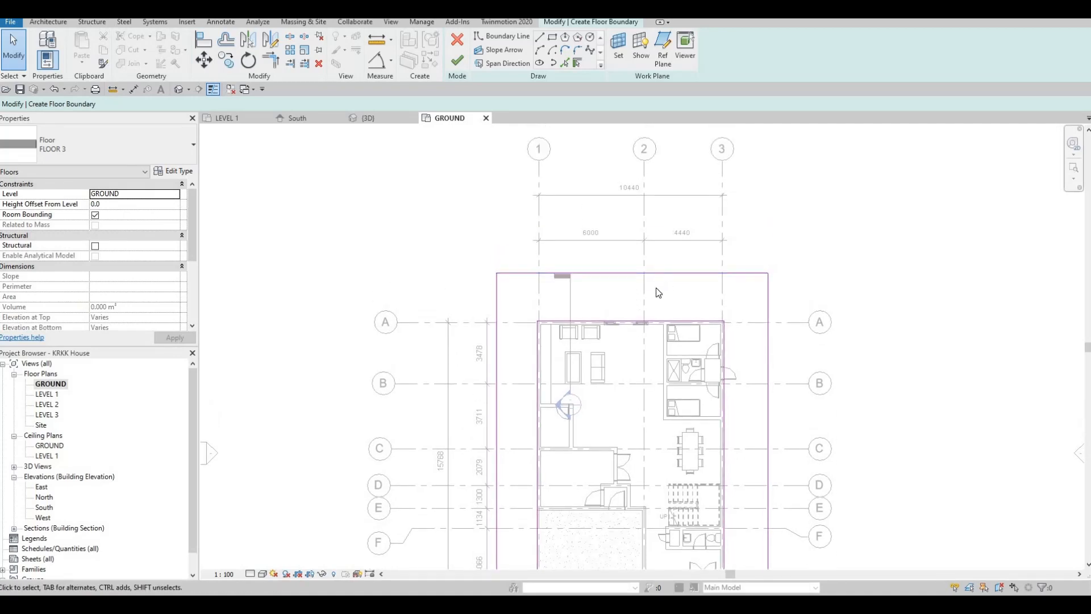
scroll(627, 341, "up", 2)
left_click(611, 341)
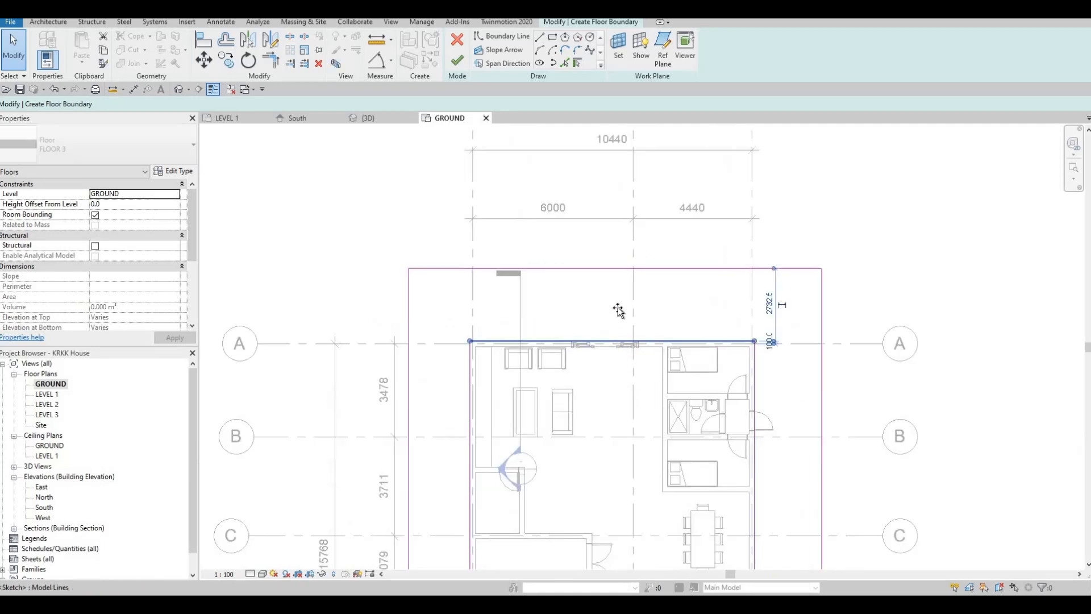
left_click_drag(617, 288, 608, 223)
left_click(610, 269)
left_click(606, 285)
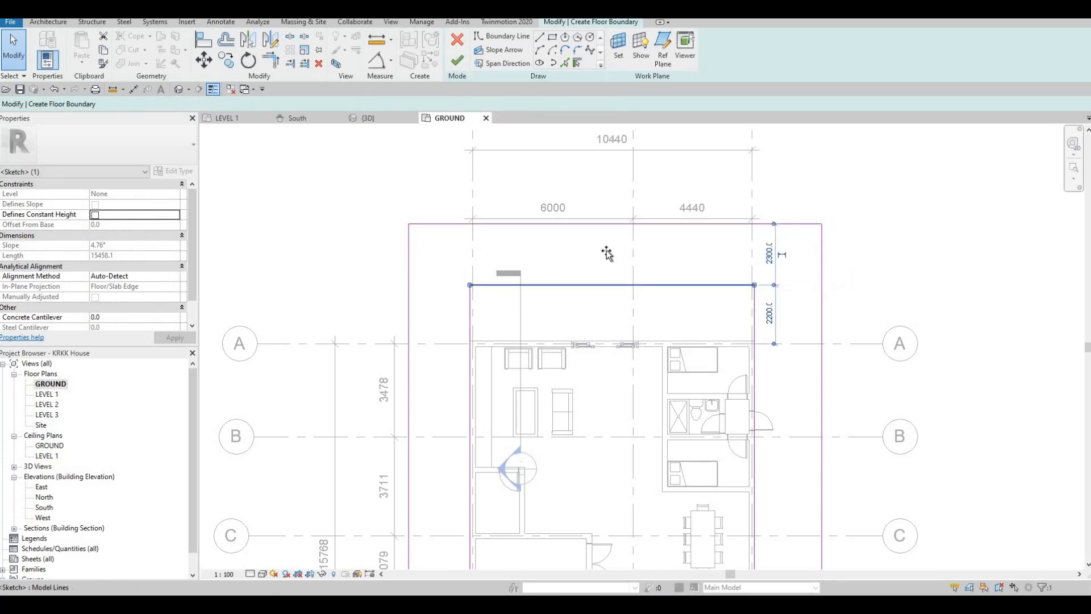
left_click_drag(607, 284, 605, 258)
key("Escape")
- Finish the boundary sketch to create the FLOOR 3 grass floor around the house, leaving it deselected
scroll(617, 278, "down", 4)
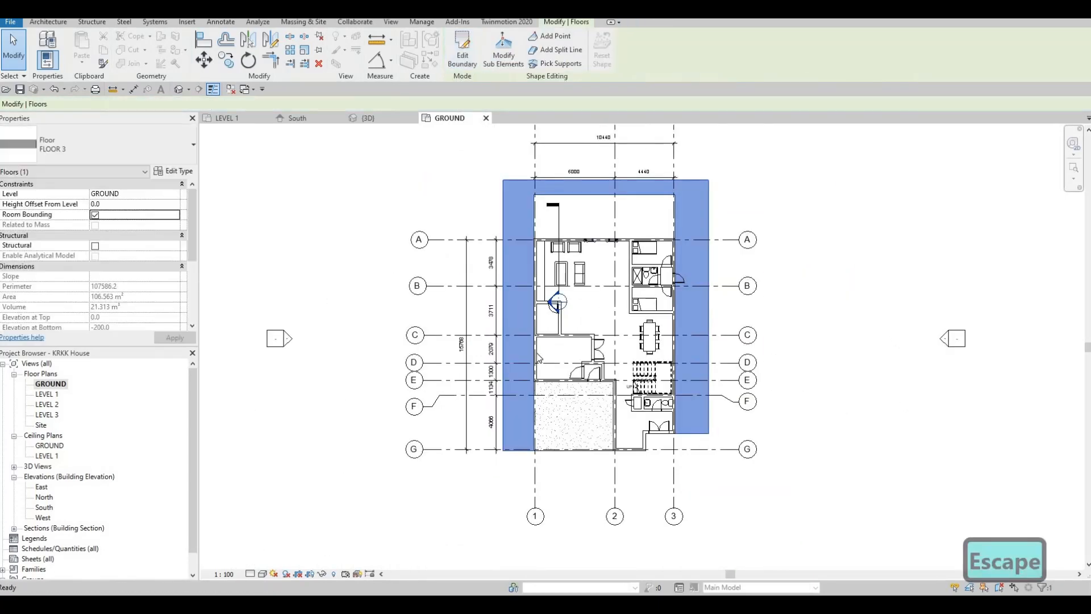
key("Escape")
key("Escape")
middle_click_drag(538, 357, 591, 323)
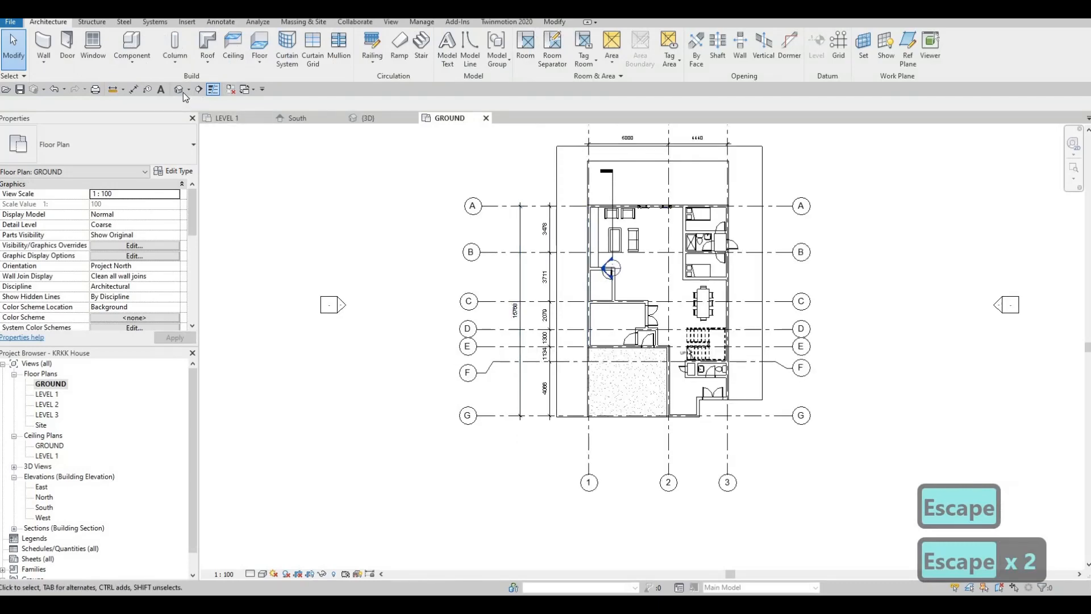
- Open the 3D view of the house and set its detail level to Fine
left_click(180, 89)
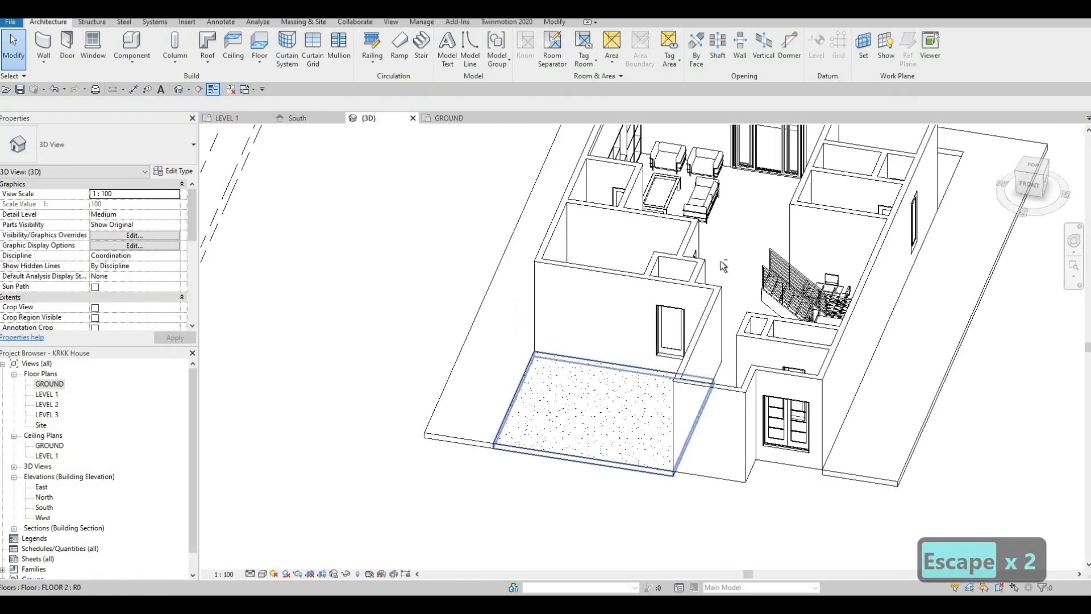
middle_click_drag(637, 334, 618, 444, "shift")
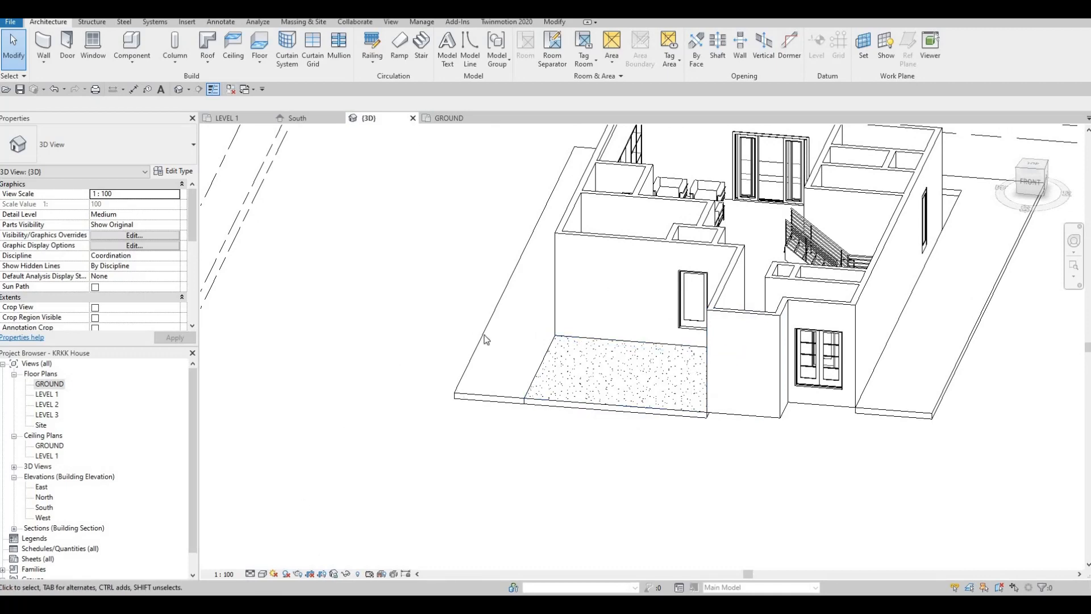
left_click(251, 573)
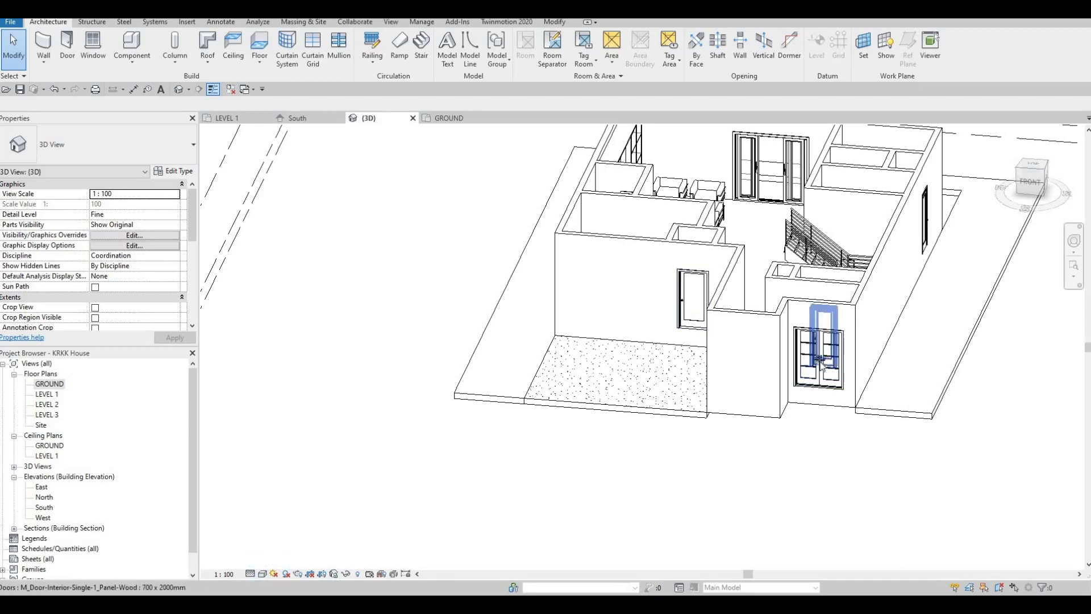
middle_click_drag(644, 411, 461, 473, "shift")
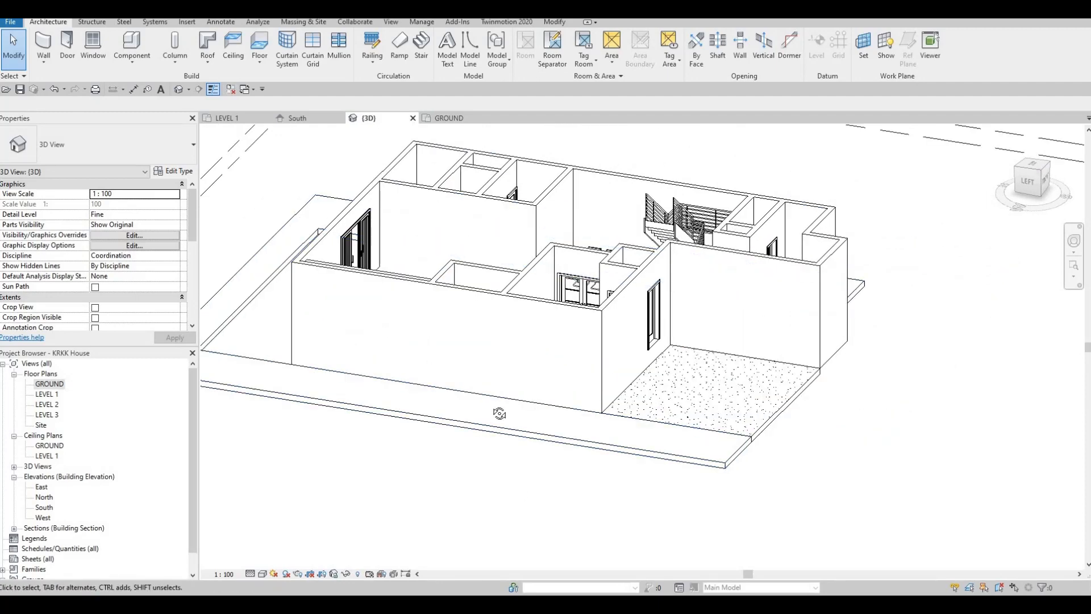
middle_click_drag(540, 422, 59, 449, "shift")
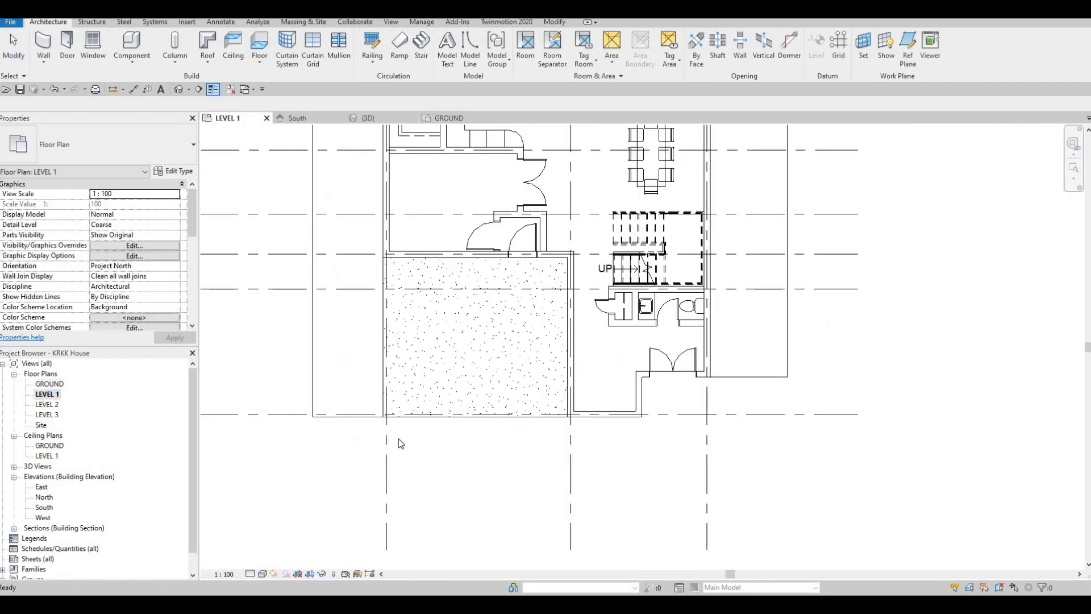
- Start a wall on LEVEL 1 and duplicate the INTERIOR WALL 1 type as BOUNDARY WALL
scroll(418, 471, "down", 5)
middle_click_drag(428, 402, 413, 468)
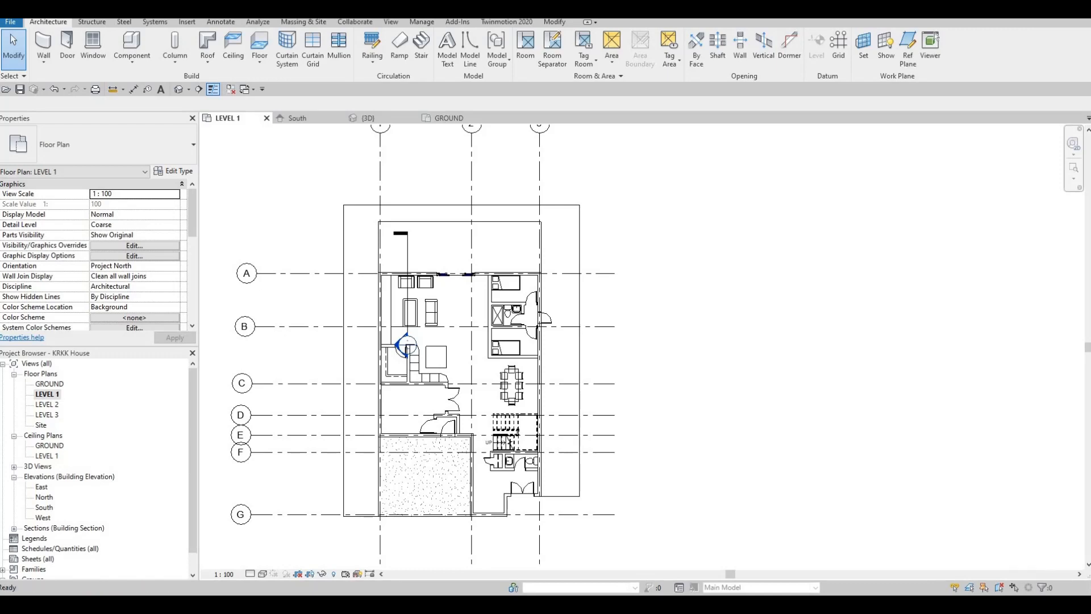
scroll(507, 424, "down", 2)
middle_click_drag(507, 424, 551, 334)
key("Escape")
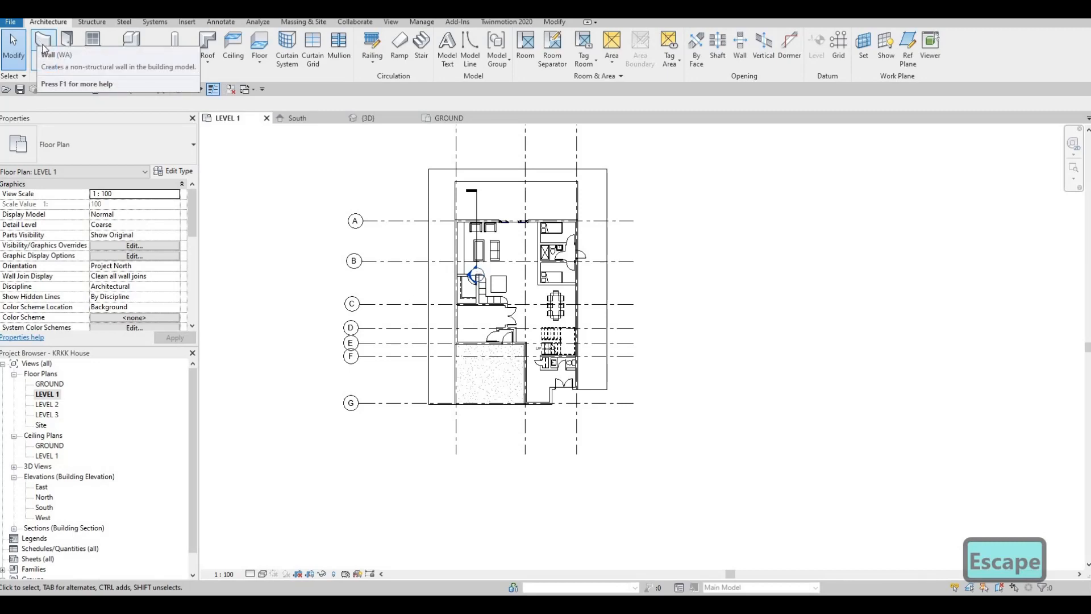
key("w")
key("a")
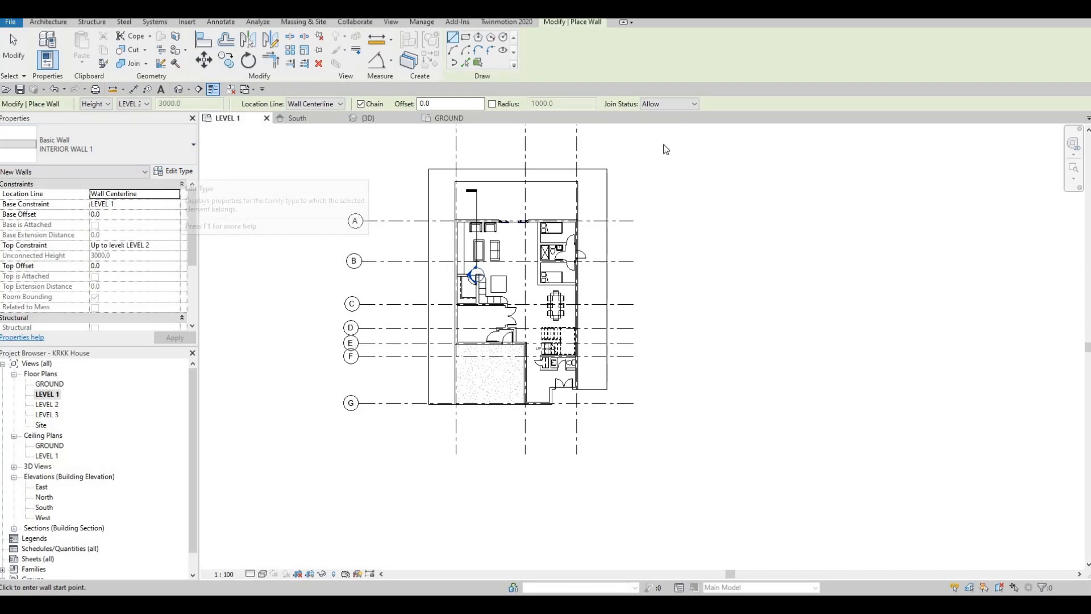
left_click(176, 172)
left_click(949, 116)
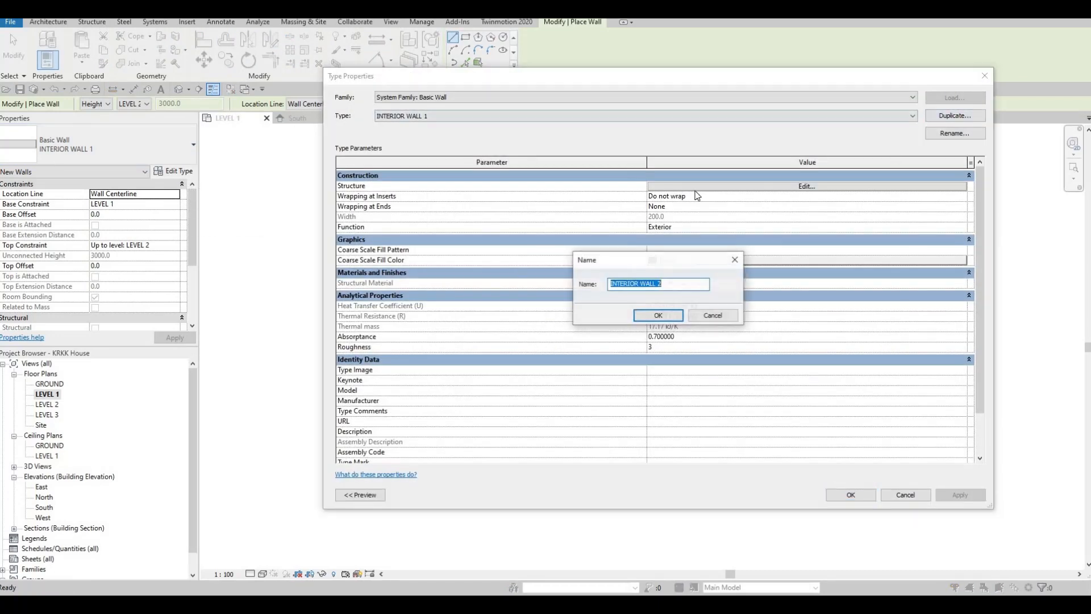
type("BO")
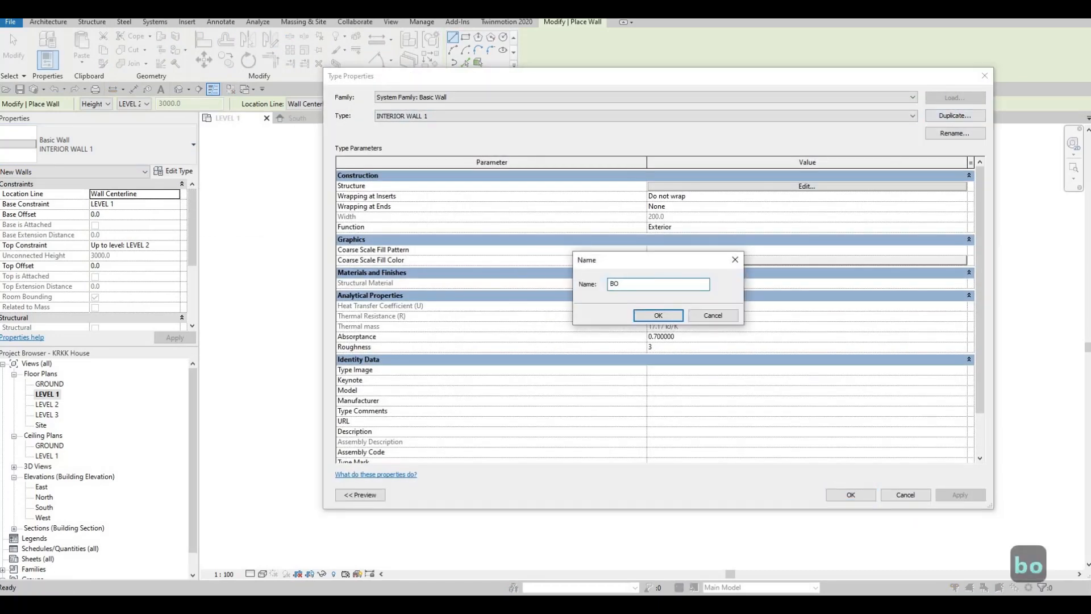
type("UNDARY ")
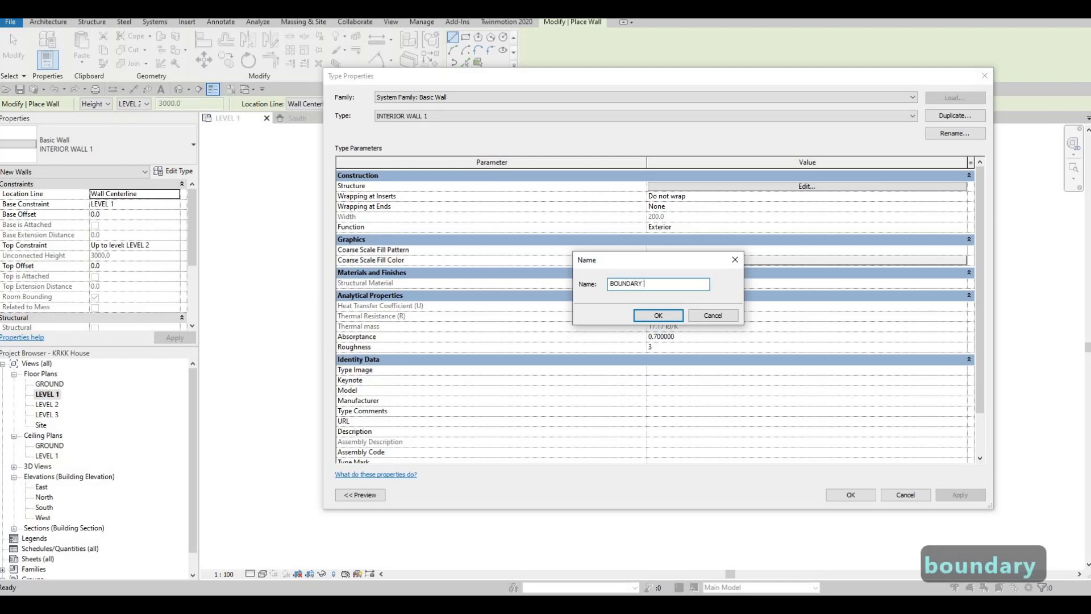
type("WALL")
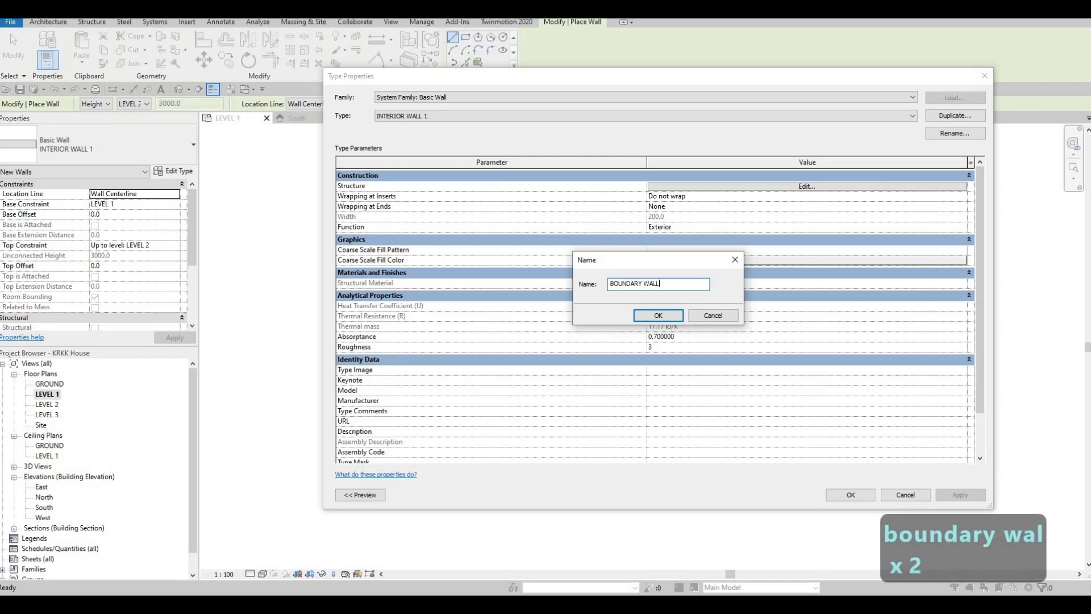
left_click(654, 317)
- Assign the AEC concrete material Concrete, Aerated to the BOUNDARY WALL structure layer and accept the wall type
left_click(705, 187)
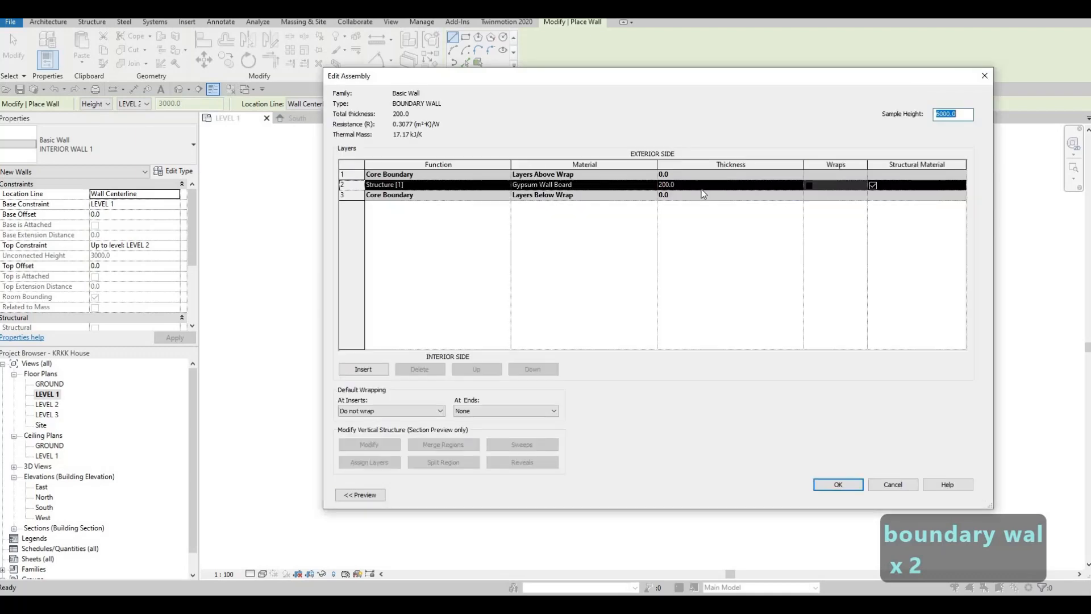
left_click(652, 188)
left_click(651, 185)
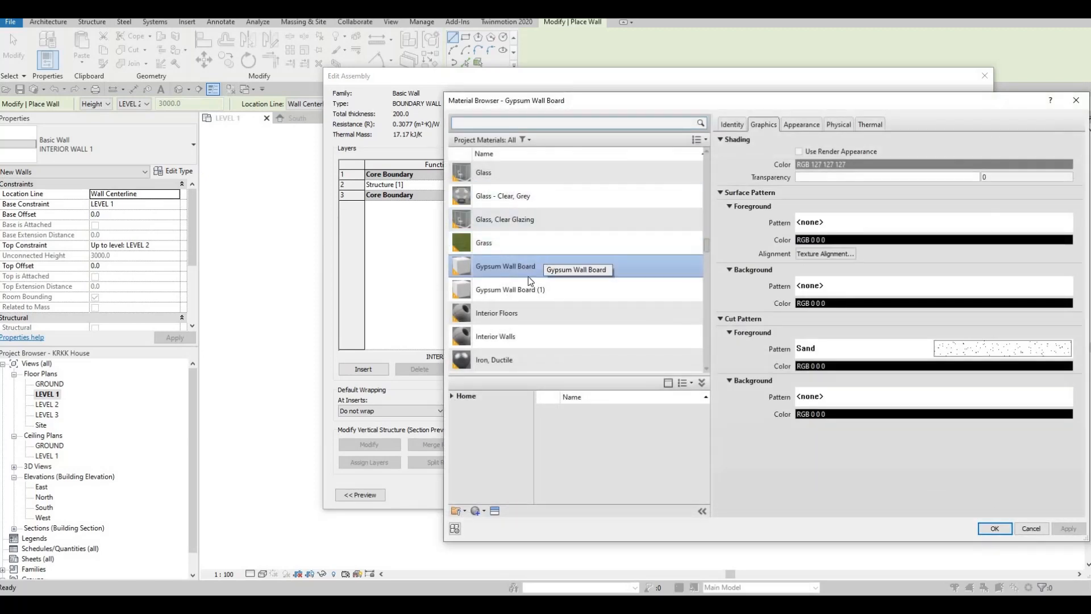
scroll(528, 276, "up", 10)
scroll(518, 300, "down", 20)
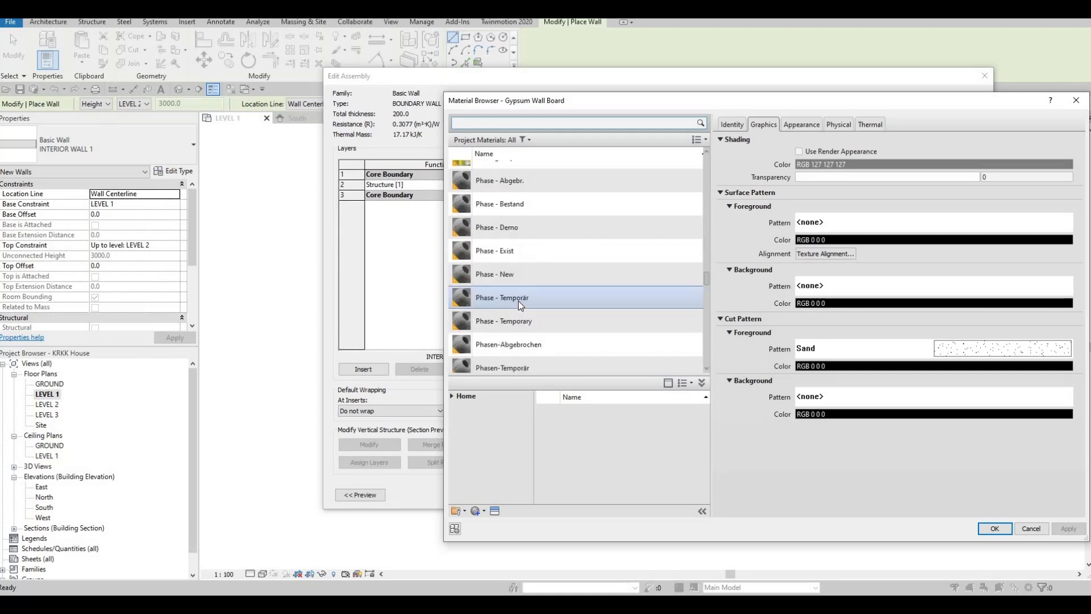
scroll(518, 301, "down", 5)
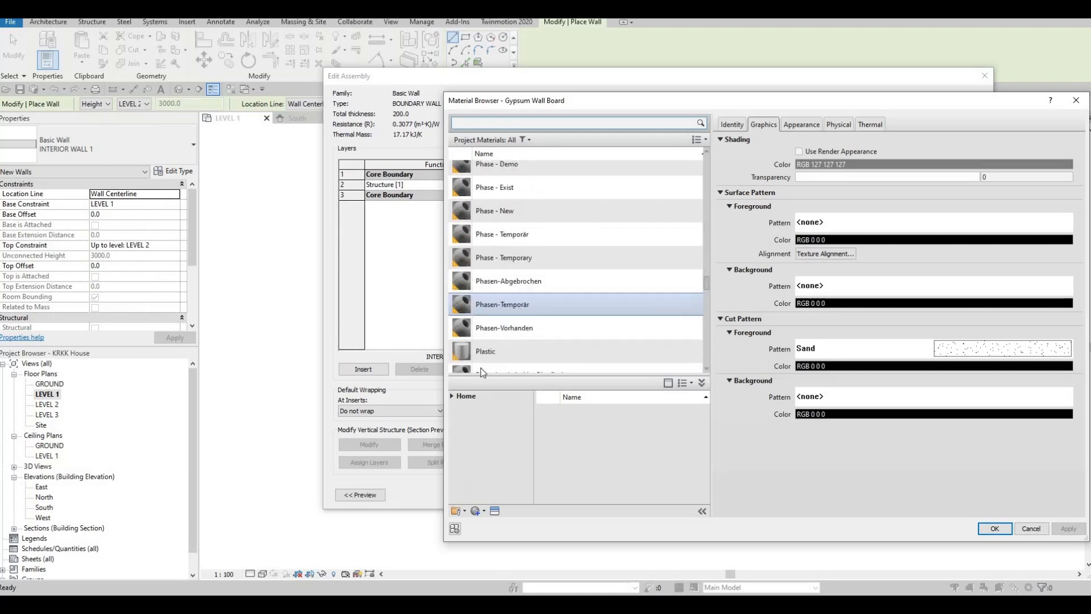
left_click(452, 396)
left_click(456, 418)
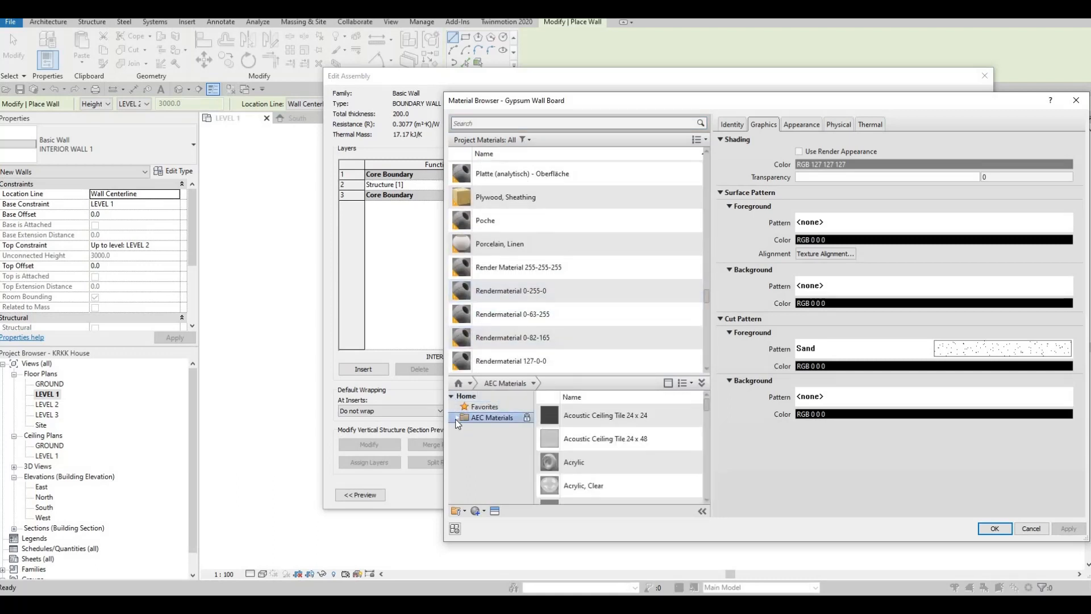
left_click(456, 418)
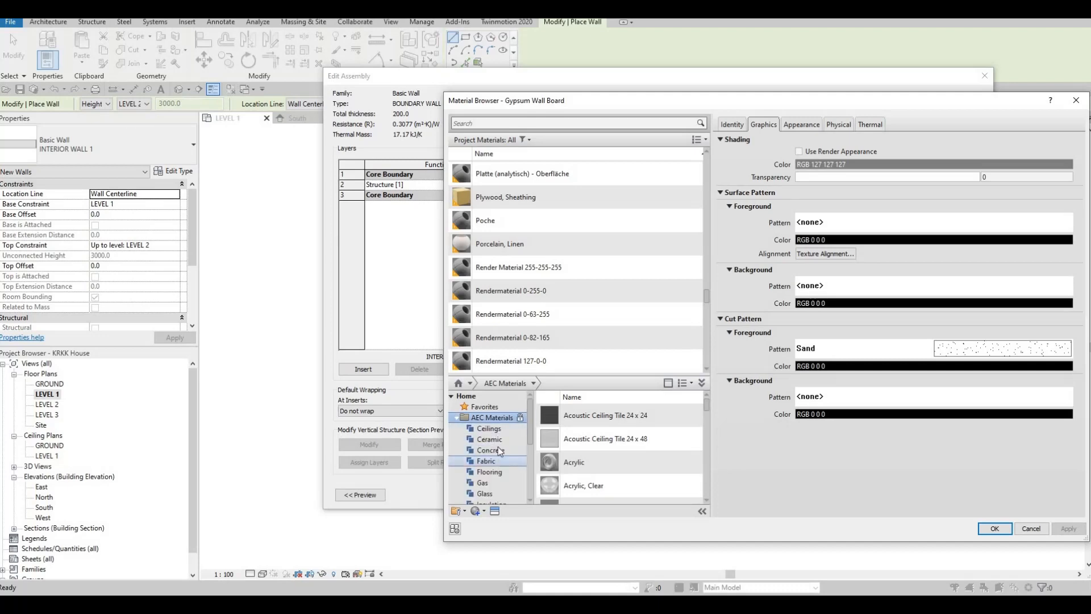
left_click(498, 450)
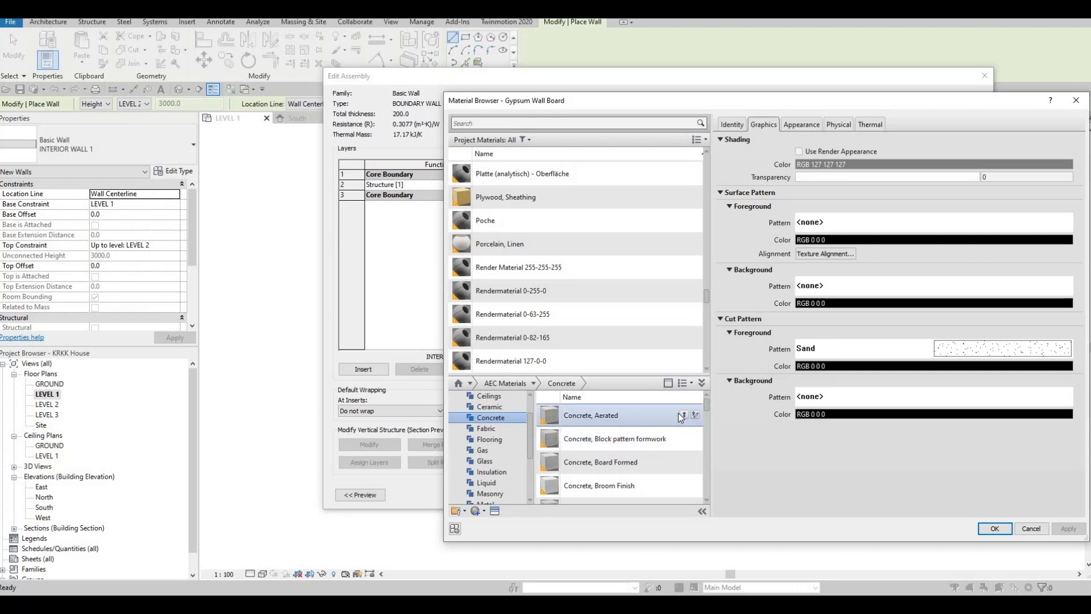
left_click(681, 418)
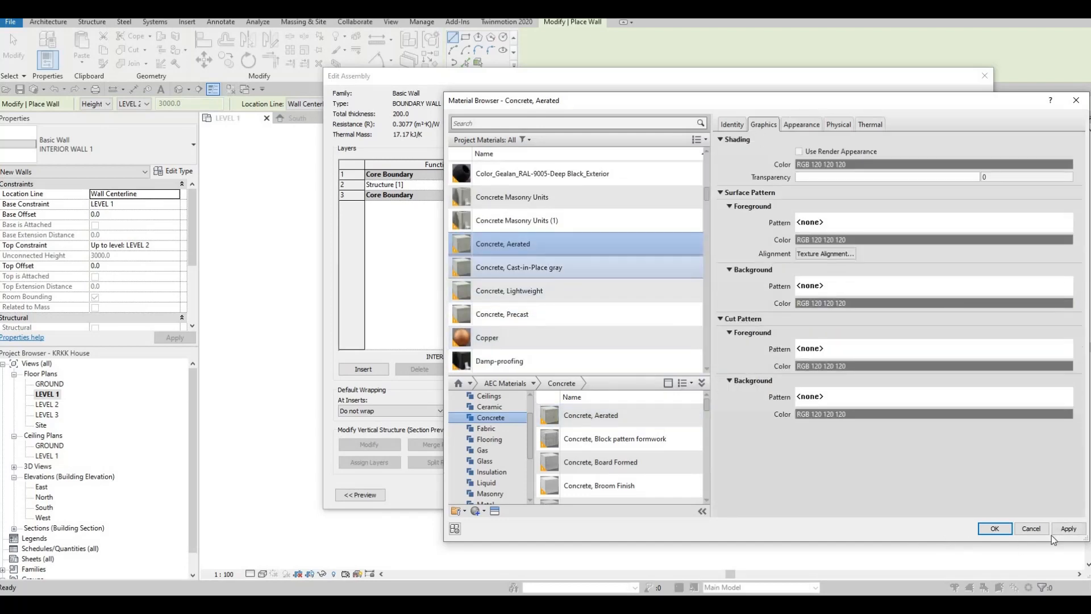
left_click(1005, 532)
left_click(855, 483)
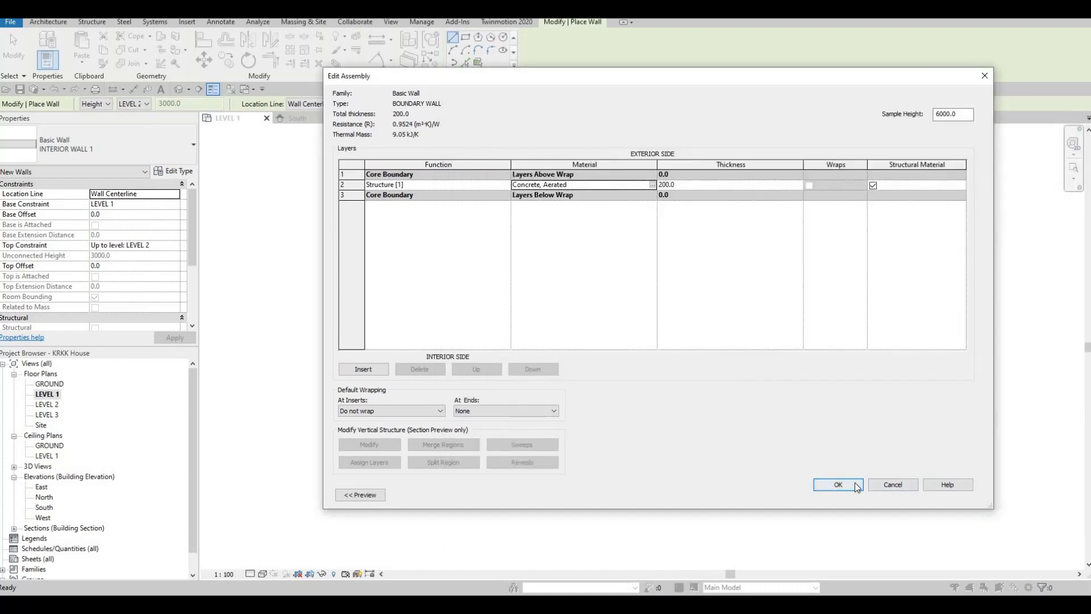
left_click(849, 493)
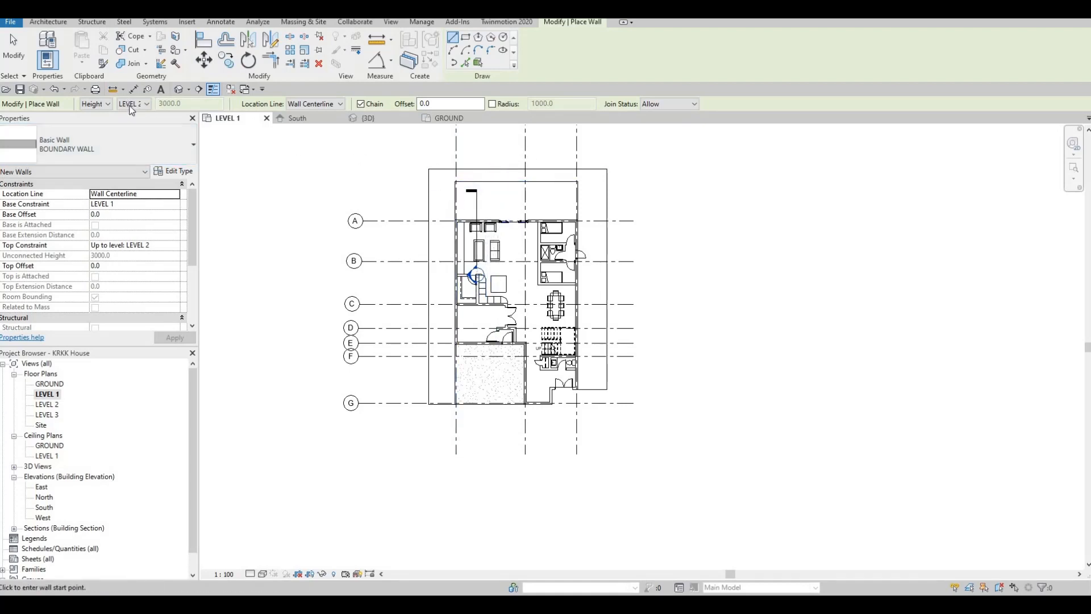
- Draw three chained boundary walls around the house, from grid G beyond grid 1, past grid A, and back to grid G beyond grid 3
scroll(426, 155, "up", 1)
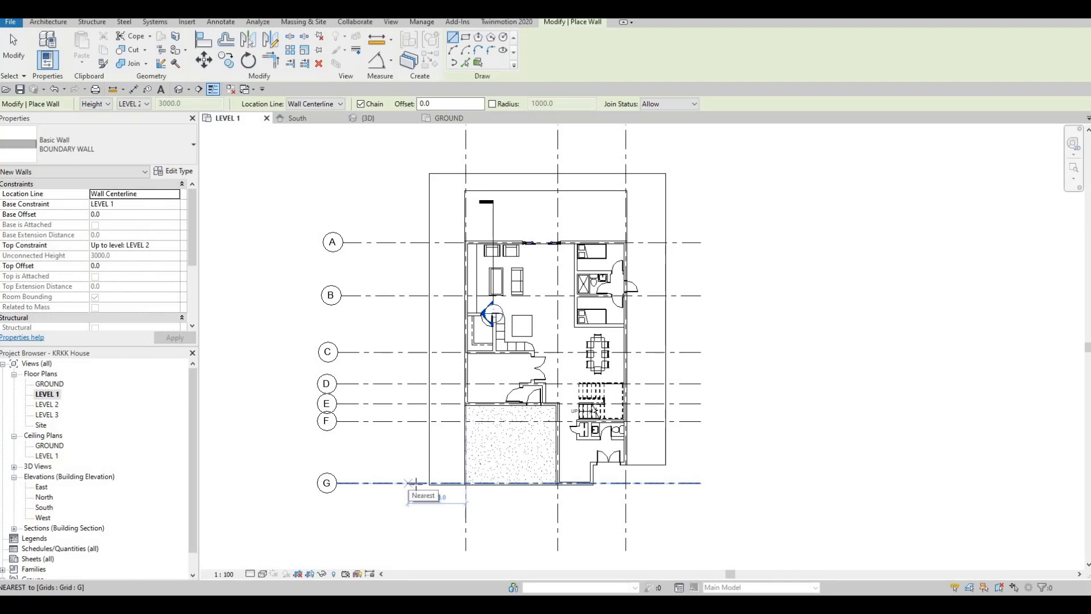
left_click(417, 483)
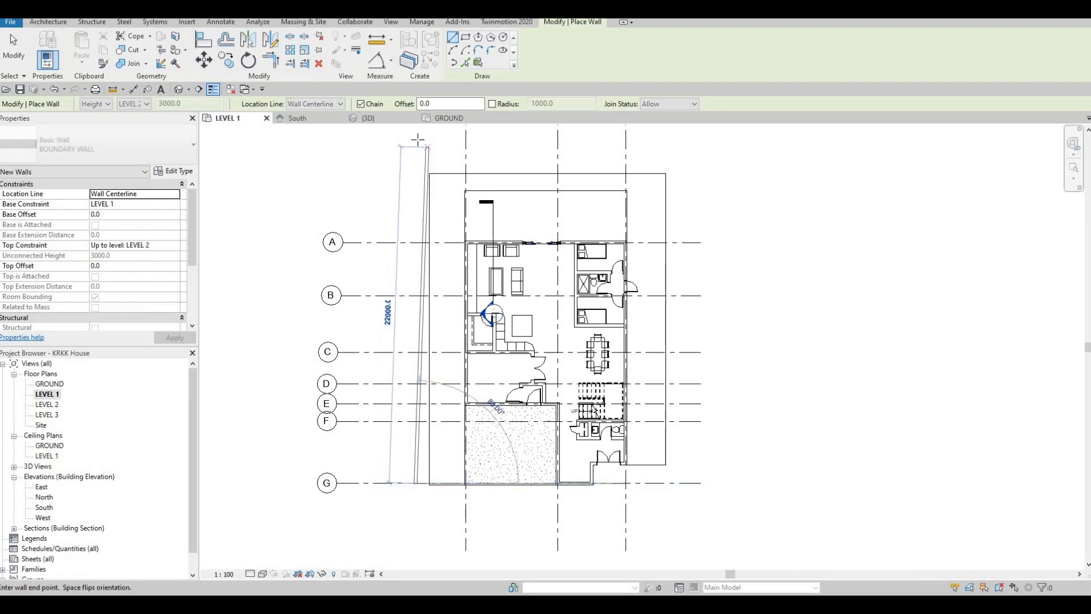
left_click(416, 139)
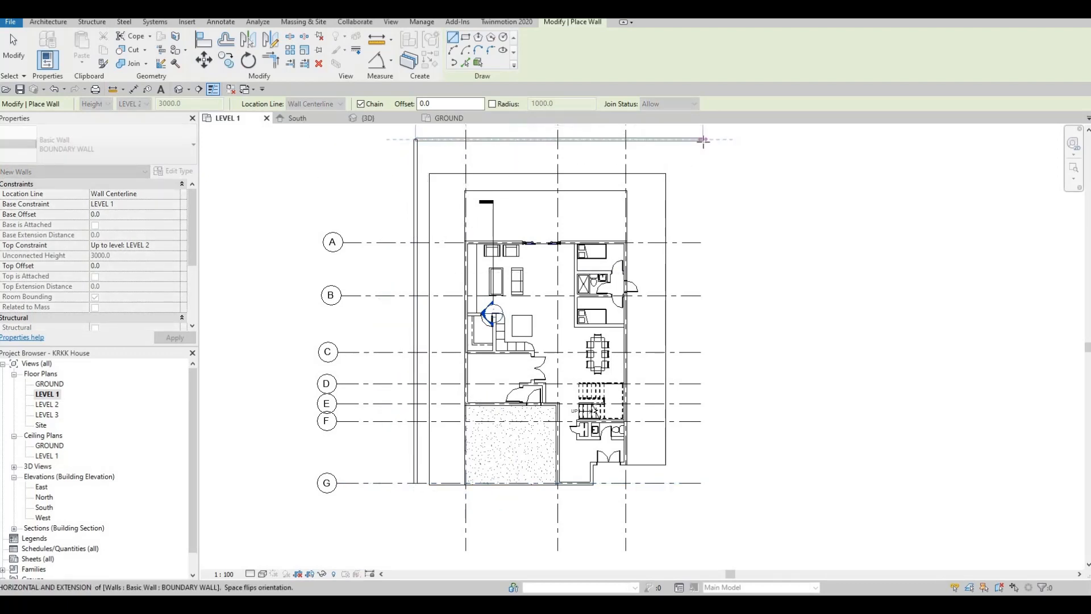
left_click(704, 400)
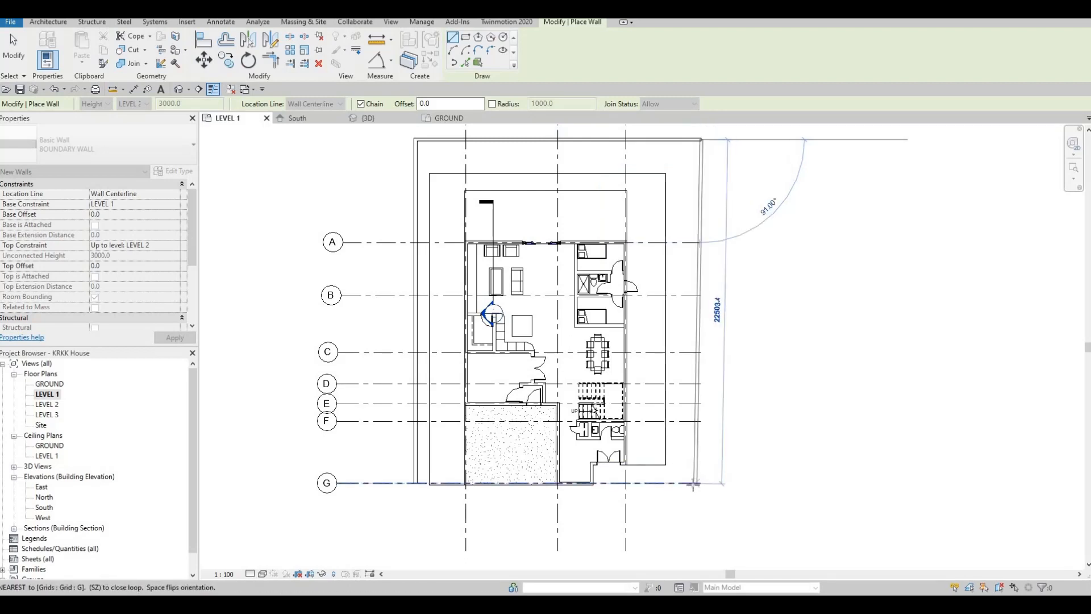
left_click(694, 484)
key("Escape")
key("Escape")
key("Escape")
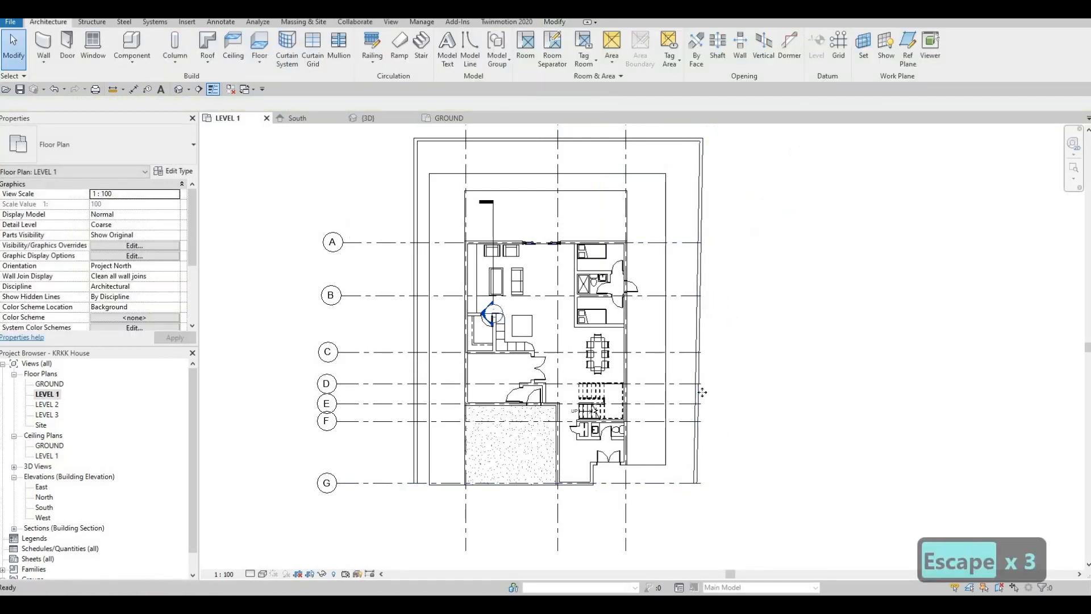
- Delete the slanted boundary wall beyond grid 3 and redraw it perpendicular to the rear wall, 22500 mm long, ending at grid G
left_click(701, 408)
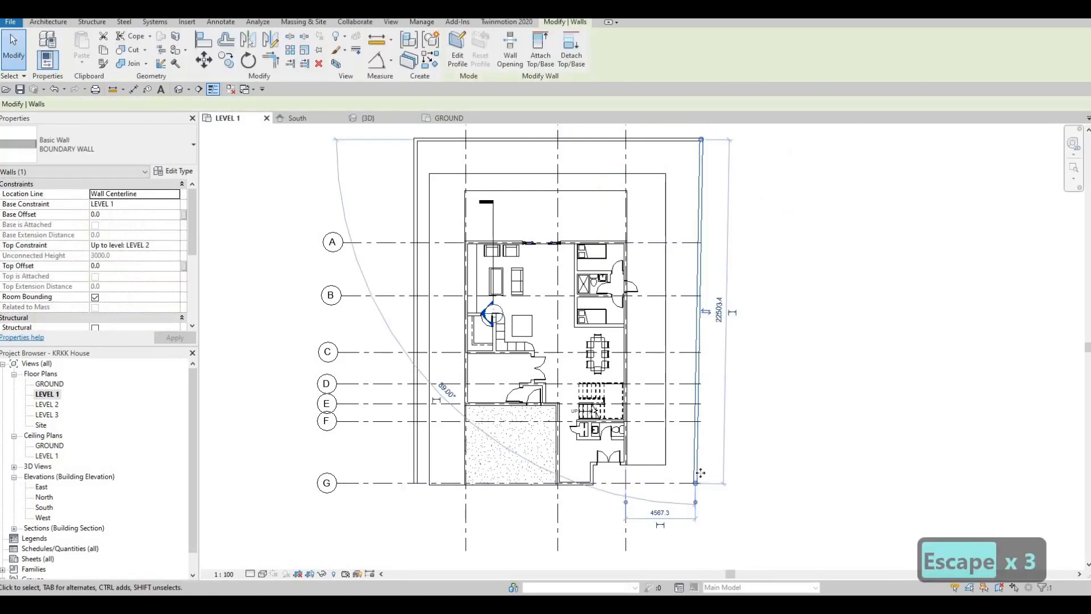
key("Delete")
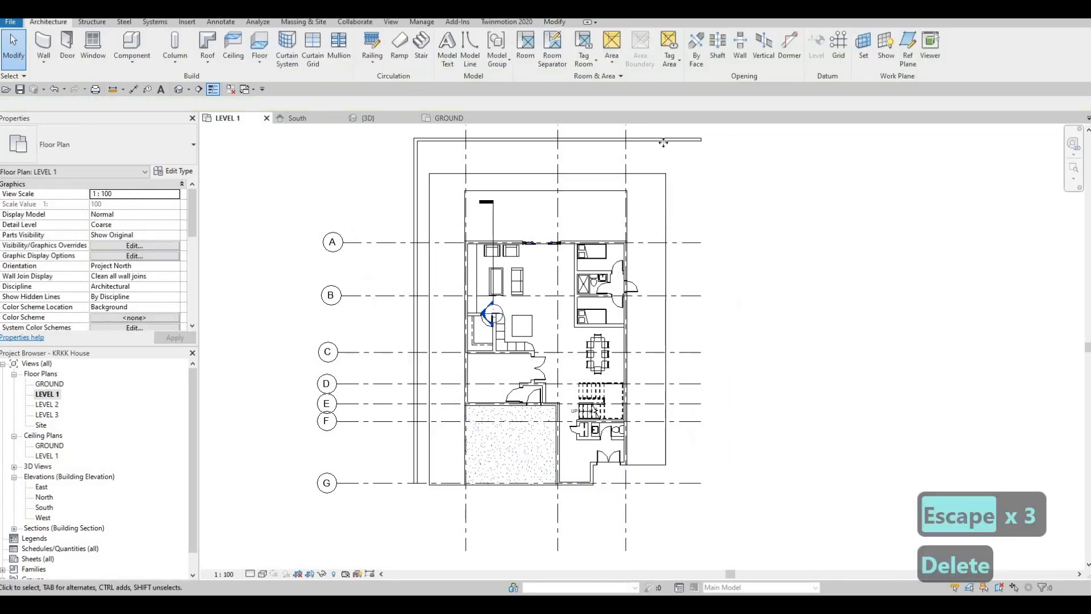
left_click(663, 142)
key("c")
key("s")
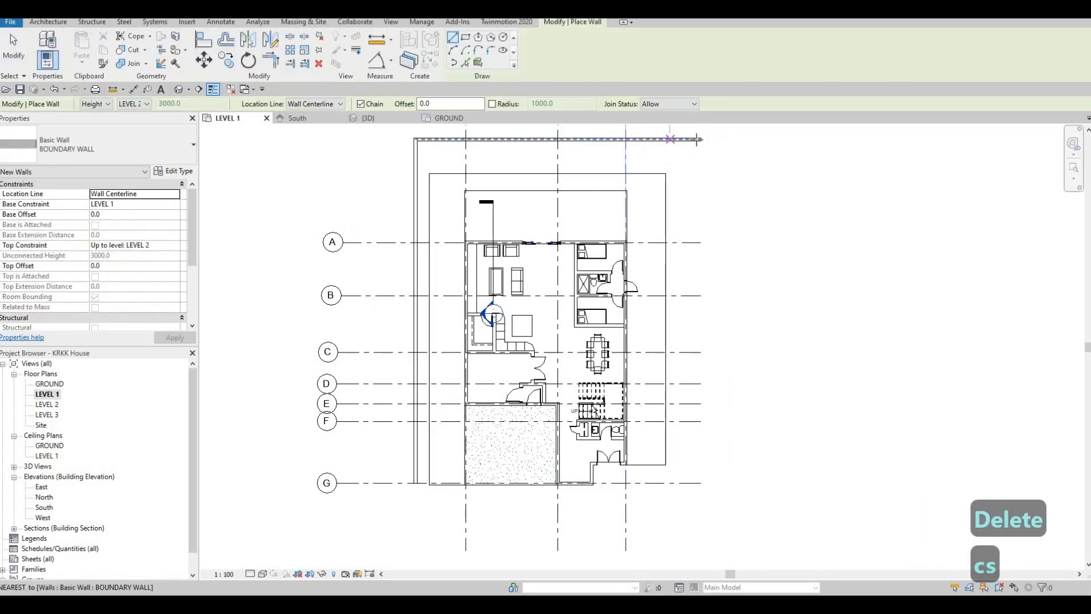
left_click(700, 139)
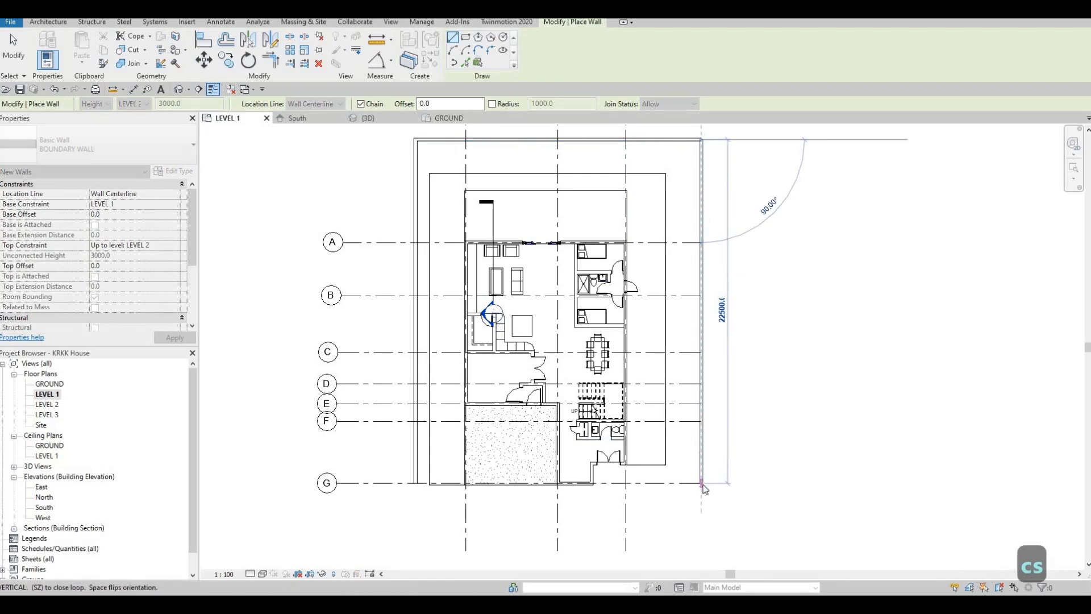
left_click(702, 485)
key("Escape")
key("Escape")
key("Escape")
key("Escape")
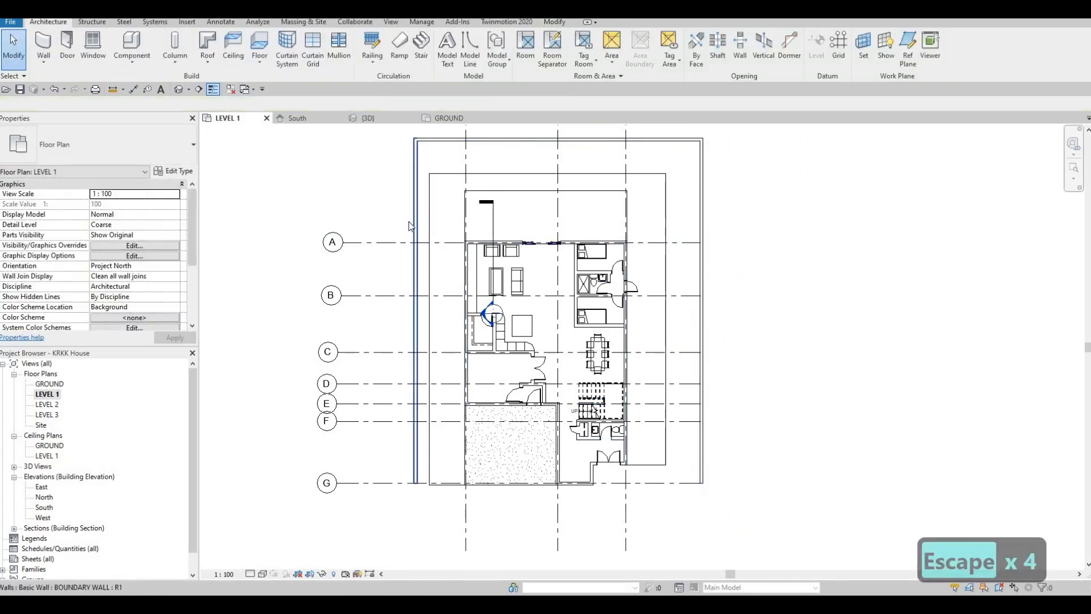
- Set the distance between grid 1 and the boundary wall beside it to 2000 mm
left_click(411, 226)
middle_click_drag(463, 139, 459, 266)
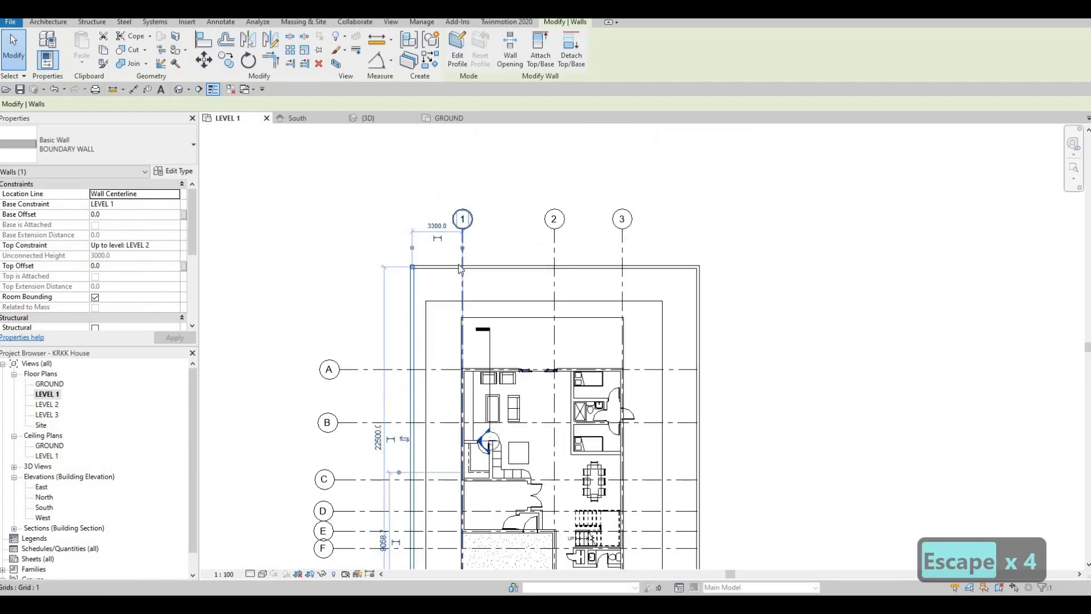
scroll(464, 242, "up", 2)
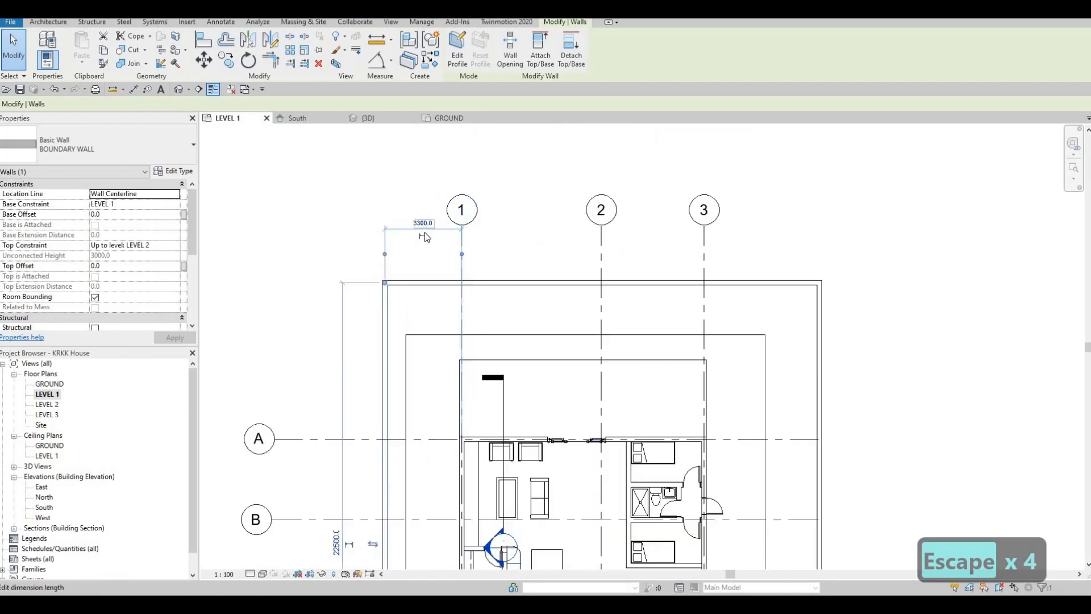
left_click(426, 237)
type("200")
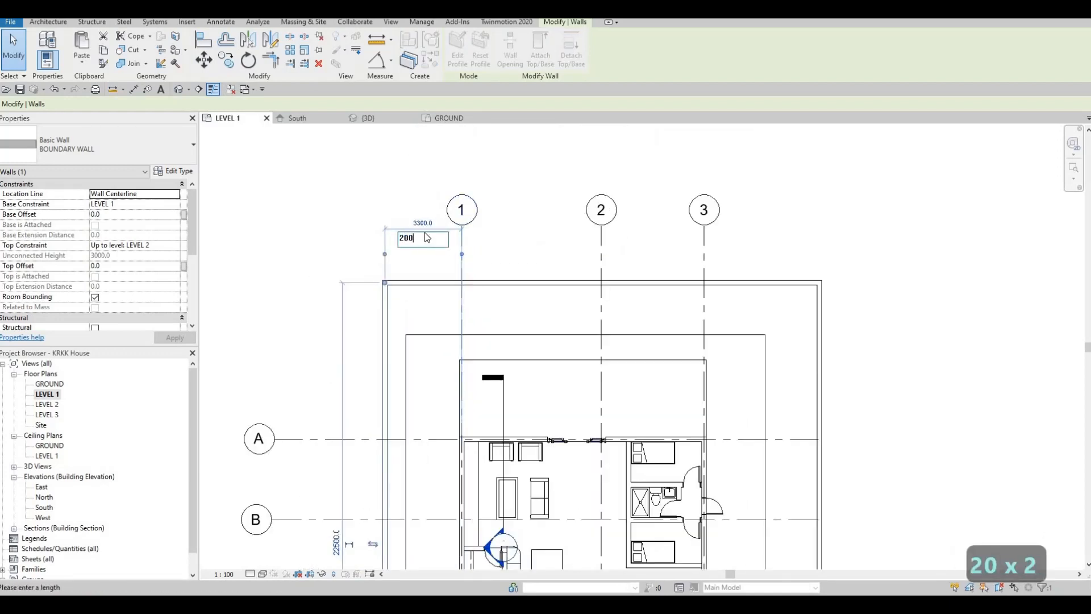
type("0")
key("Return")
key("Escape")
key("Escape")
key("Escape")
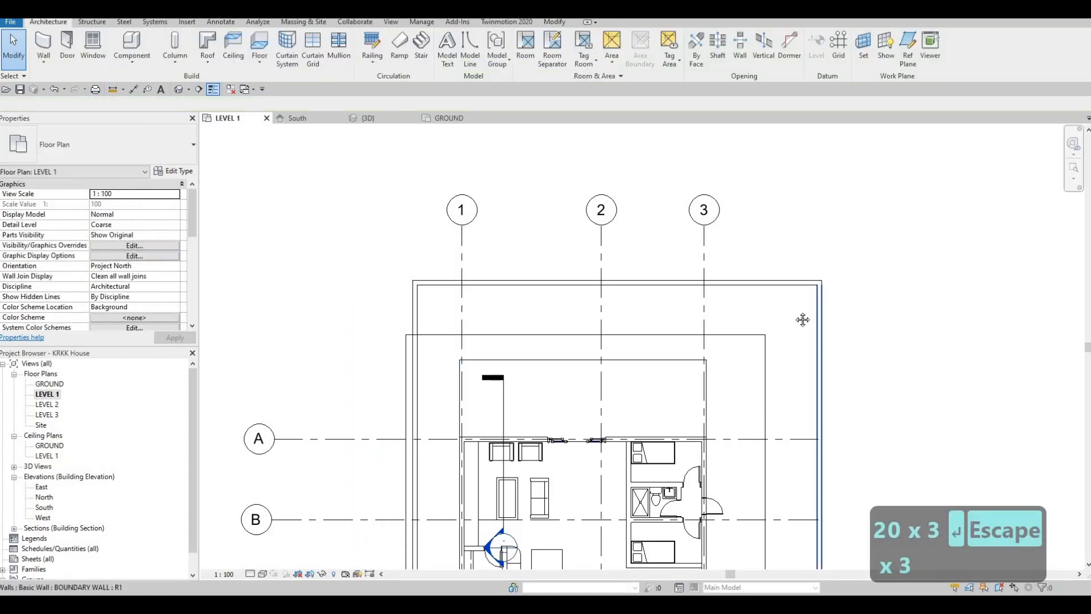
- Set the distance between grid 3 and the boundary wall beside it to 2000 mm
left_click(803, 320)
scroll(803, 320, "down", 4)
middle_click_drag(781, 529, 788, 352)
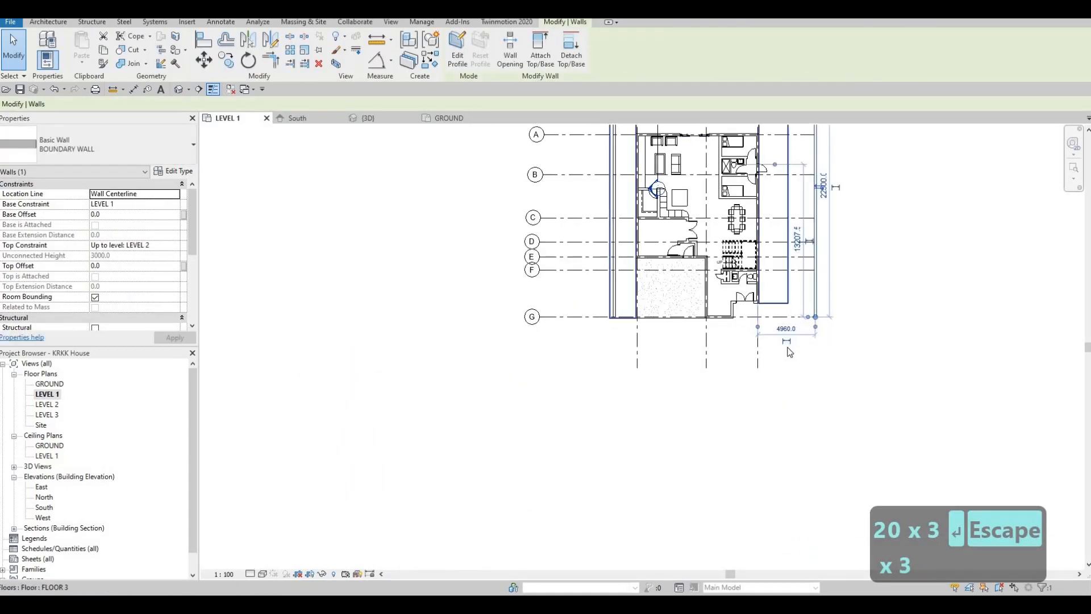
scroll(790, 352, "up", 2)
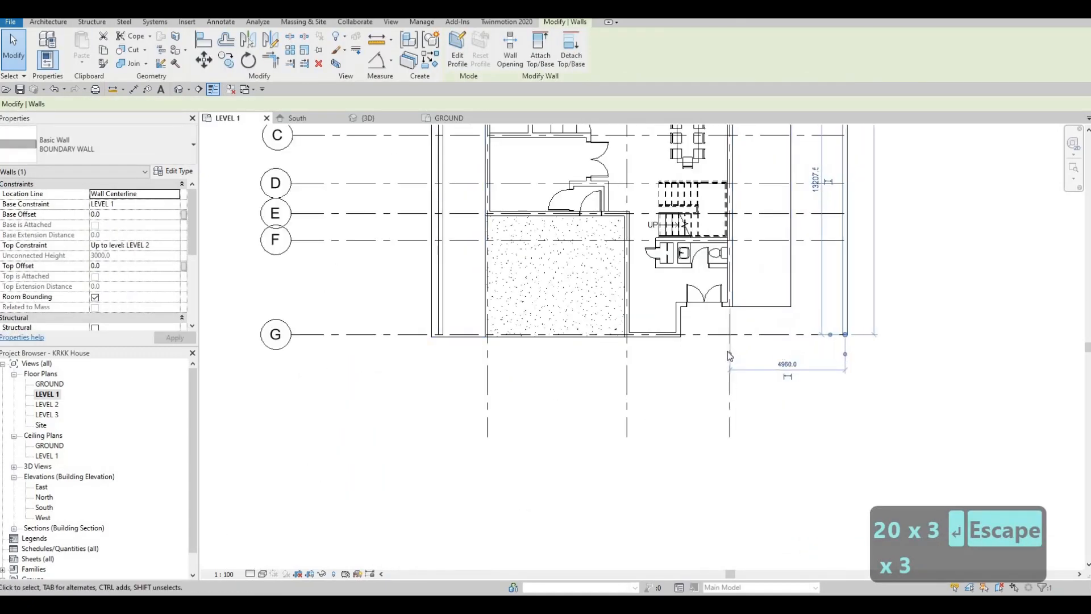
left_click(785, 364)
type("200")
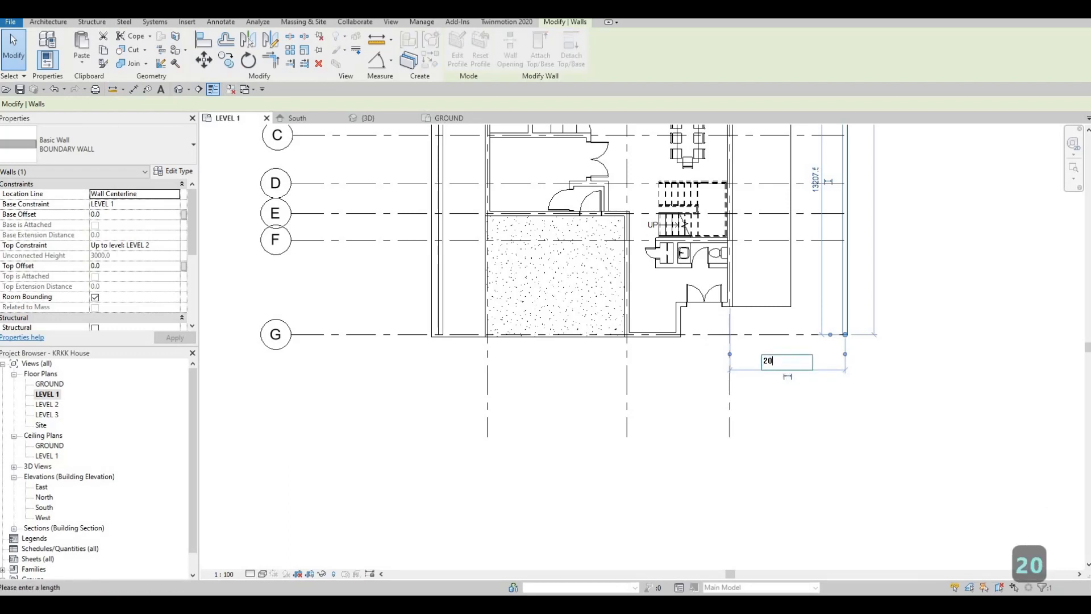
key("Return")
key("Escape")
key("Escape")
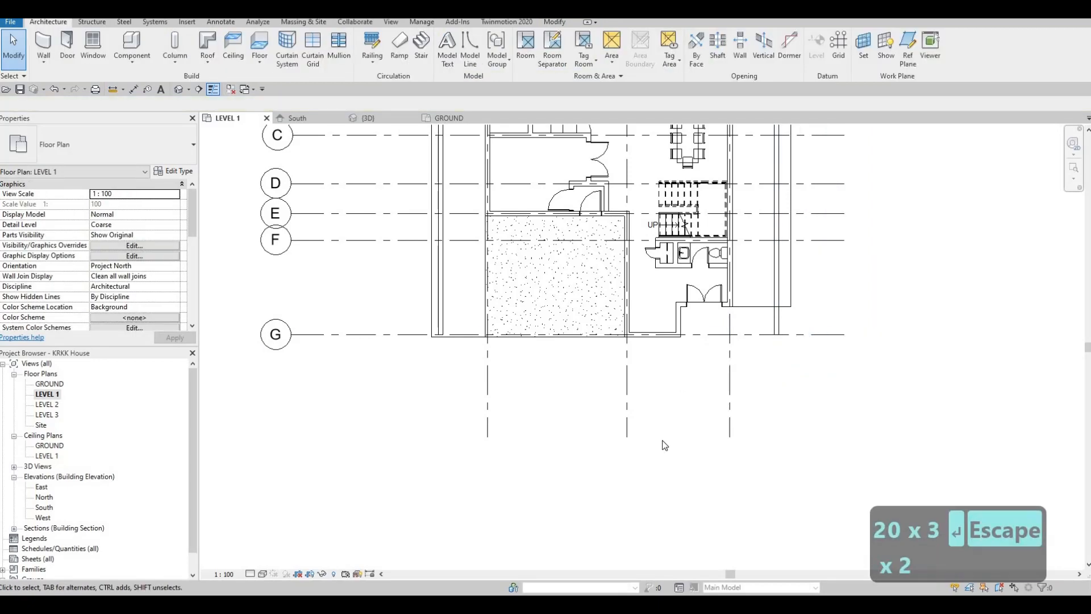
- Set the distance between grid A and the rear boundary wall to 3000 mm
scroll(630, 176, "down", 2)
left_click(631, 178)
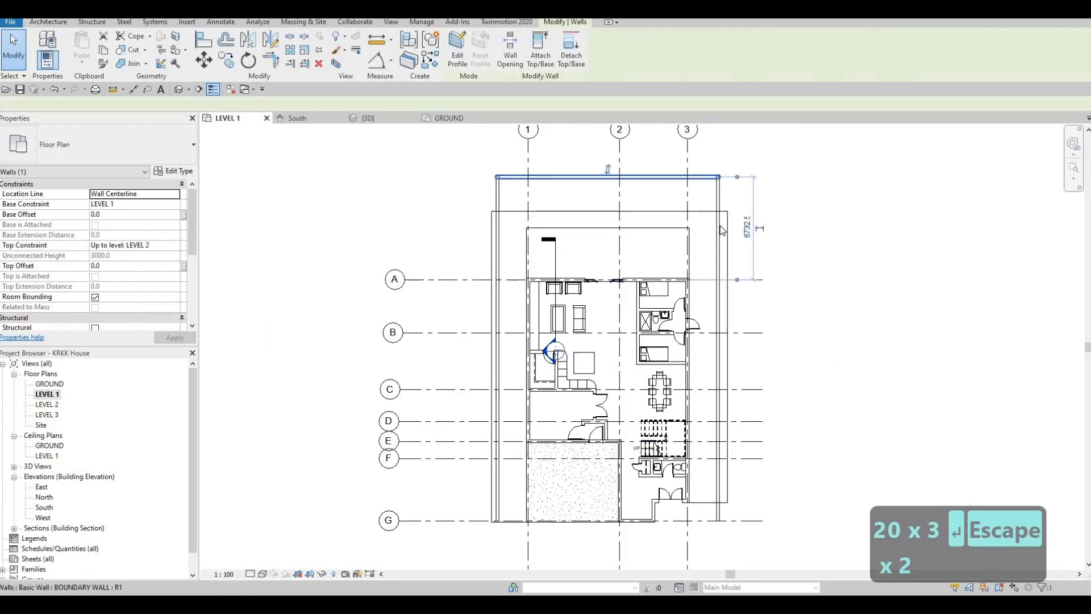
scroll(723, 189, "up", 2)
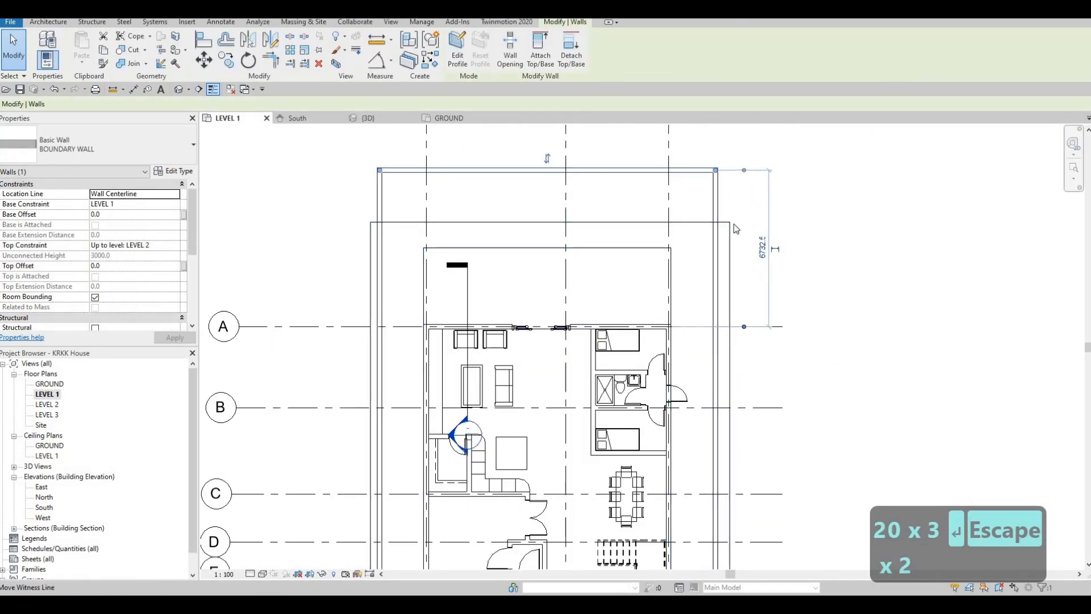
left_click(763, 243)
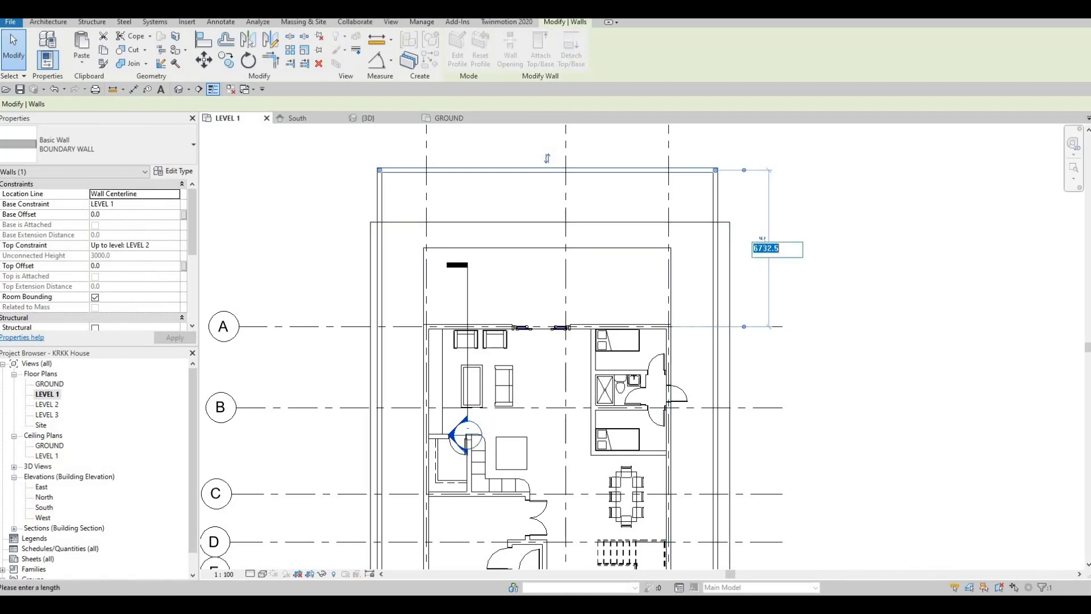
type("3000")
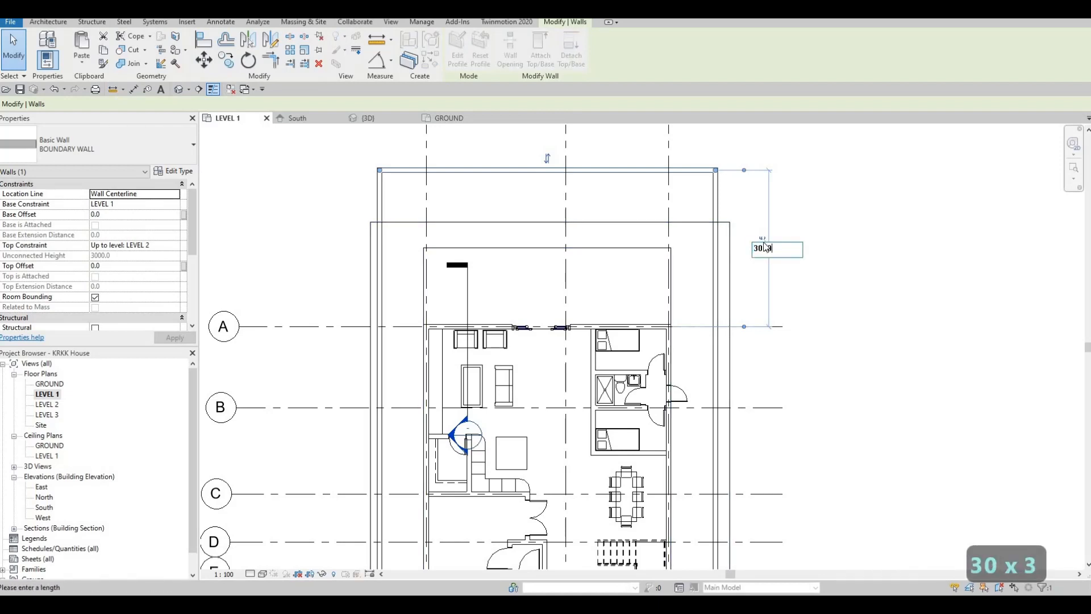
key("Return")
key("Escape")
key("Escape")
key("Escape")
scroll(614, 220, "down", 3)
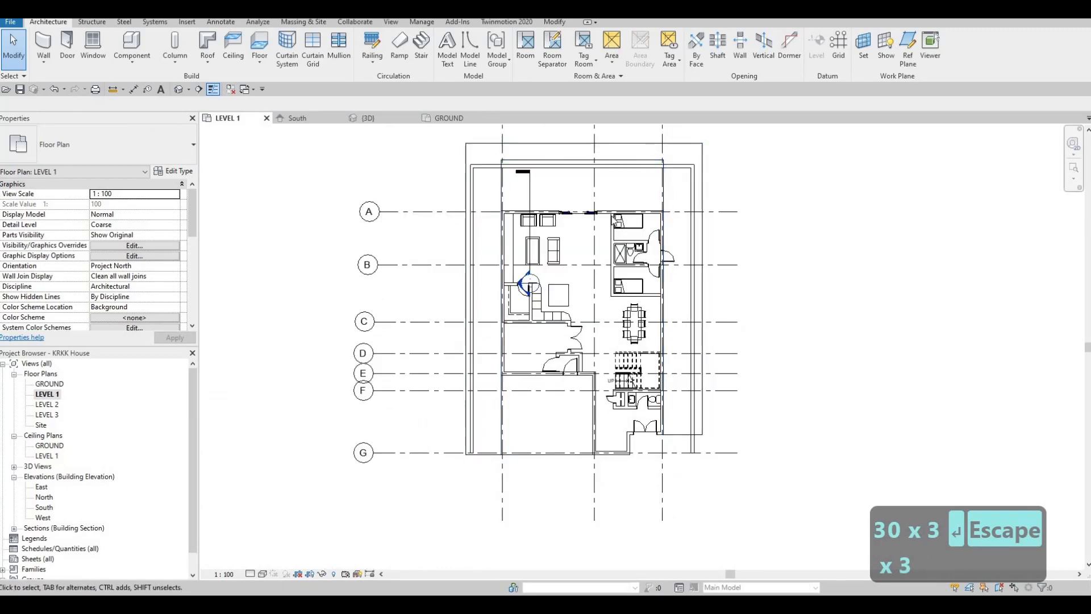
- Draw another boundary wall of the same type, about 14300 mm long, parallel to grid G in front of the house
middle_click_drag(680, 350, 689, 253)
scroll(689, 253, "down", 2)
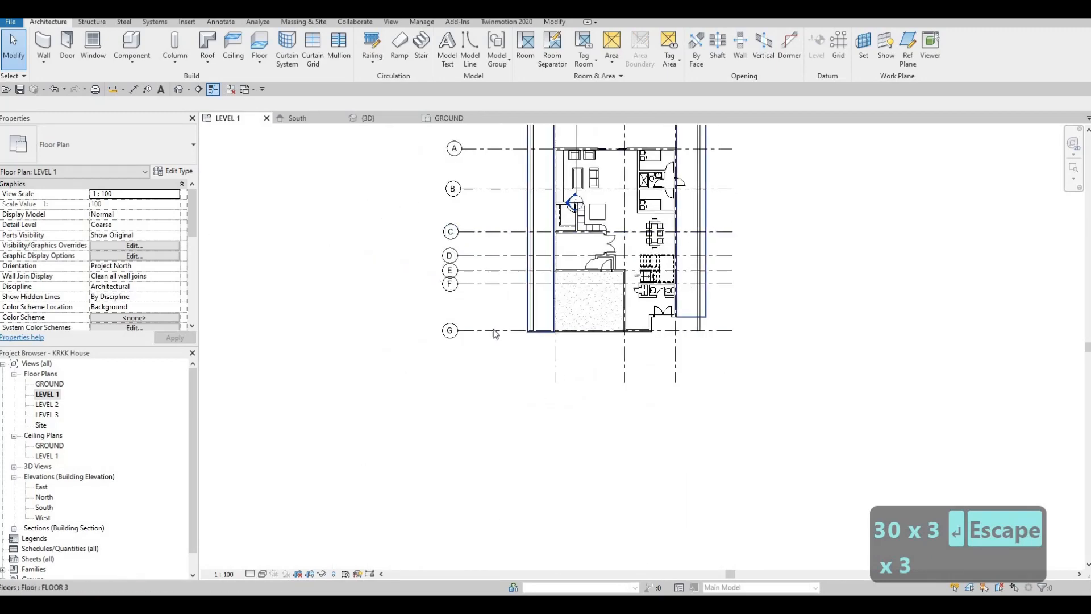
key("Escape")
left_click(531, 314)
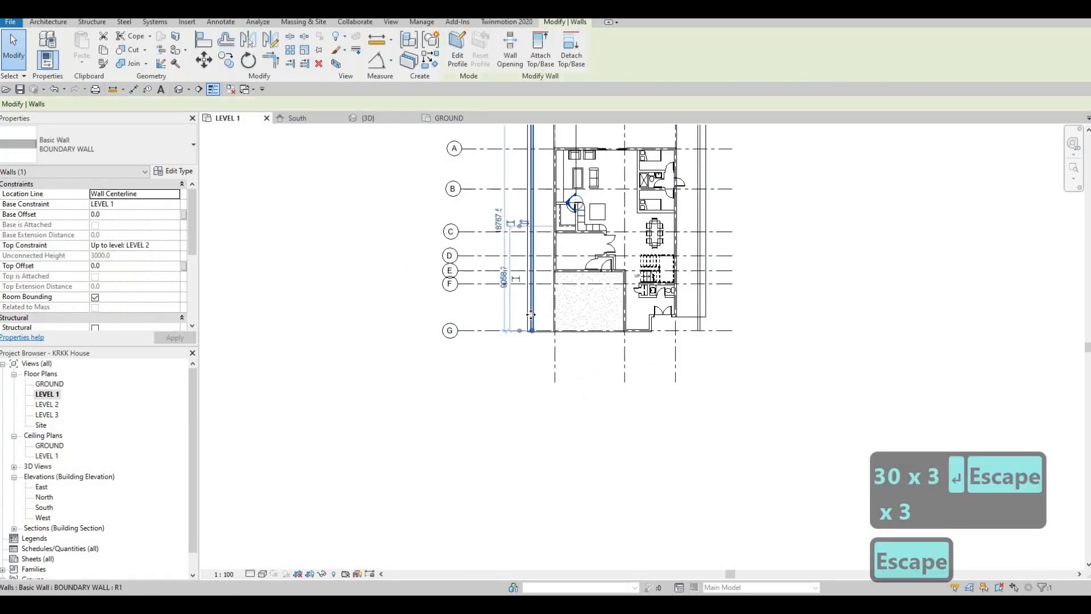
key("c")
key("s")
scroll(555, 397, "up", 2)
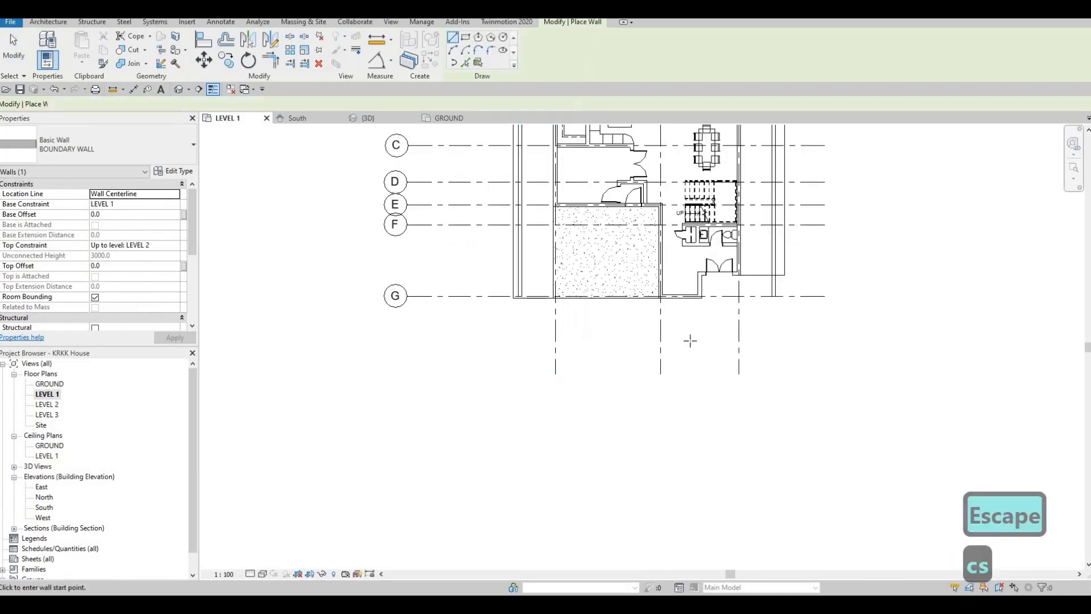
left_click(535, 340)
left_click(786, 340)
key("Escape")
key("Escape")
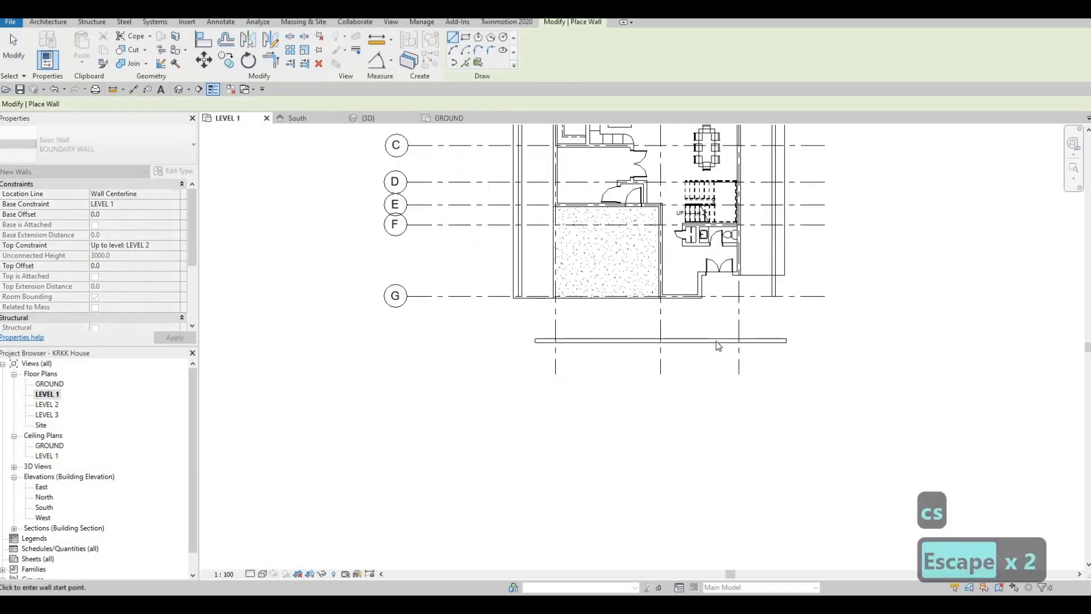
key("Escape")
- Set the distance between grid G and the front boundary wall to 3000 mm
left_click(641, 340)
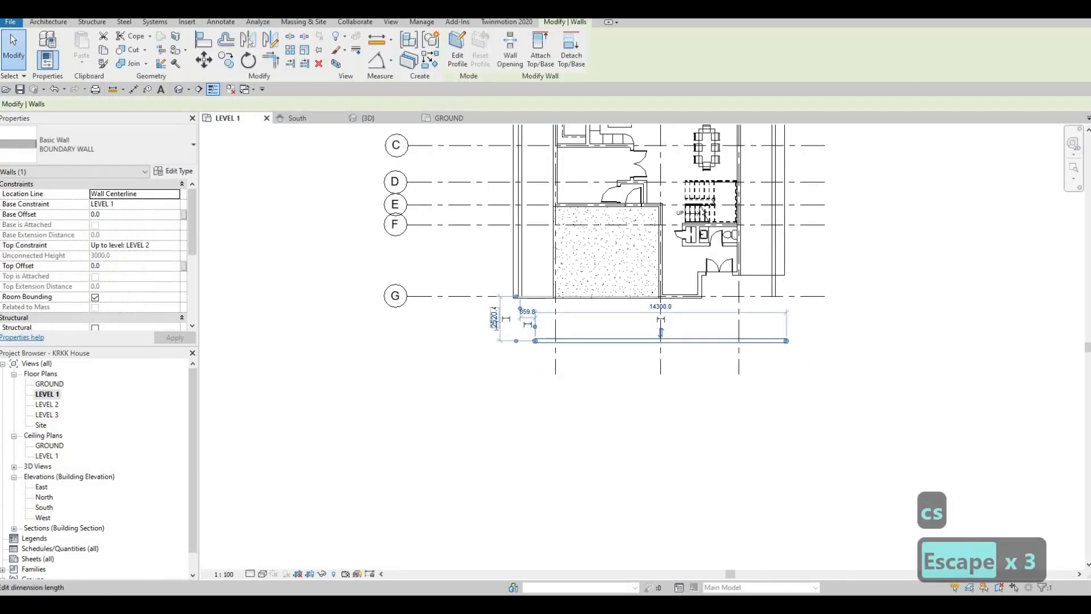
left_click(494, 318)
type("300")
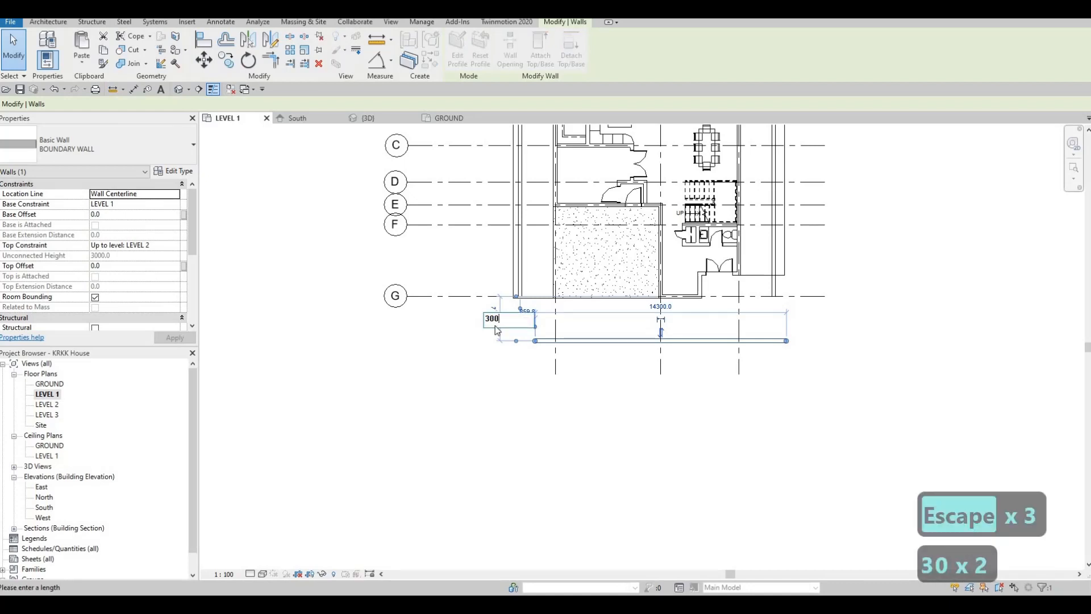
key("Return")
key("Escape")
key("Escape")
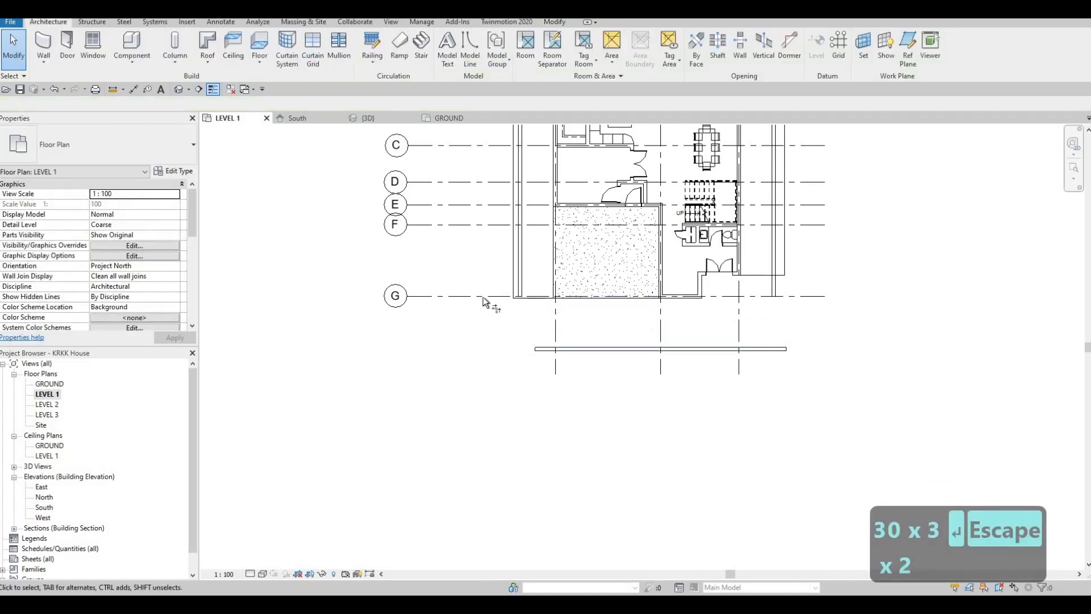
- Trim and extend both side boundary walls to form corners with the front boundary wall
key("t")
key("r")
left_click(516, 269)
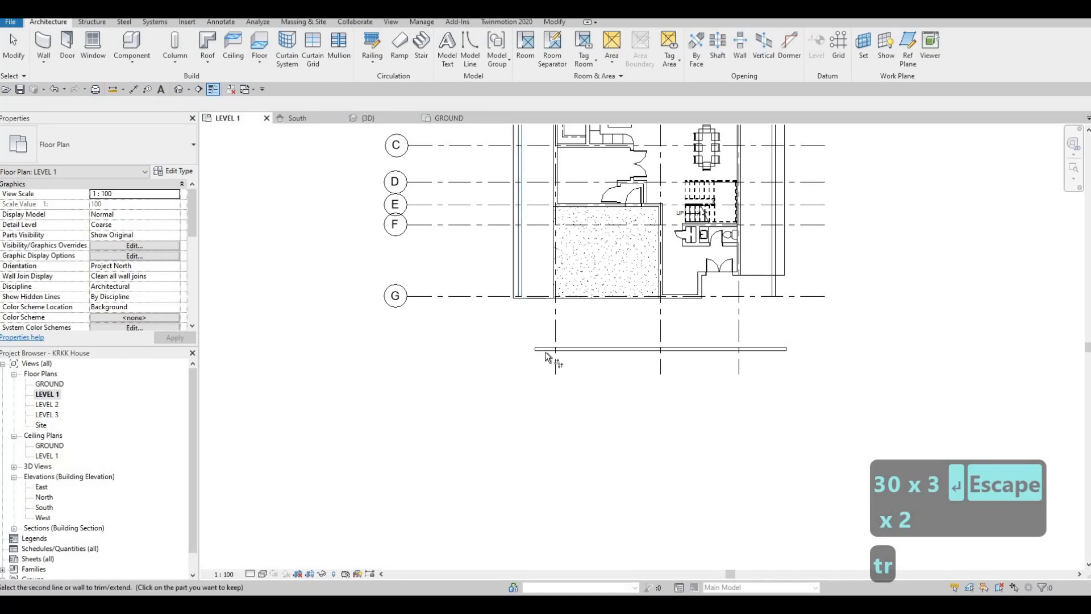
left_click(556, 350)
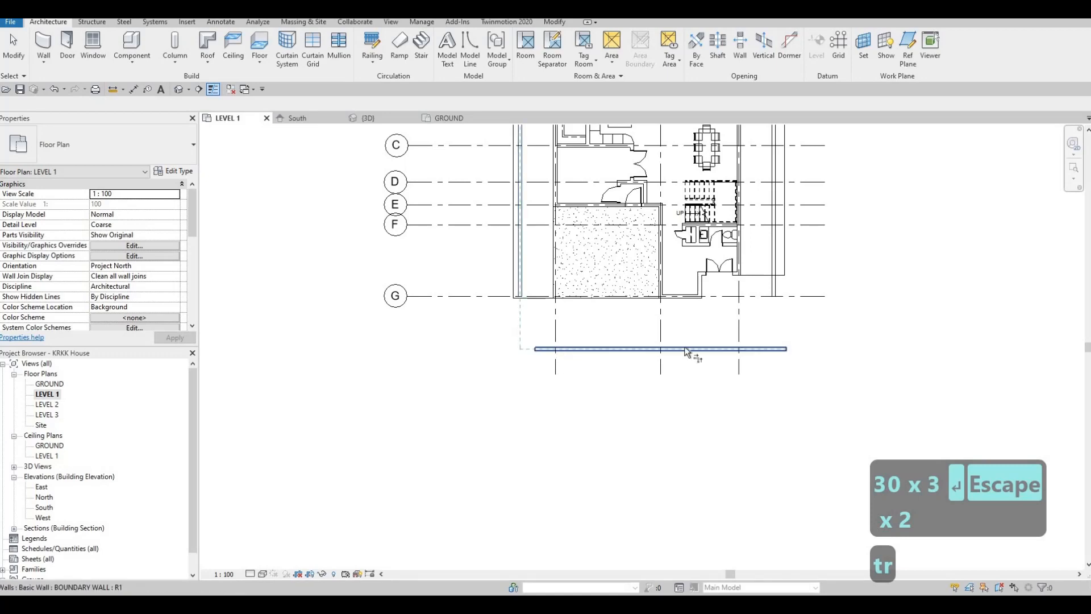
left_click(736, 350)
left_click(777, 285)
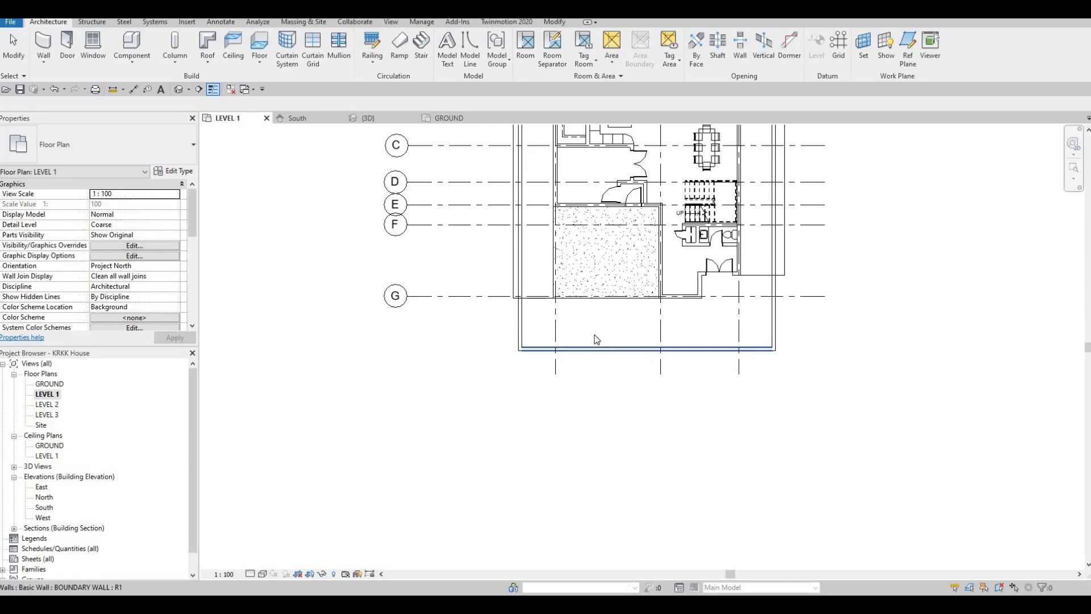
scroll(524, 391, "down", 2)
key("Escape")
- Edit the FLOOR 3 boundary, moving its two rear edges inward with the outer one on the rear boundary wall's inner face
scroll(536, 370, "up", 3)
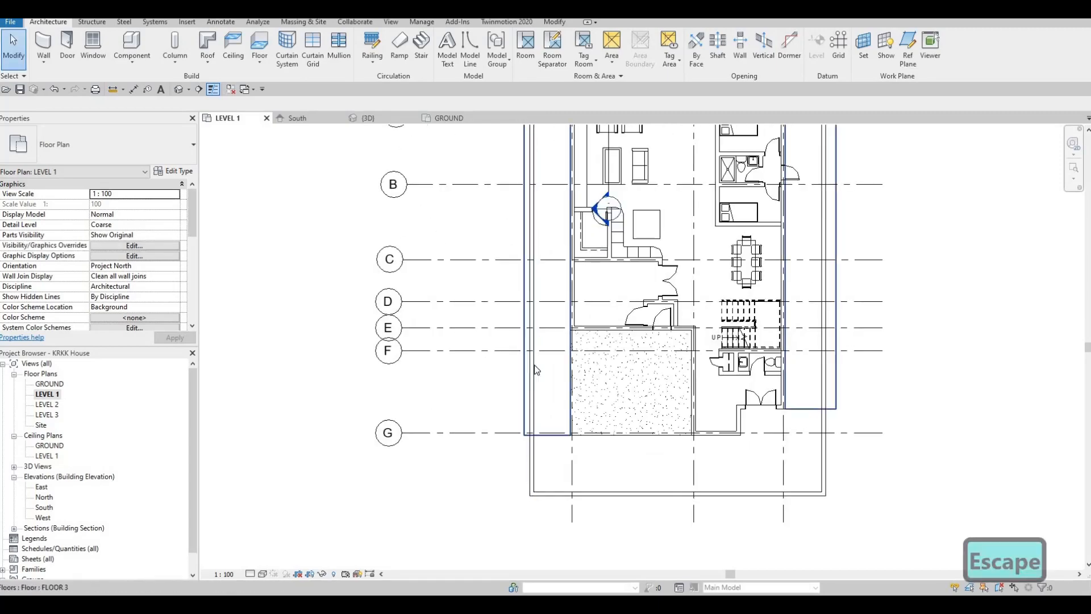
middle_click_drag(536, 380, 553, 449)
scroll(553, 449, "down", 3)
scroll(570, 248, "up", 4)
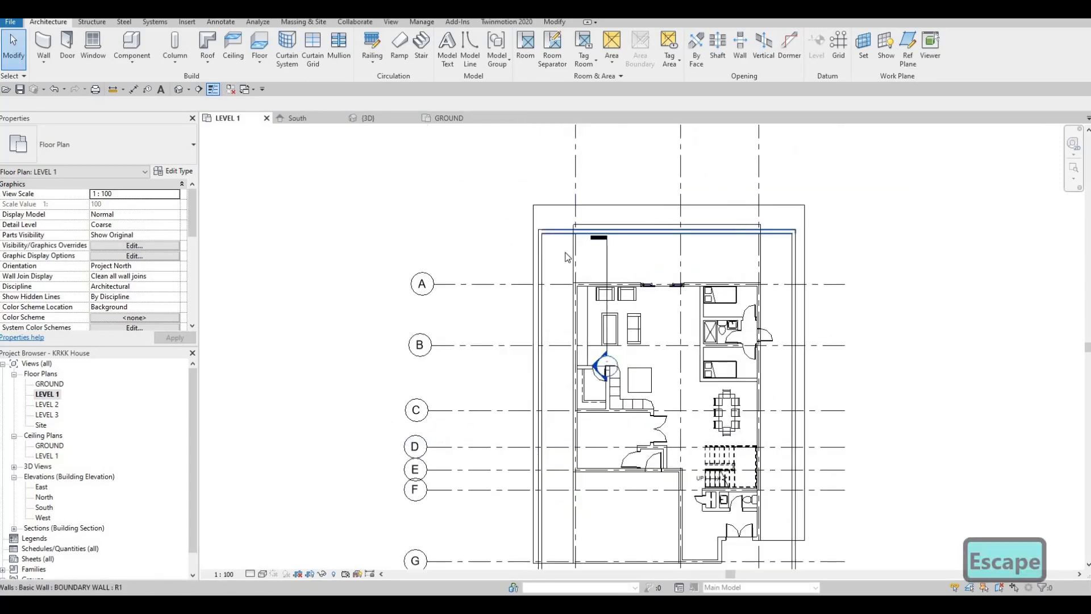
left_click(565, 251)
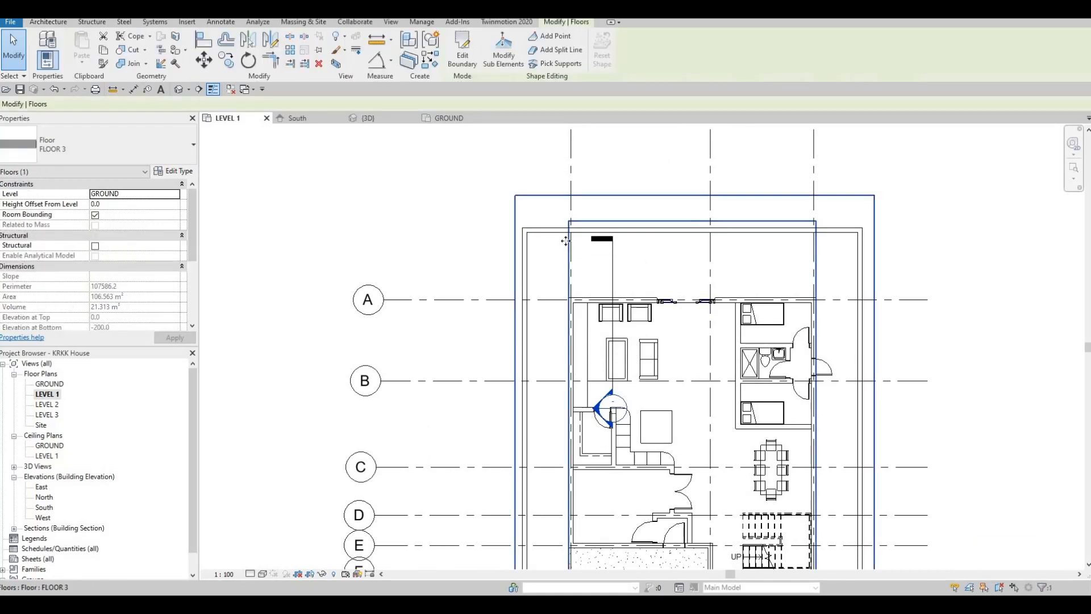
key("Escape")
left_click(543, 196)
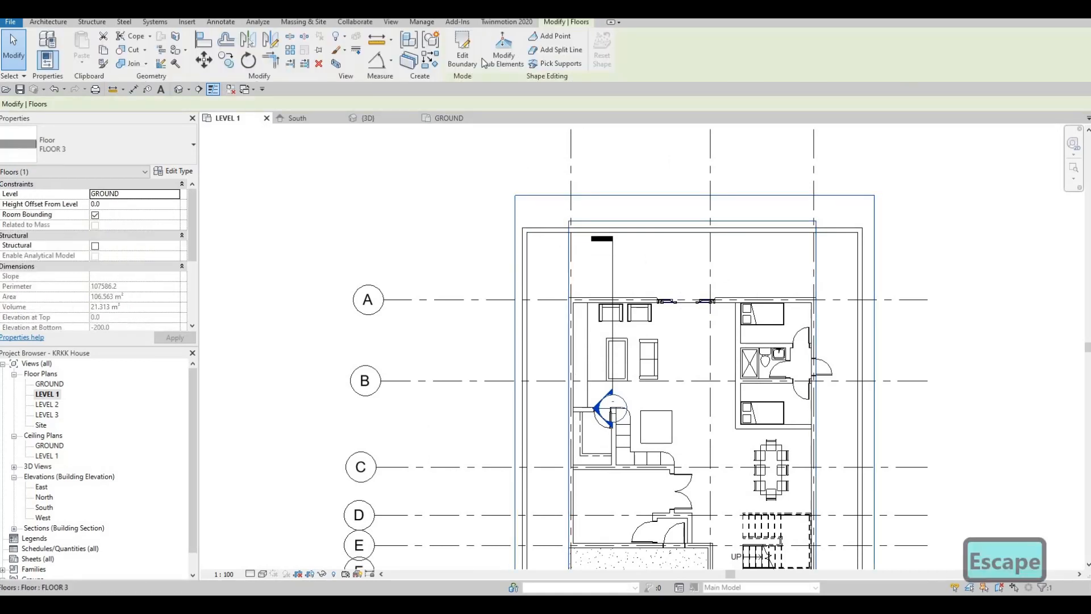
left_click(470, 61)
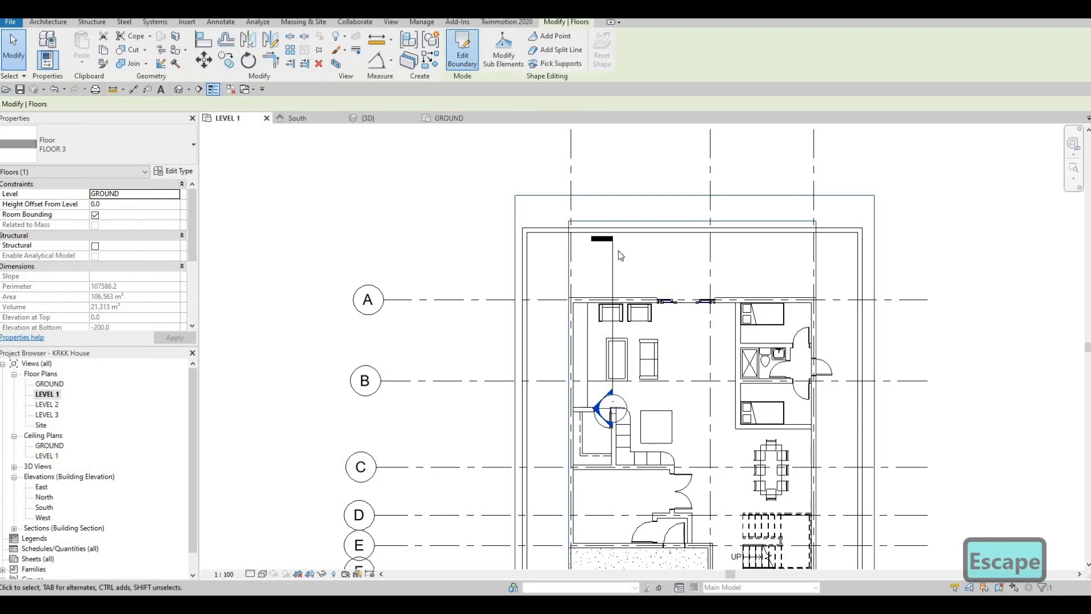
left_click_drag(675, 222, 633, 236)
left_click(695, 196)
key("Escape")
key("Escape")
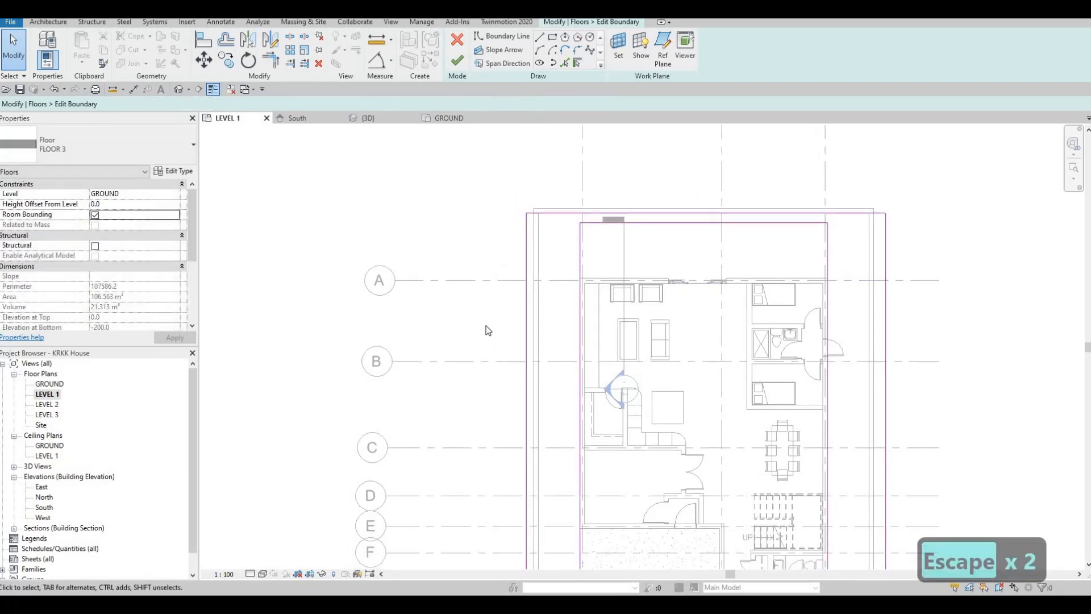
- Align the outer side edges of the FLOOR 3 sketch with the inner faces of the two side boundary walls
key("a")
key("l")
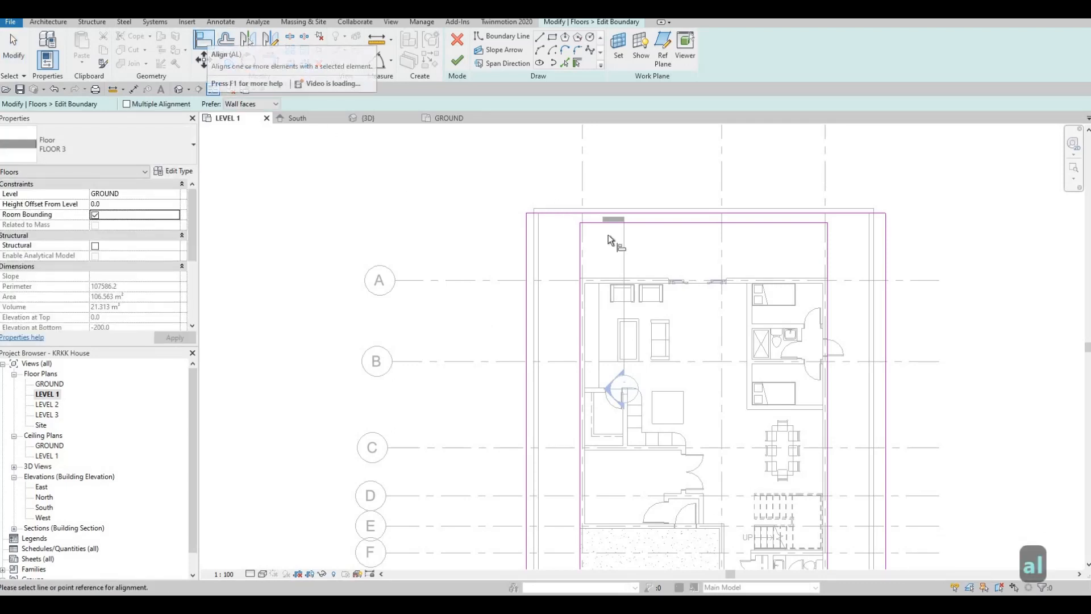
scroll(616, 243, "up", 3)
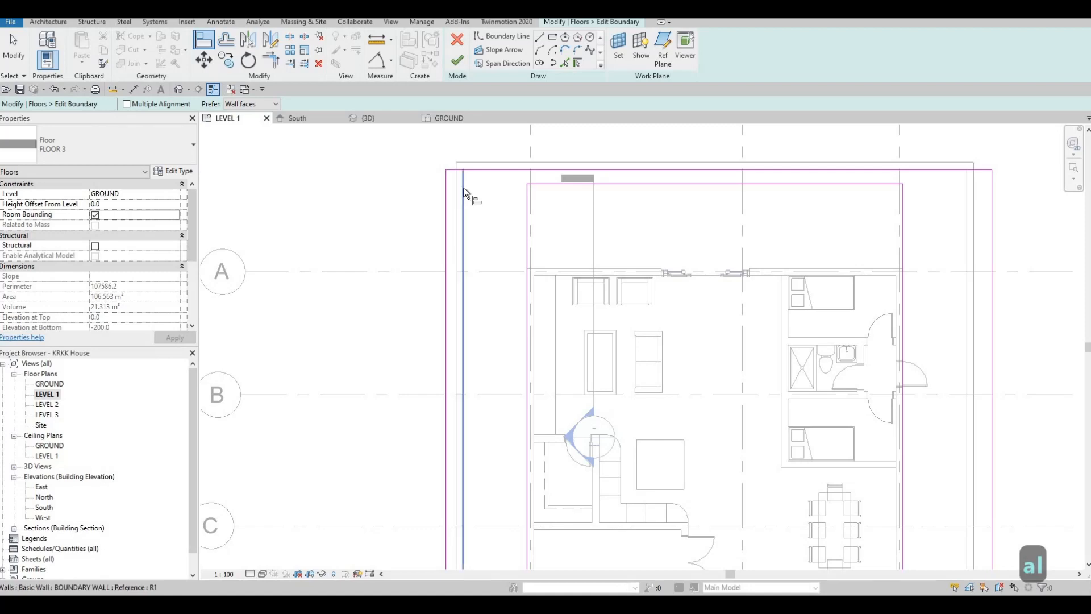
left_click(443, 186)
left_click(445, 187)
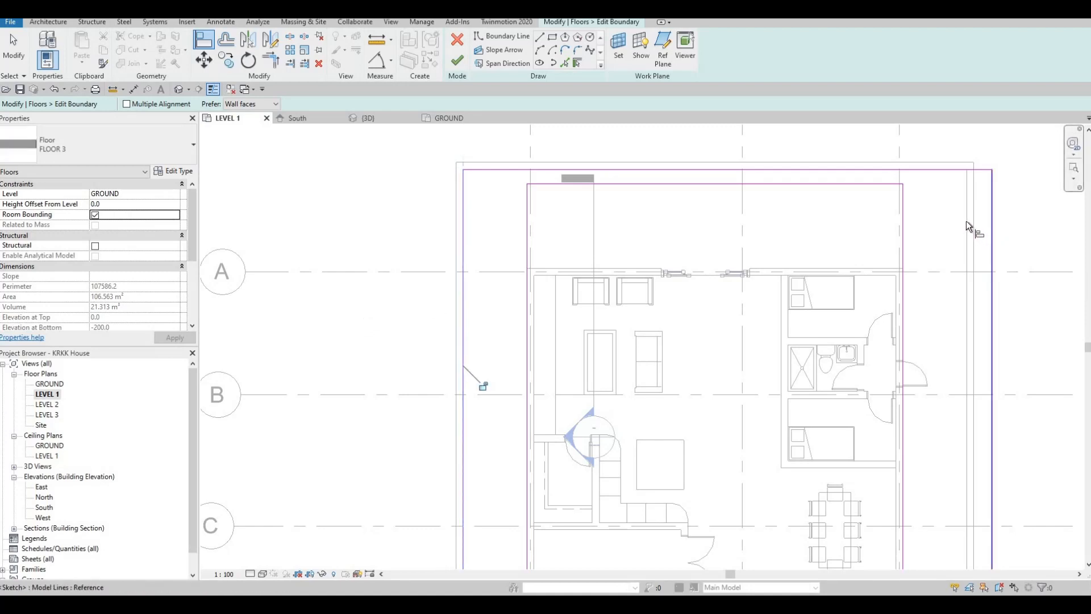
left_click(994, 236)
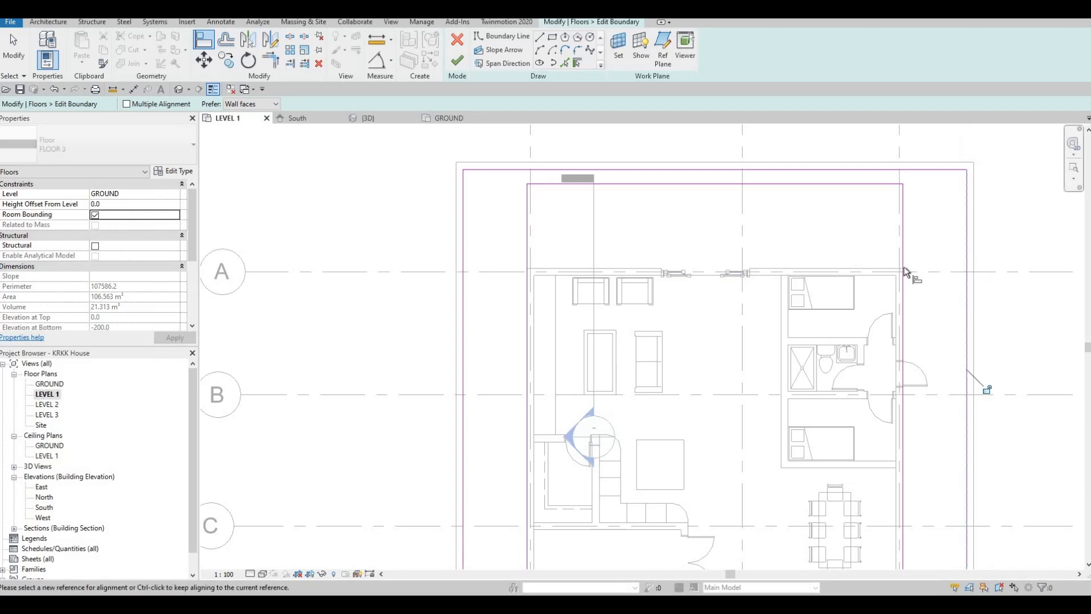
- Align the front edges of both FLOOR 3 side strips with the inner face of the front boundary wall
middle_click_drag(914, 410, 912, 338)
scroll(883, 392, "down", 1)
middle_click_drag(890, 478, 873, 287)
scroll(873, 288, "down", 1)
middle_click_drag(649, 403, 640, 337)
scroll(671, 382, "up", 1)
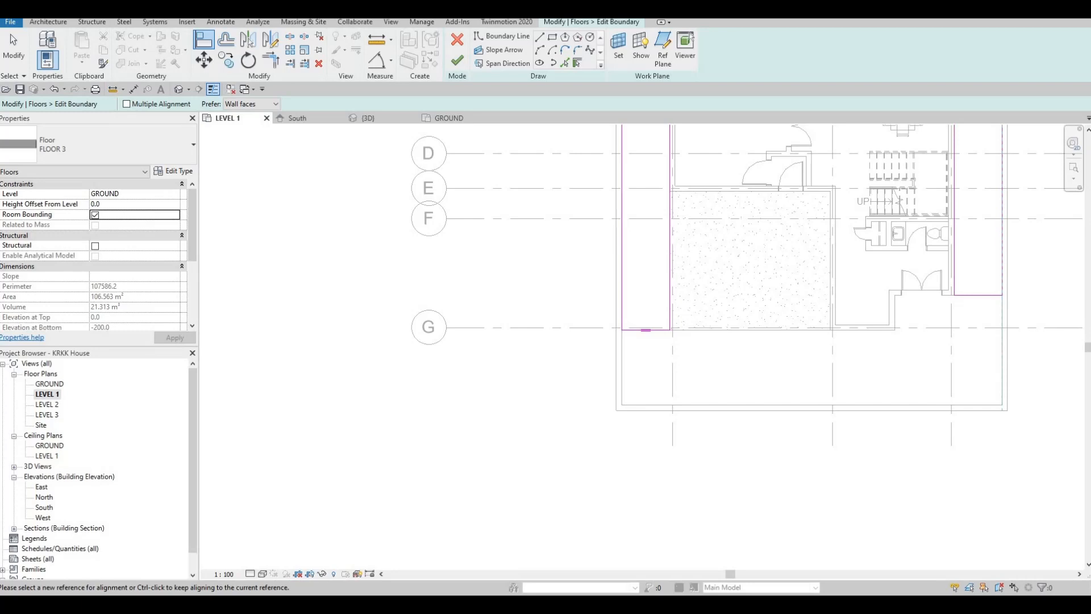
left_click(646, 404)
left_click(657, 329)
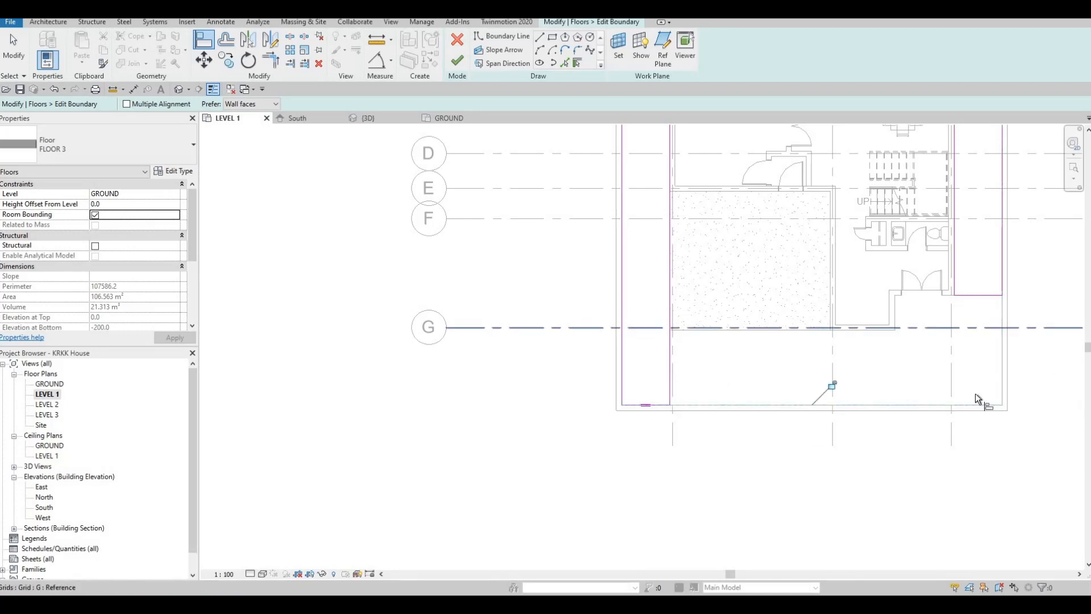
left_click(976, 404)
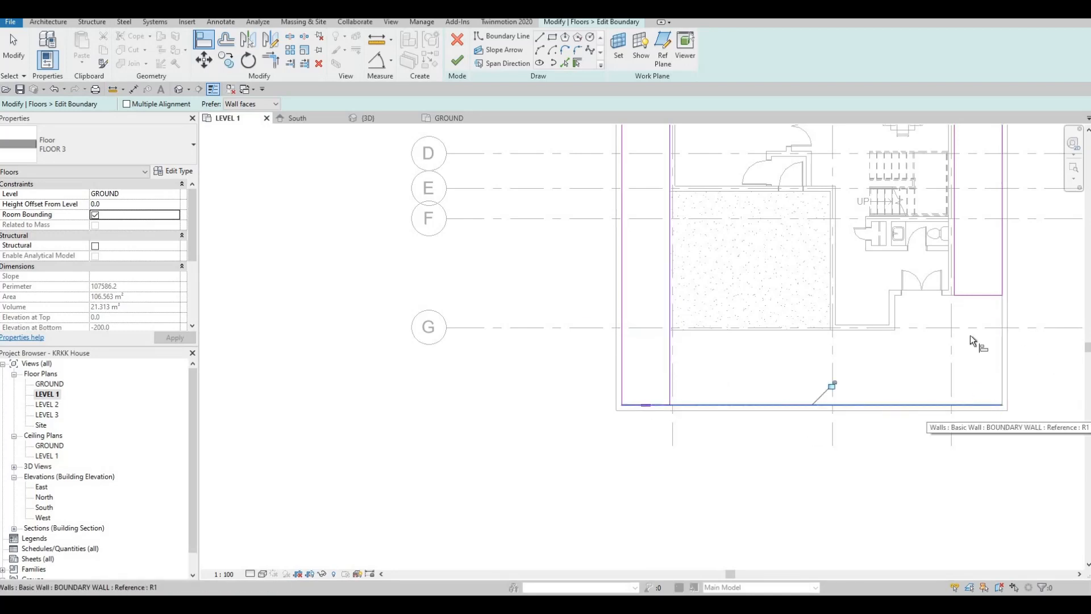
left_click(970, 296)
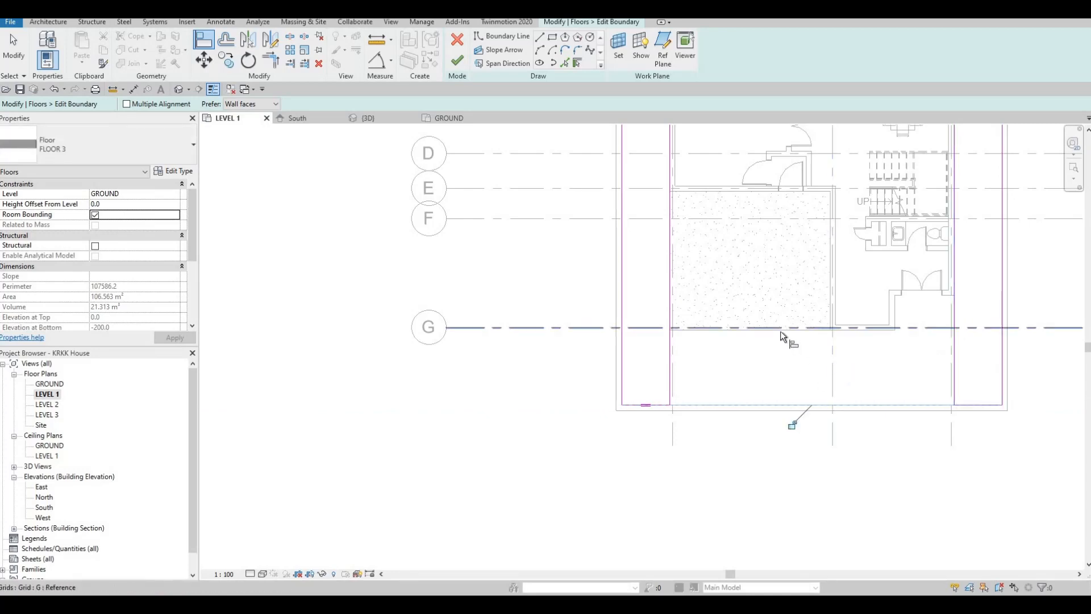
left_click(767, 404)
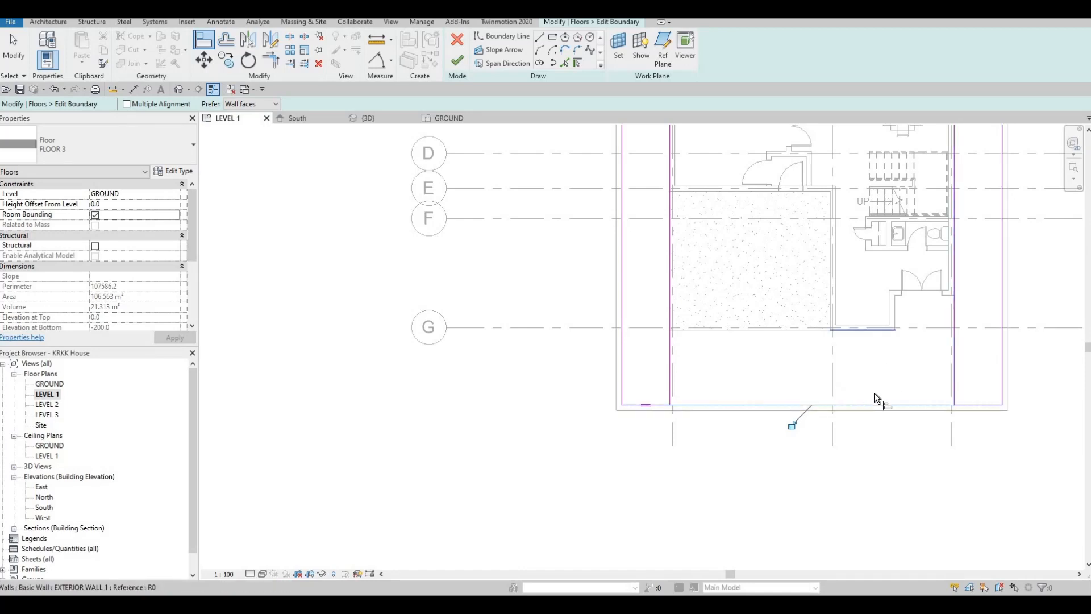
key("Escape")
key("Escape")
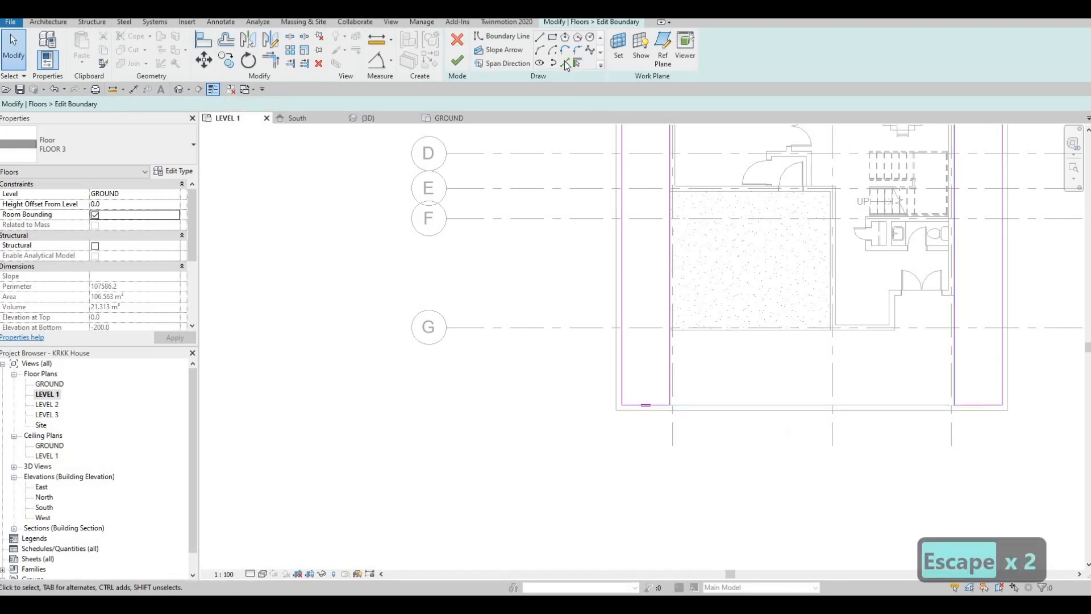
- Add floor boundary lines by picking the exterior wall faces at the entrance door, its side return and the front wall at grid G
left_click(566, 63)
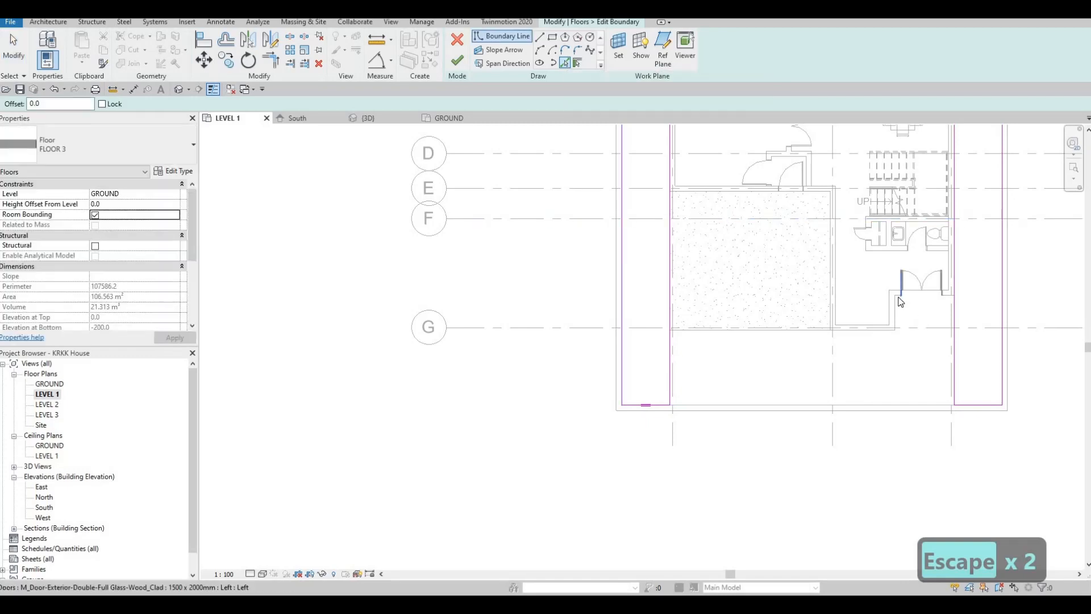
scroll(952, 292, "up", 2)
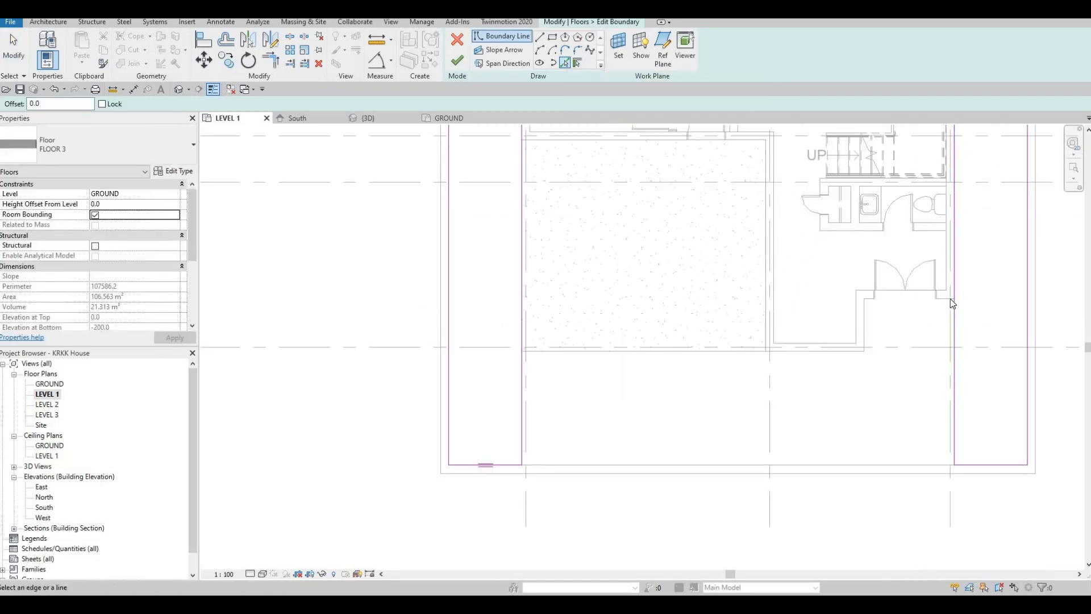
left_click(915, 310)
left_click(864, 324)
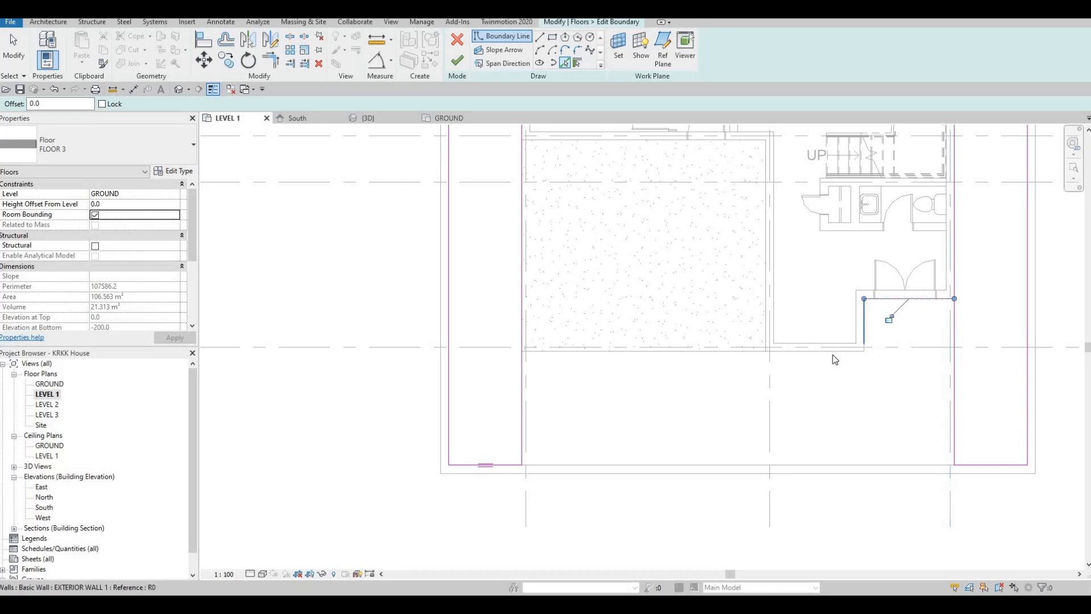
left_click(833, 353)
scroll(763, 363, "up", 4)
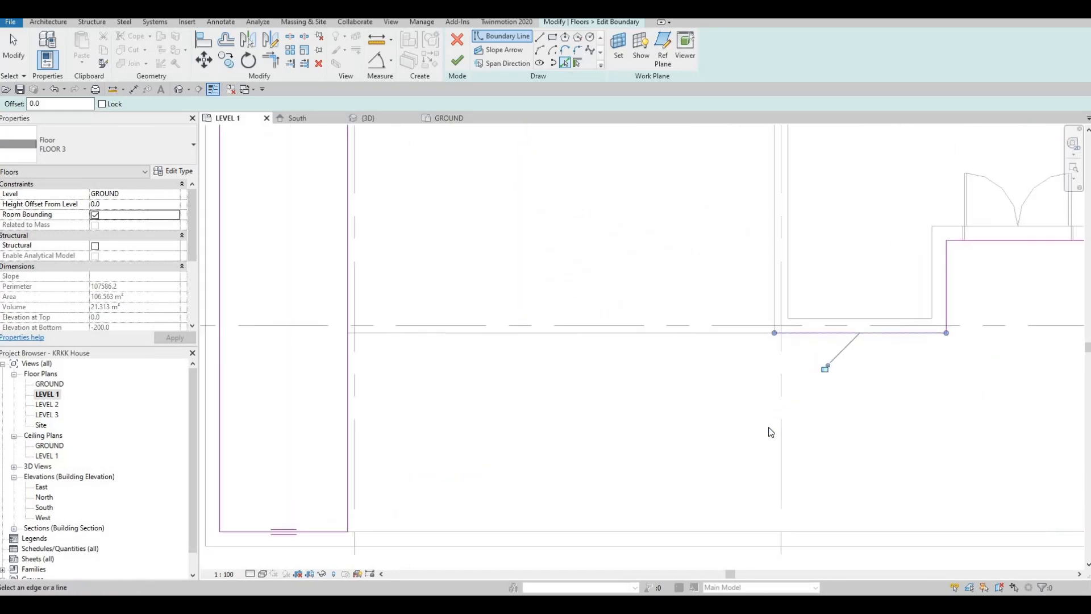
scroll(750, 304, "down", 3)
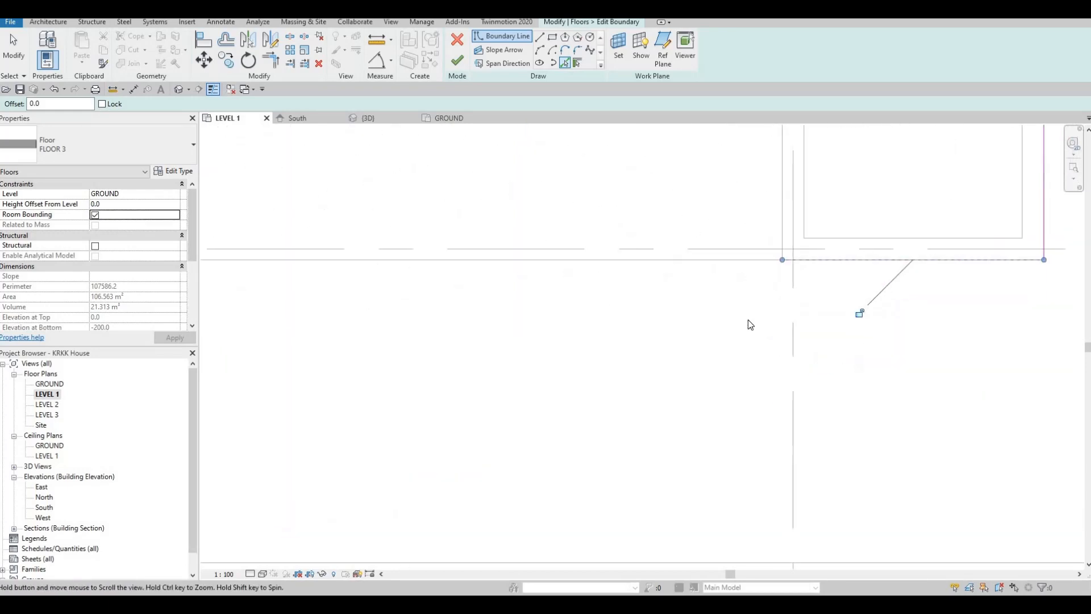
- Draw a straight boundary line from the garage-side end of the front wall line at grid G to the front boundary wall's inner face
left_click(539, 36)
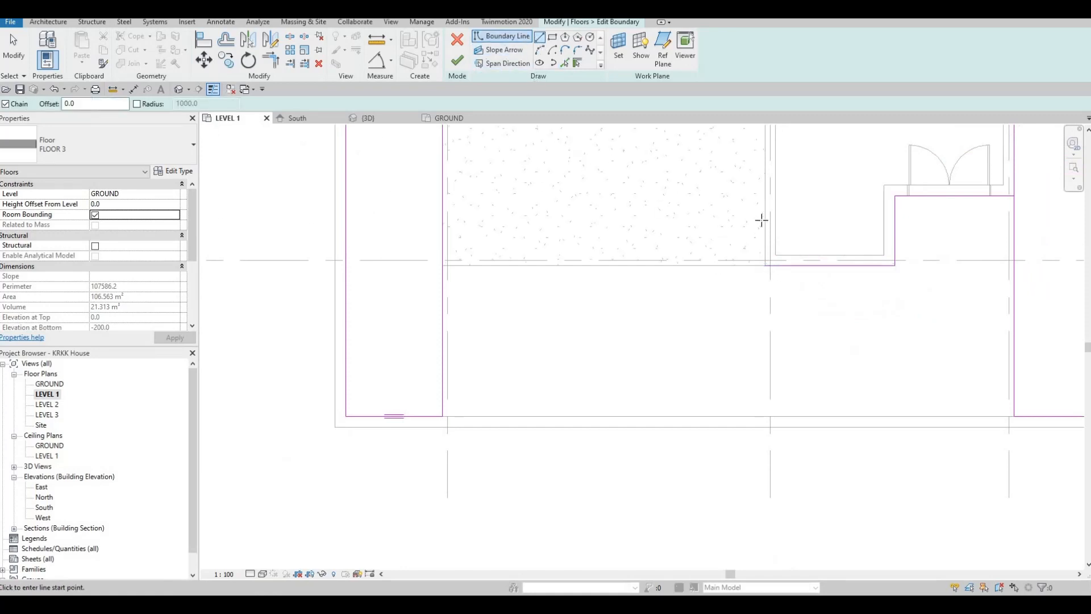
left_click(765, 266)
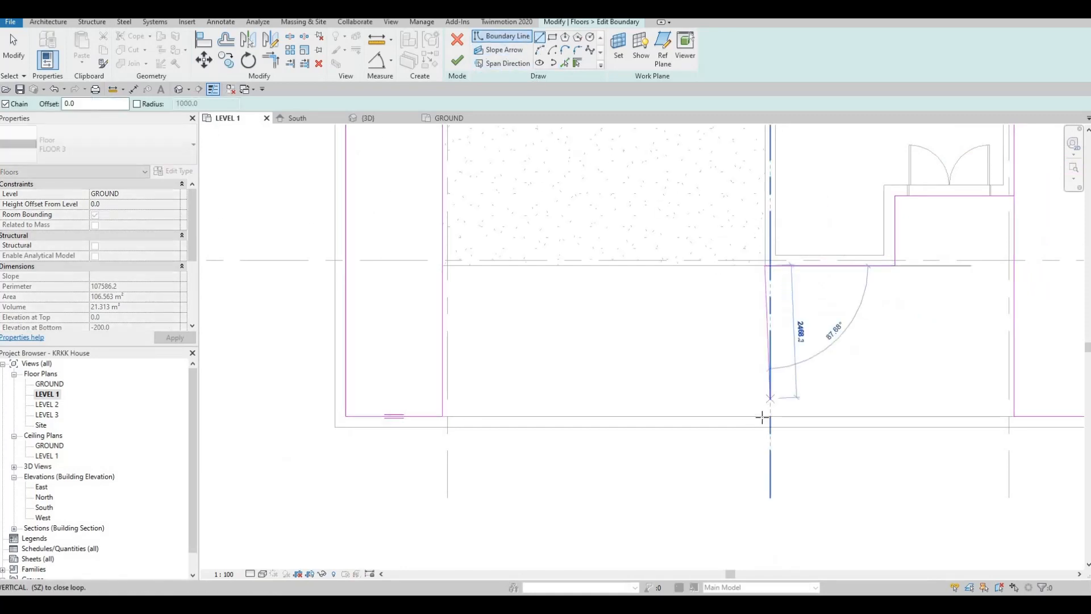
left_click(766, 416)
key("Escape")
key("Escape")
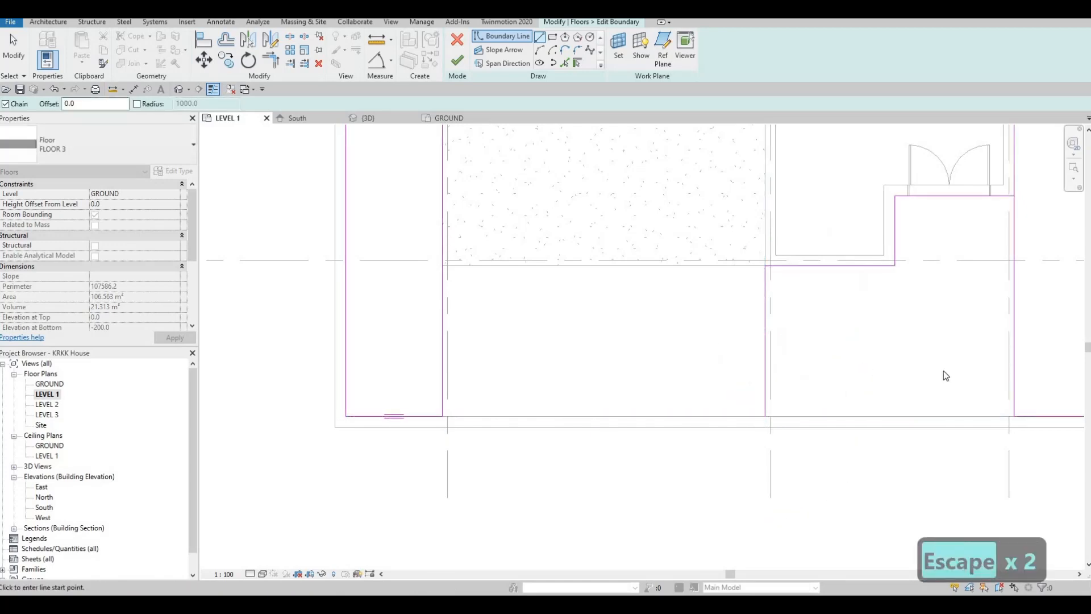
- Trim the FLOOR 3 sketch into a closed loop at the entrance door line and along the front edge, and finish the boundary edit
scroll(785, 393, "down", 1)
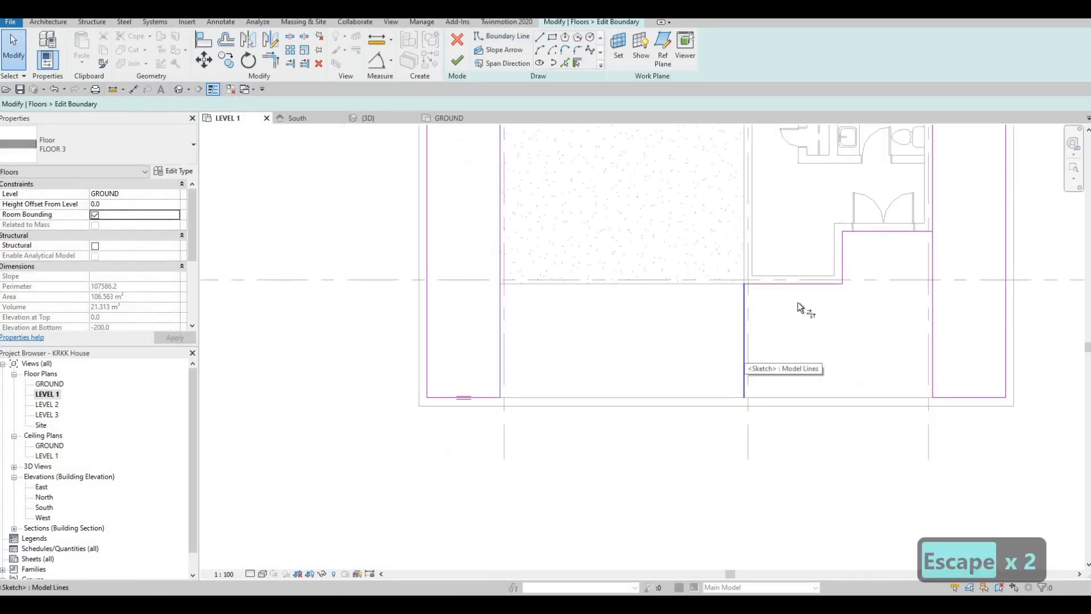
key("t")
key("r")
left_click(935, 208)
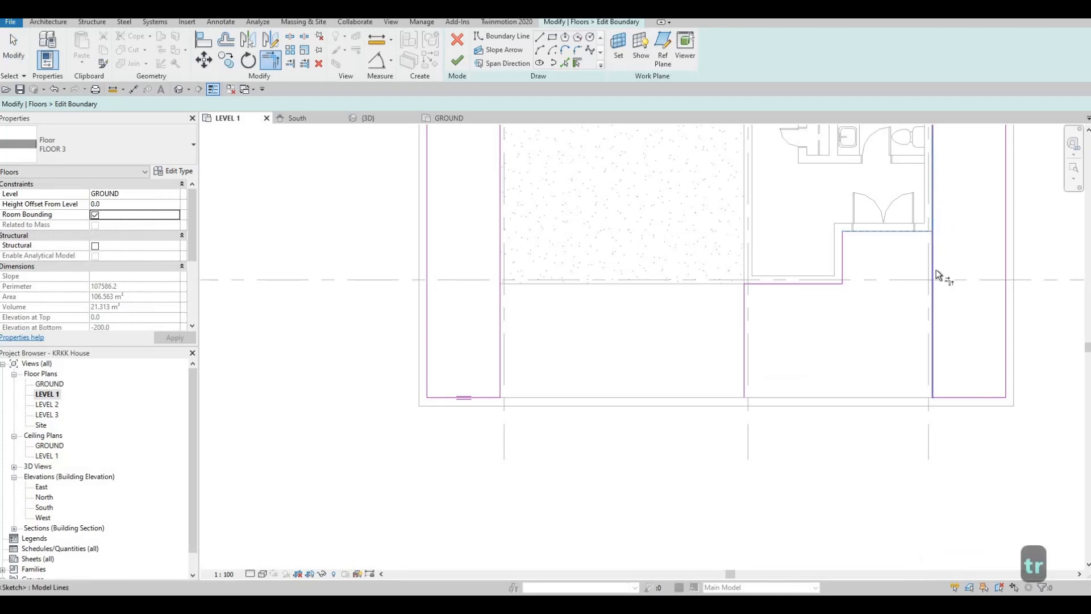
left_click(970, 397)
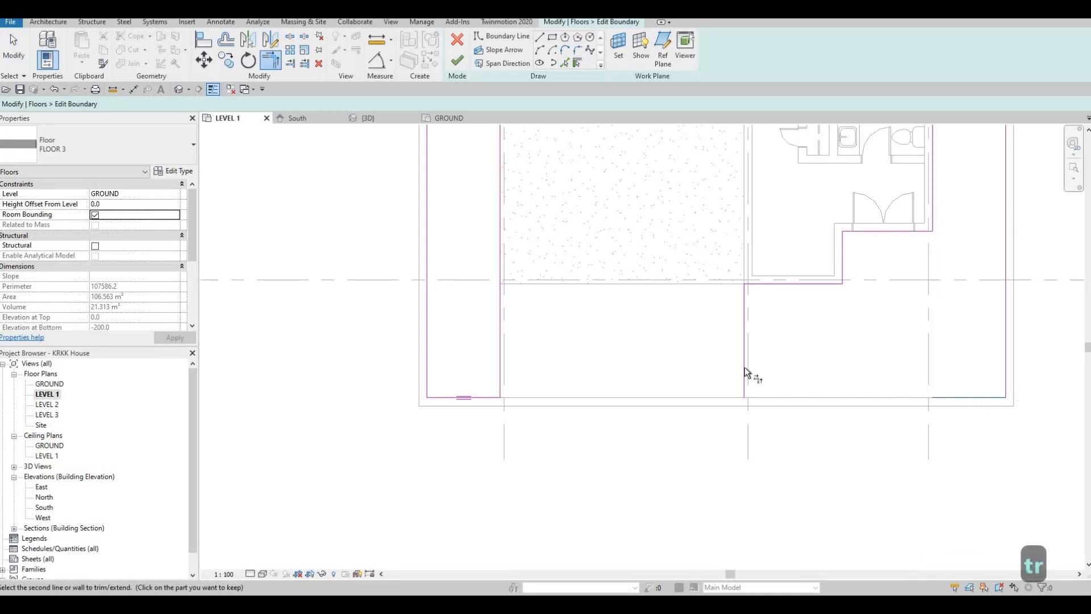
left_click(744, 372)
middle_click_drag(775, 356, 706, 436)
scroll(705, 436, "down", 1)
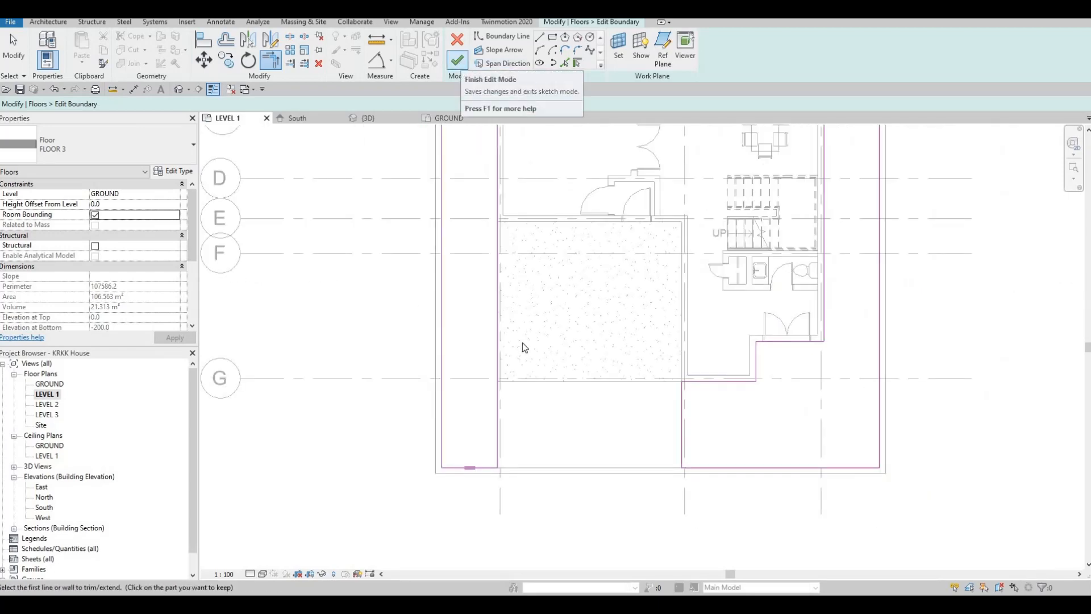
left_click(458, 61)
key("Escape")
key("Escape")
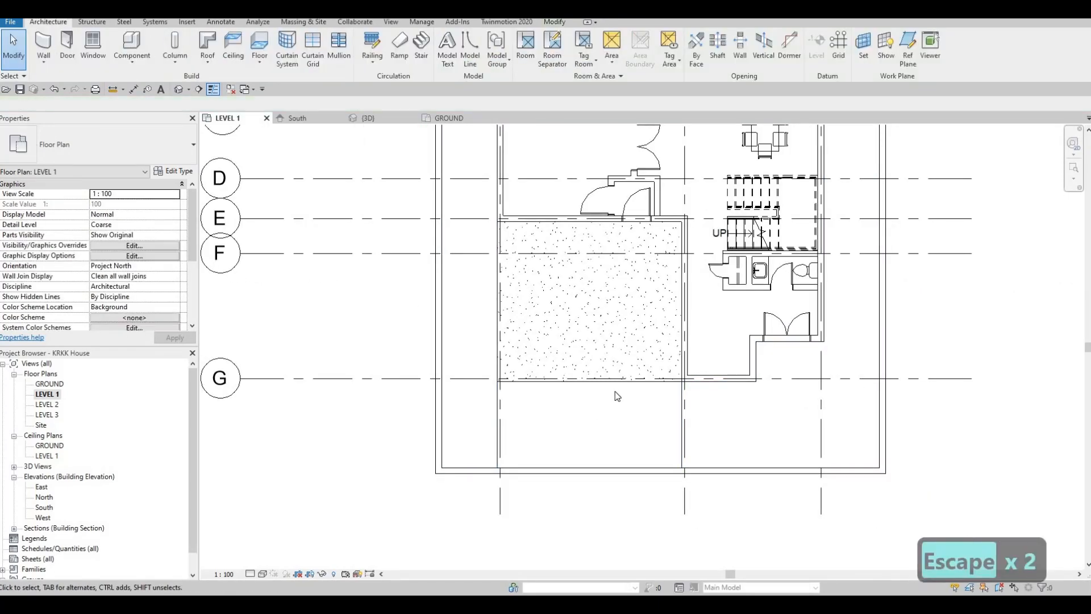
- Edit the FLOOR 2 boundary, aligning its front edge with the inner face of the front boundary wall, and finish the sketch
left_click(604, 382)
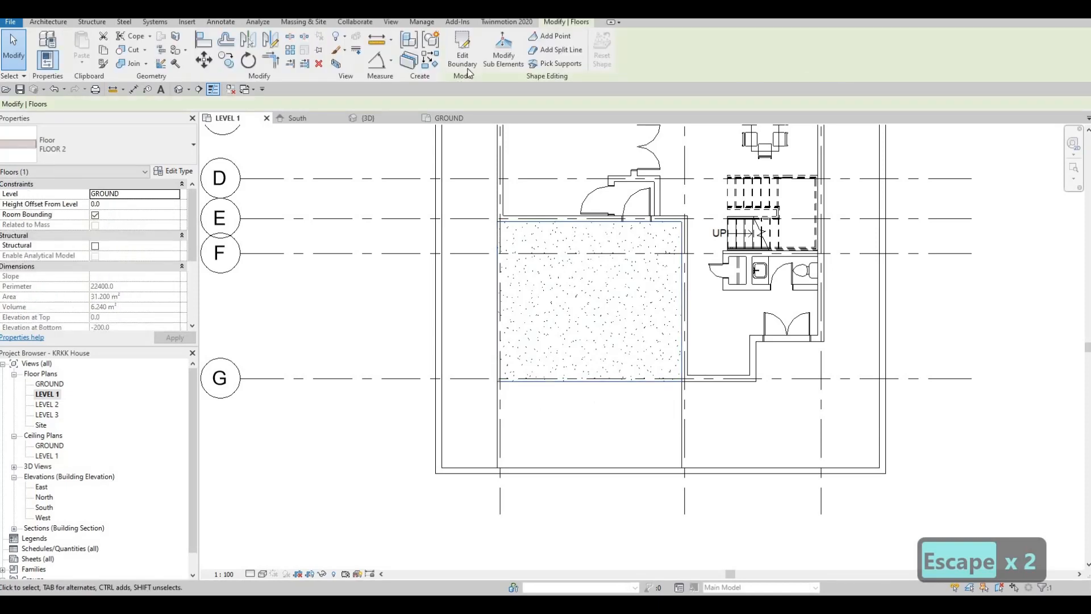
left_click(462, 61)
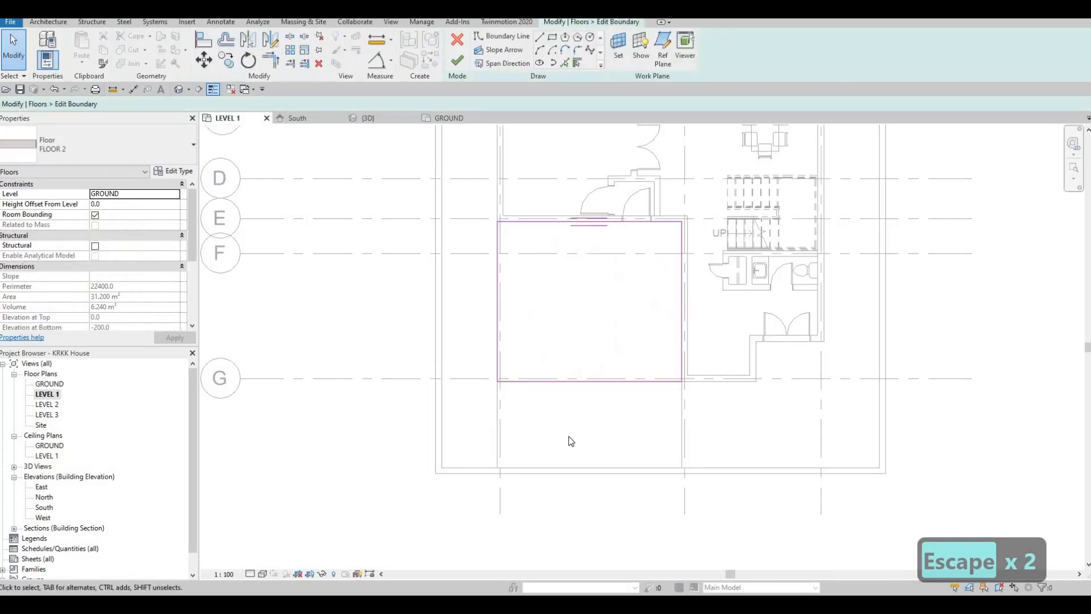
key("a")
key("l")
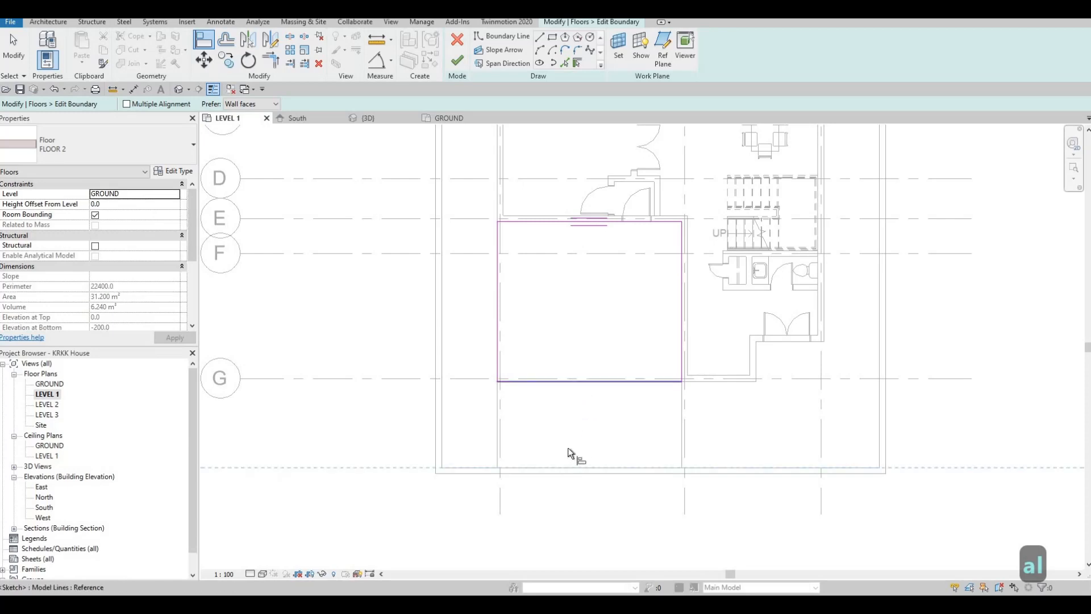
left_click(567, 453)
key("Escape")
key("Escape")
scroll(520, 425, "up", 2)
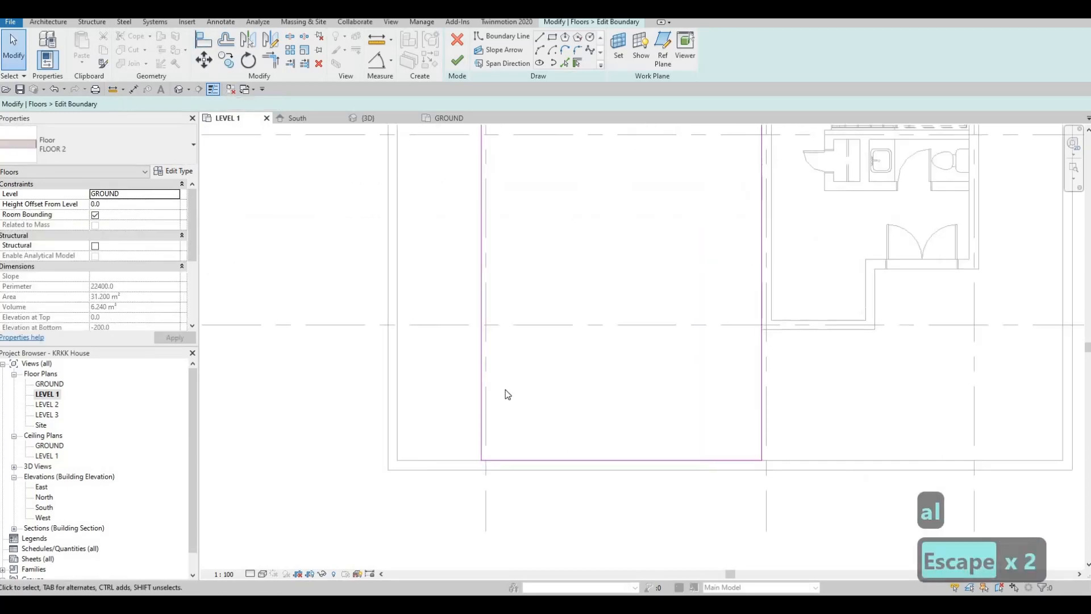
left_click(457, 60)
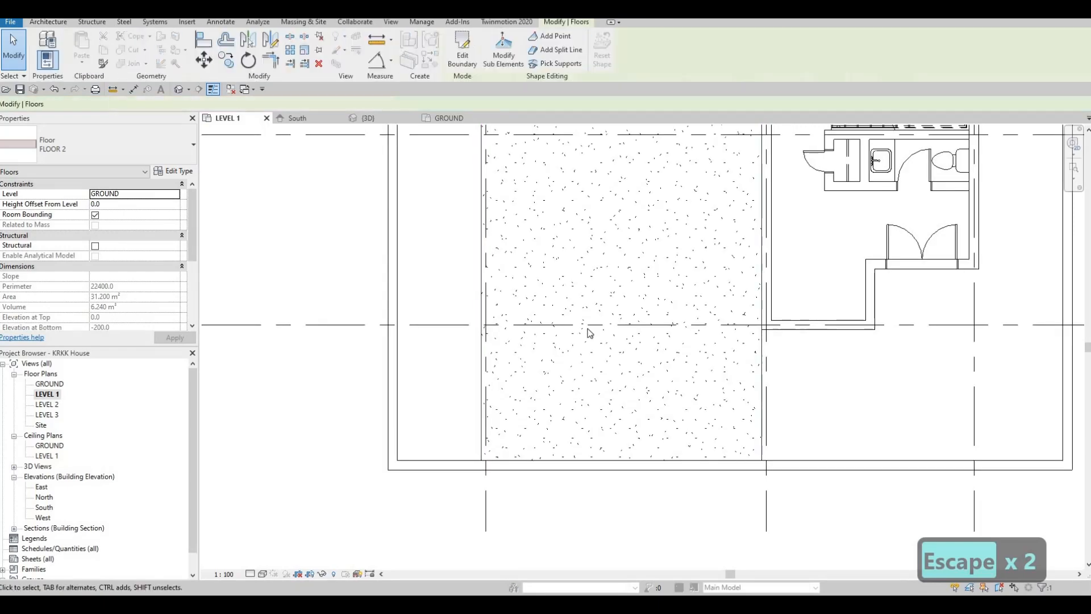
scroll(589, 333, "down", 5)
key("Escape")
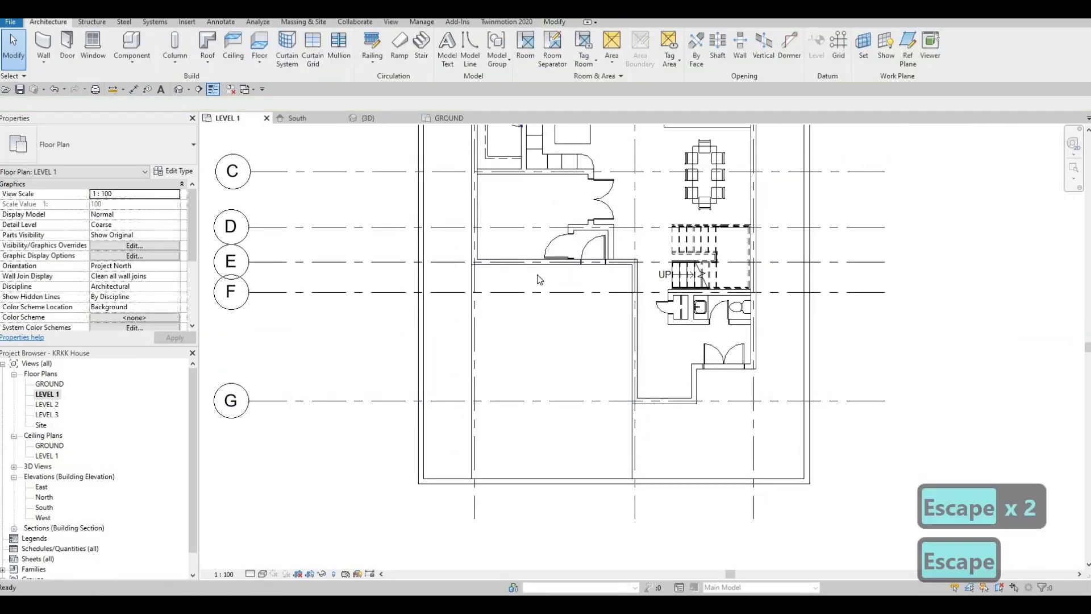
mouse_move(500, 336)
middle_mouse_down()
mouse_move(510, 293)
mouse_move(503, 352)
middle_mouse_up()
scroll(510, 292, "down", 1)
middle_click_drag(509, 278, 501, 326)
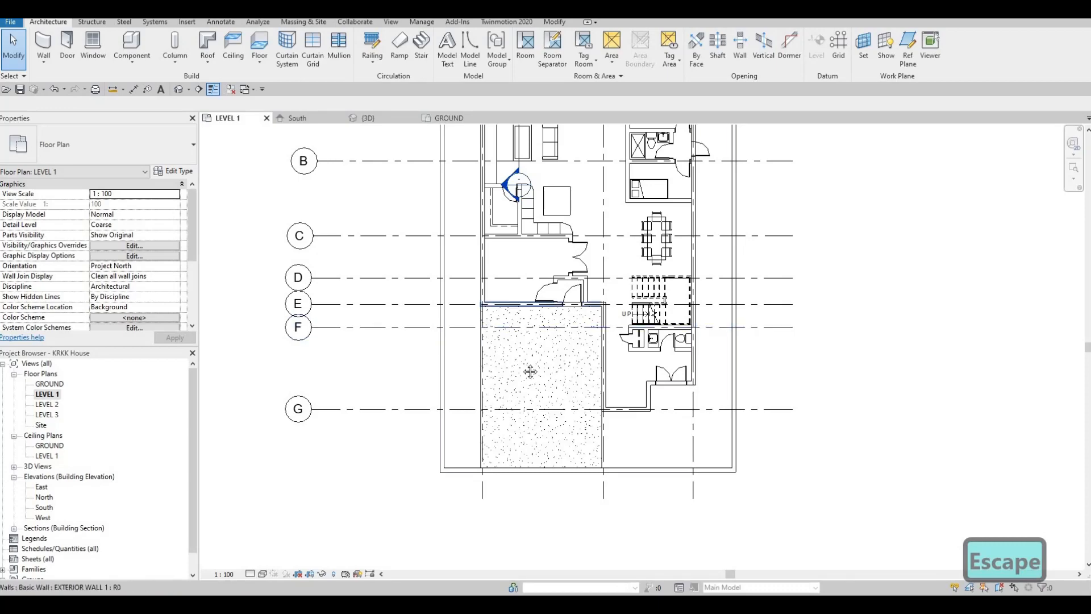
middle_click_drag(531, 373, 550, 387)
scroll(521, 306, "down", 1)
mouse_move(536, 272)
middle_mouse_down()
mouse_move(544, 317)
mouse_move(508, 375)
middle_mouse_up()
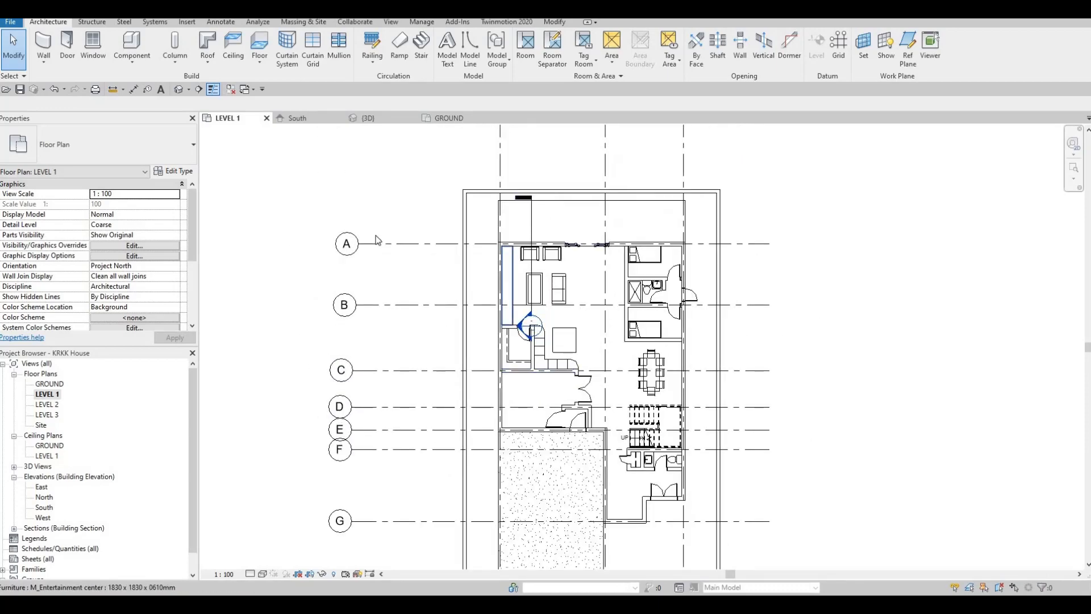
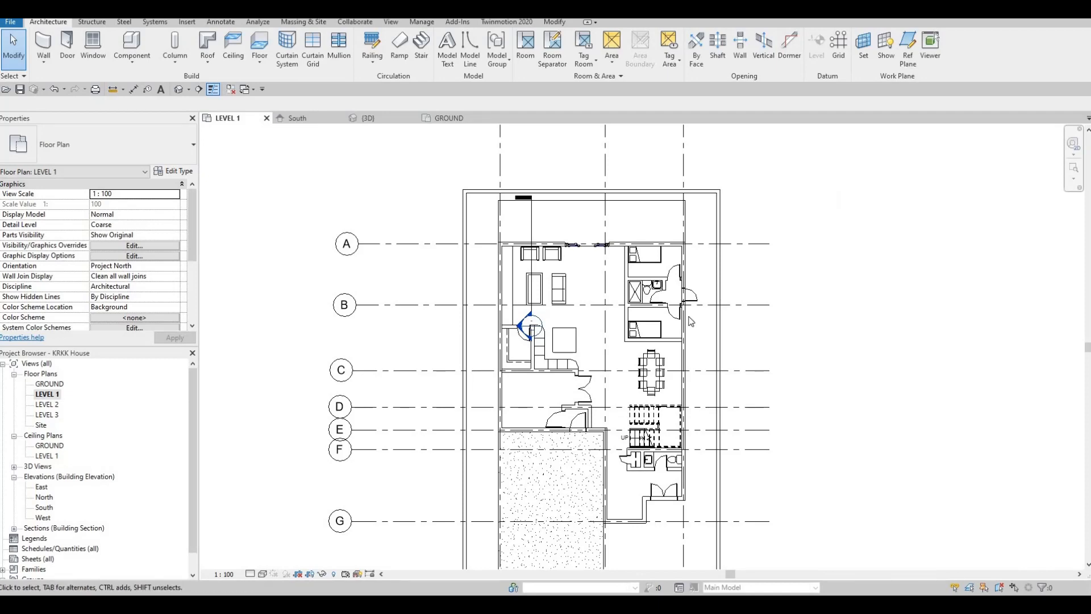
- Open the boundary sketch of the FLOOR 3 grass around the house for editing
middle_click_drag(666, 501, 693, 302)
key("Escape")
scroll(708, 290, "up", 1)
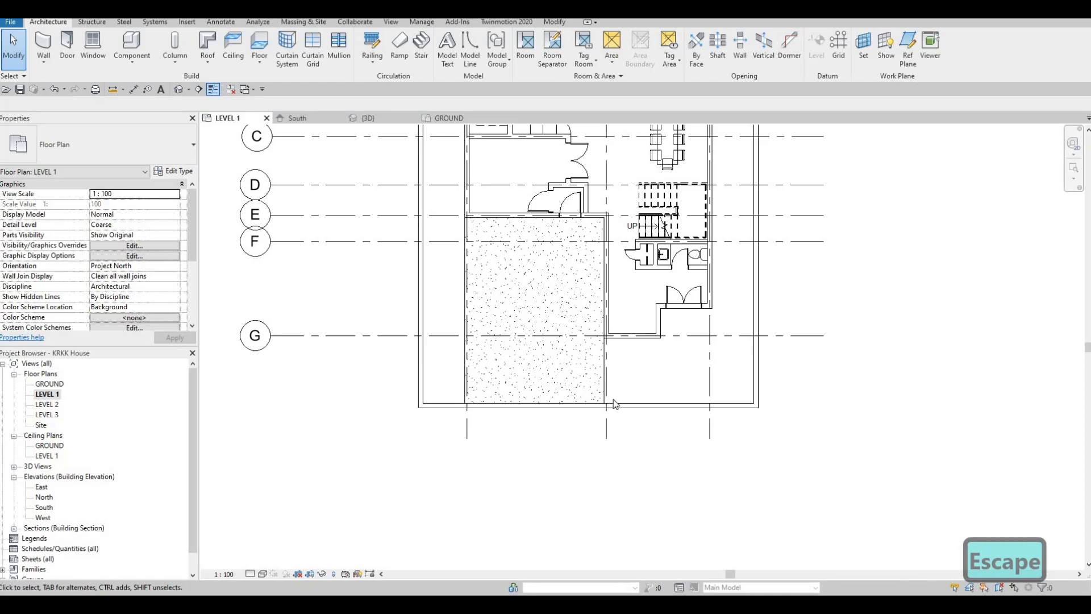
key("Tab")
key("Tab")
left_click(752, 387)
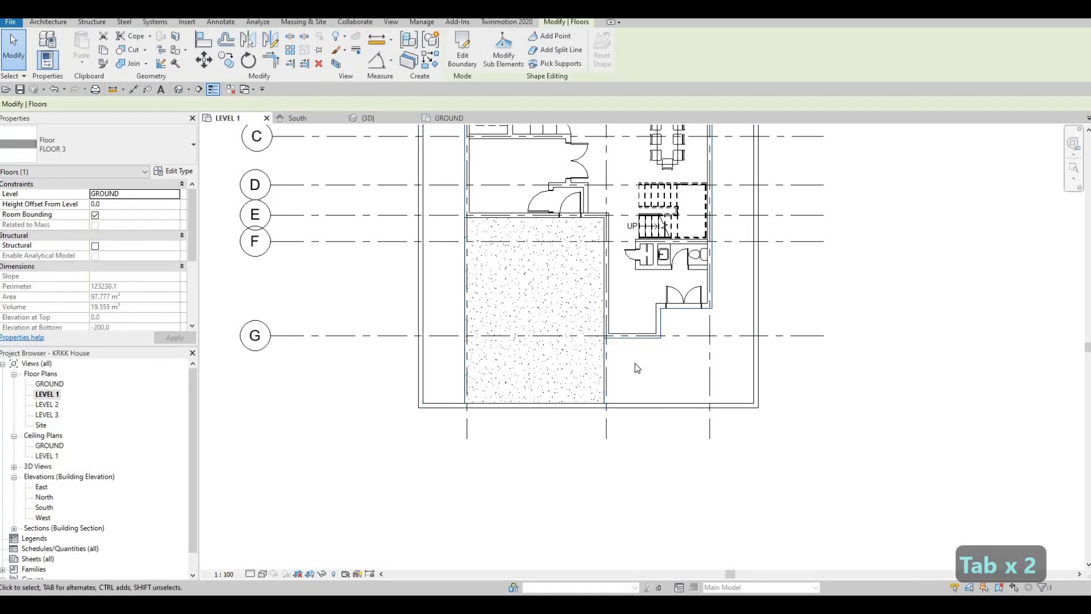
left_click(463, 64)
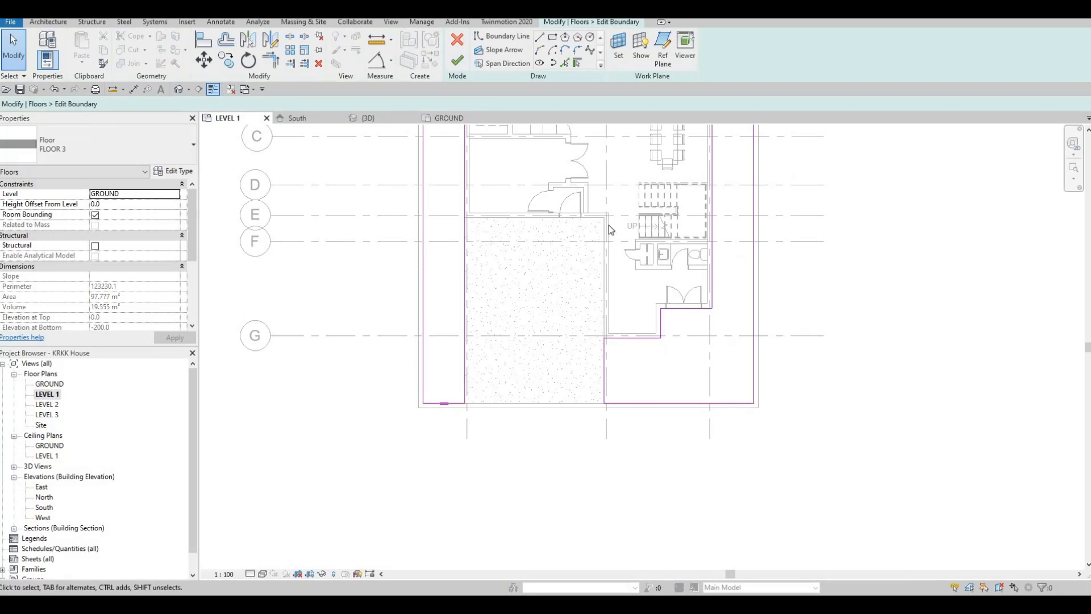
- Sketch a rectangular opening about 1894 by 611 mm in the grass in front of the entrance door, ending at grid 3
left_click(555, 39)
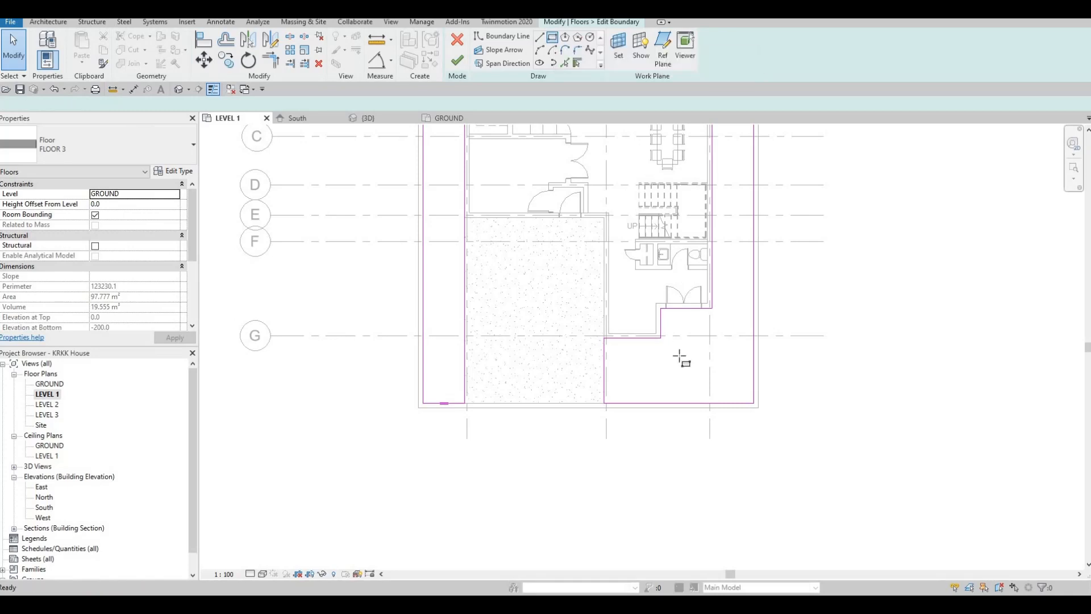
scroll(694, 349, "up", 5)
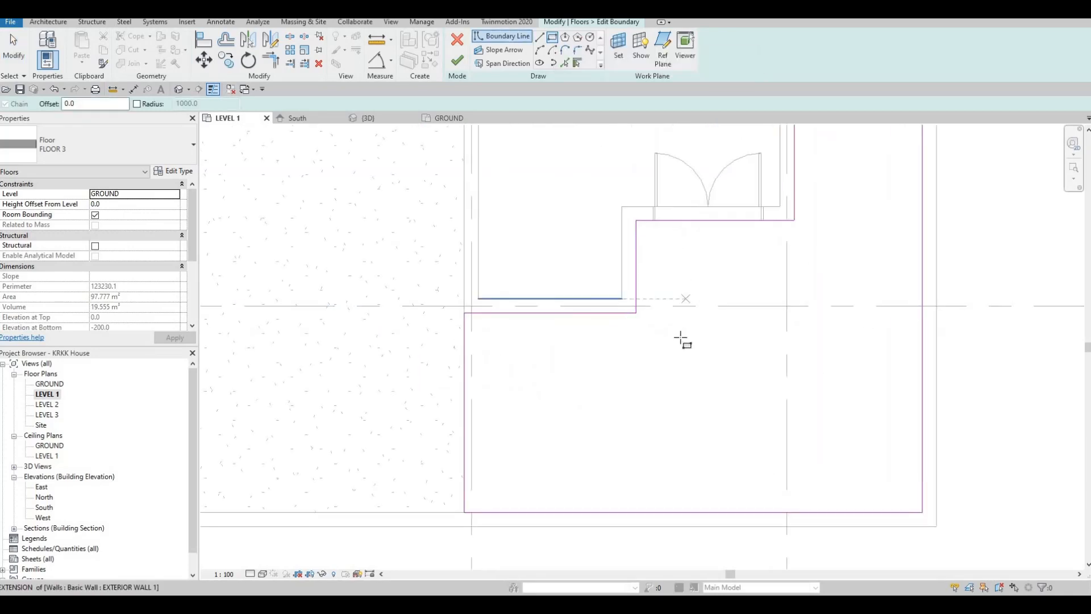
left_click(652, 351)
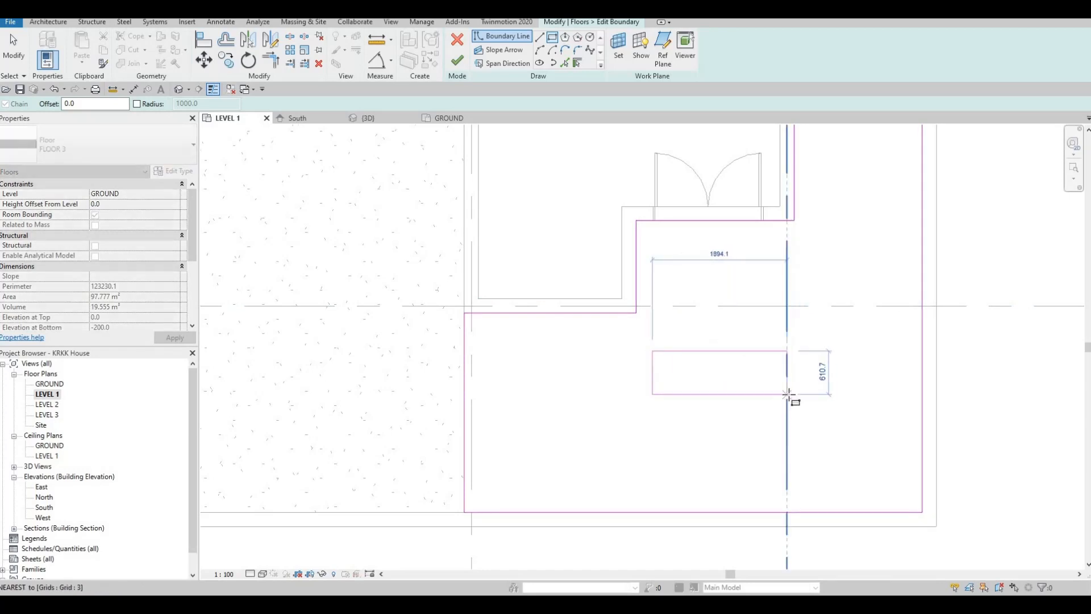
left_click(756, 405)
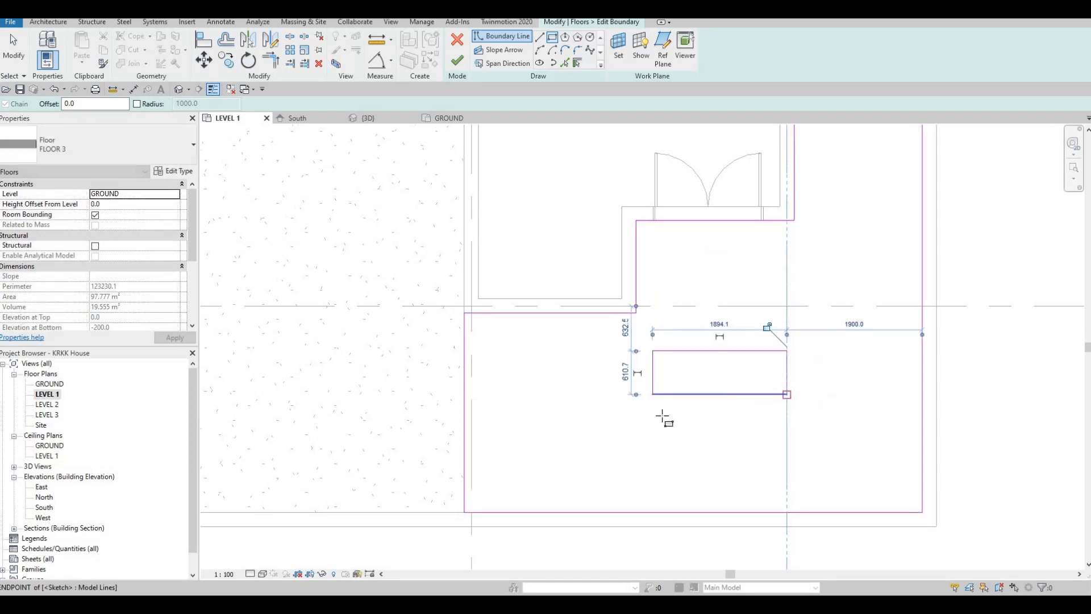
key("Escape")
key("Escape")
key("Escape")
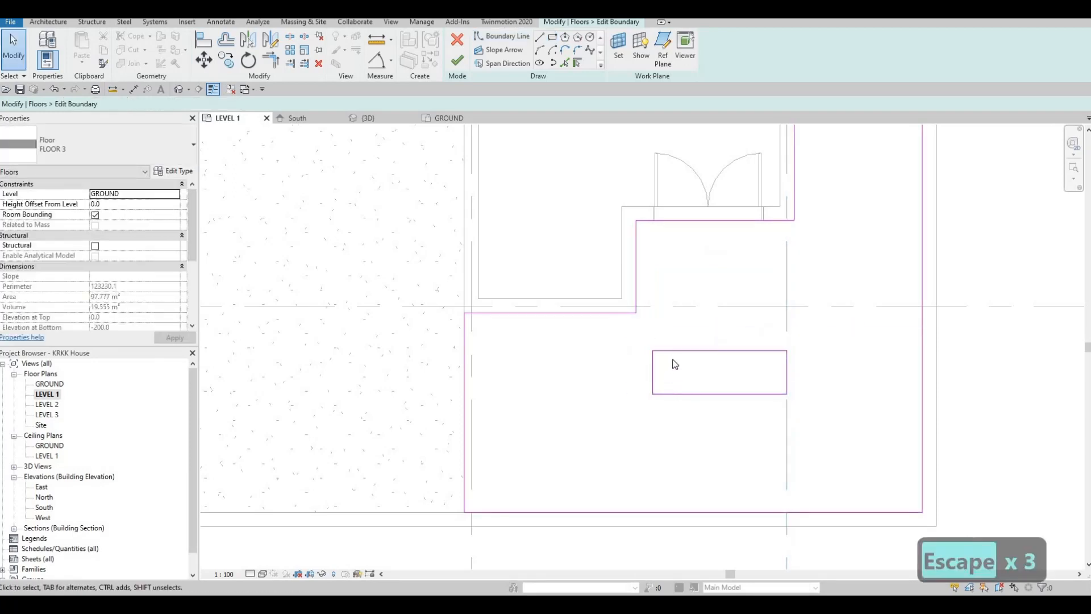
- Copy the rectangle twice toward the front boundary wall at 800 mm intervals
key("Tab")
left_click(664, 359)
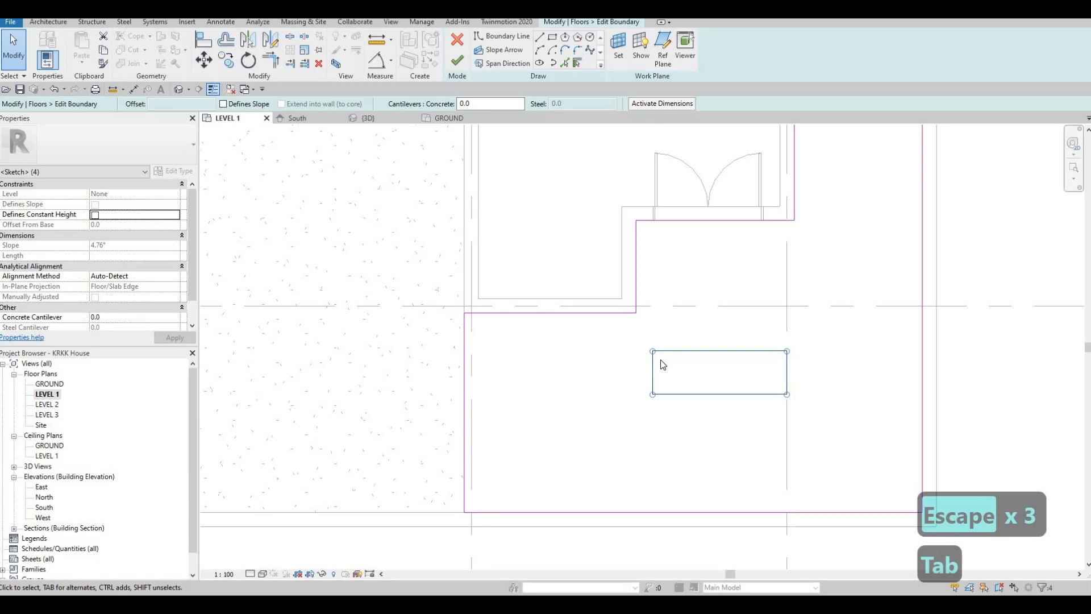
key("c")
key("o")
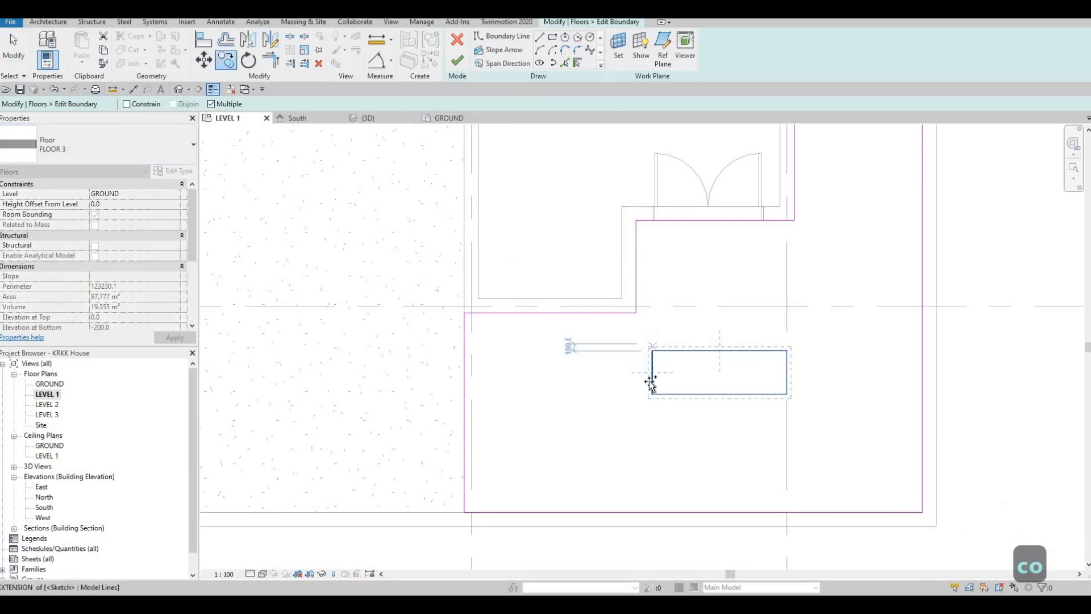
left_click(652, 350)
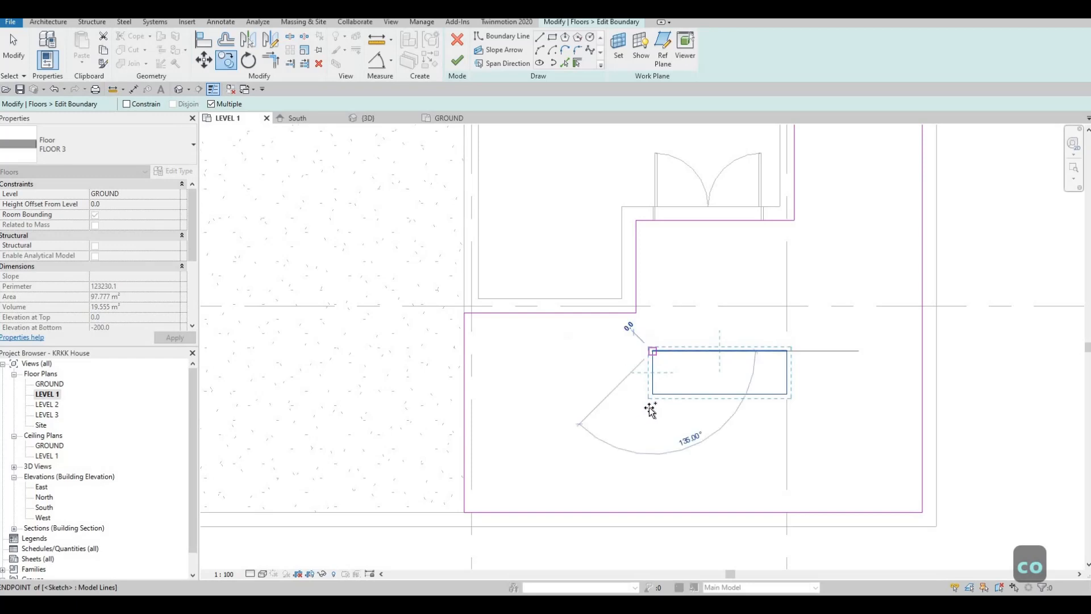
left_click(649, 452)
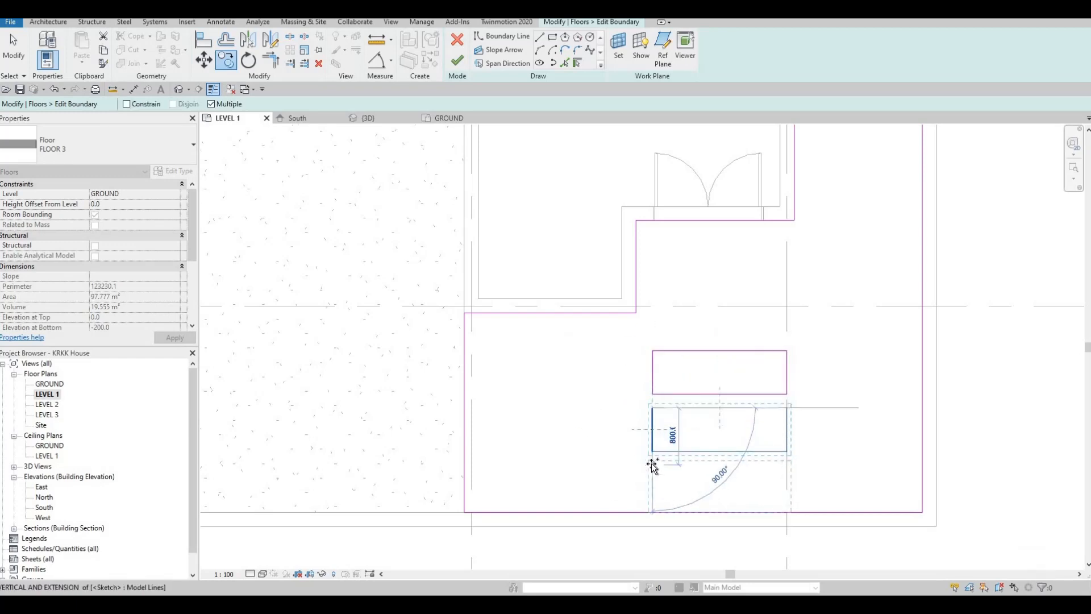
left_click(687, 447)
scroll(782, 350, "up", 3)
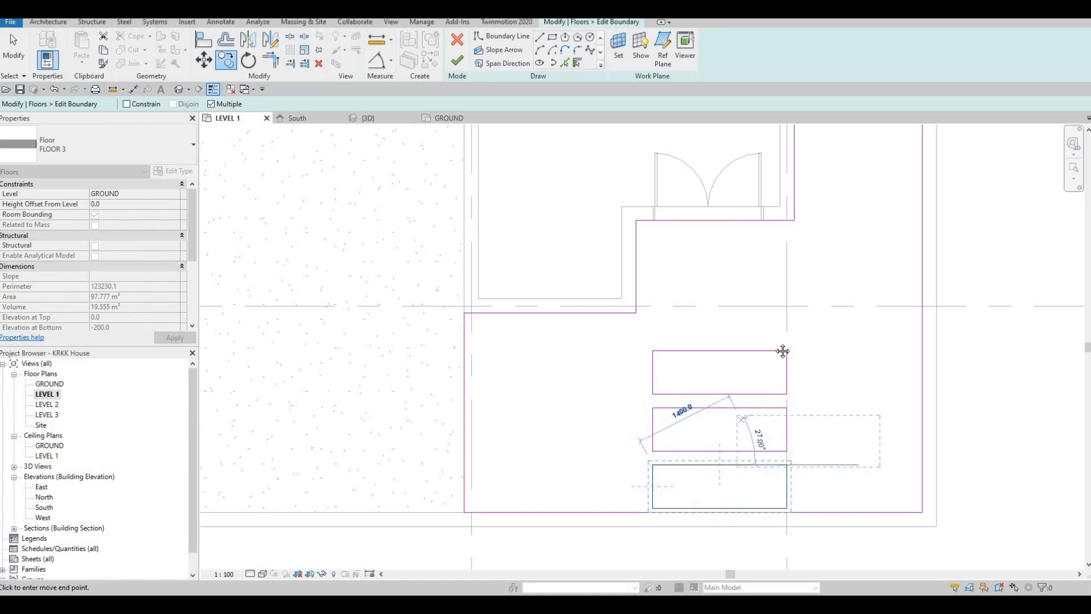
key("Escape")
key("Escape")
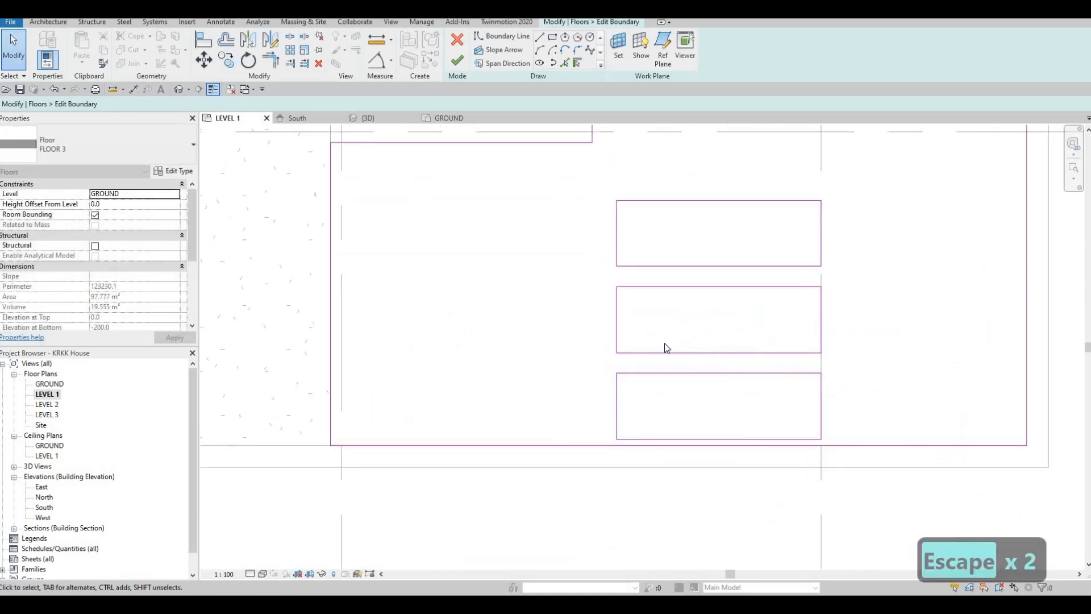
- Sketch a smaller rectangle about 870 by 611 mm on the driveway side of the middle rectangle, level with it
scroll(677, 345, "down", 2)
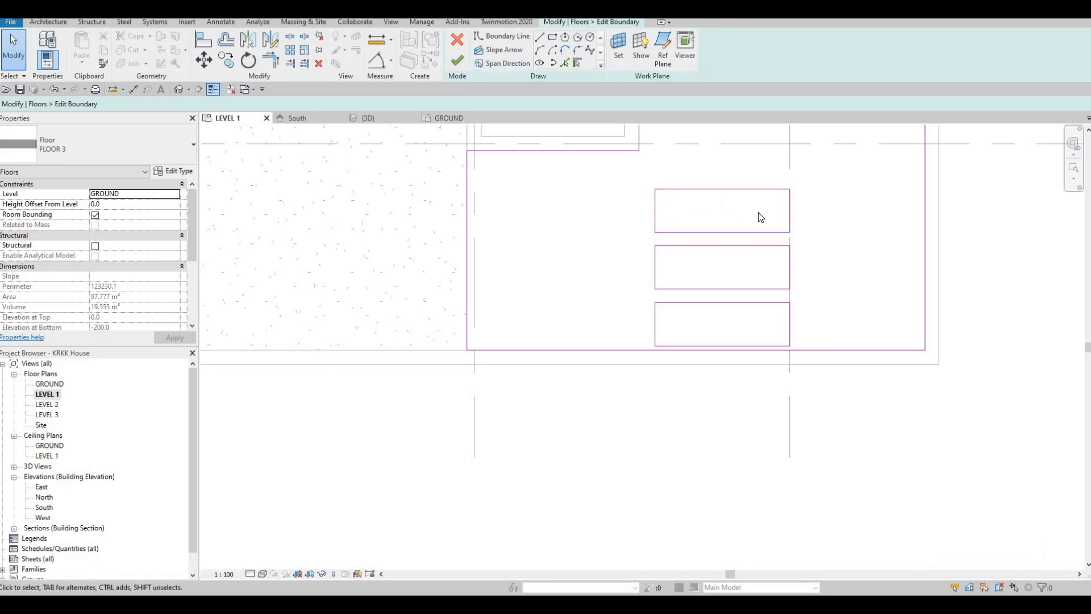
middle_click_drag(603, 336, 609, 399)
scroll(605, 369, "down", 1)
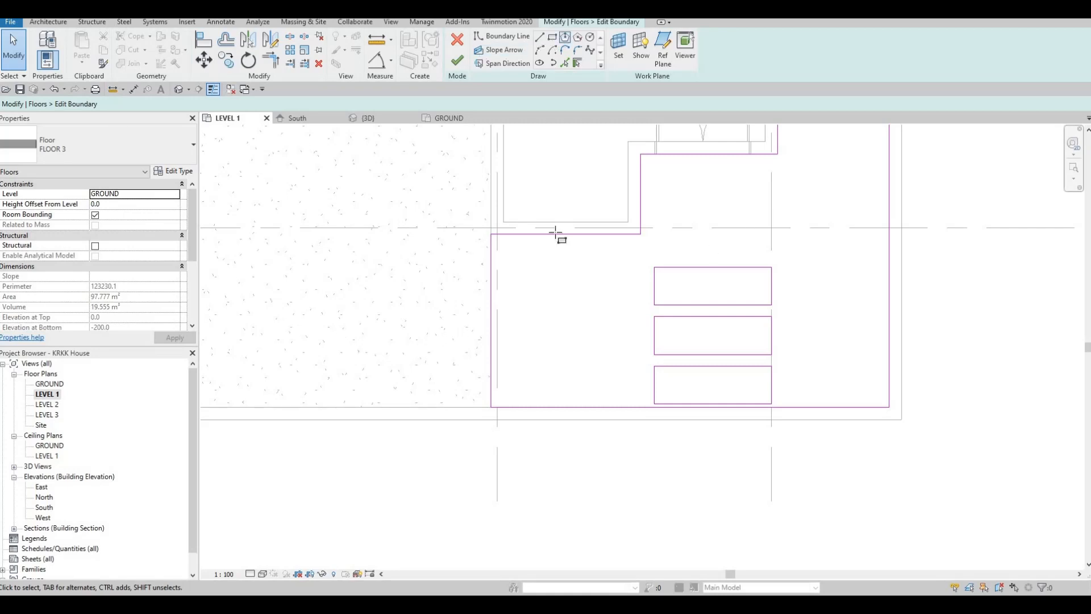
scroll(567, 259, "up", 2)
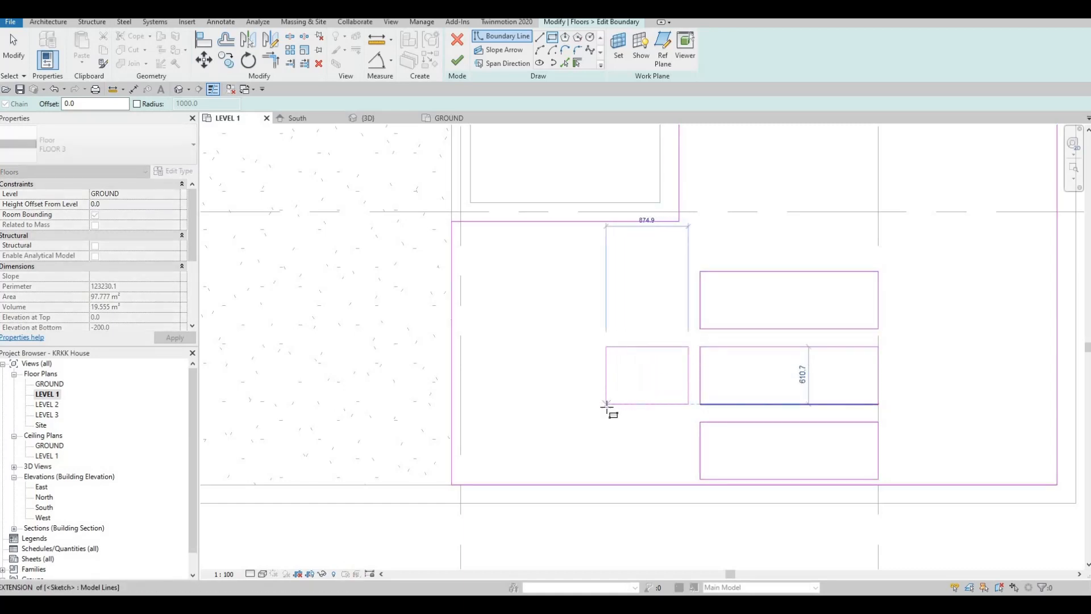
key("Escape")
key("Escape")
key("Escape")
- Resize the small rectangle beside the middle one to 600 by 600 mm
left_click(648, 404)
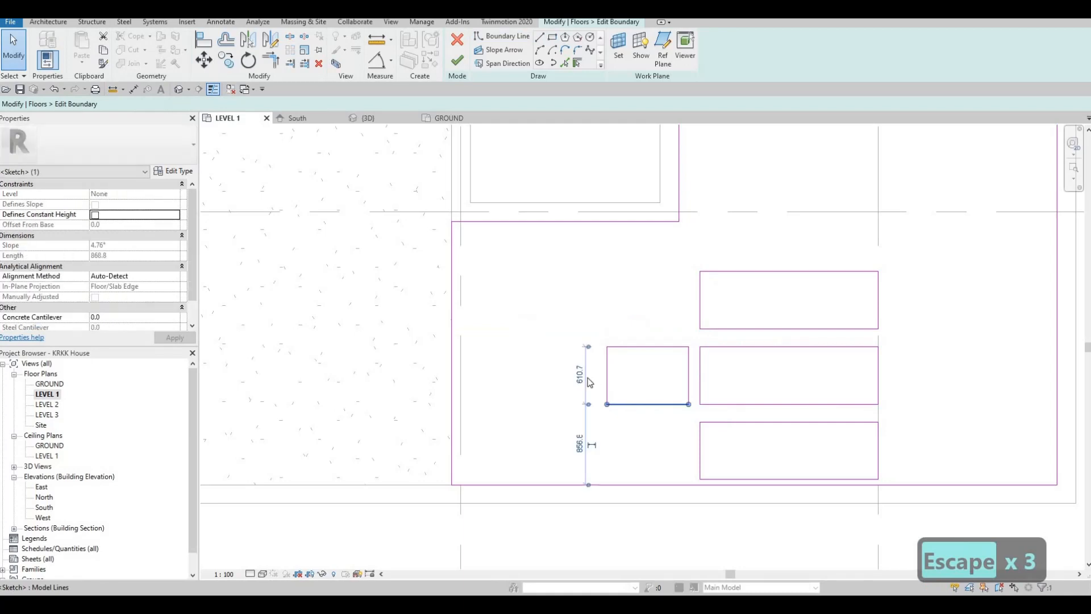
left_click(580, 374)
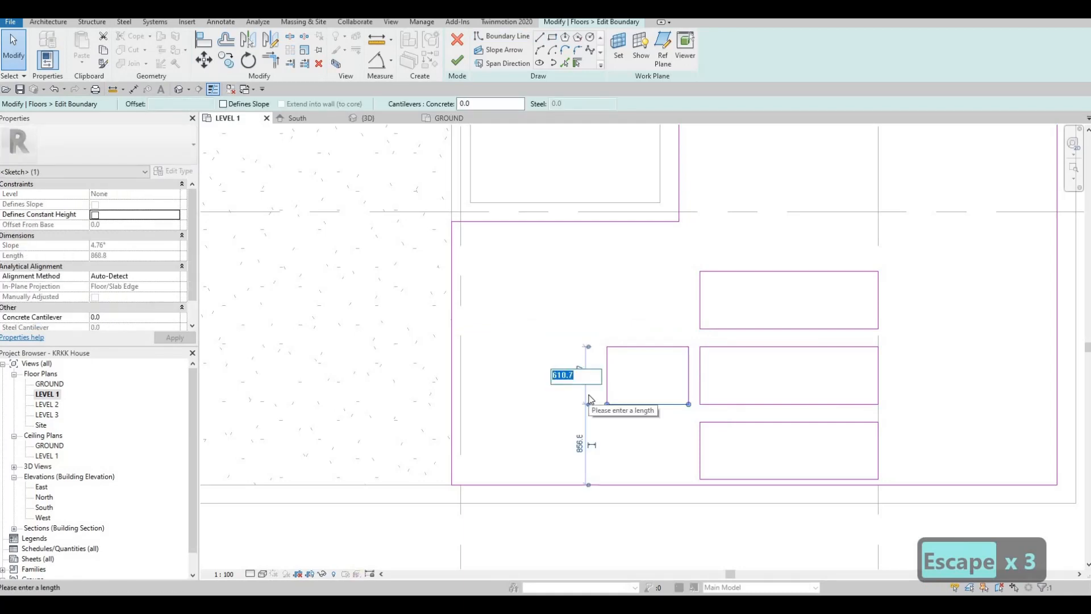
type("6000")
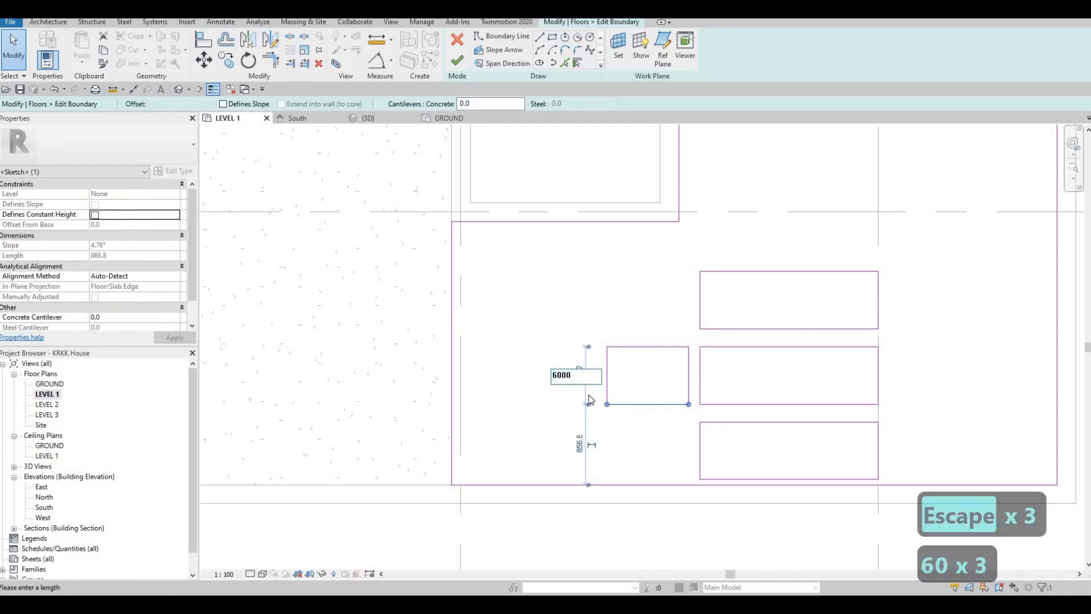
key("BackSpace")
key("Return")
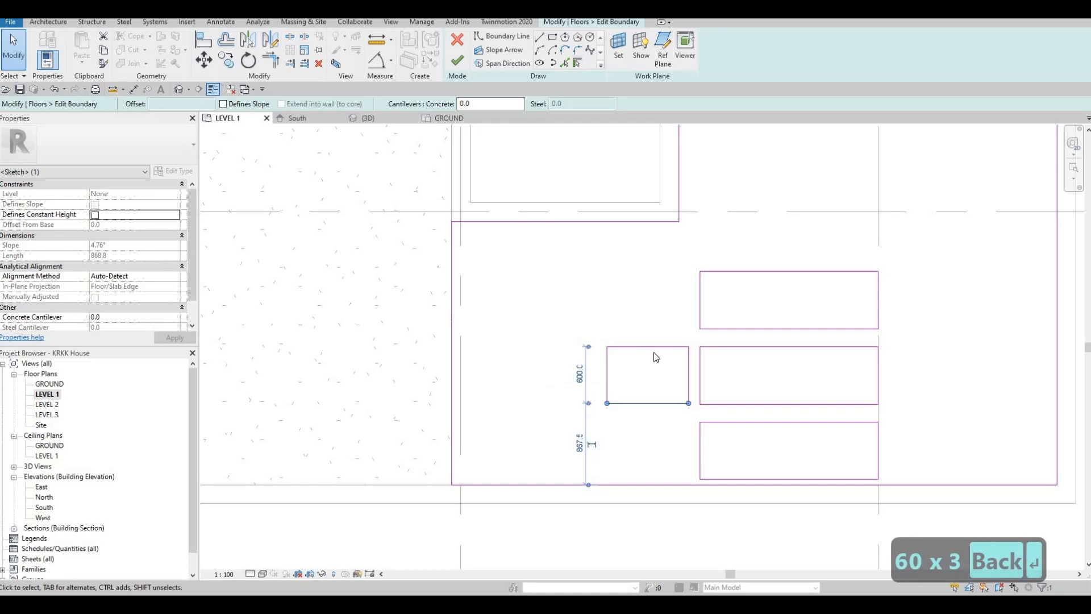
left_click(608, 367)
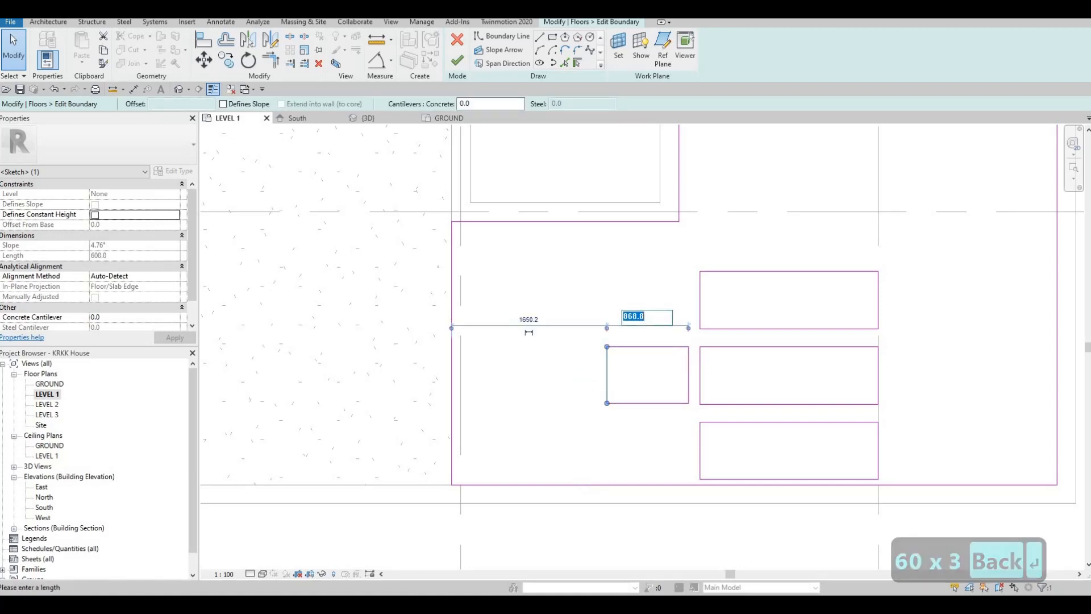
type("600.")
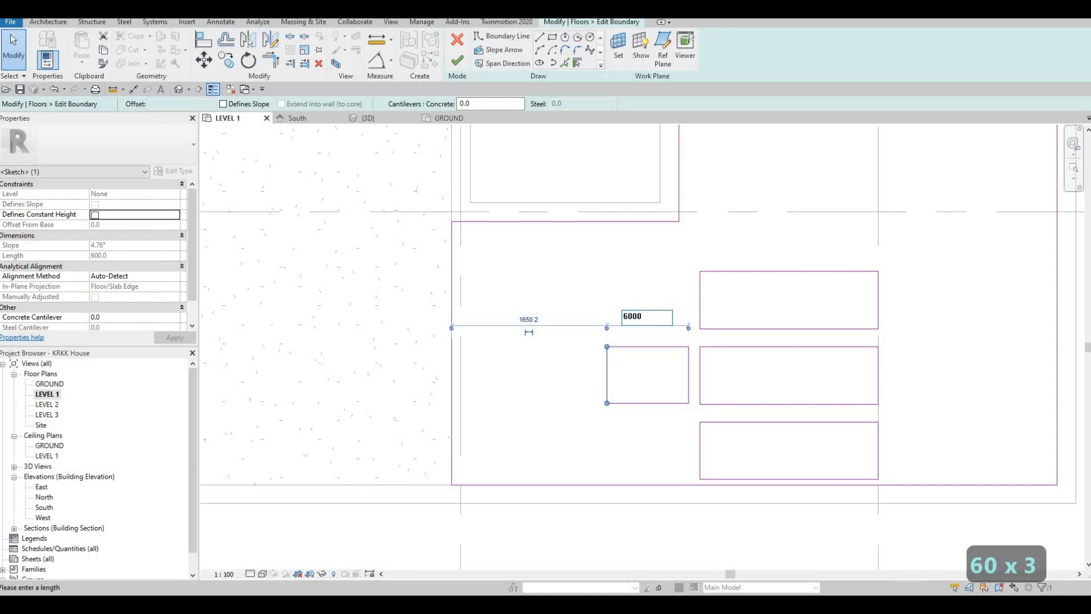
type("0")
key("BackSpace")
key("Return")
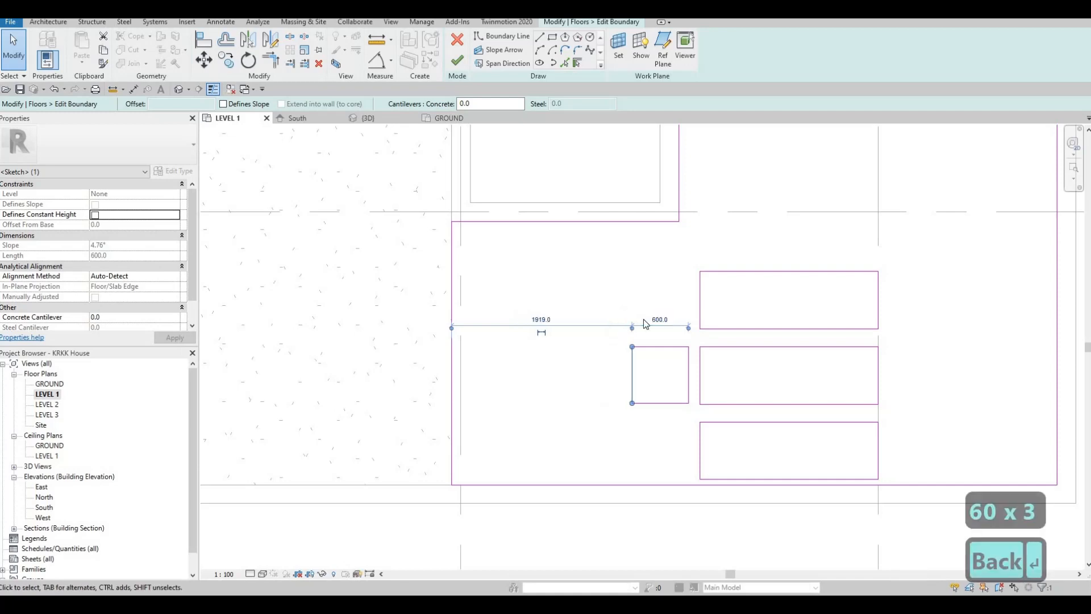
key("Escape")
key("Escape")
- Copy the 600 mm square twice toward the driveway at 800 mm intervals
left_click_drag(603, 322, 692, 428)
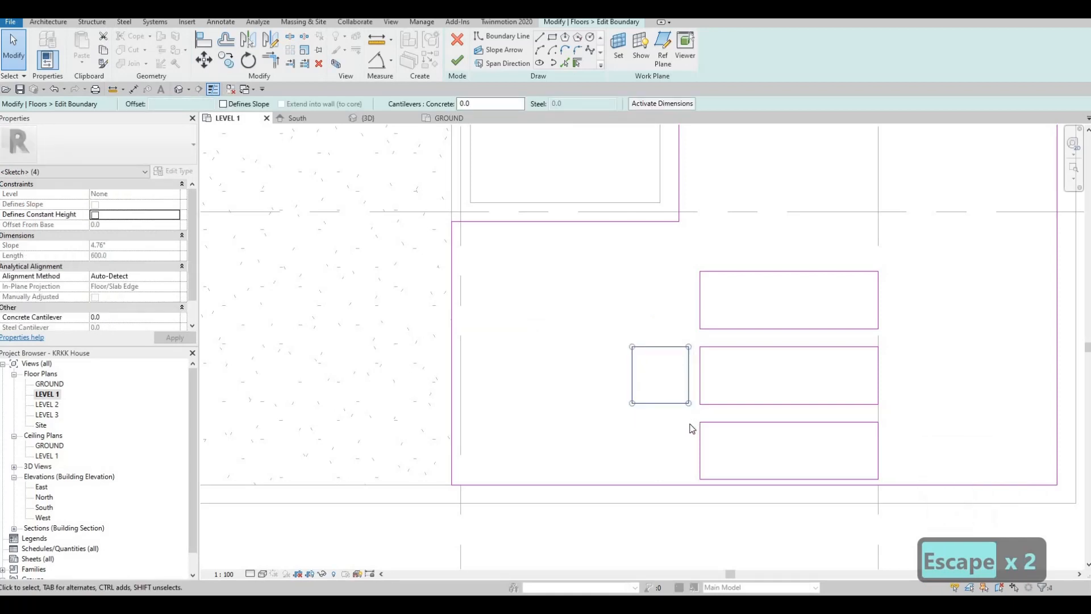
key("c")
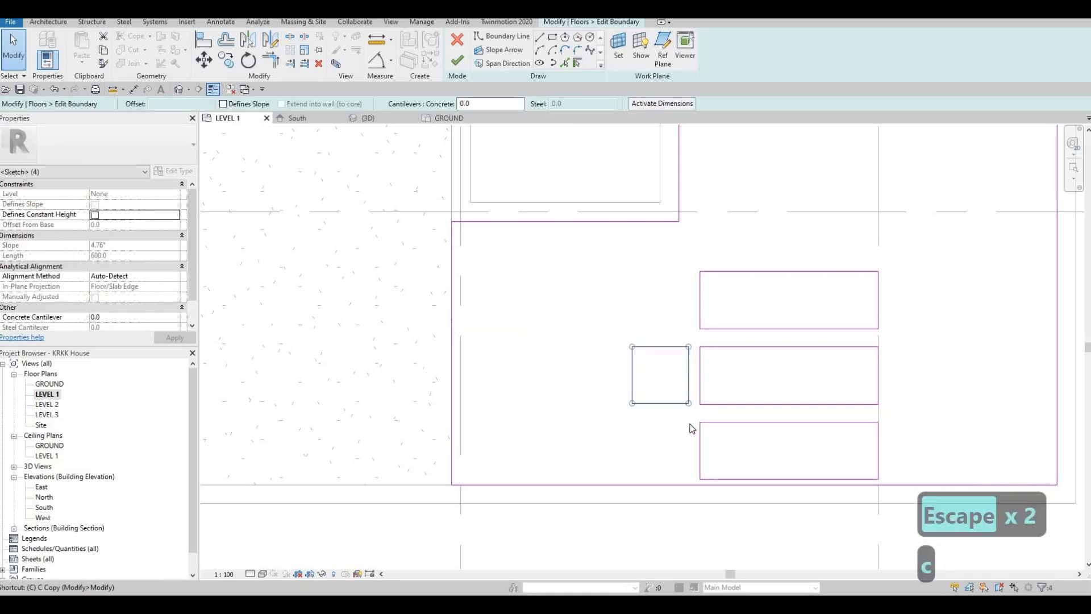
key("o")
left_click(684, 348)
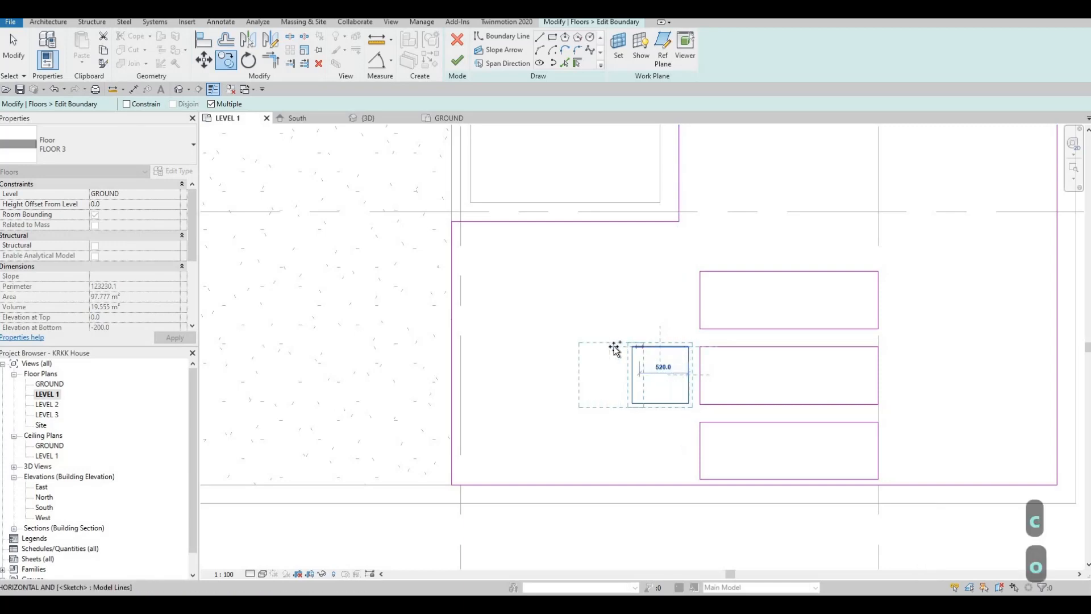
left_click(616, 348)
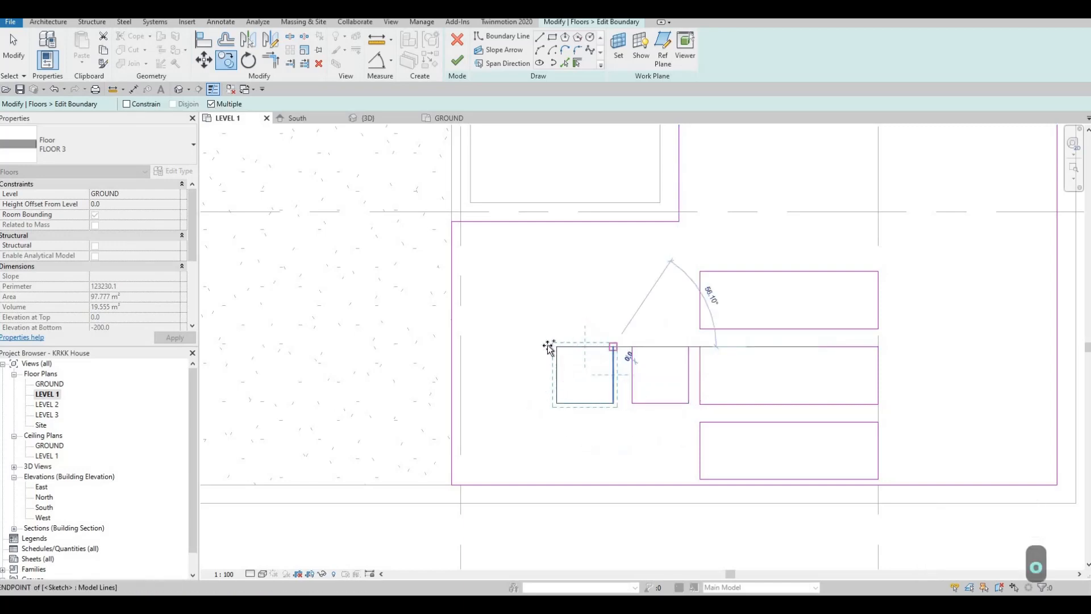
left_click(444, 371)
key("Escape")
key("Escape")
key("Escape")
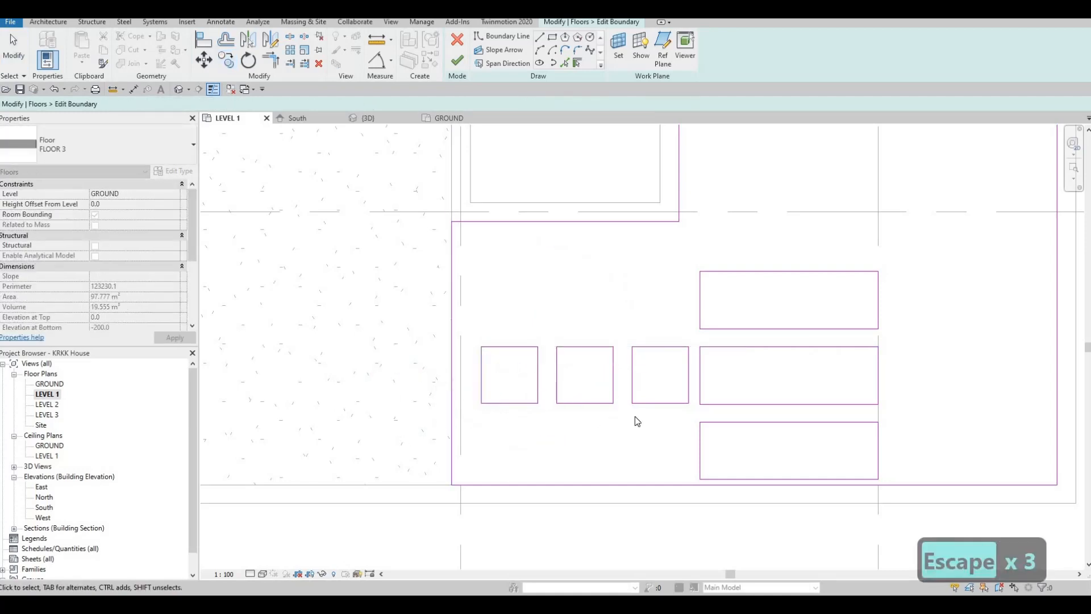
- Nudge the row of three squares slightly toward the driveway, away from the middle rectangle
mouse_move(467, 329)
left_mouse_down()
mouse_move(523, 373)
mouse_move(698, 436)
left_mouse_up()
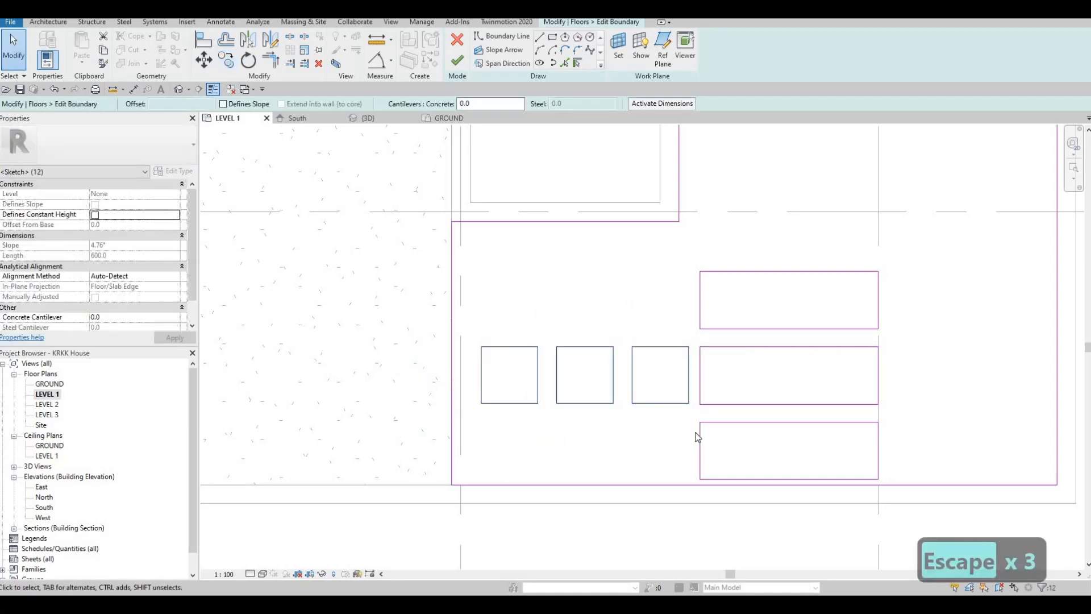
key("Left")
key("Left")
key("Left")
key("Left")
key("Left")
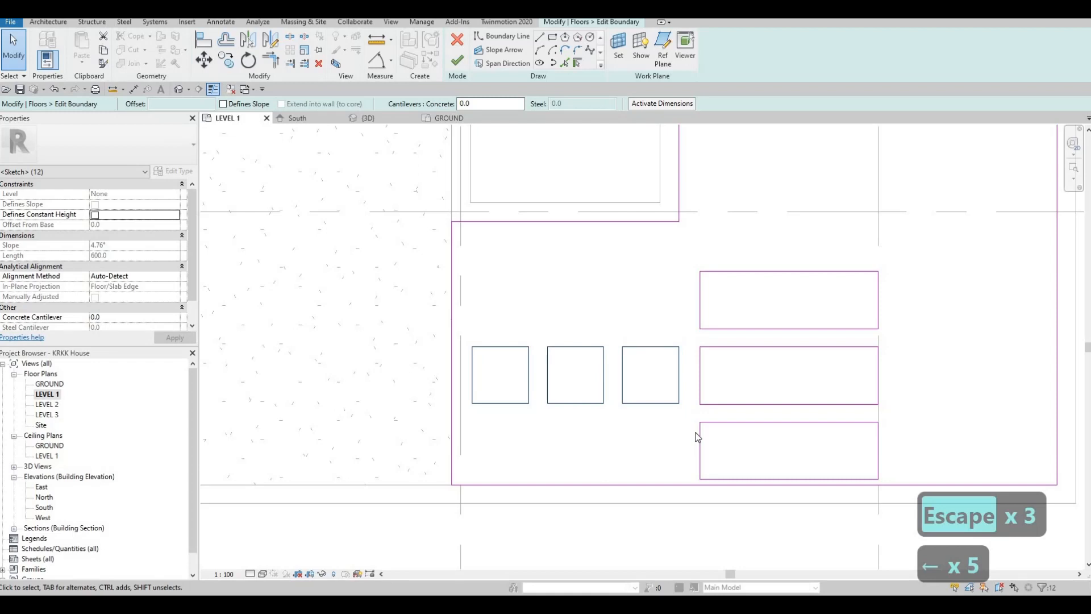
key("Escape")
key("Escape")
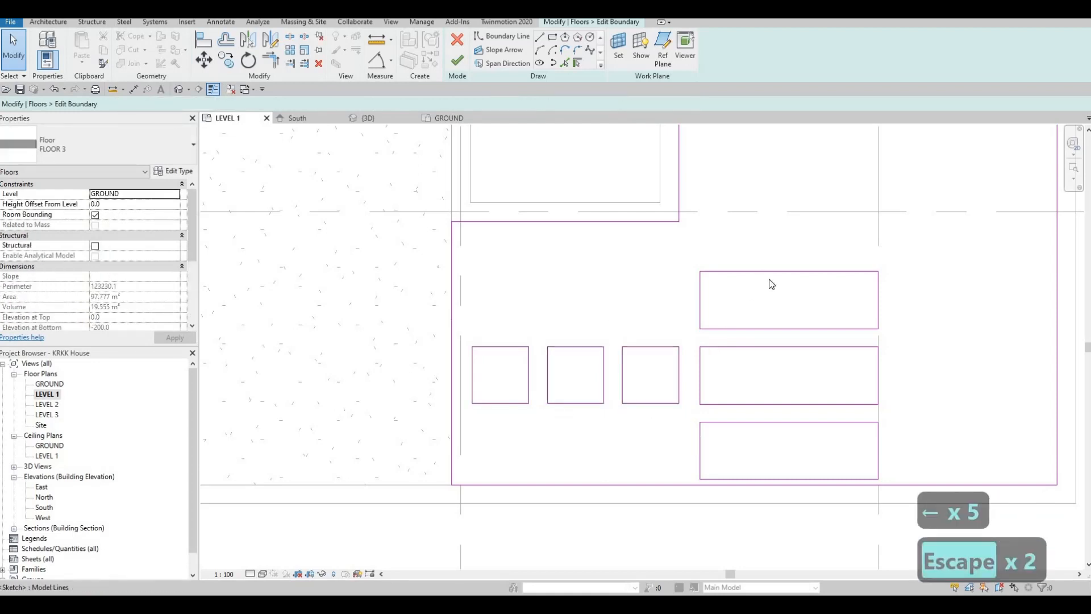
- Copy the square nearest the driveway three times, starting beside the uppermost rectangle and stepping diagonally toward the side passage
scroll(710, 338, "down", 2)
scroll(729, 206, "down", 1)
middle_click_drag(729, 207, 732, 451)
scroll(605, 412, "up", 4)
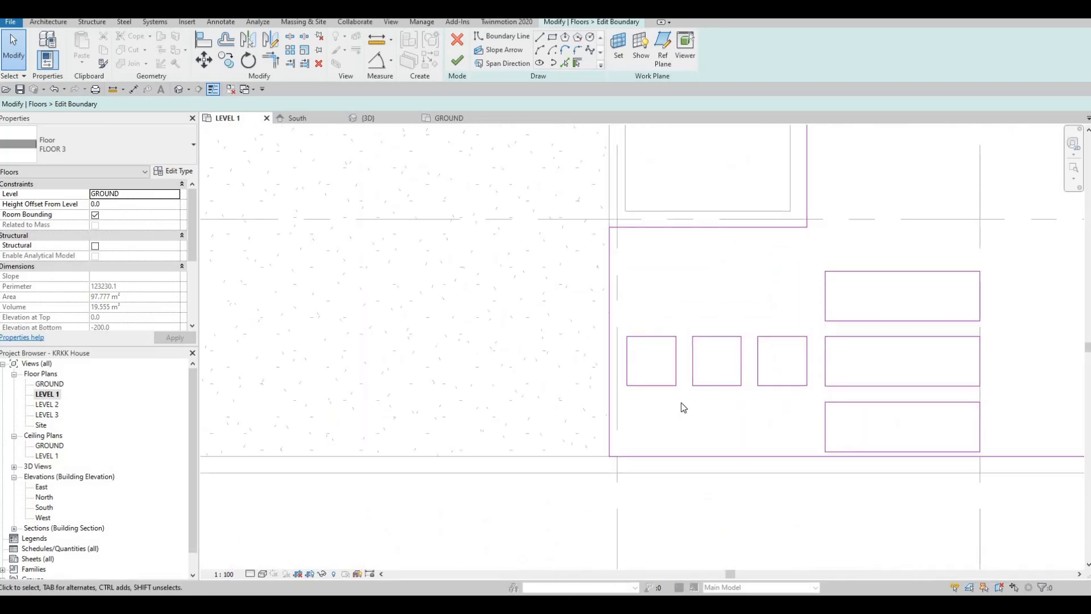
left_click_drag(624, 325, 685, 411)
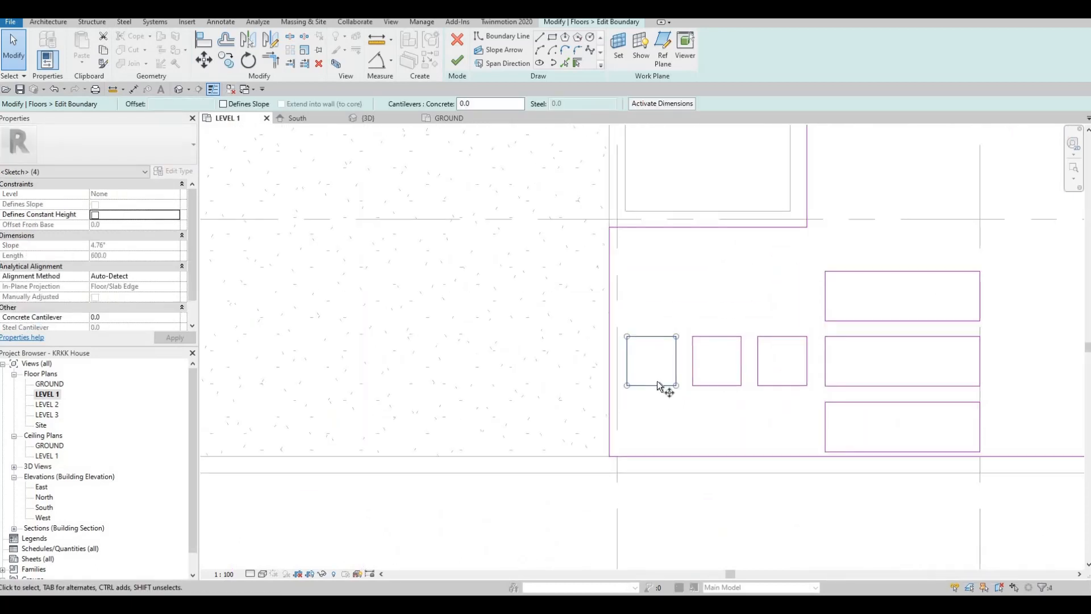
key("c")
key("o")
left_click(628, 336)
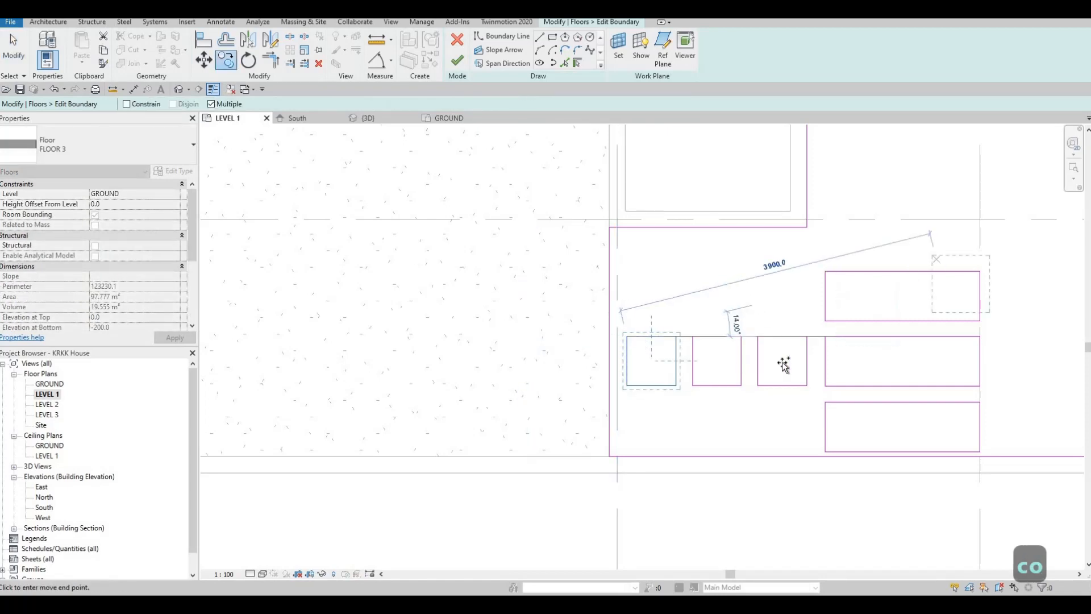
scroll(787, 366, "down", 2)
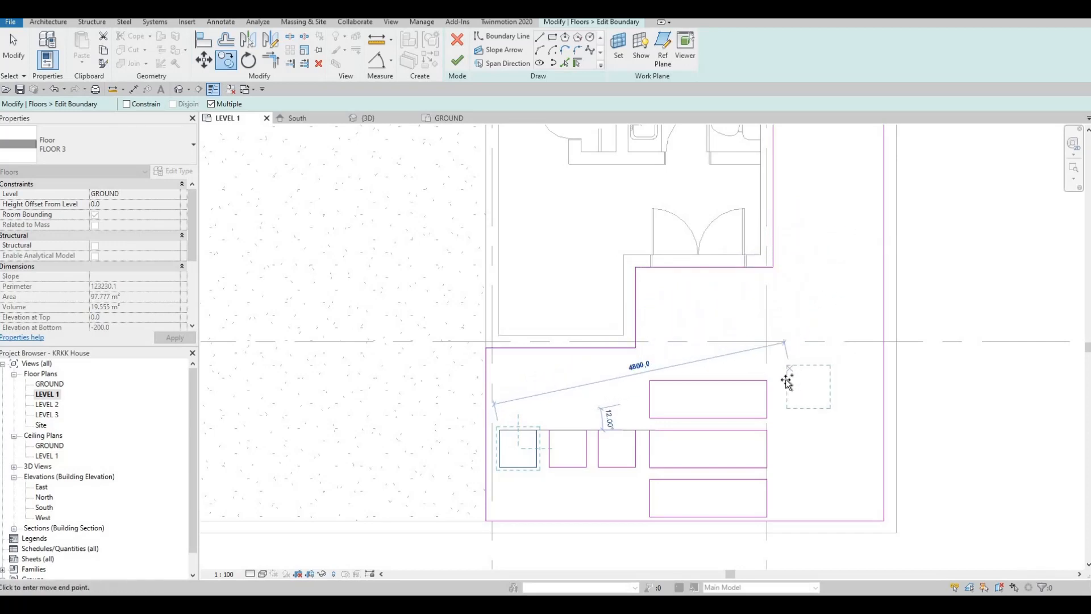
left_click(808, 376)
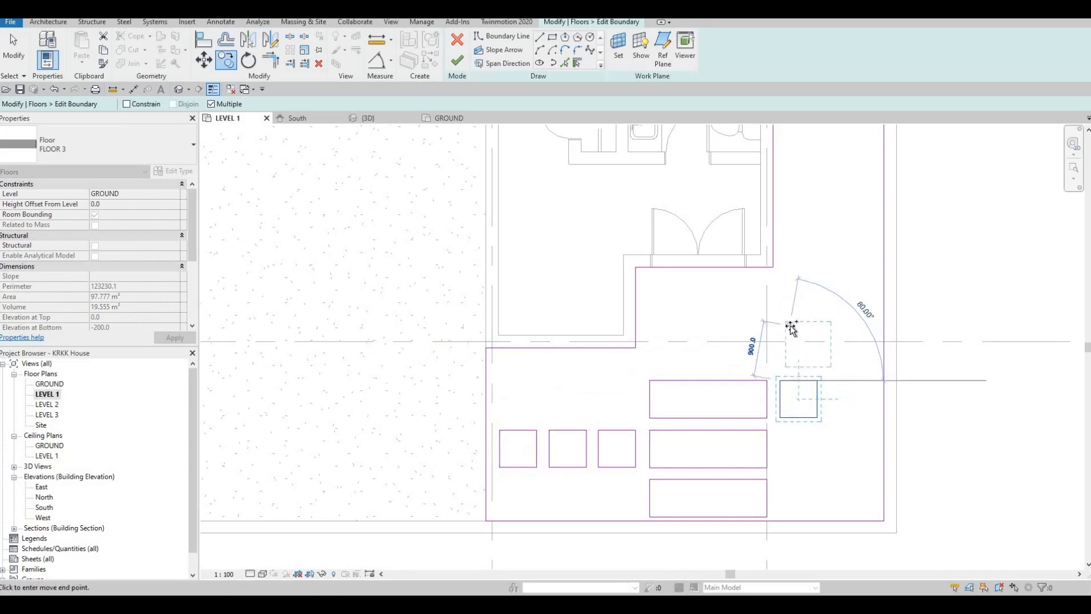
left_click(806, 288)
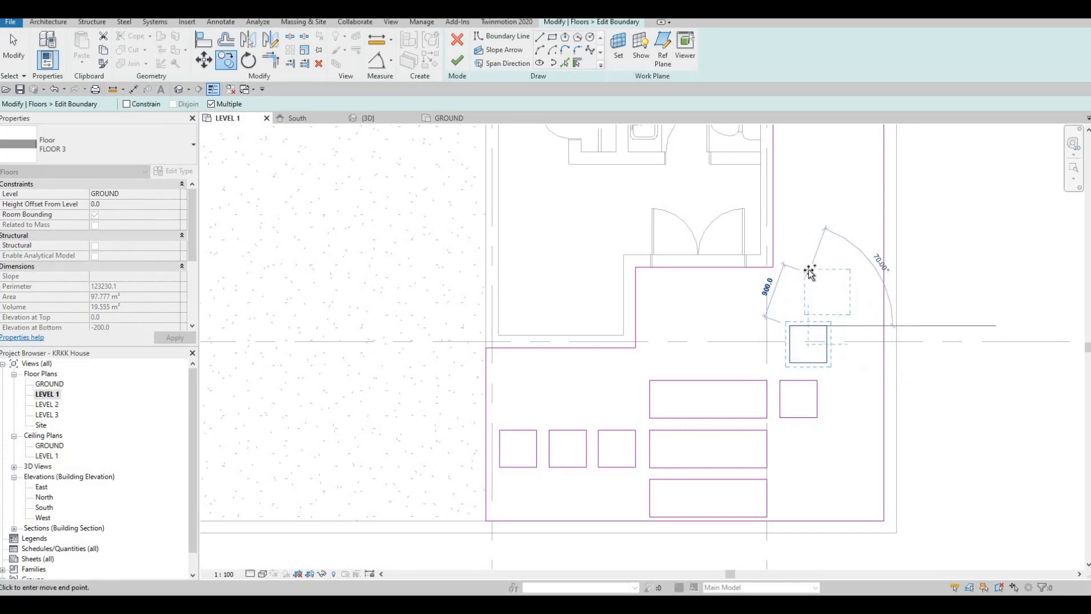
left_click(806, 267)
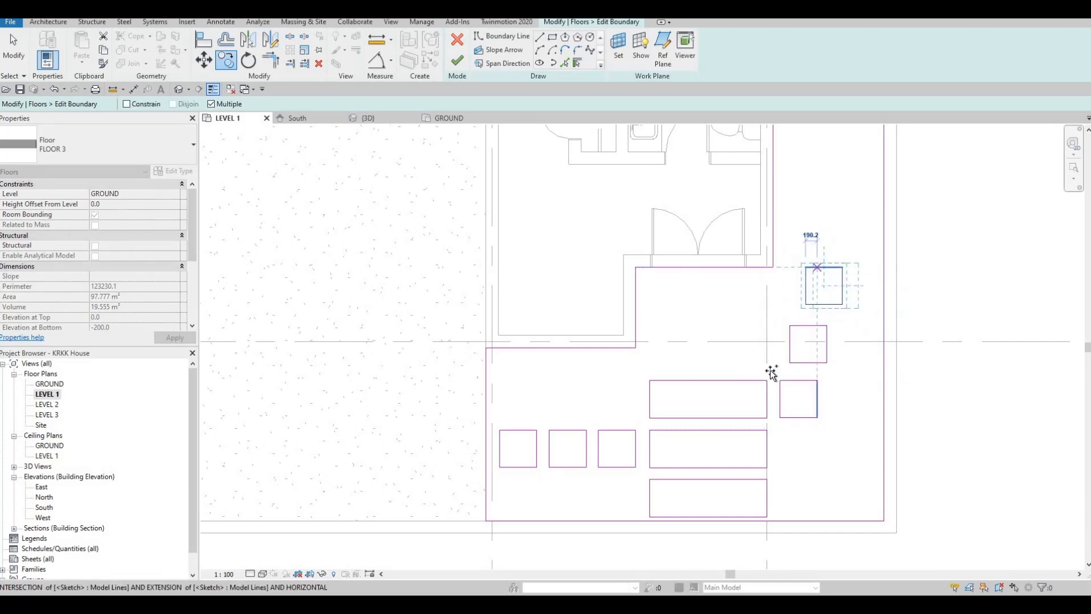
- Add two more copies of the square farther up the side passage, vertically aligned with each other
middle_click_drag(821, 293, 770, 422)
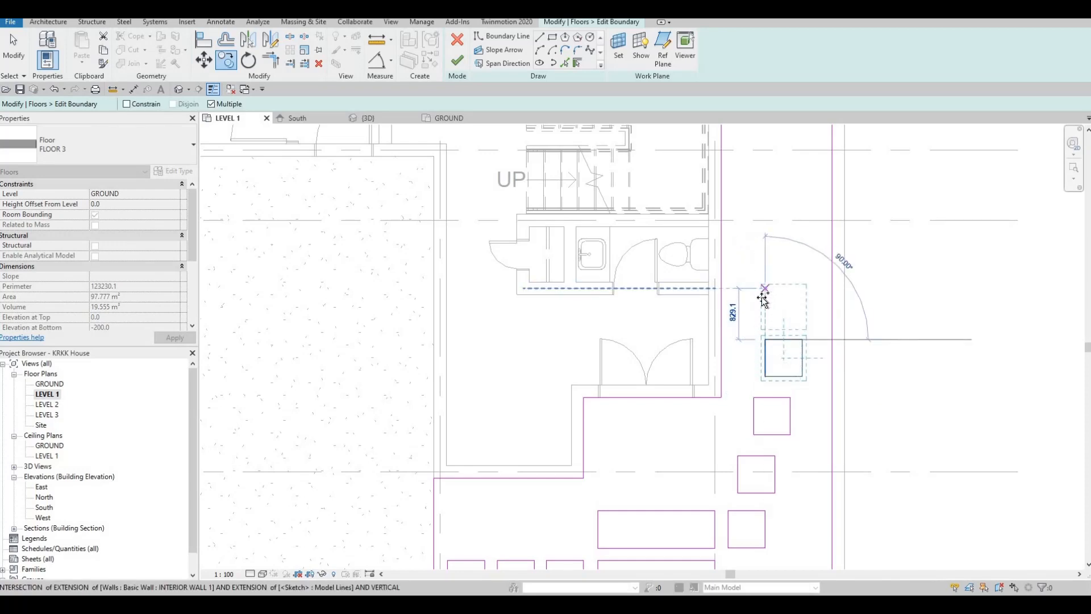
scroll(768, 291, "up", 3)
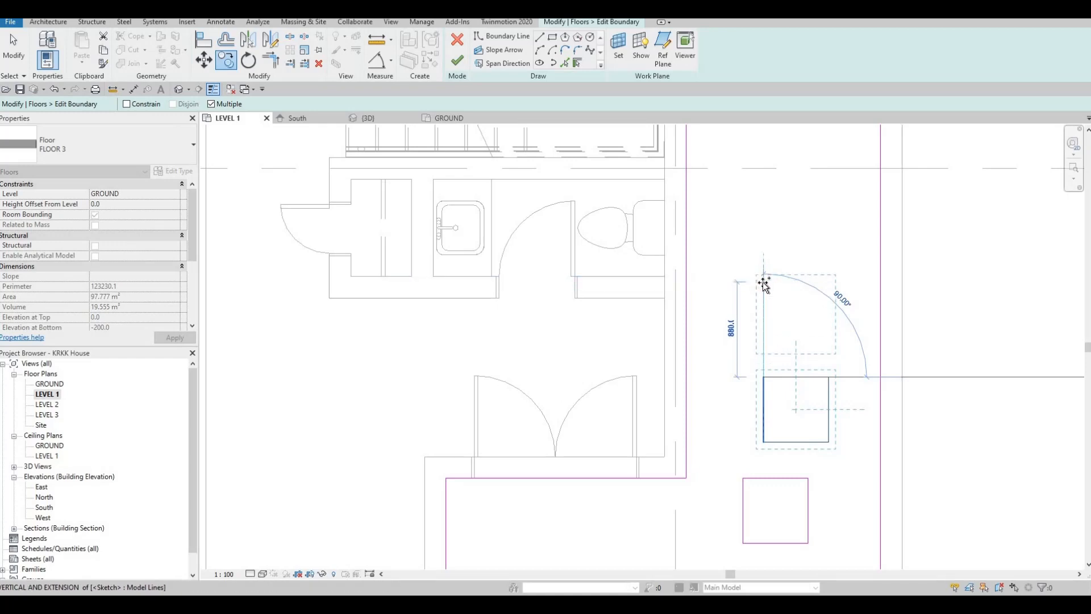
left_click(763, 283)
key("Escape")
key("Escape")
key("Escape")
- Nudge the second square of the diagonal path slightly to the right and up to even out the curve
scroll(708, 353, "down", 3)
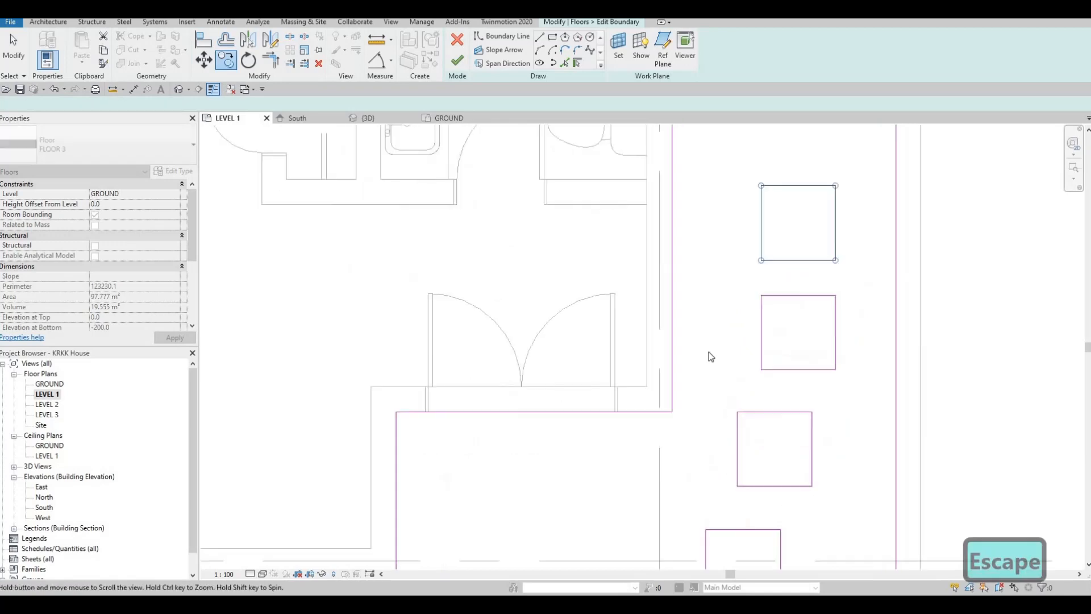
scroll(707, 367, "up", 1)
left_click_drag(712, 345, 777, 406)
key("Right")
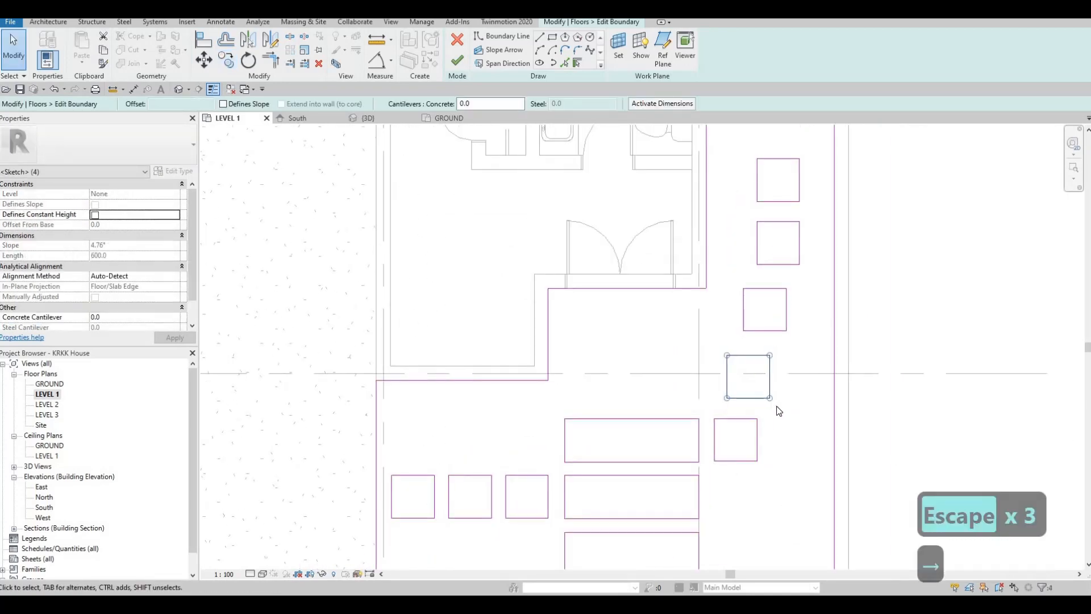
key("Up")
key("Escape")
key("Escape")
- Nudge the topmost passage square slightly down, closer to the square below it
middle_click_drag(758, 156, 664, 269)
left_click_drag(644, 254, 718, 324)
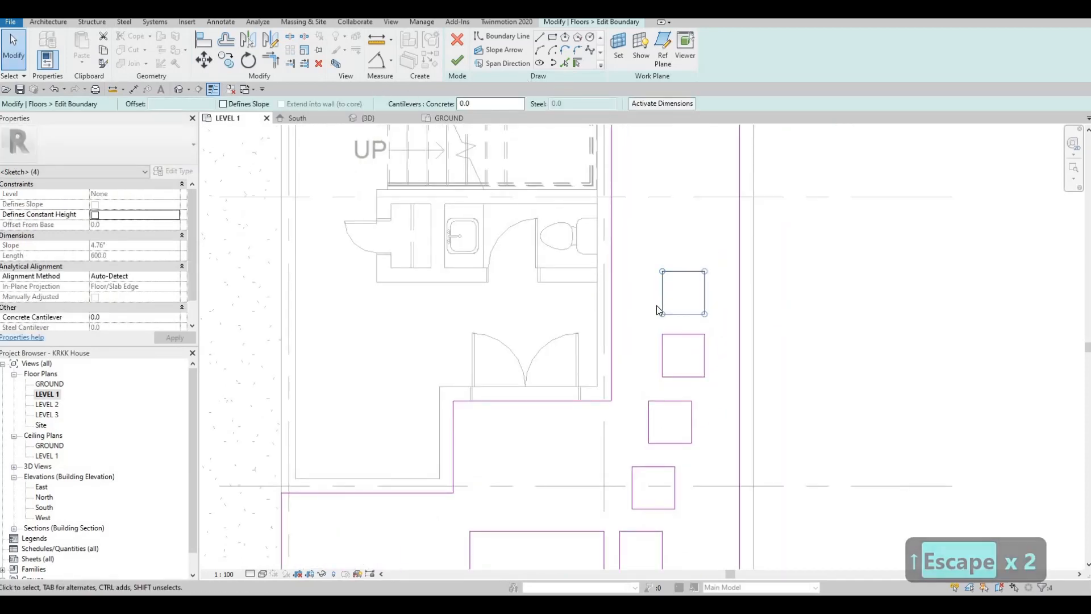
key("Down")
key("Down")
key("Down")
key("Down")
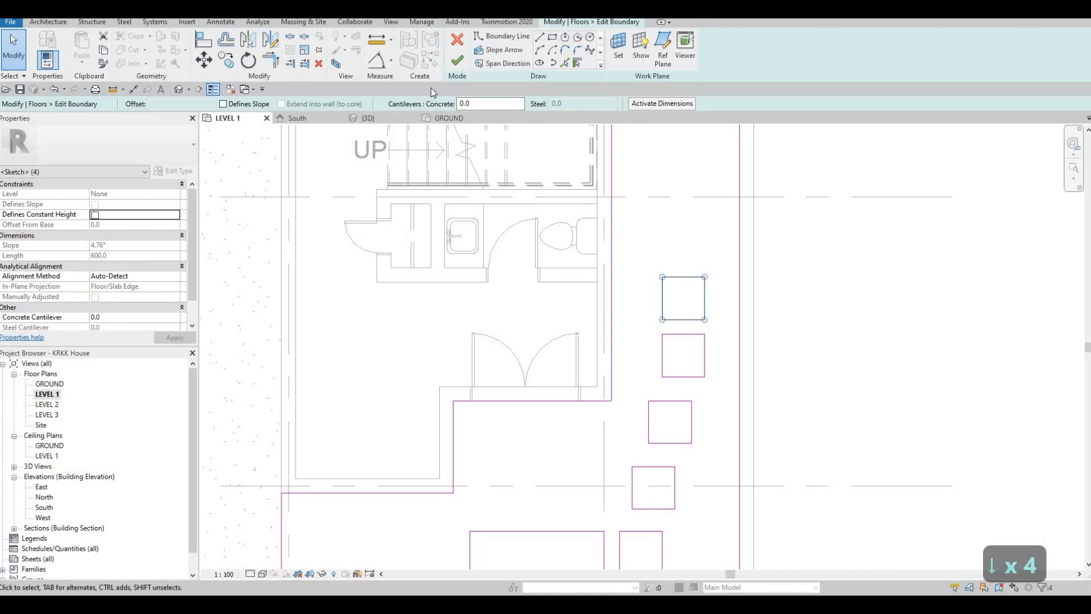
- Copy the topmost passage square twice upward, using the offset between the top two squares as spacing
left_click(227, 65)
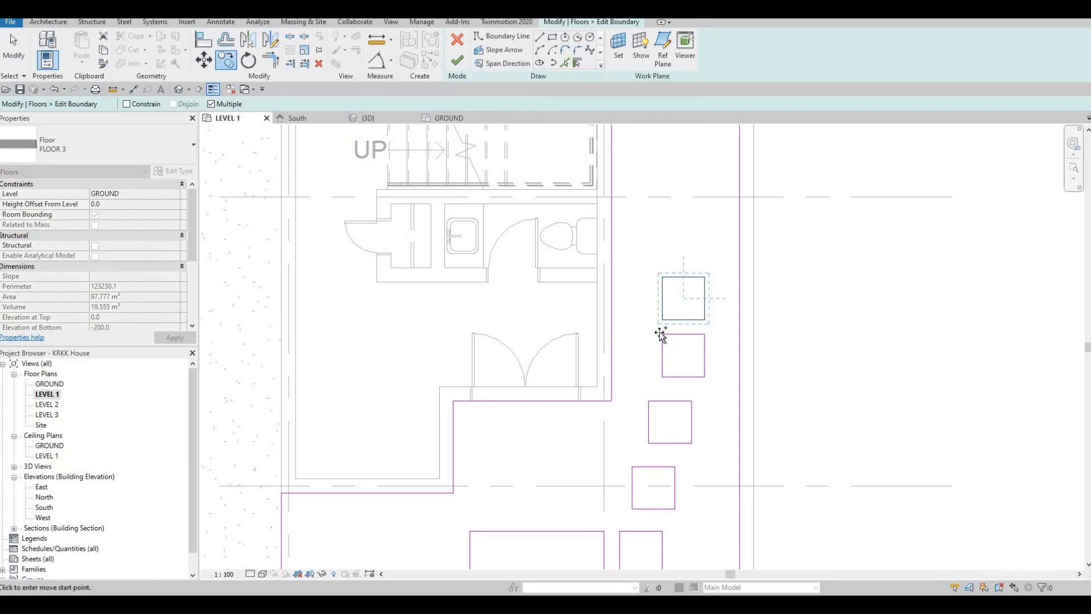
left_click(661, 334)
left_click(663, 277)
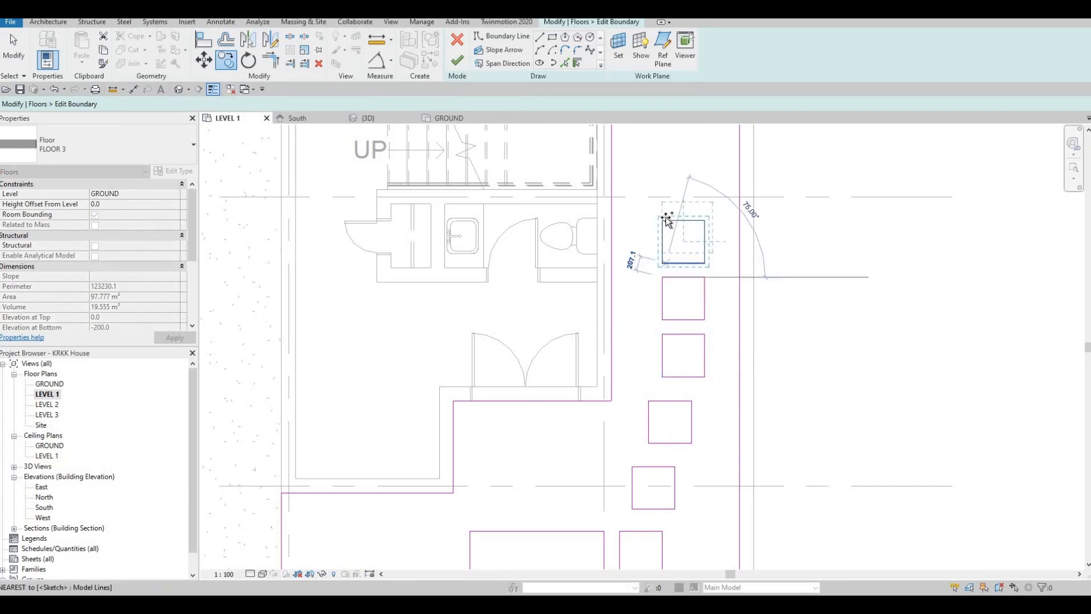
left_click(667, 219)
scroll(617, 237, "down", 1)
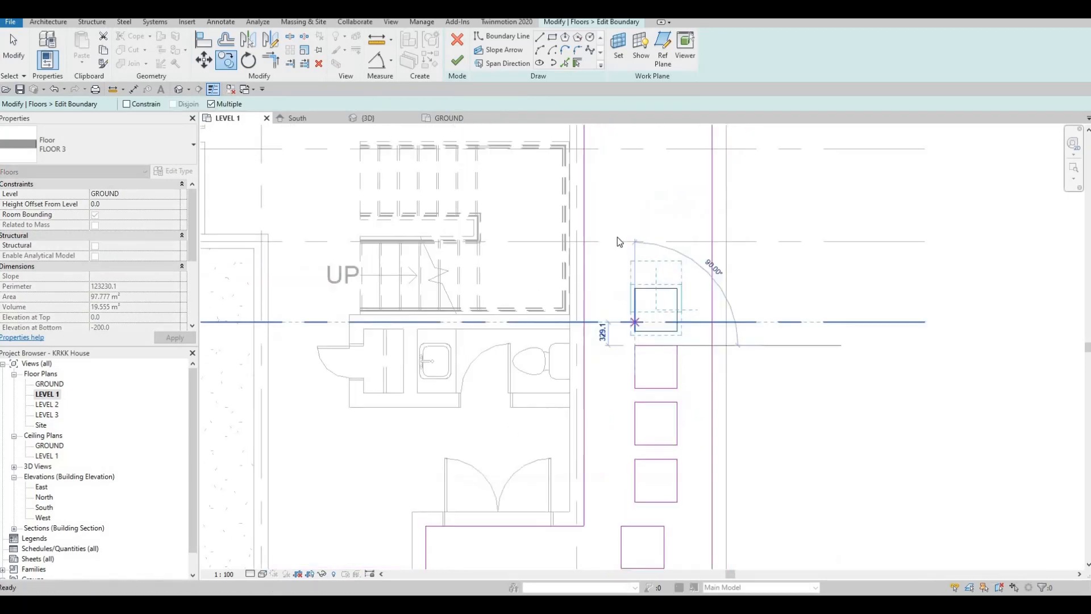
key("Escape")
key("Escape")
- Copy the three topmost passage squares as a group twice up the passage, keeping the spacing even
left_click_drag(705, 483, 696, 443)
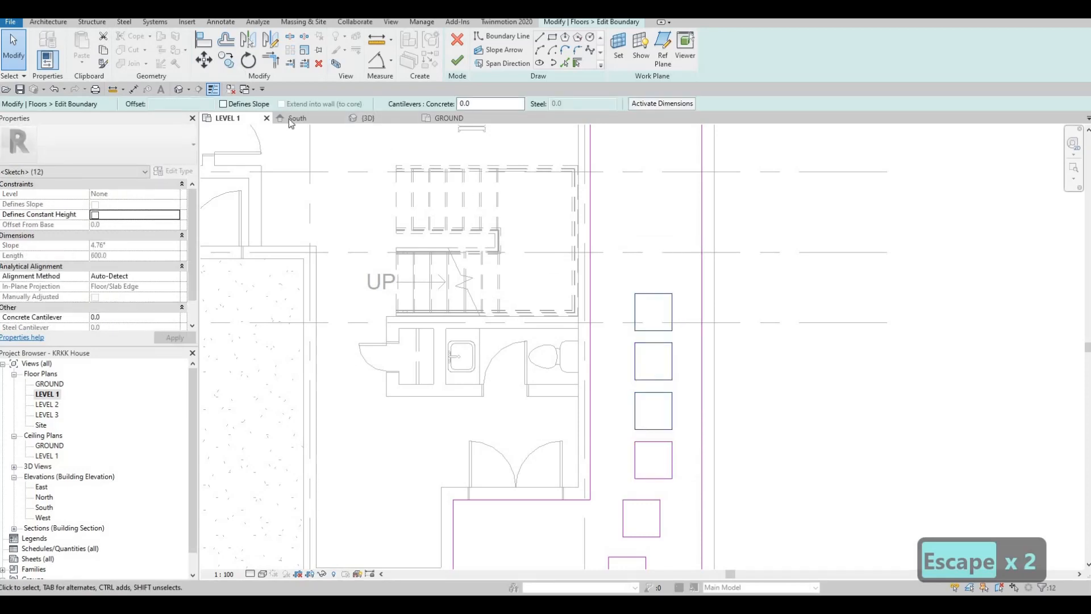
left_click(636, 442)
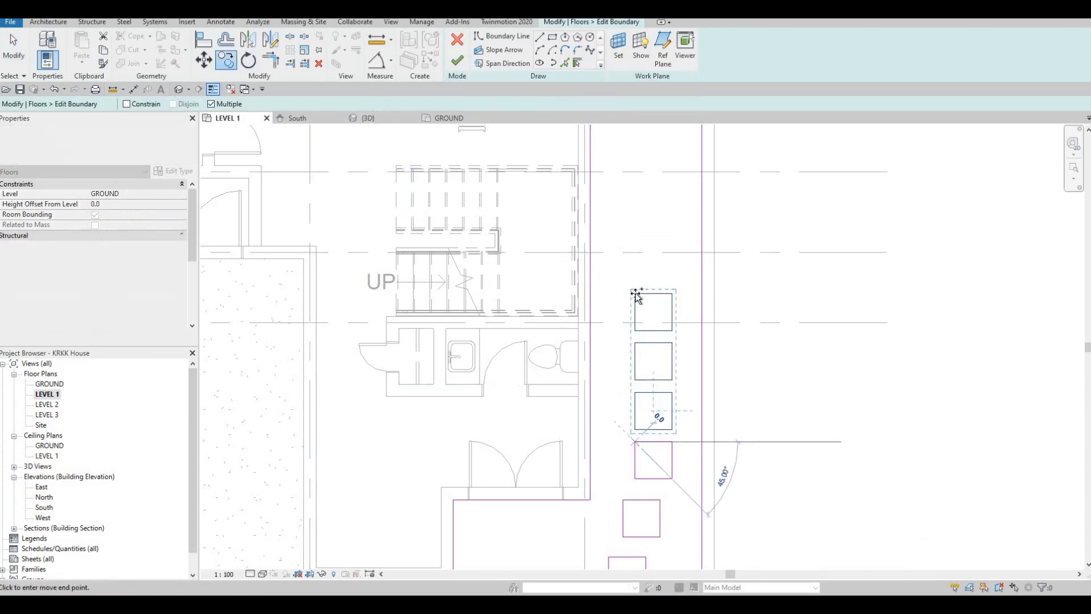
left_click(636, 294)
middle_click_drag(642, 257, 609, 478)
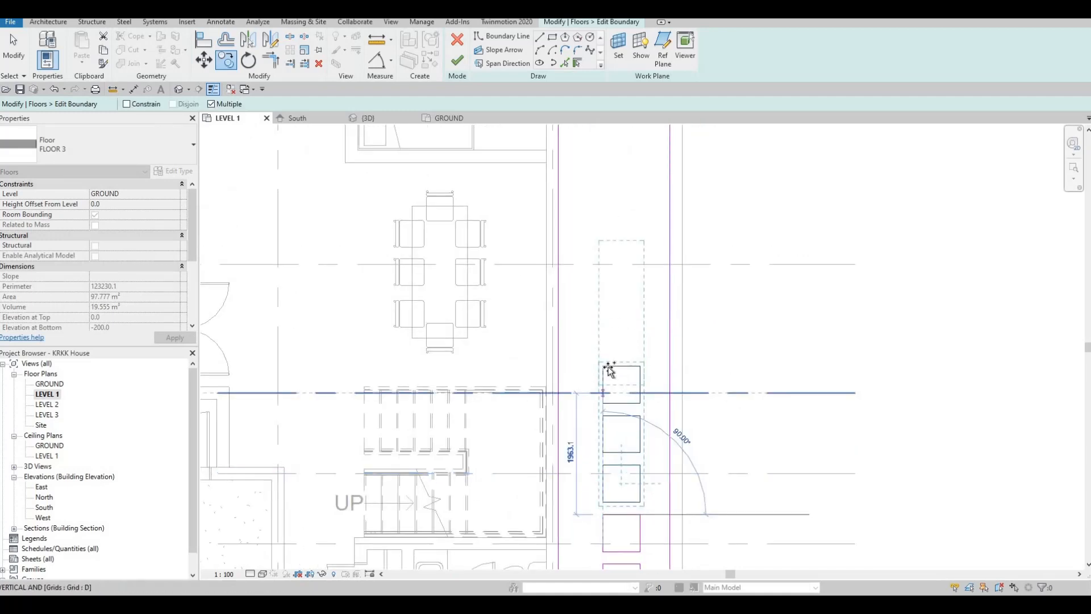
left_click(609, 337)
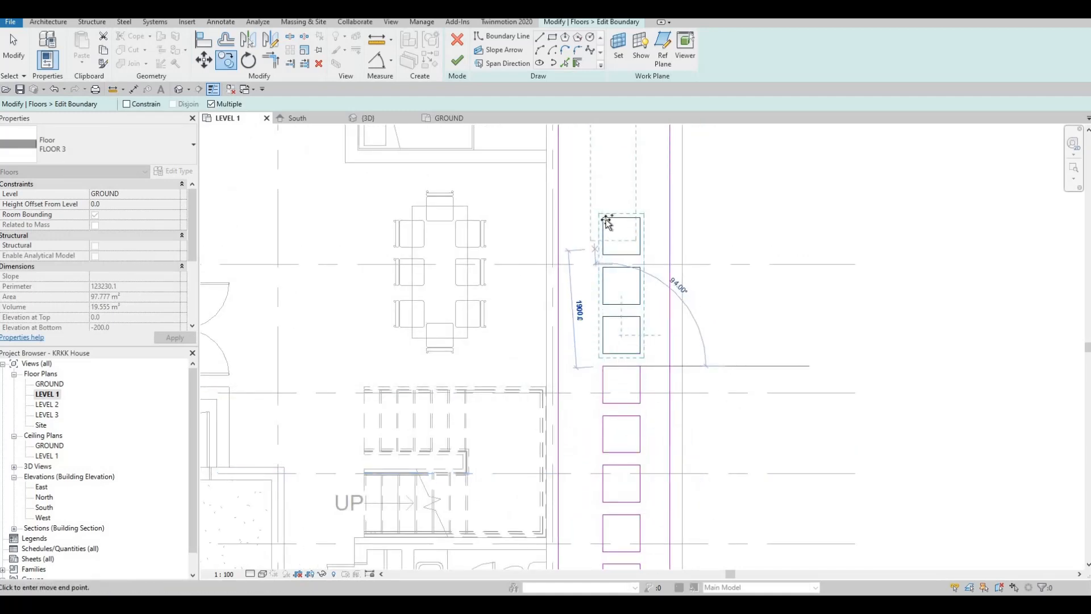
- Place three more copies of the three-square group up the passage until the row passes the rear bedrooms
middle_click_drag(606, 239, 567, 588)
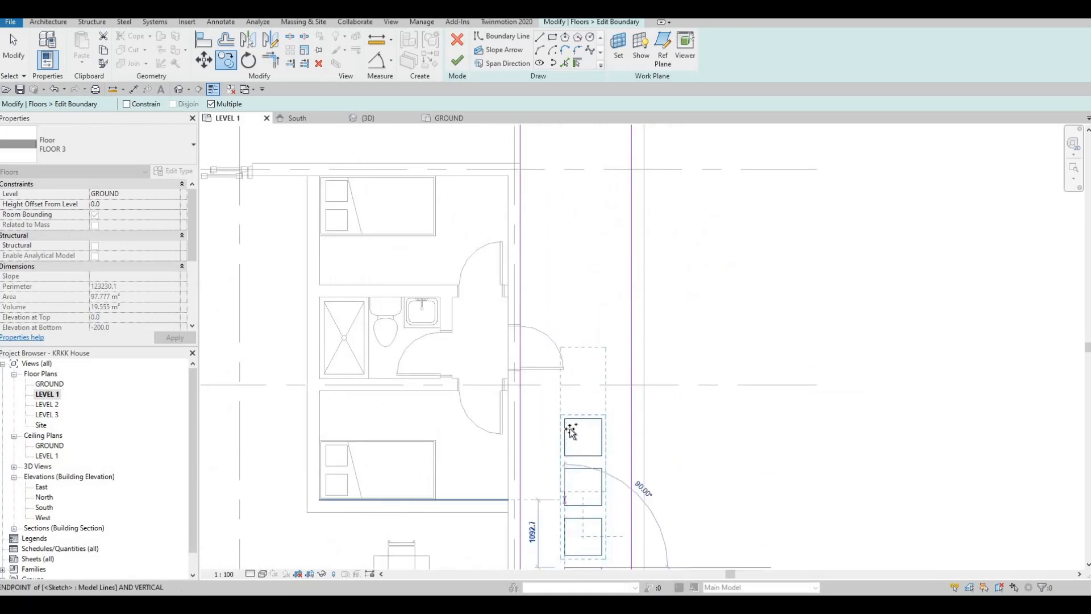
left_click(571, 289)
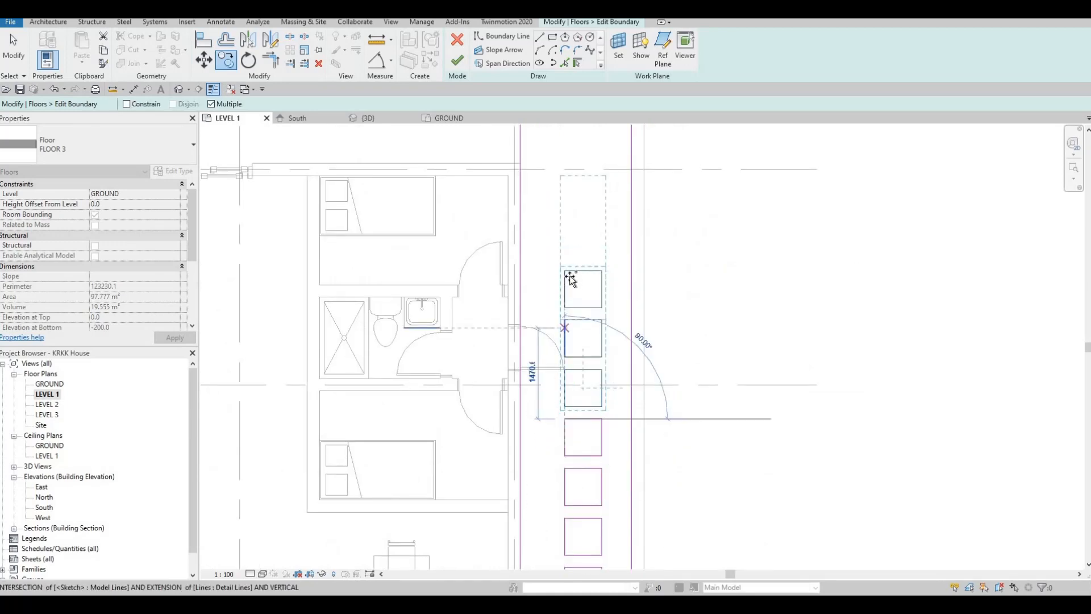
left_click(564, 270)
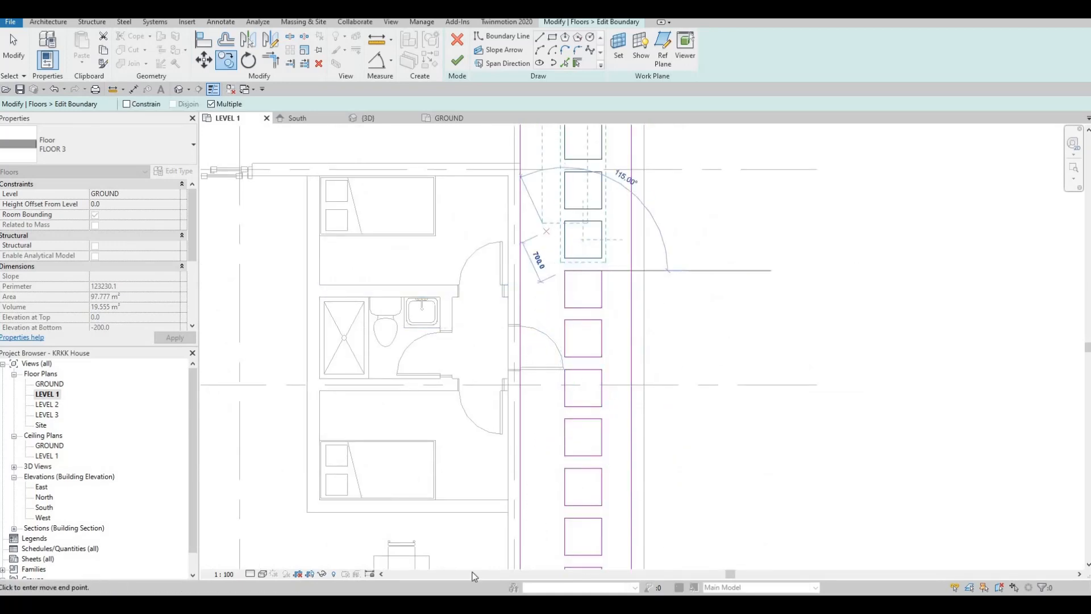
middle_click_drag(527, 199, 463, 506)
middle_click_drag(466, 449, 526, 324)
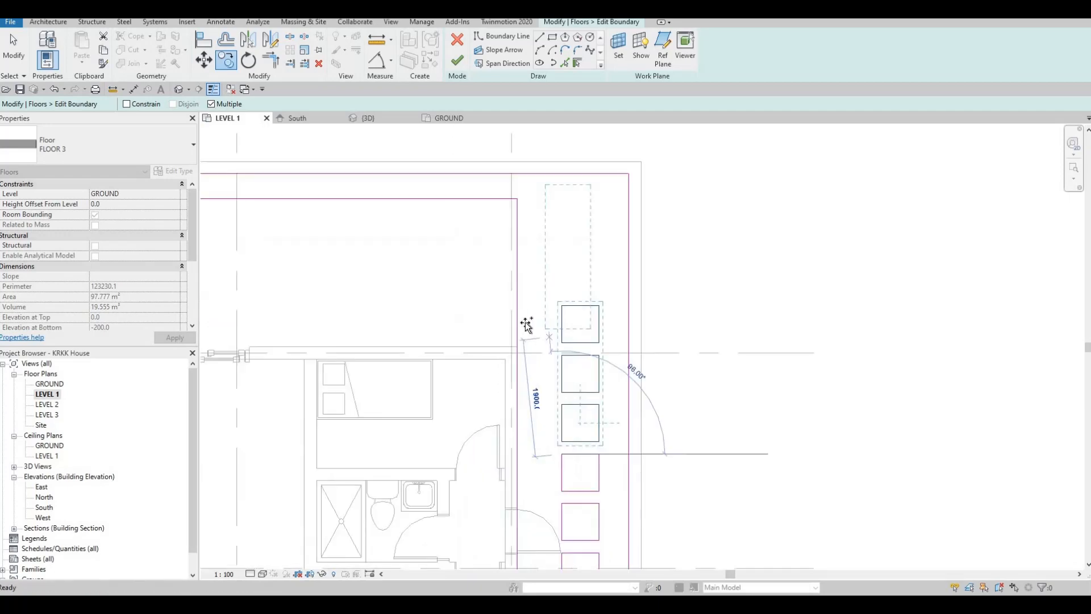
scroll(529, 320, "down", 1)
middle_click_drag(542, 379, 630, 291)
scroll(630, 292, "down", 2)
middle_click_drag(608, 425, 597, 256)
scroll(649, 311, "down", 1)
key("Escape")
key("Escape")
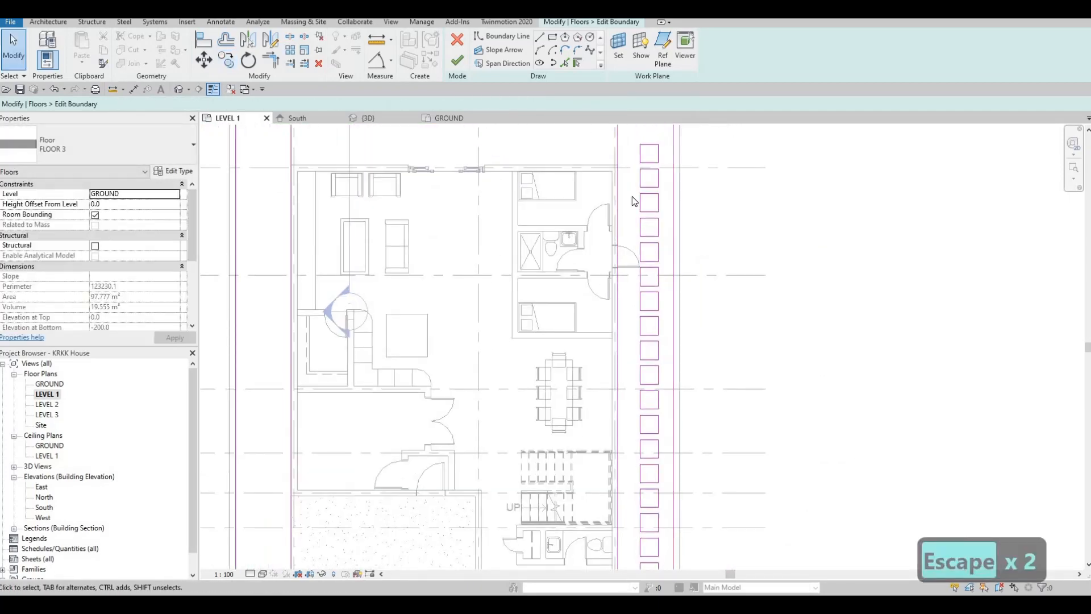
- Copy the whole straight column of passage squares horizontally into the grass strip on the opposite side of the house
scroll(628, 147, "up", 1)
middle_click_drag(628, 147, 631, 175)
scroll(634, 178, "down", 1)
left_click_drag(673, 465, 671, 474)
middle_click_drag(670, 474, 767, 137)
left_click_drag(768, 136, 778, 277)
scroll(771, 194, "down", 1)
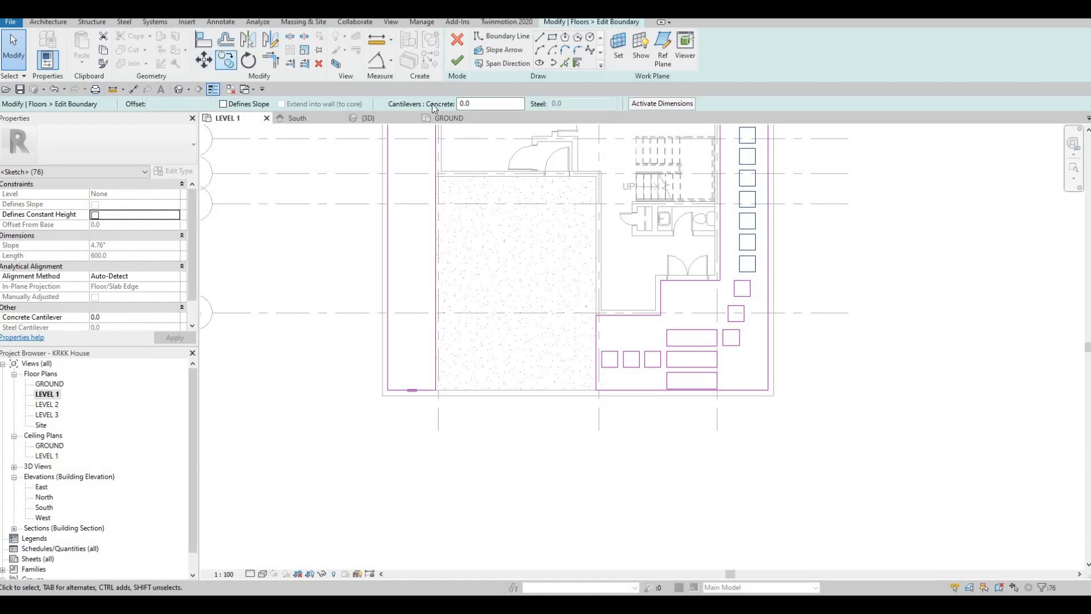
key("m")
key("v")
left_click(734, 163)
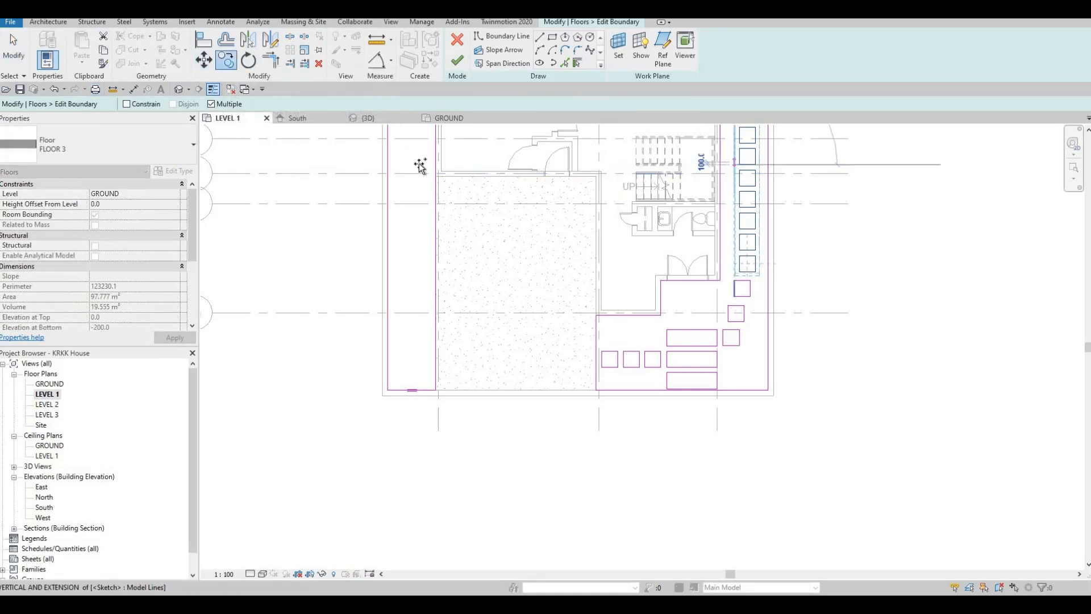
middle_click_drag(434, 174, 443, 342)
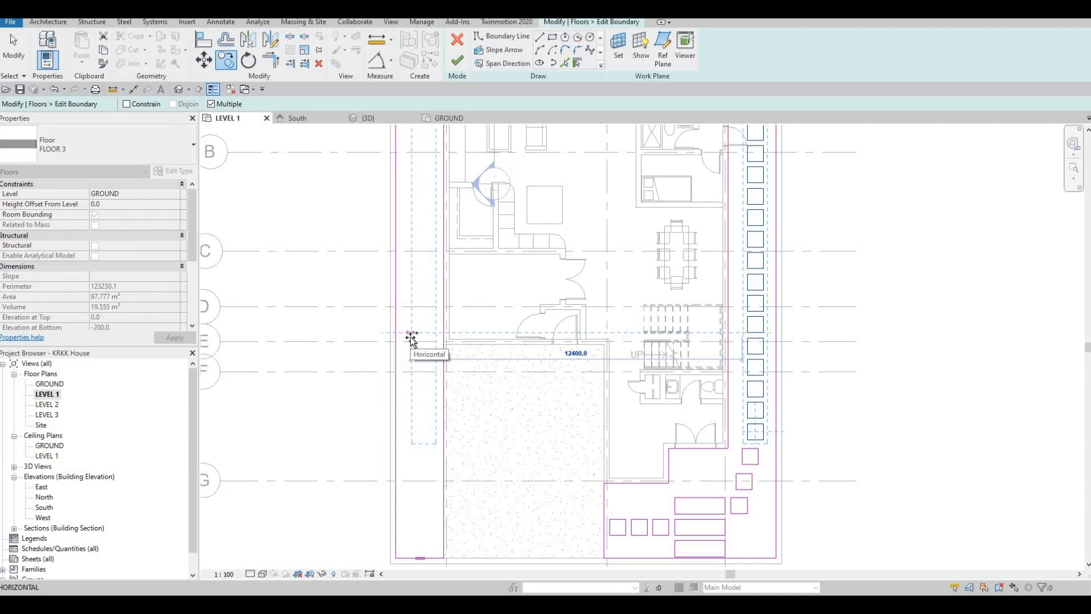
left_click(408, 333)
middle_click_drag(520, 340, 525, 272)
key("Escape")
key("Escape")
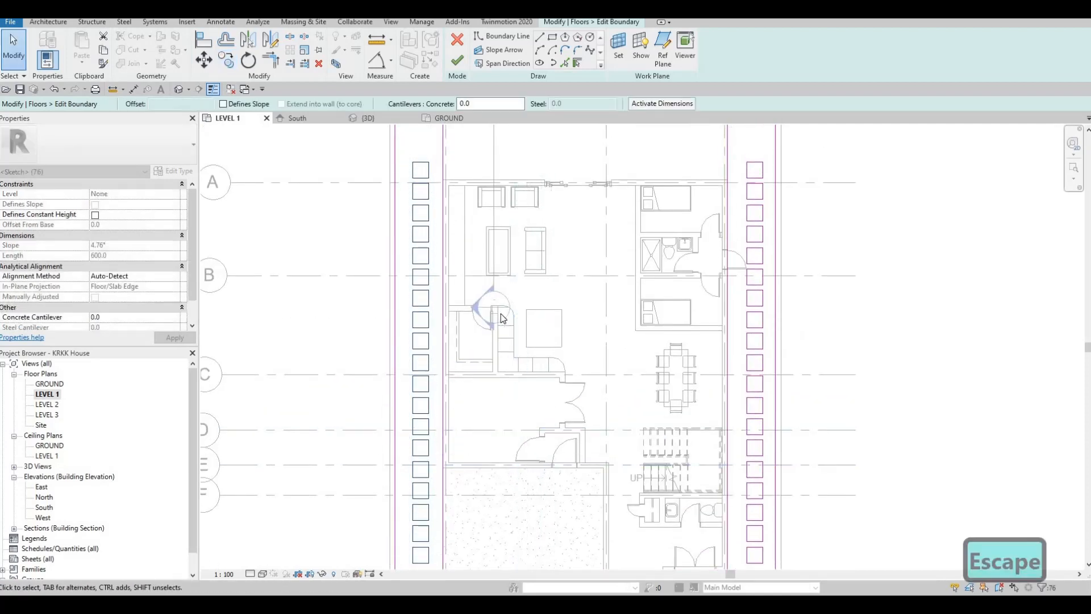
- Copy the three lowest squares of the driveway-side column 2400 mm down to extend the column toward the front wall
middle_click_drag(572, 569, 592, 335)
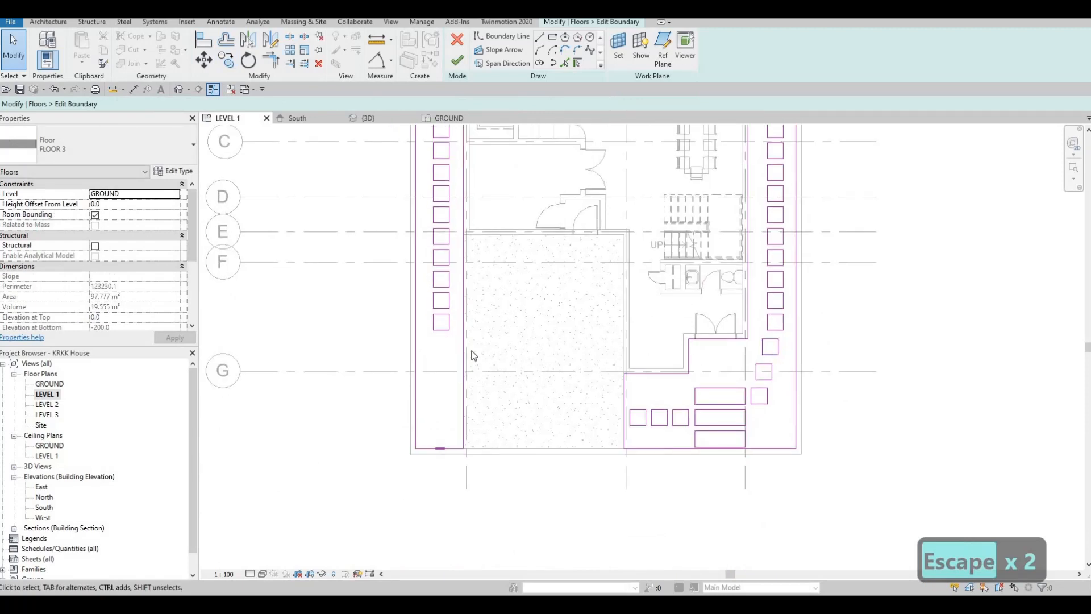
scroll(428, 285, "up", 5)
left_click_drag(415, 220, 468, 360)
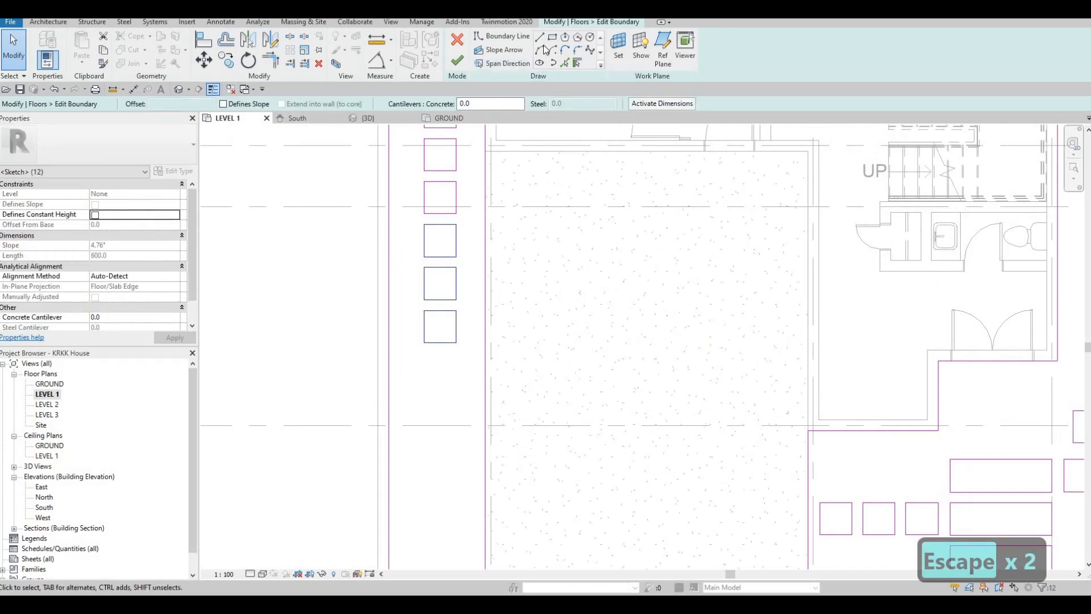
key("c")
key("o")
left_click(428, 214)
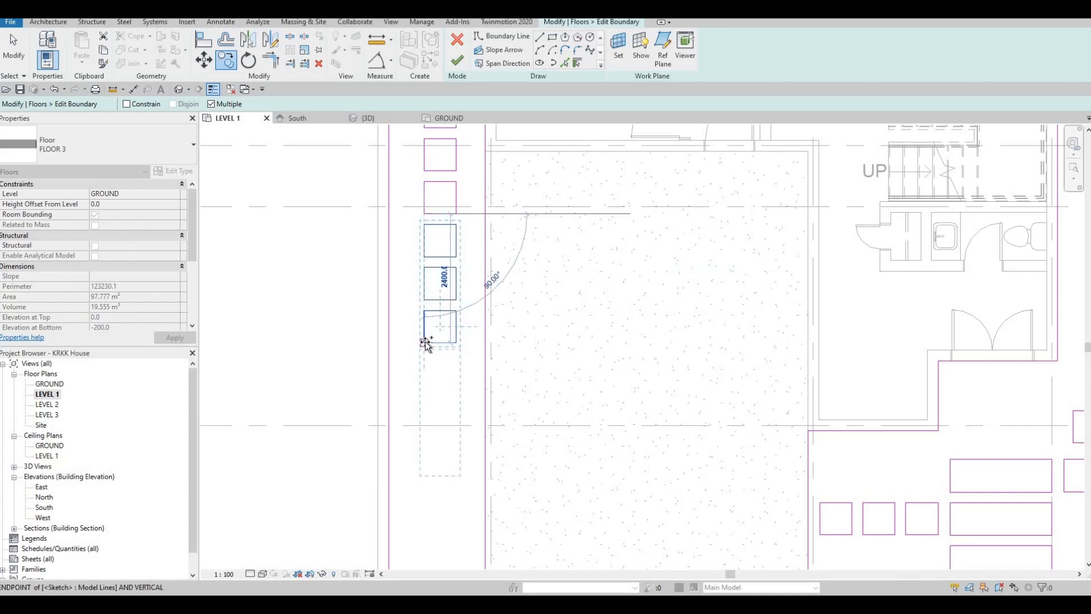
left_click(511, 332)
key("Escape")
scroll(470, 339, "down", 2)
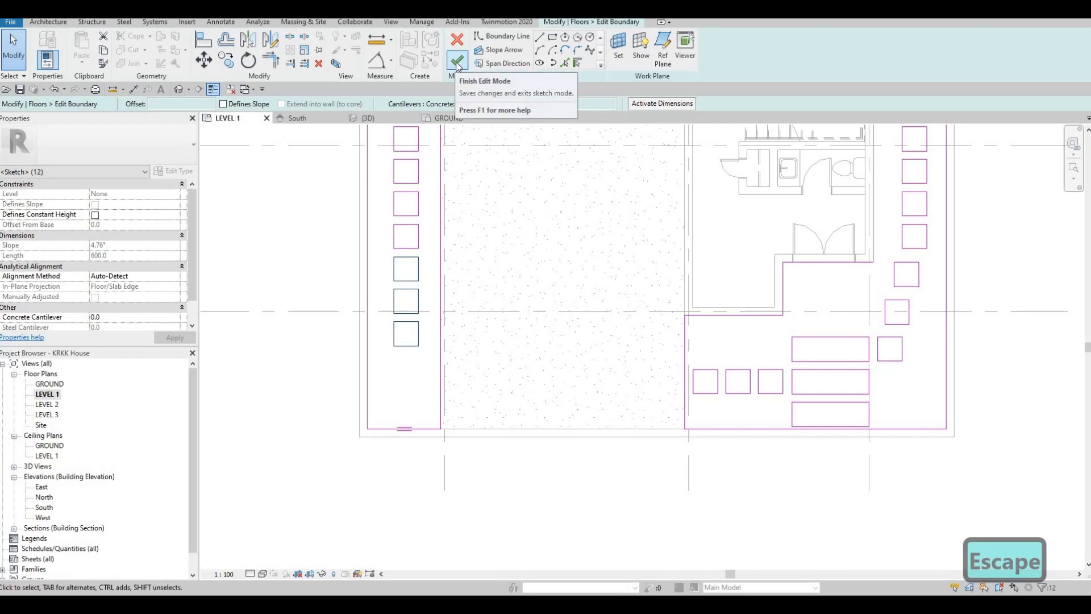
- Finish the FLOOR 3 boundary edit and orbit the 3D view to inspect the grass with its path openings
left_click(457, 62)
left_click(368, 117)
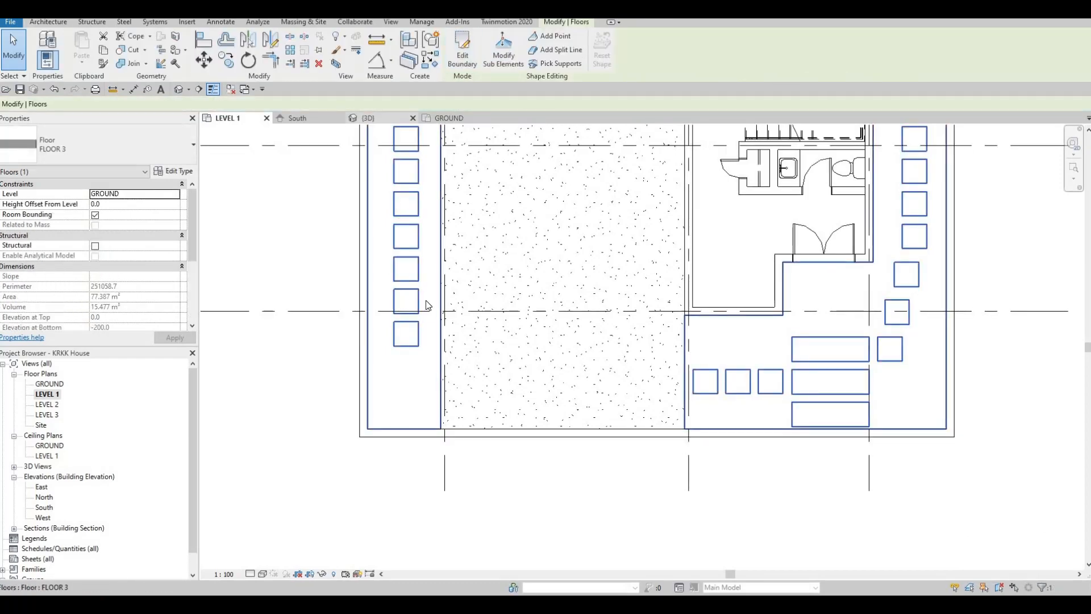
middle_click_drag(466, 202, 674, 300, "shift")
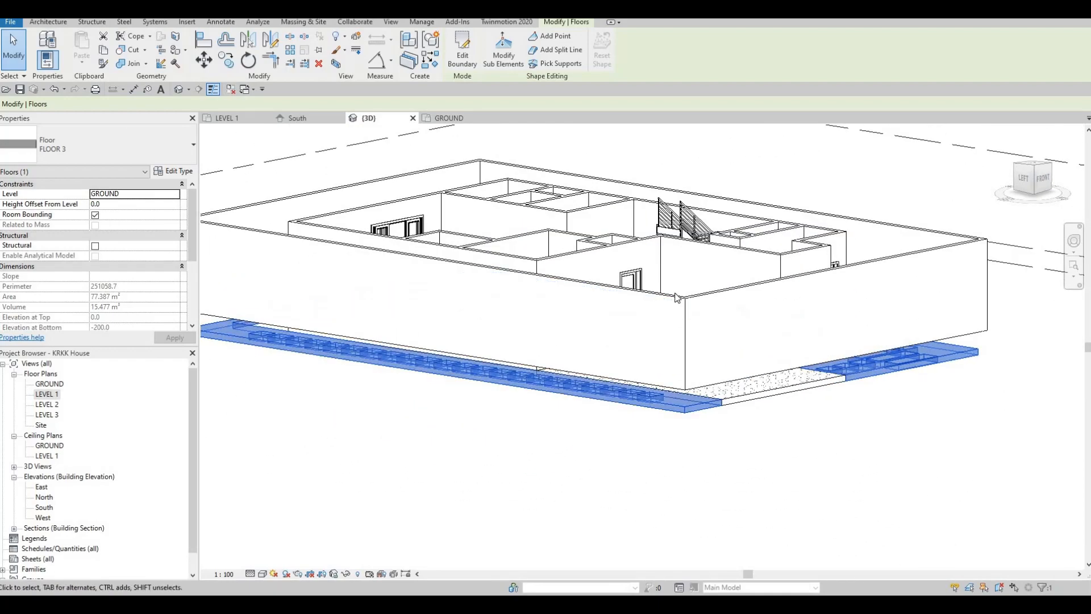
- Select the whole chain of four boundary walls around the house and set their base constraint to GROUND
key("Tab")
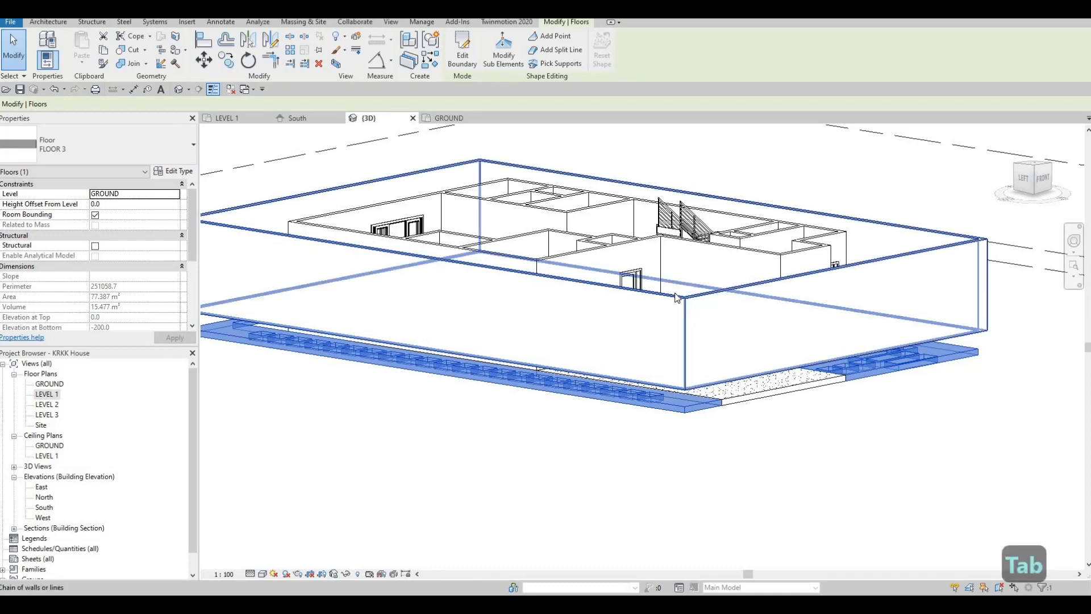
left_click(676, 298)
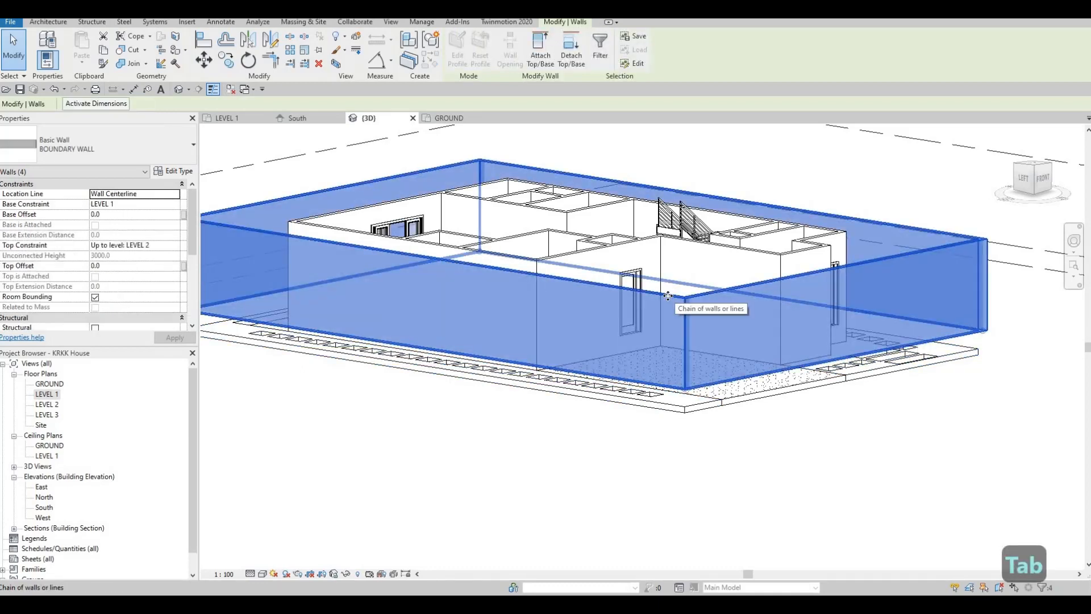
left_click(174, 206)
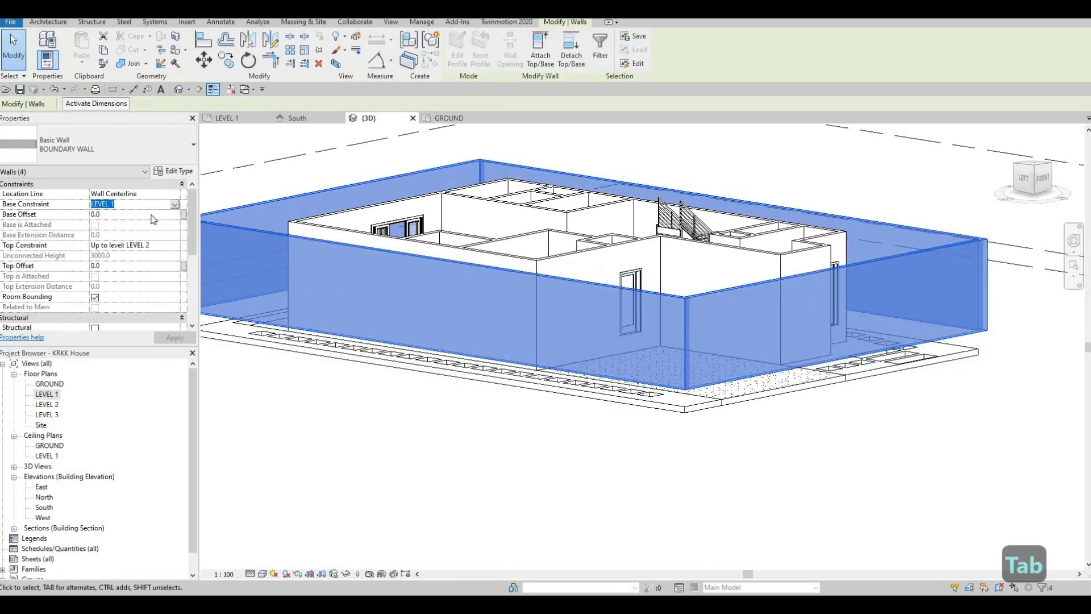
left_click(123, 214)
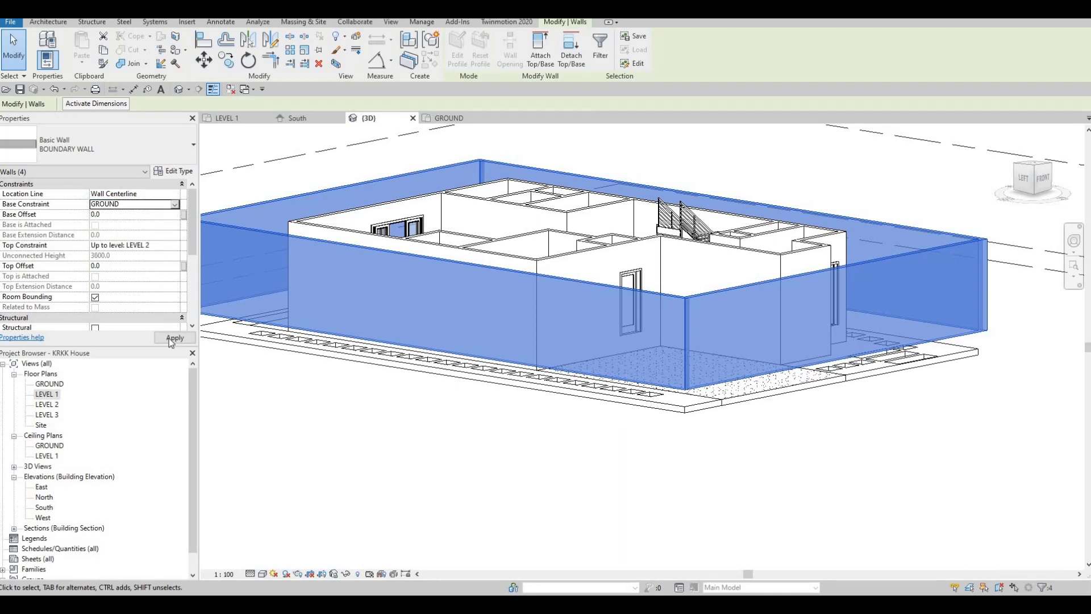
left_click(170, 338)
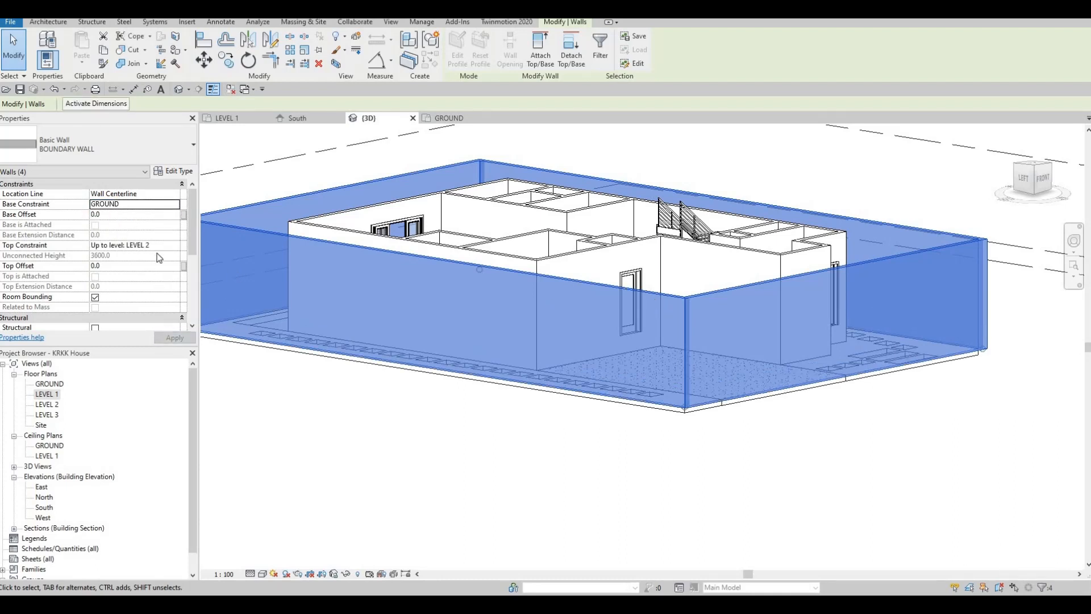
- Set the boundary walls' top offset to -1500 from LEVEL 2 and clear the selection
left_click(117, 264)
type("1500")
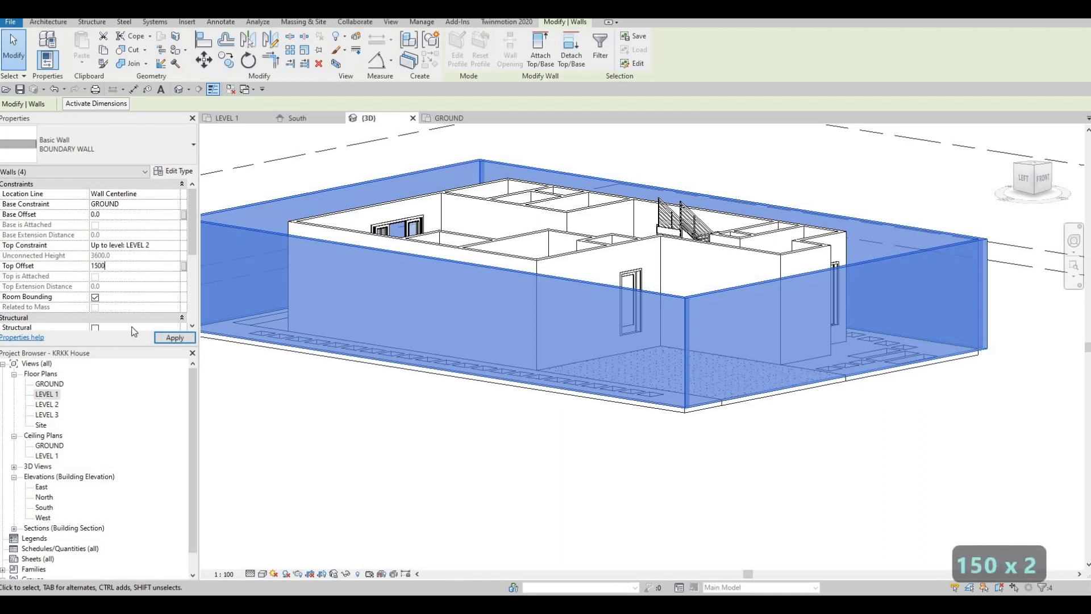
left_click(164, 338)
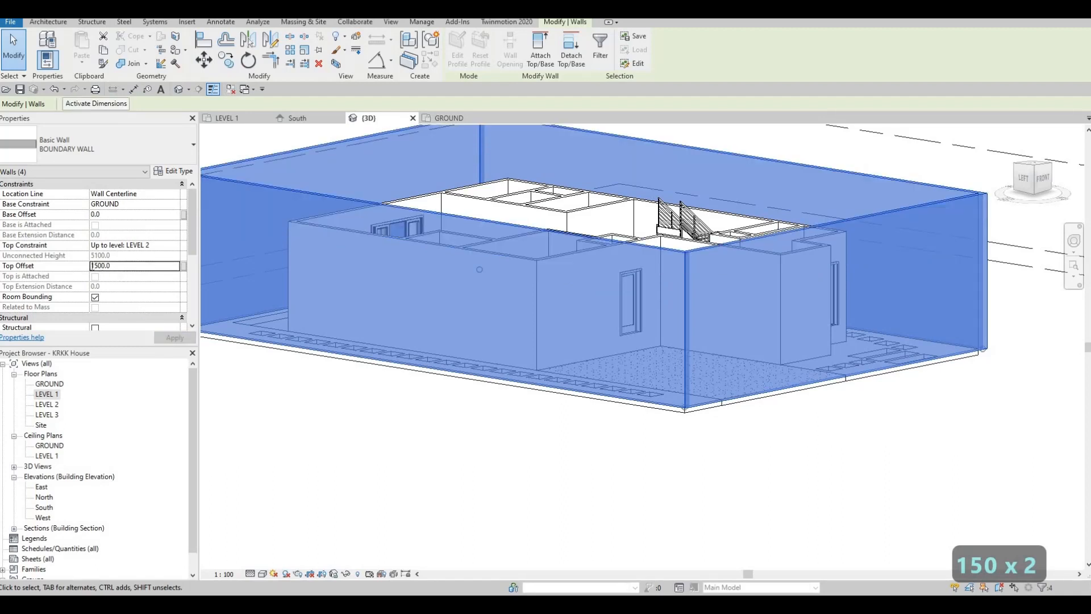
type("-")
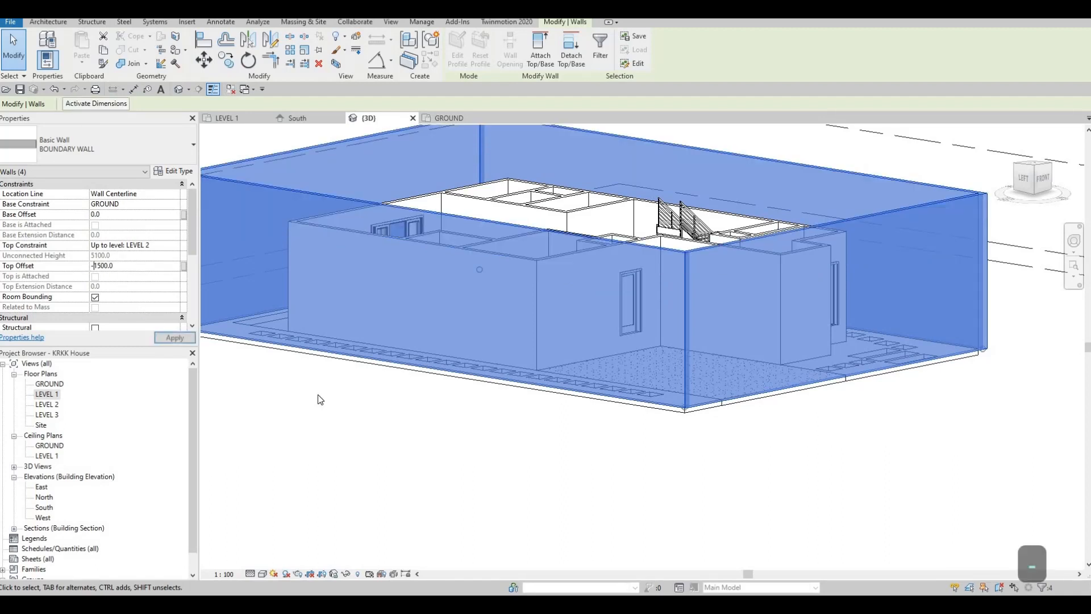
left_click(193, 337)
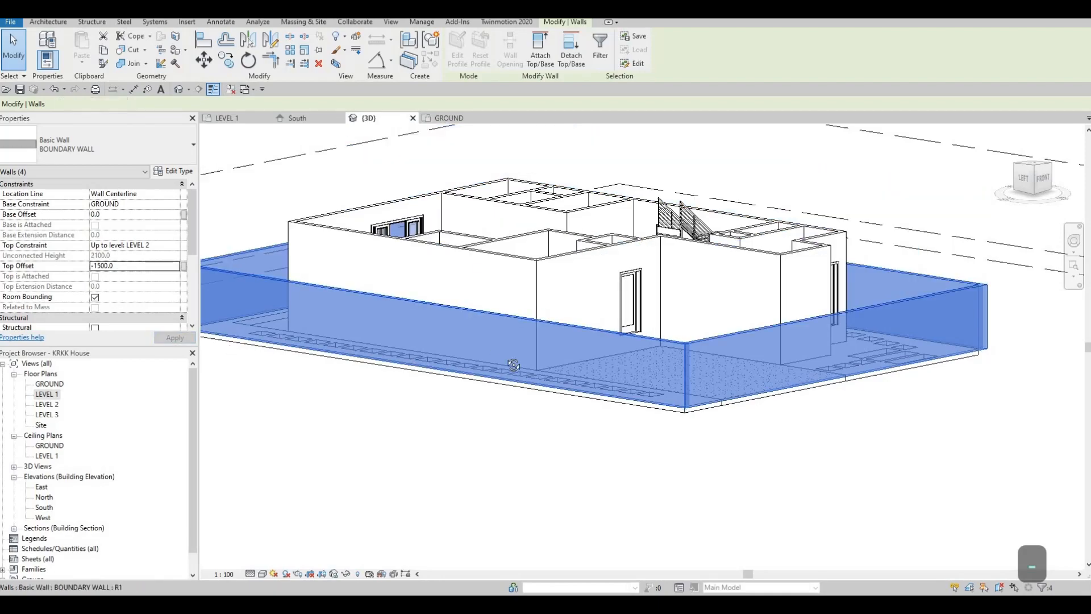
key("Escape")
key("Escape")
- Examine the boundary walls, the FLOOR 2 driveway and the path openings in the grass from several angles in 3D
middle_click_drag(401, 432, 889, 450, "shift")
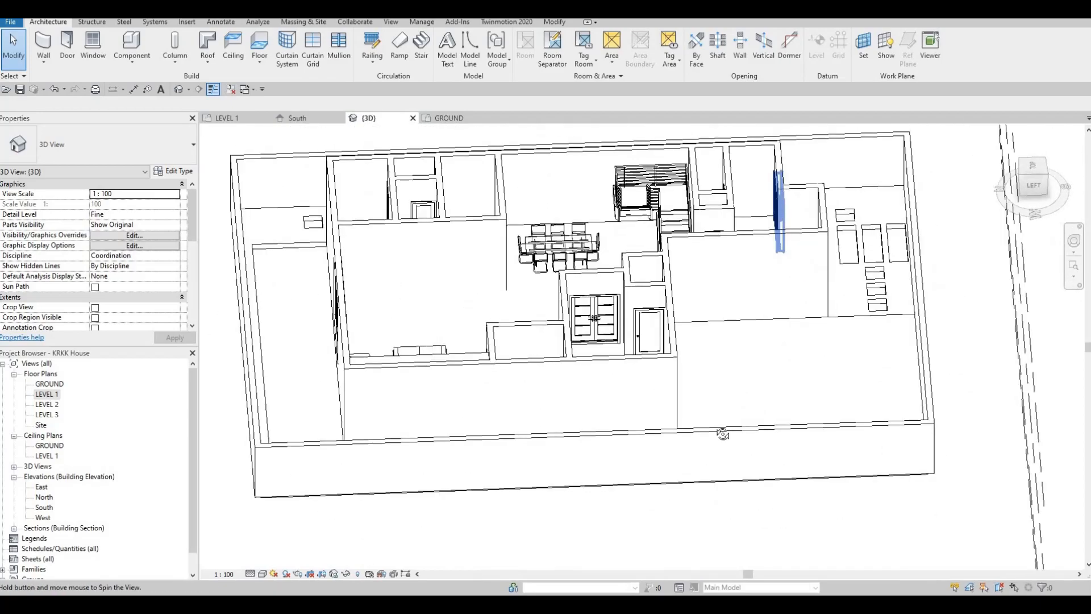
middle_click_drag(723, 434, 390, 219, "shift")
scroll(474, 191, "up", 5)
middle_click_drag(482, 198, 534, 318)
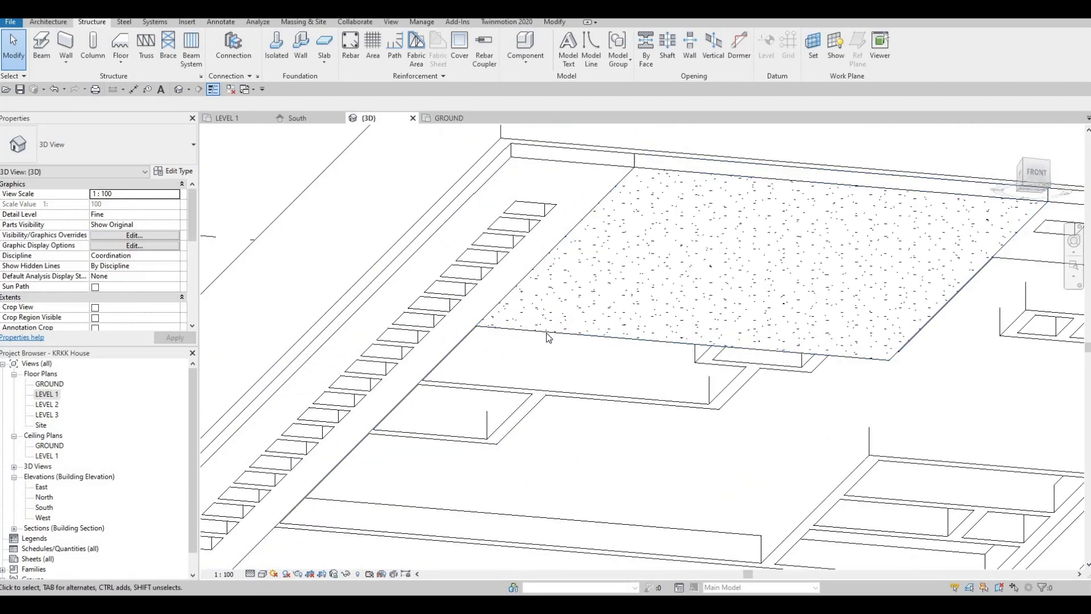
left_click(581, 256)
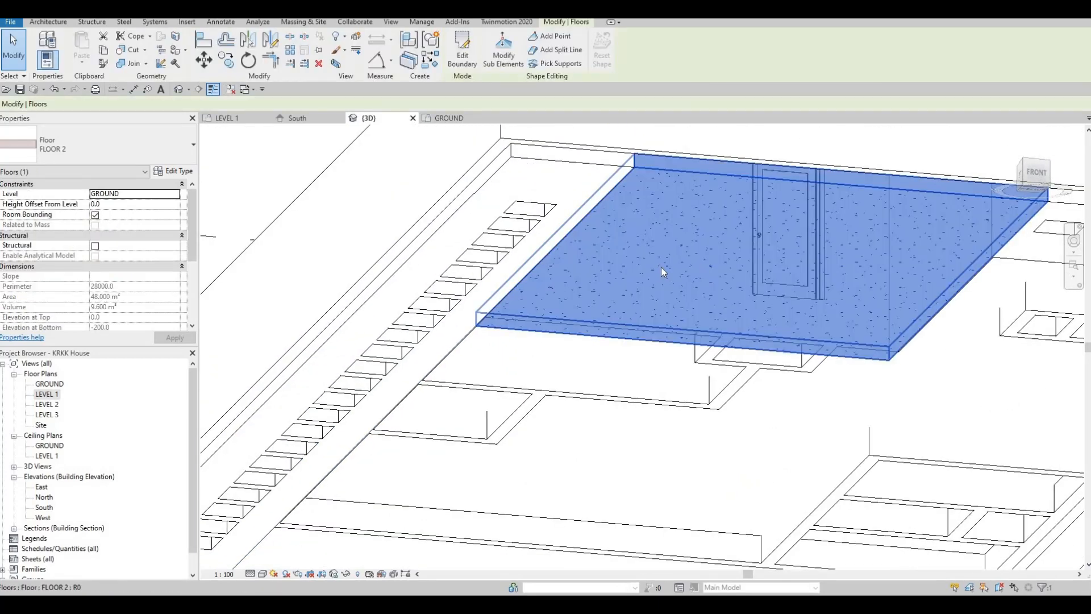
middle_click_drag(652, 309, 652, 309, "shift")
middle_click_drag(642, 451, 493, 277, "shift")
scroll(483, 267, "up", 3)
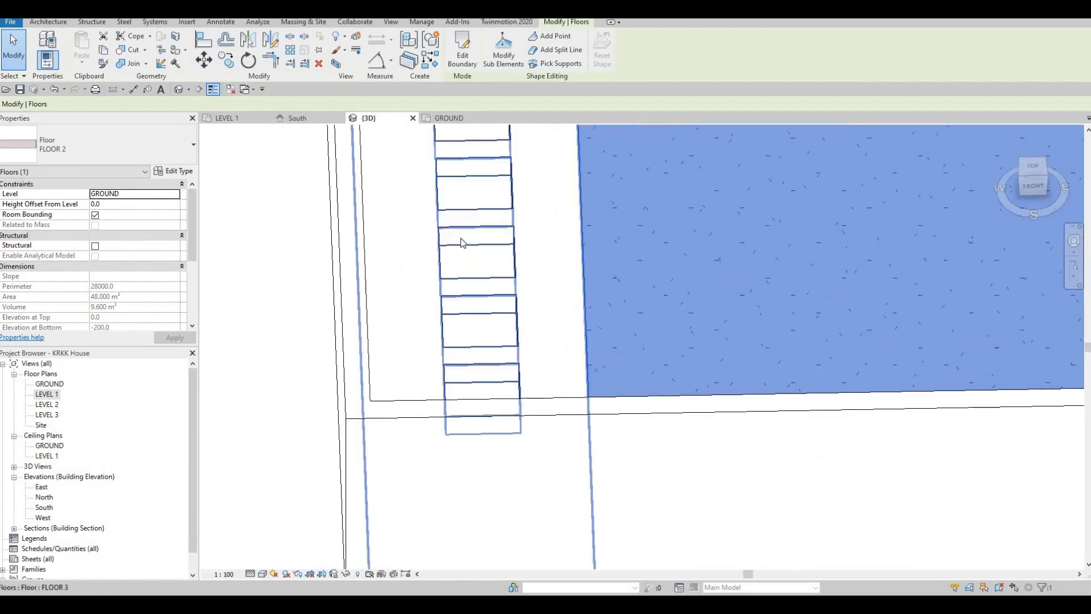
middle_click_drag(426, 196, 445, 244, "shift")
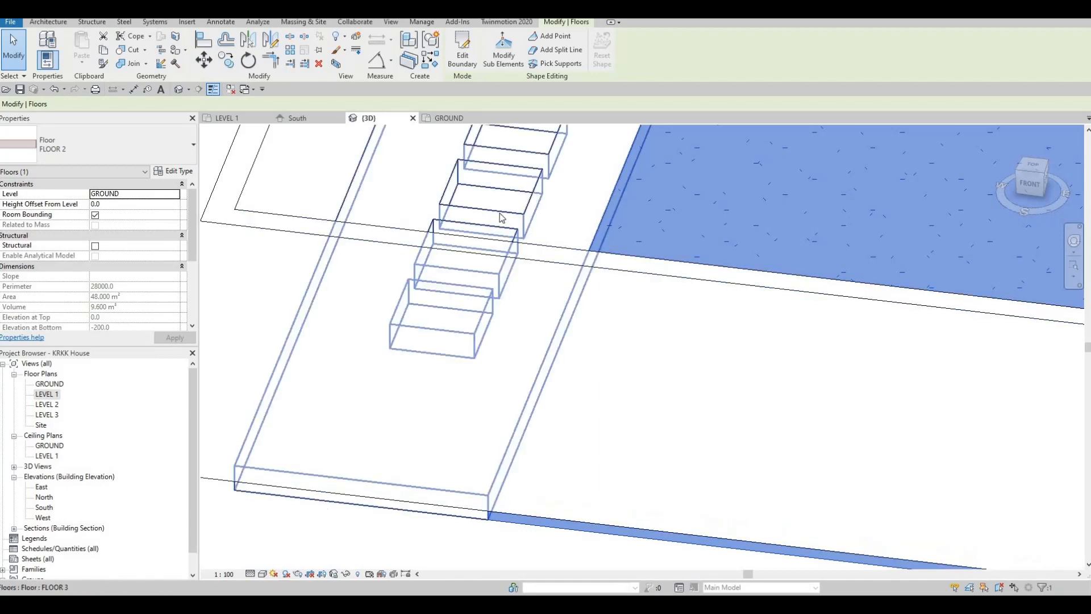
middle_click_drag(501, 217, 467, 286)
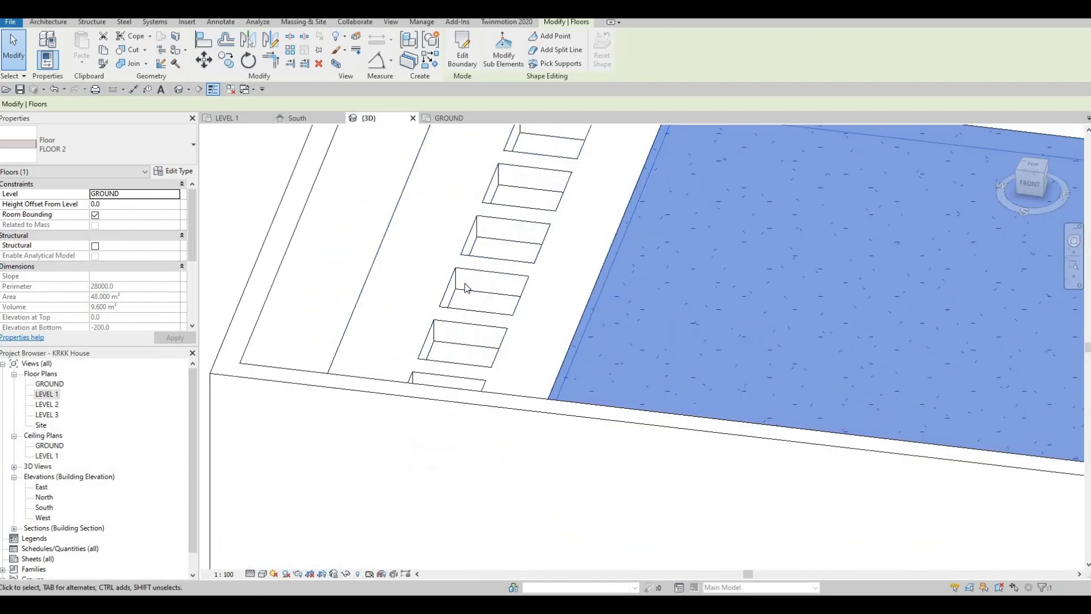
scroll(466, 287, "up", 4)
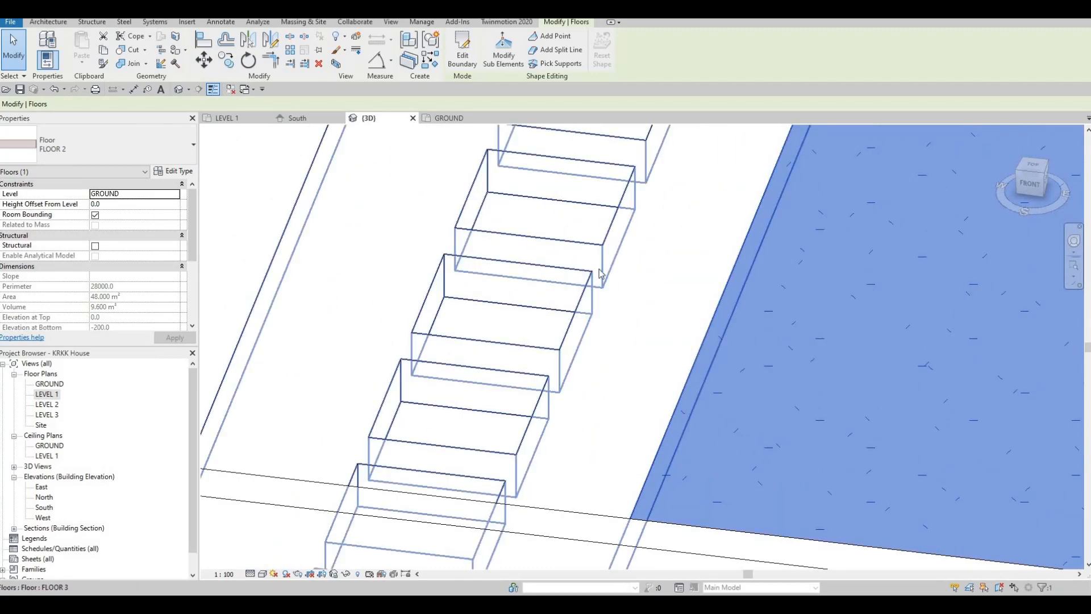
scroll(525, 260, "down", 3)
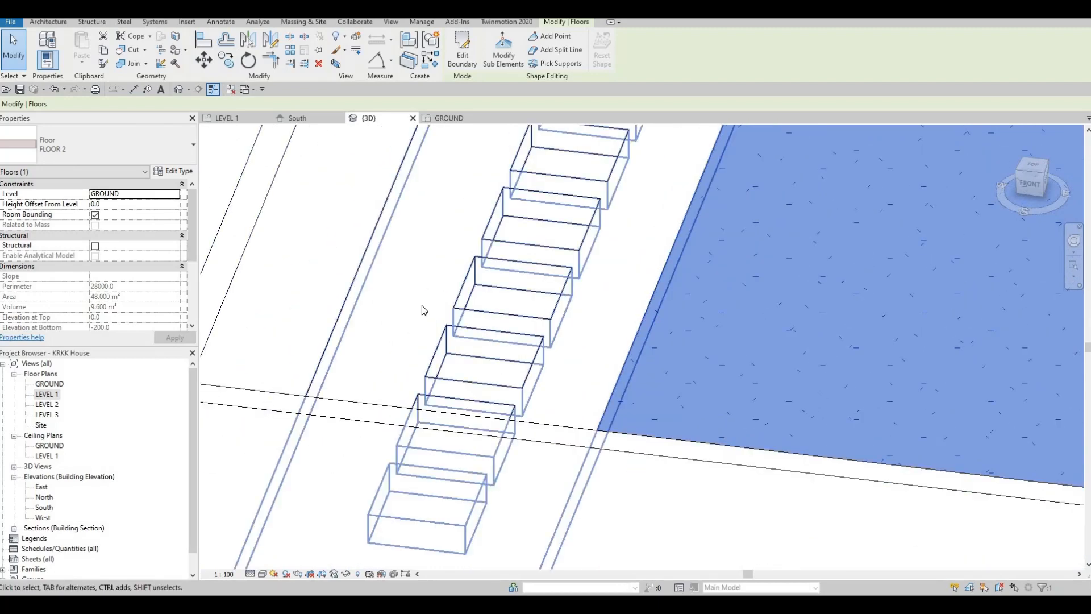
scroll(421, 310, "down", 6)
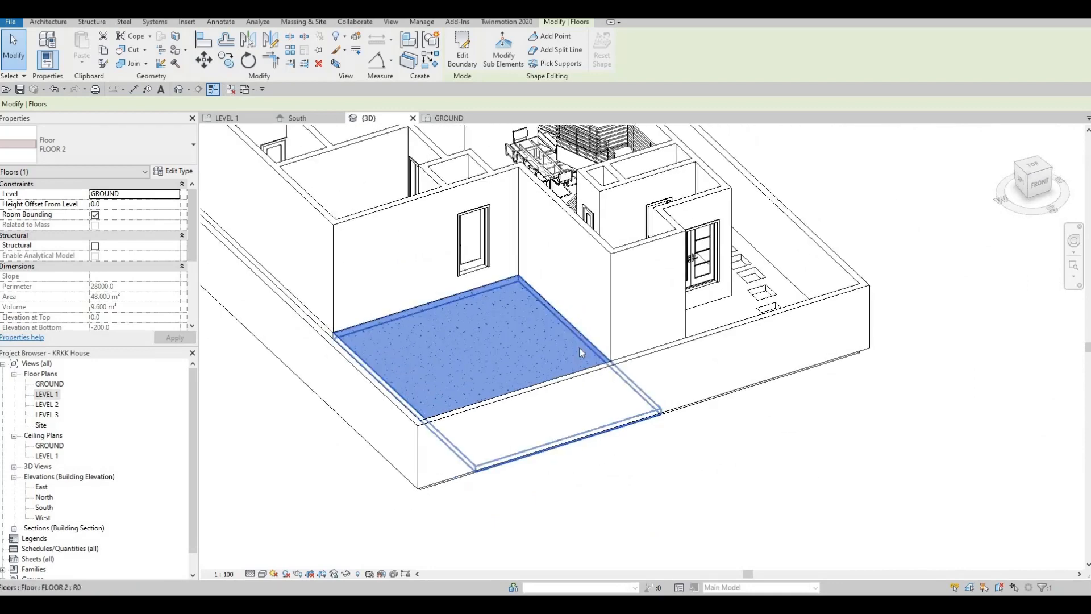
scroll(581, 353, "down", 2)
key("Escape")
middle_click_drag(583, 395, 562, 400, "shift")
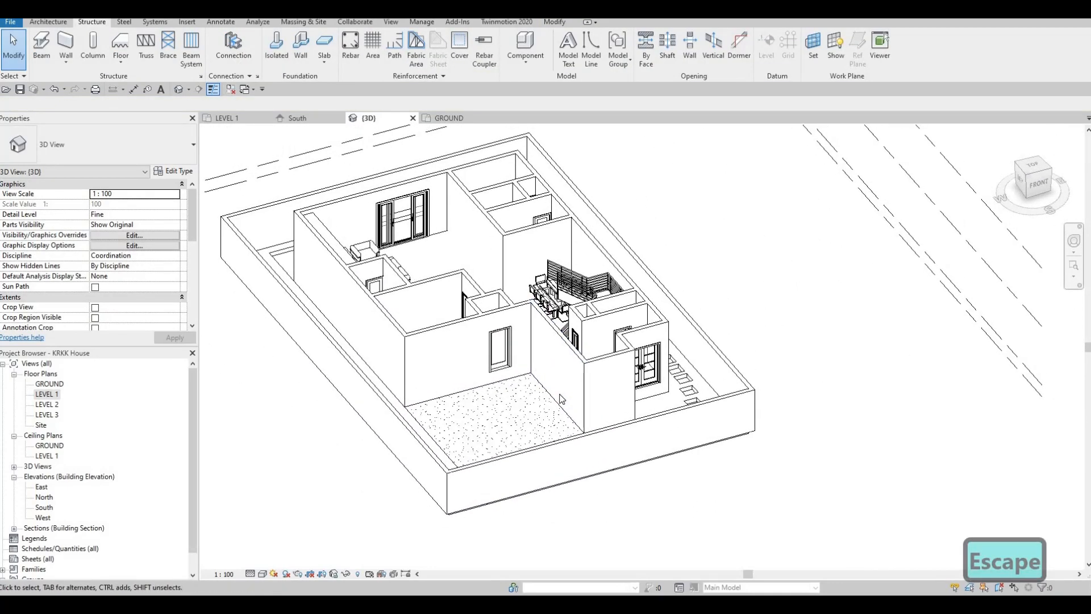